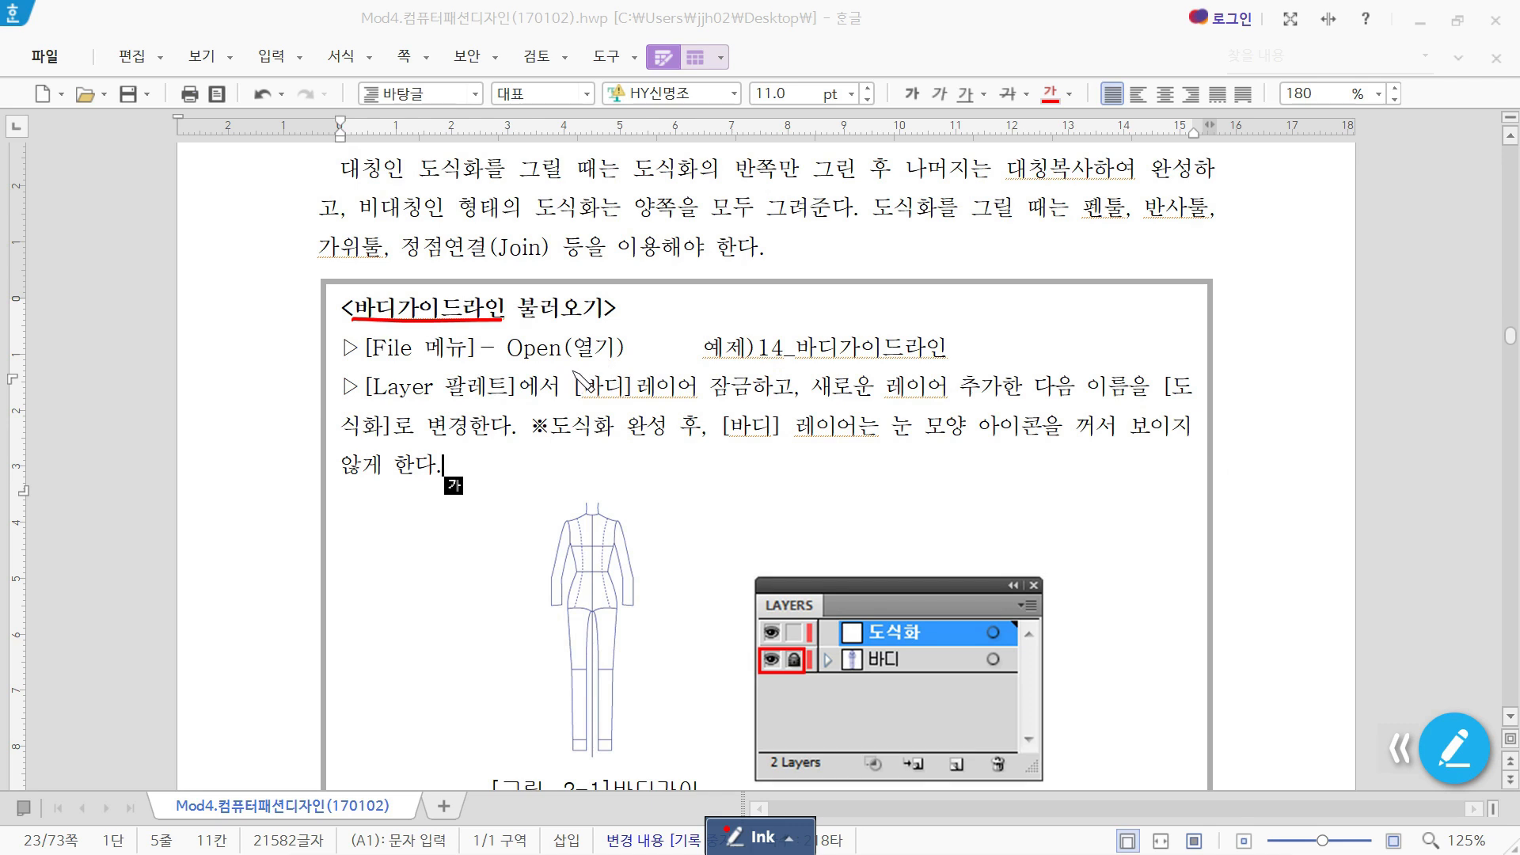
# Step: Mark the example file name and the fill, stroke colour and line weight settings in red ink in the handout
pyautogui.moveTo(681, 321)
pyautogui.mouseDown()
pyautogui.moveTo(714, 340)
pyautogui.moveTo(736, 293)
pyautogui.mouseUp()
pyautogui.moveTo(755, 368)
pyautogui.mouseDown()
pyautogui.moveTo(960, 362)
pyautogui.moveTo(946, 335)
pyautogui.moveTo(861, 317)
pyautogui.moveTo(790, 320)
pyautogui.moveTo(754, 348)
pyautogui.moveTo(783, 374)
pyautogui.mouseUp()
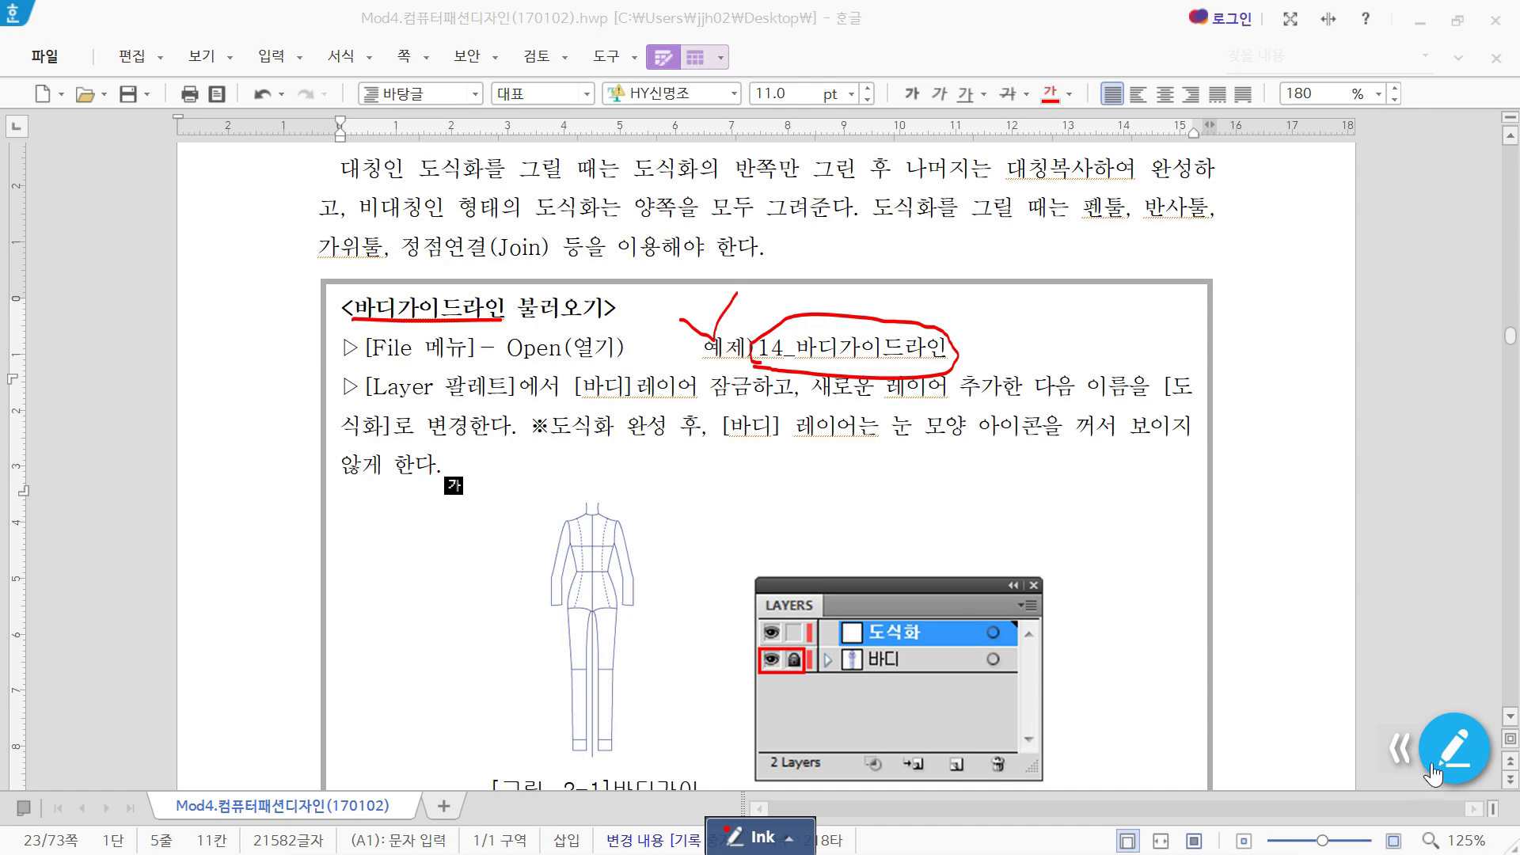
pyautogui.scroll(-4, 646, 357)
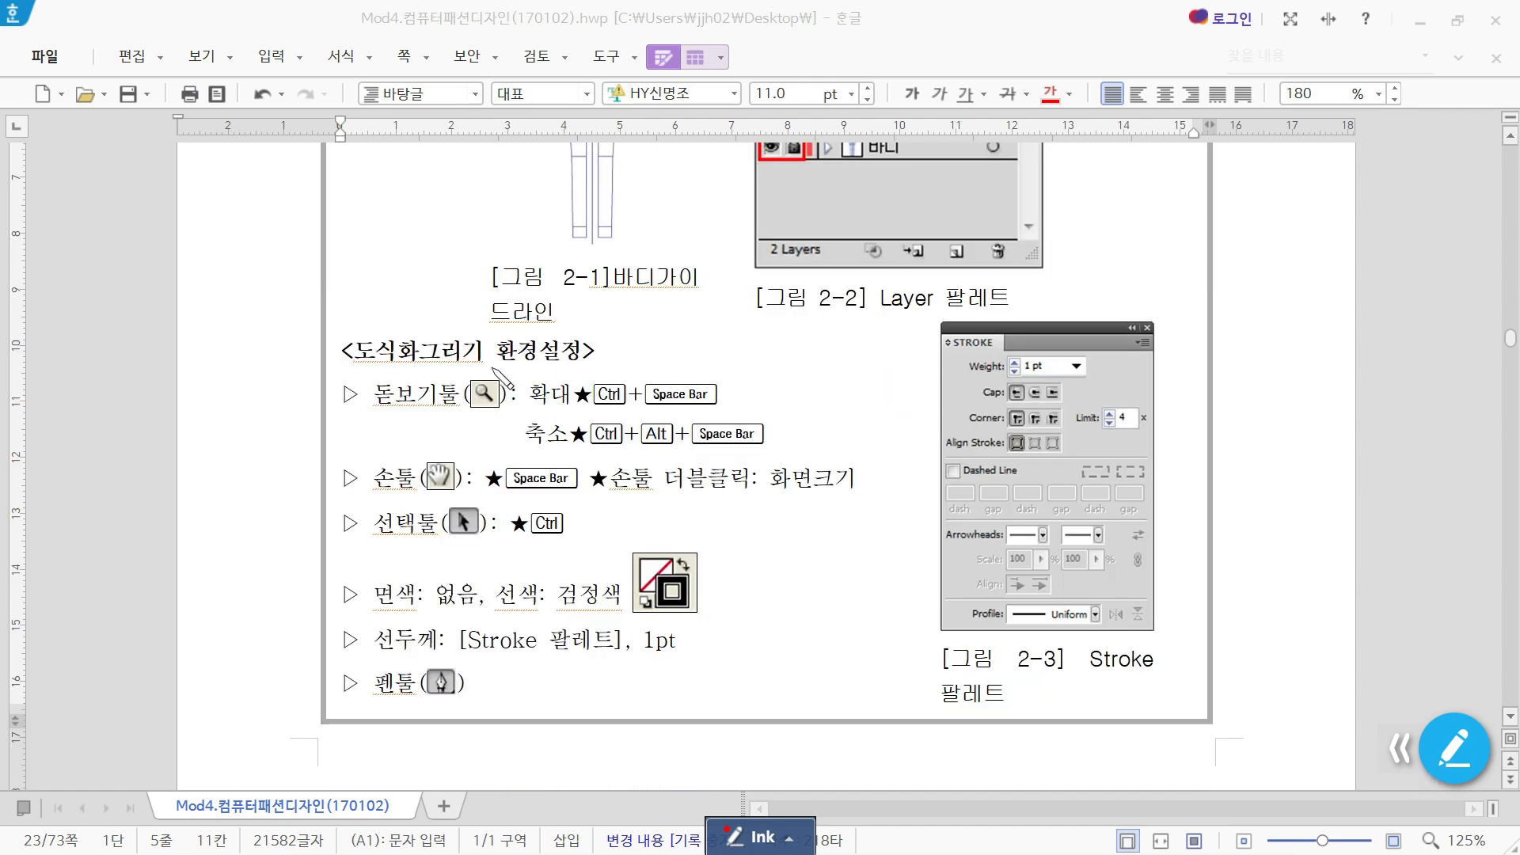
pyautogui.moveTo(492, 368); pyautogui.dragTo(600, 367)
pyautogui.moveTo(437, 604); pyautogui.dragTo(622, 607)
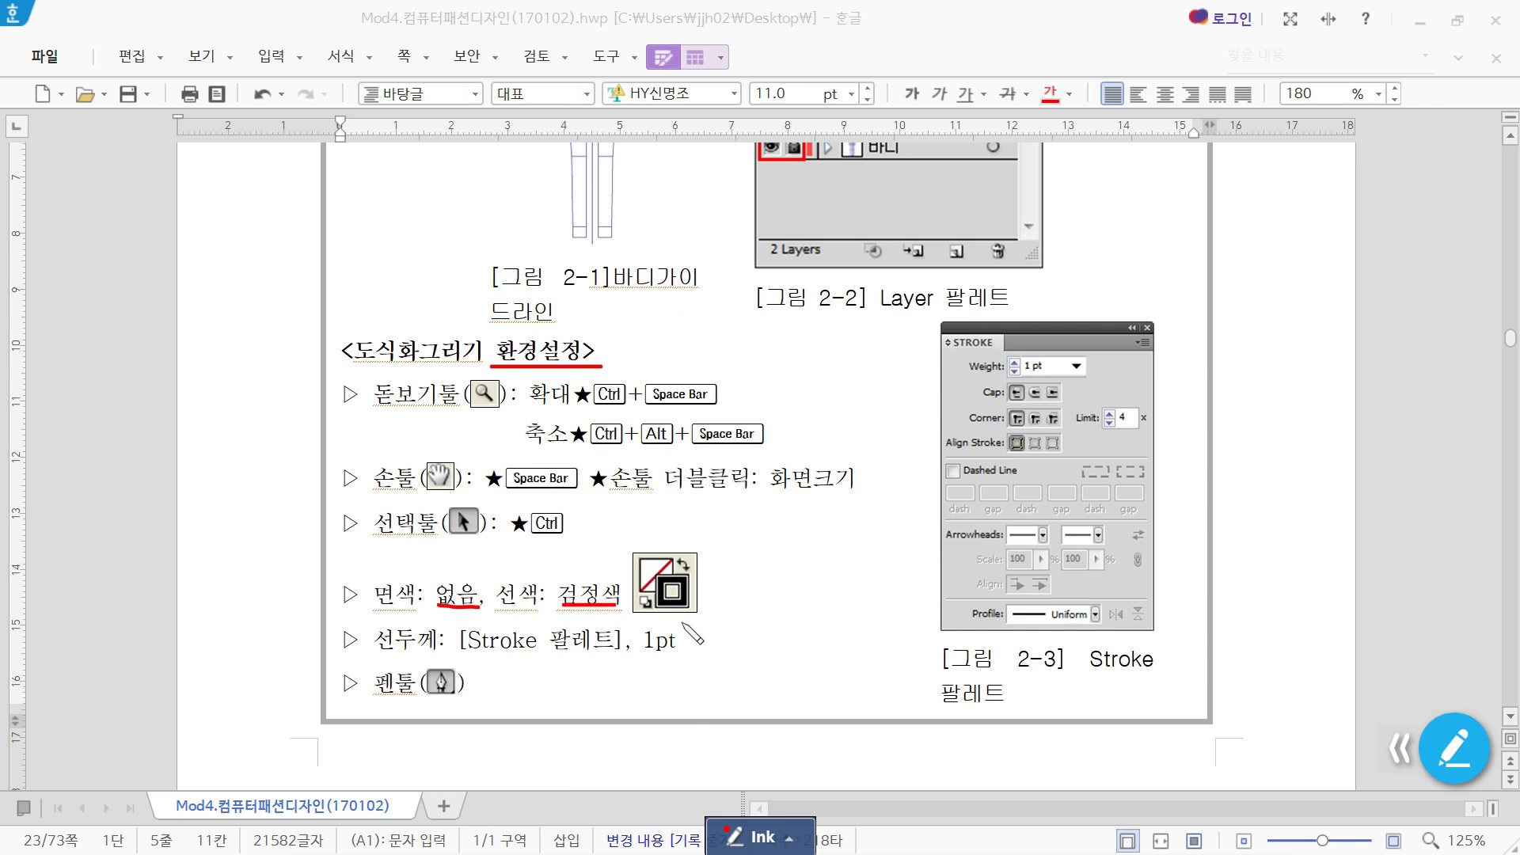
pyautogui.moveTo(679, 651)
pyautogui.mouseDown()
pyautogui.moveTo(647, 665)
pyautogui.moveTo(643, 637)
pyautogui.moveTo(695, 630)
pyautogui.moveTo(683, 663)
pyautogui.mouseUp()
pyautogui.click(1461, 756)
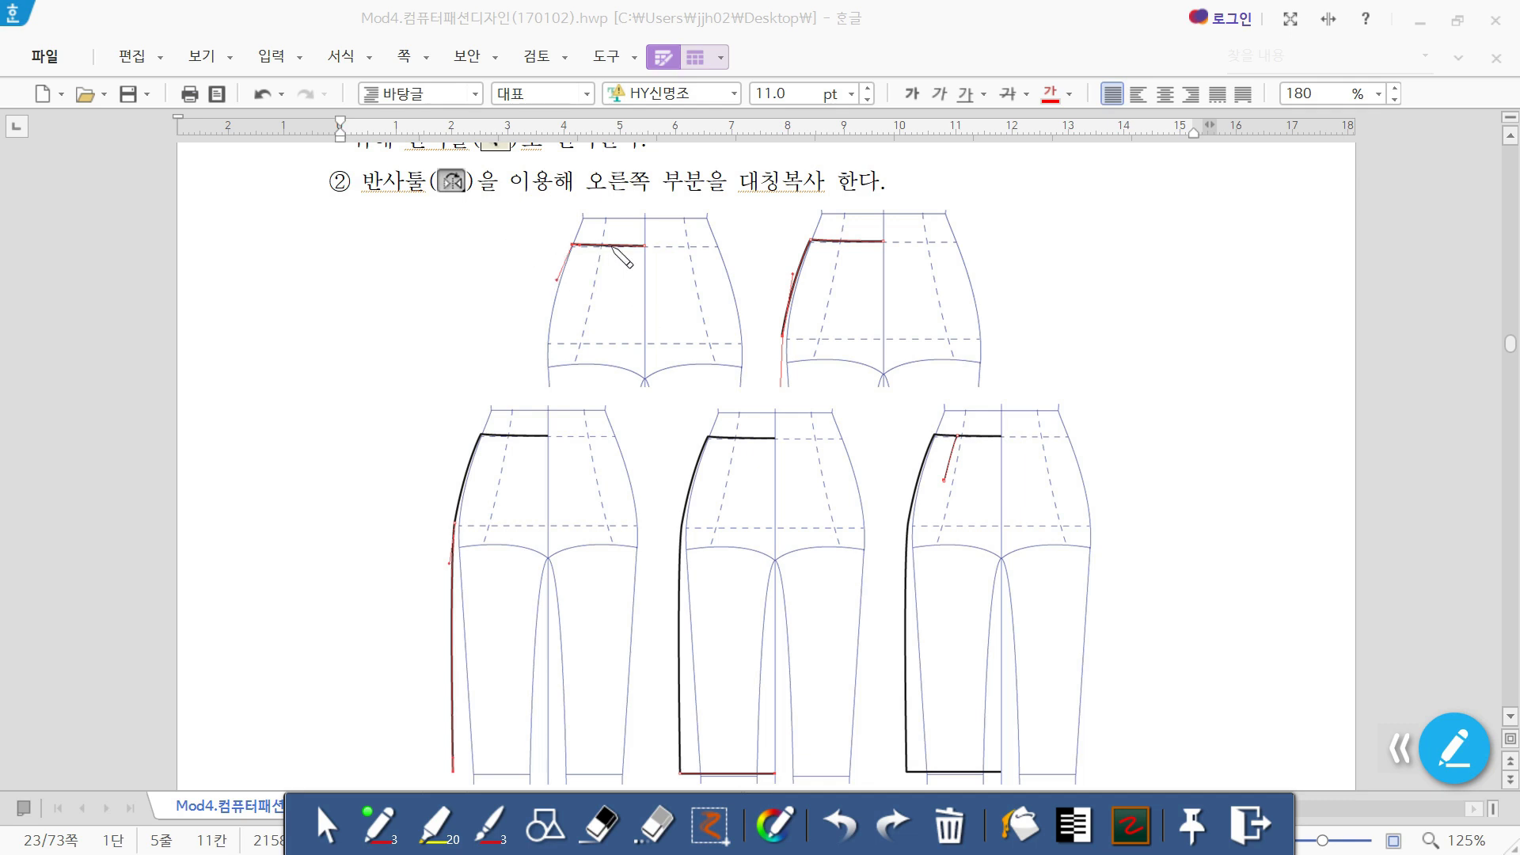
# Step: Circle the waist, hip and hem anchor points on the pants diagrams in red ink and clear the marks
pyautogui.moveTo(642, 260)
pyautogui.mouseDown()
pyautogui.moveTo(657, 259)
pyautogui.moveTo(573, 251)
pyautogui.moveTo(595, 238)
pyautogui.moveTo(576, 268)
pyautogui.mouseUp()
pyautogui.moveTo(782, 341)
pyautogui.mouseDown()
pyautogui.moveTo(787, 328)
pyautogui.moveTo(801, 347)
pyautogui.mouseUp()
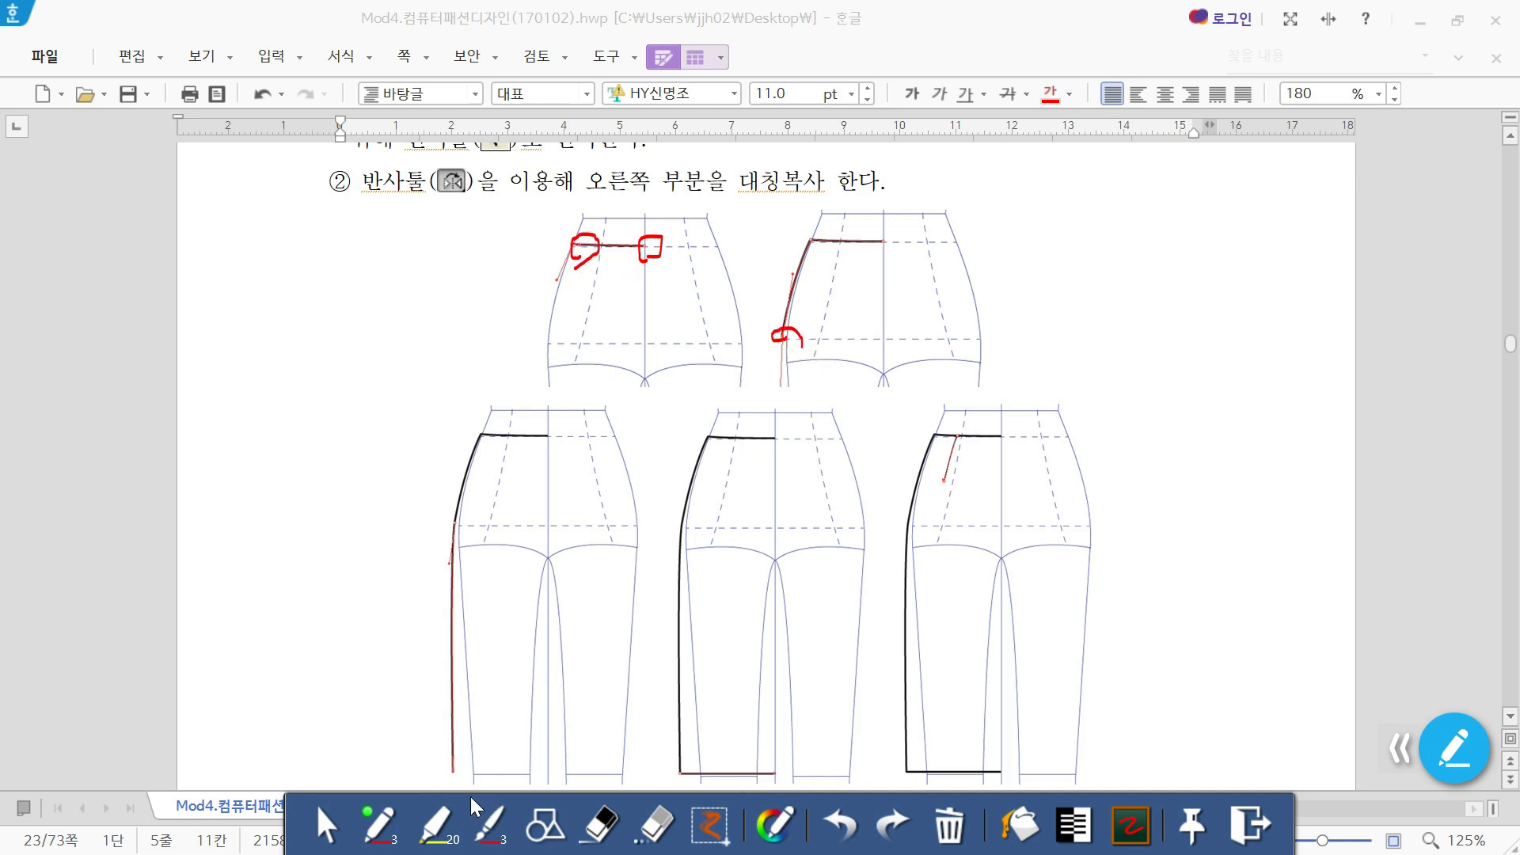
pyautogui.moveTo(472, 765)
pyautogui.mouseDown()
pyautogui.moveTo(449, 769)
pyautogui.moveTo(473, 778)
pyautogui.mouseUp()
pyautogui.moveTo(782, 783)
pyautogui.mouseDown()
pyautogui.moveTo(784, 759)
pyautogui.moveTo(794, 779)
pyautogui.mouseUp()
pyautogui.click(1454, 749)
pyautogui.click(1454, 748)
# Step: Number the anchor points of the half-pants outline in drawing order on the middle diagram, starting with 1 at the waist centre
pyautogui.moveTo(783, 407)
pyautogui.mouseDown()
pyautogui.moveTo(777, 428)
pyautogui.moveTo(705, 410)
pyautogui.moveTo(722, 425)
pyautogui.mouseUp()
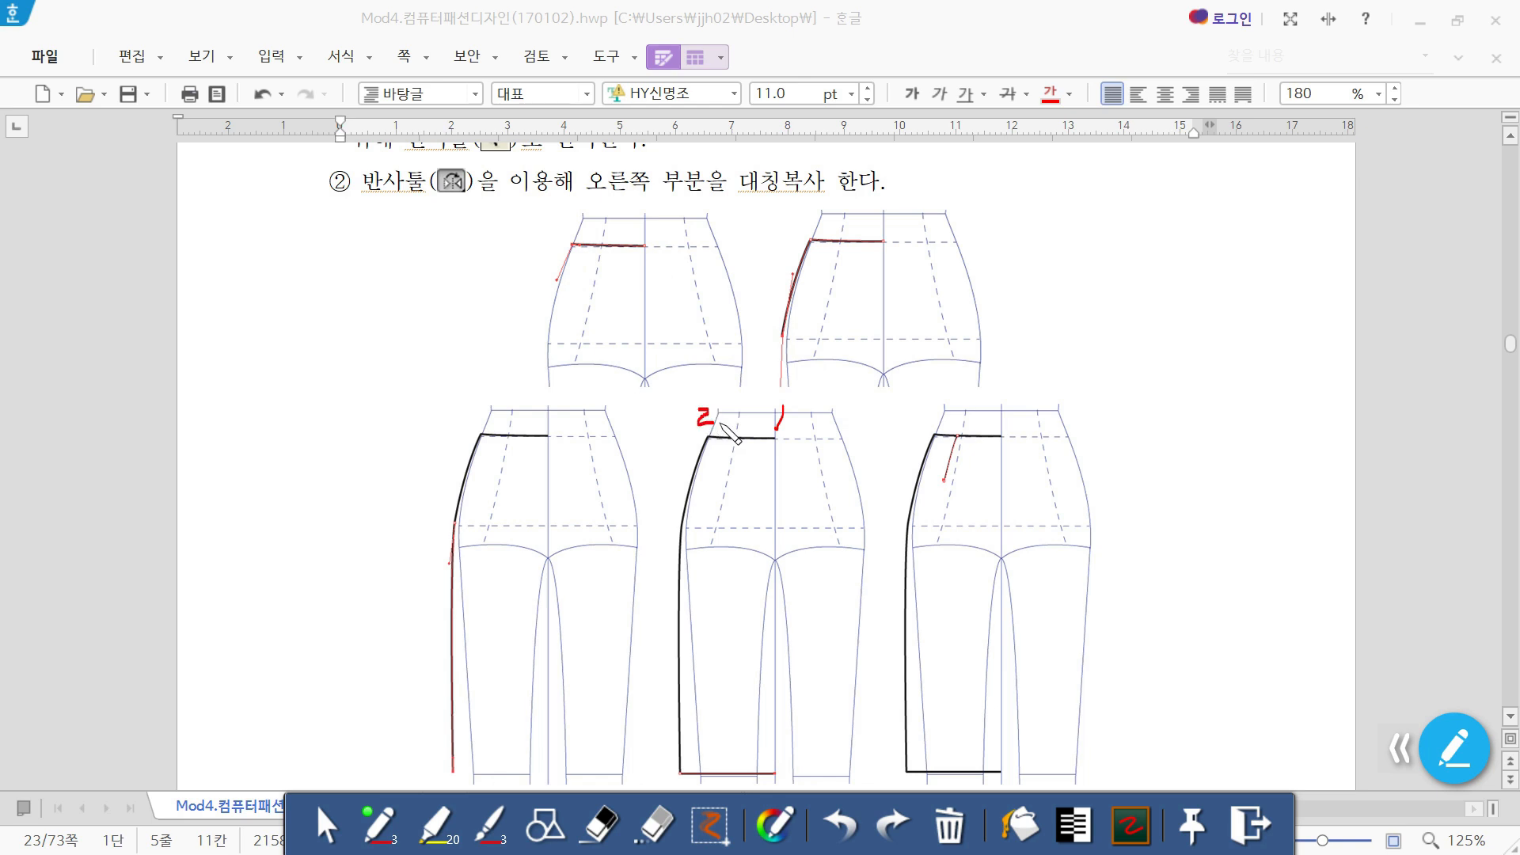
pyautogui.moveTo(653, 525)
pyautogui.mouseDown()
pyautogui.moveTo(672, 536)
pyautogui.moveTo(663, 557)
pyautogui.mouseUp()
pyautogui.moveTo(659, 738)
pyautogui.mouseDown()
pyautogui.moveTo(675, 772)
pyautogui.moveTo(660, 781)
pyautogui.mouseUp()
pyautogui.moveTo(786, 756)
pyautogui.mouseDown()
pyautogui.moveTo(797, 783)
pyautogui.moveTo(779, 776)
pyautogui.moveTo(805, 742)
pyautogui.mouseUp()
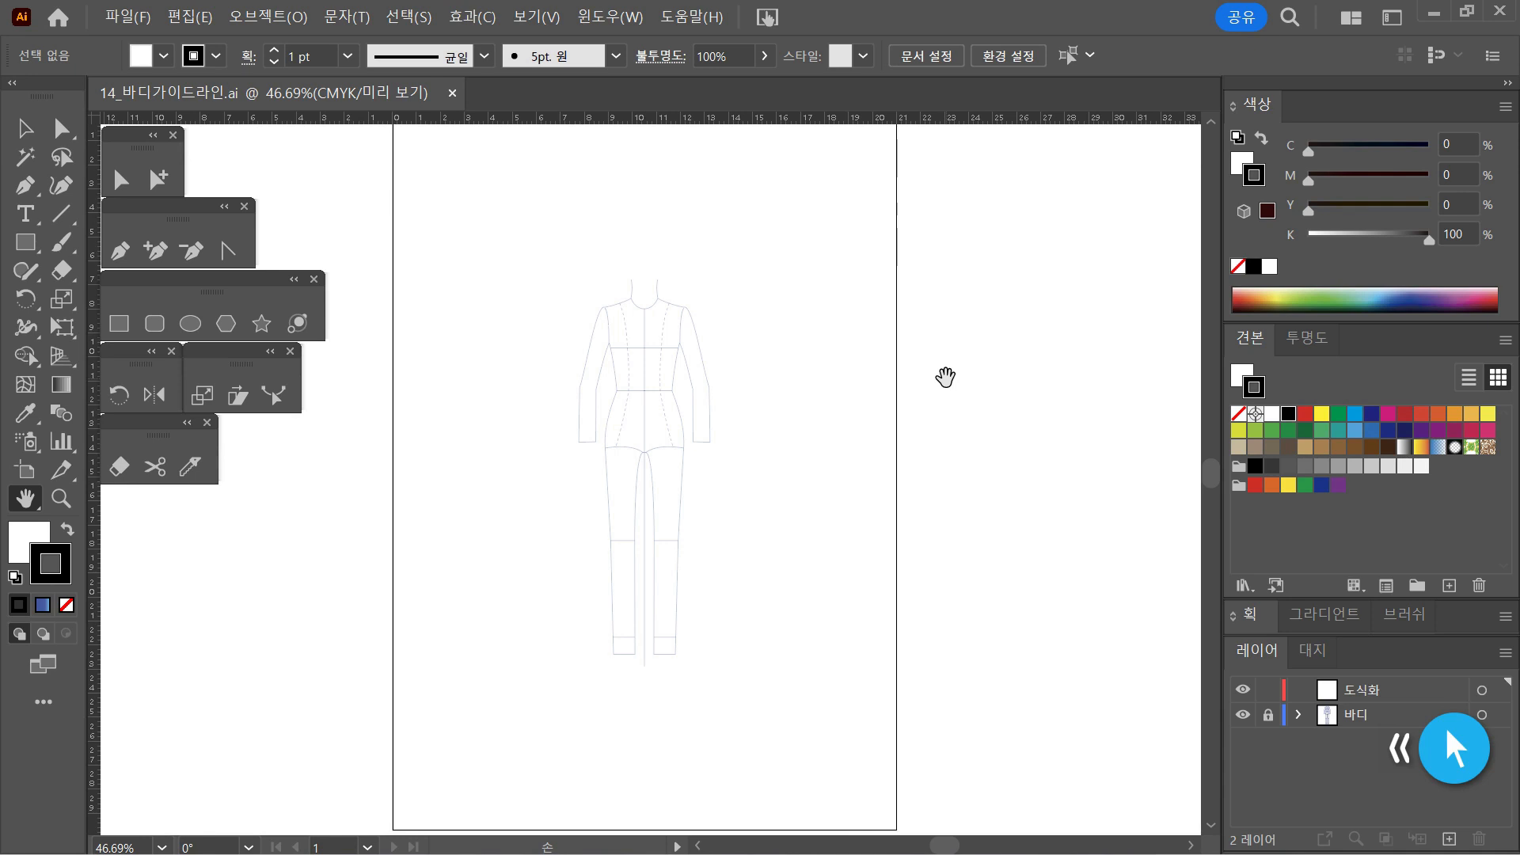
# Step: In Illustrator, close the current document and reopen 14_바디가이드라인 from the 01 일러스트_소스 folder
pyautogui.click(452, 93)
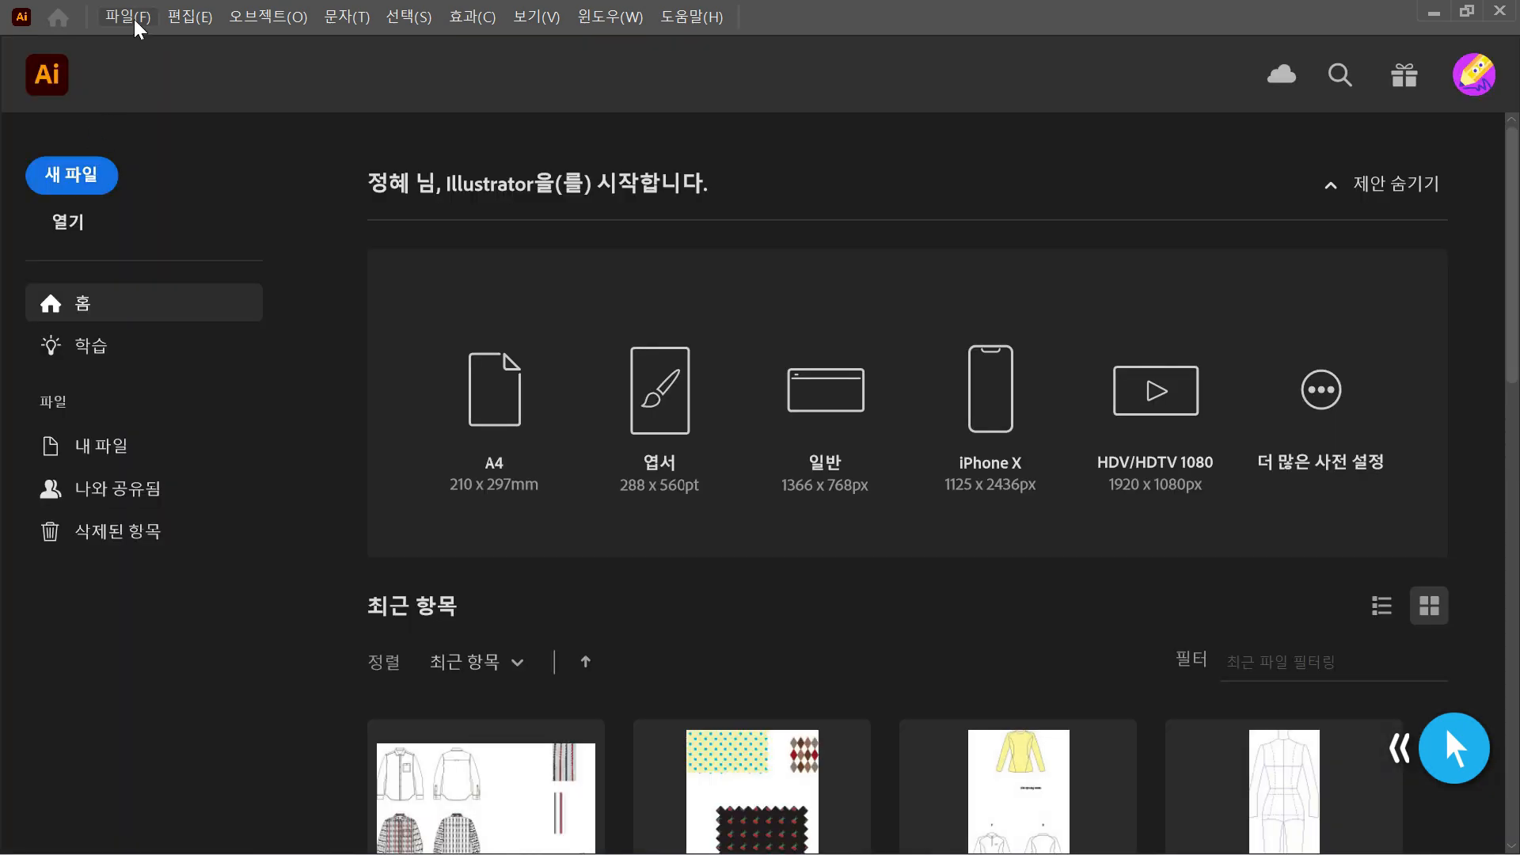
pyautogui.click(133, 19)
pyautogui.click(152, 100)
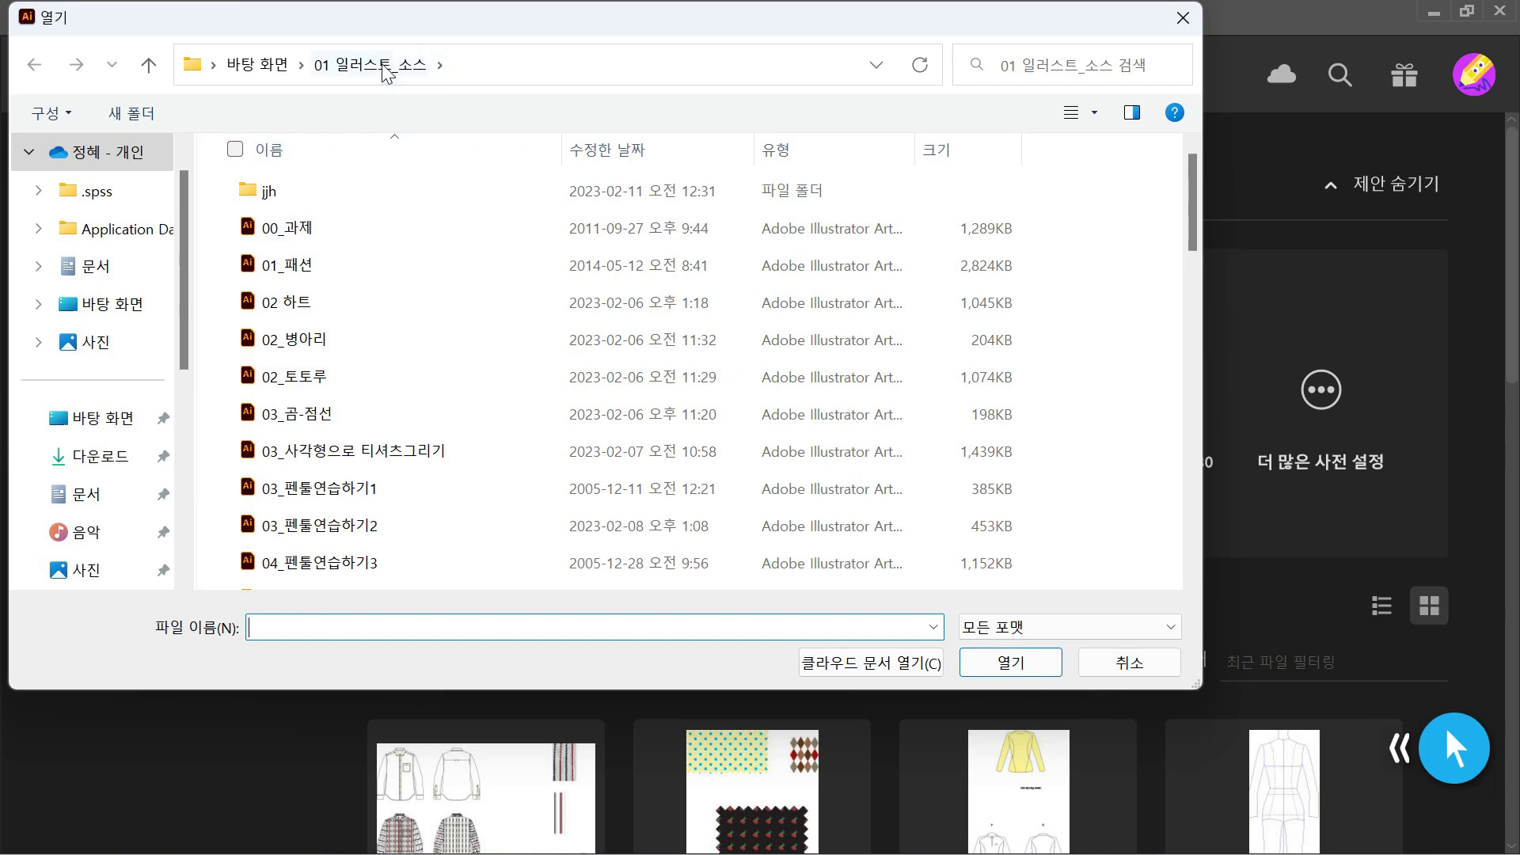
pyautogui.scroll(-5, 472, 309)
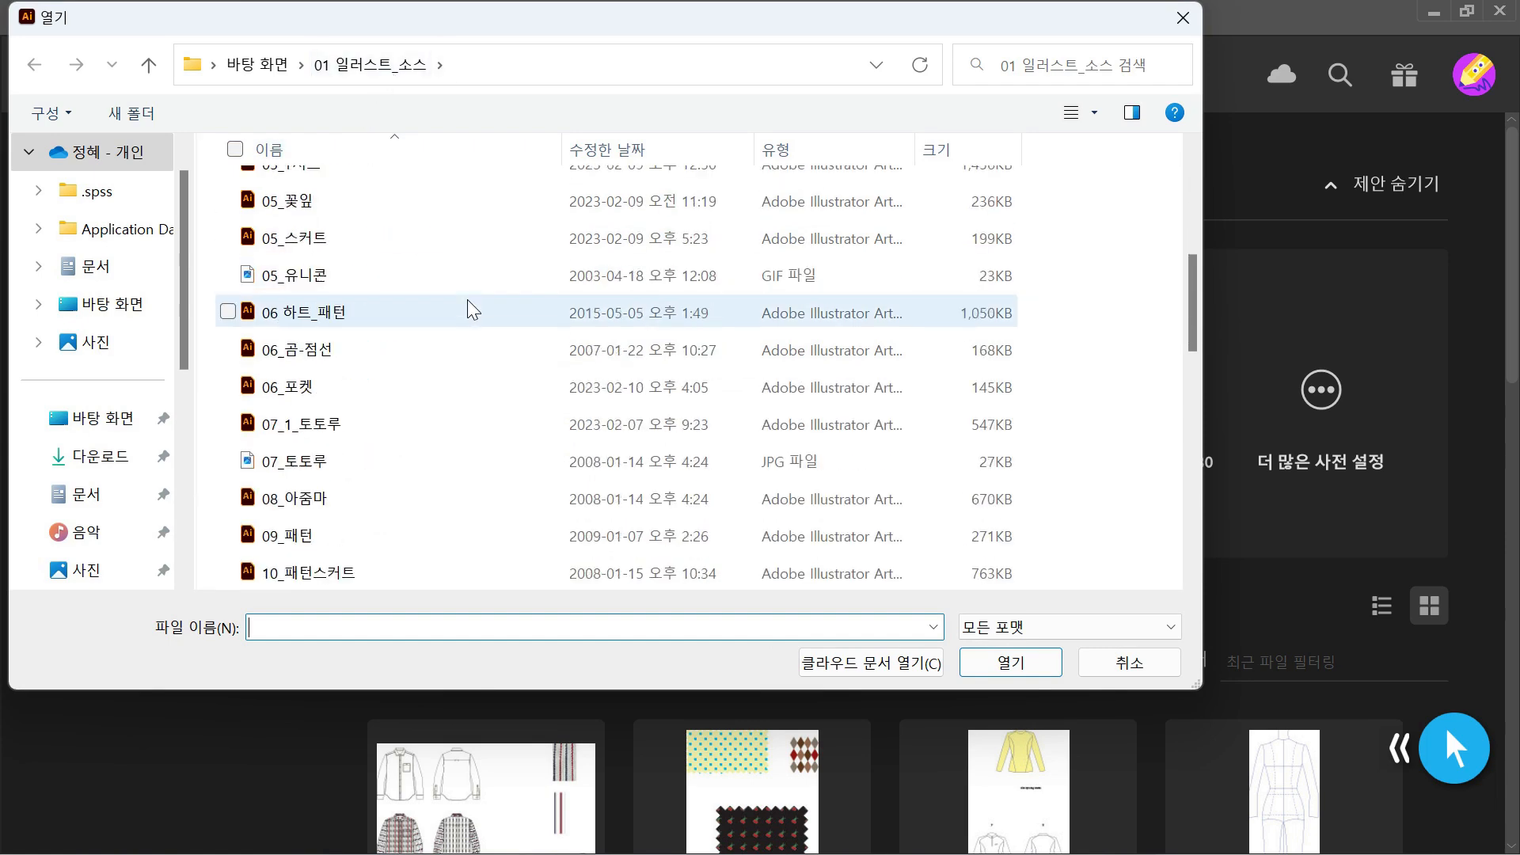
pyautogui.scroll(-3, 472, 309)
pyautogui.click(393, 434)
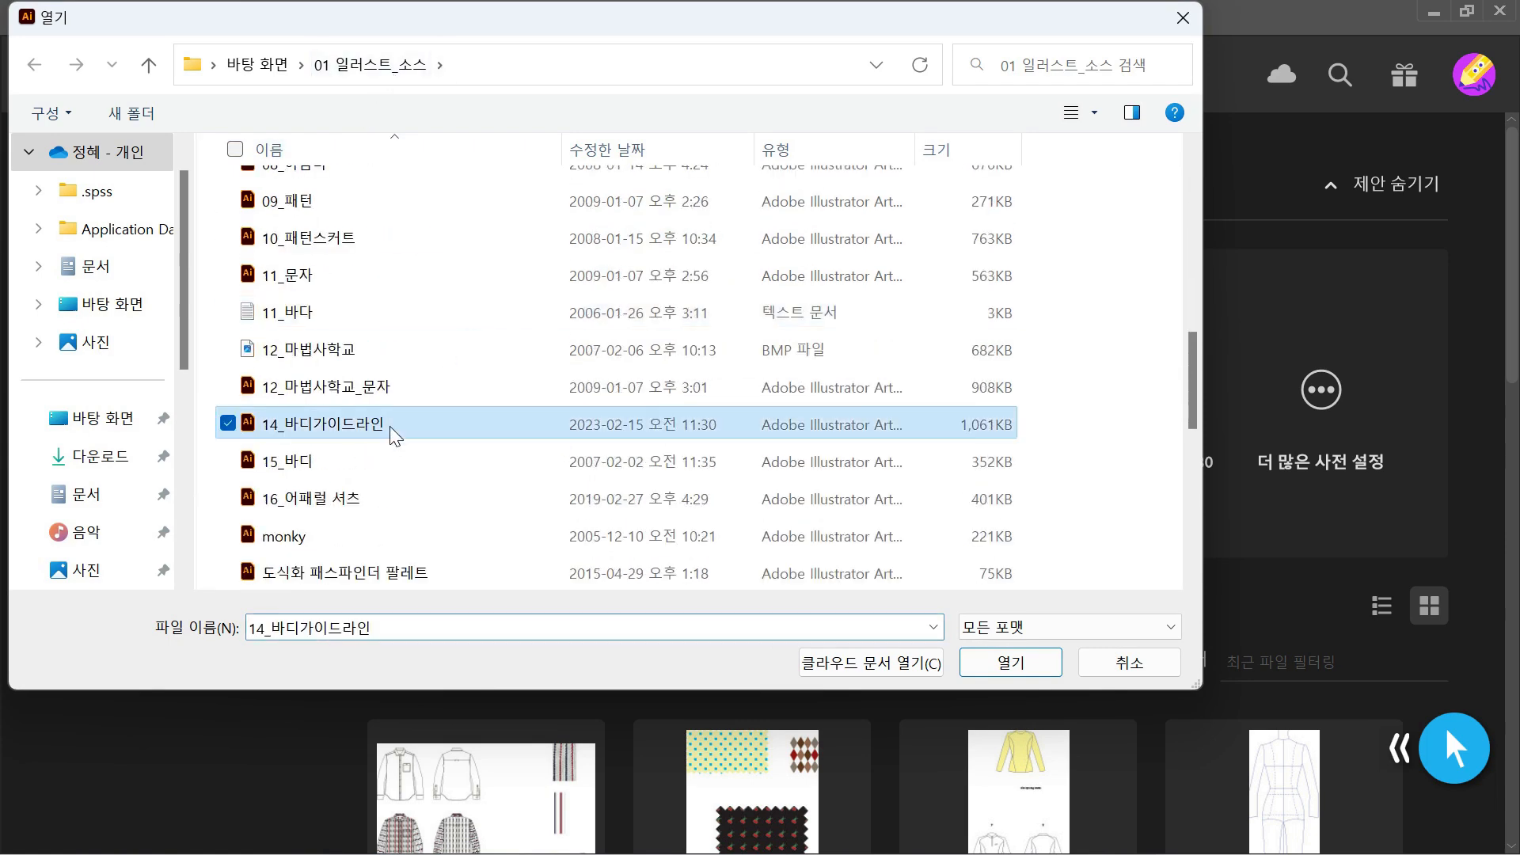
pyautogui.click(1011, 665)
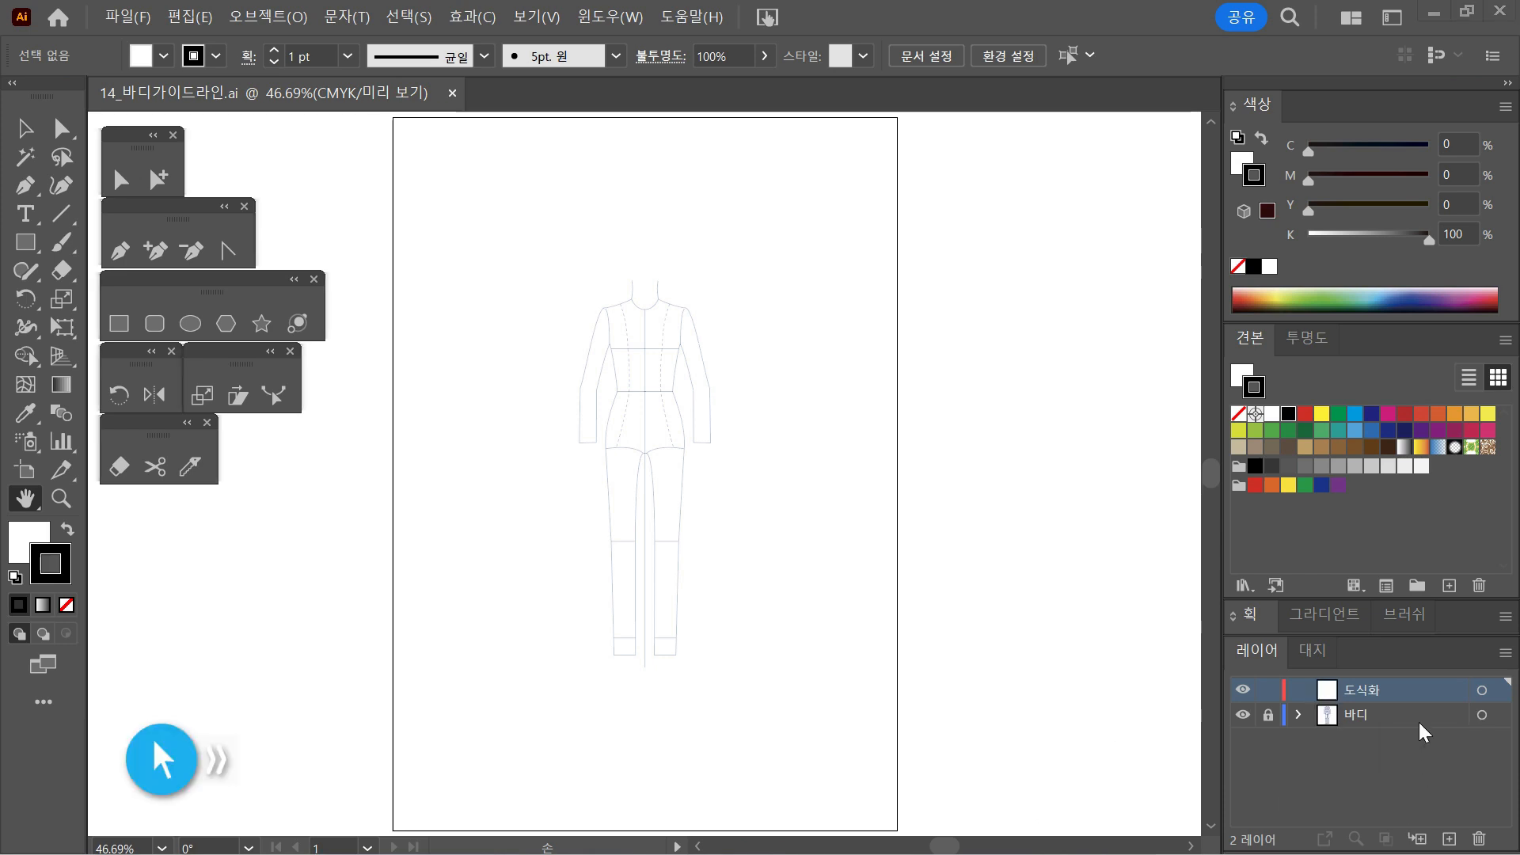
# Step: Select the locked 바디 layer and toggle its visibility off and back on
pyautogui.click(1423, 715)
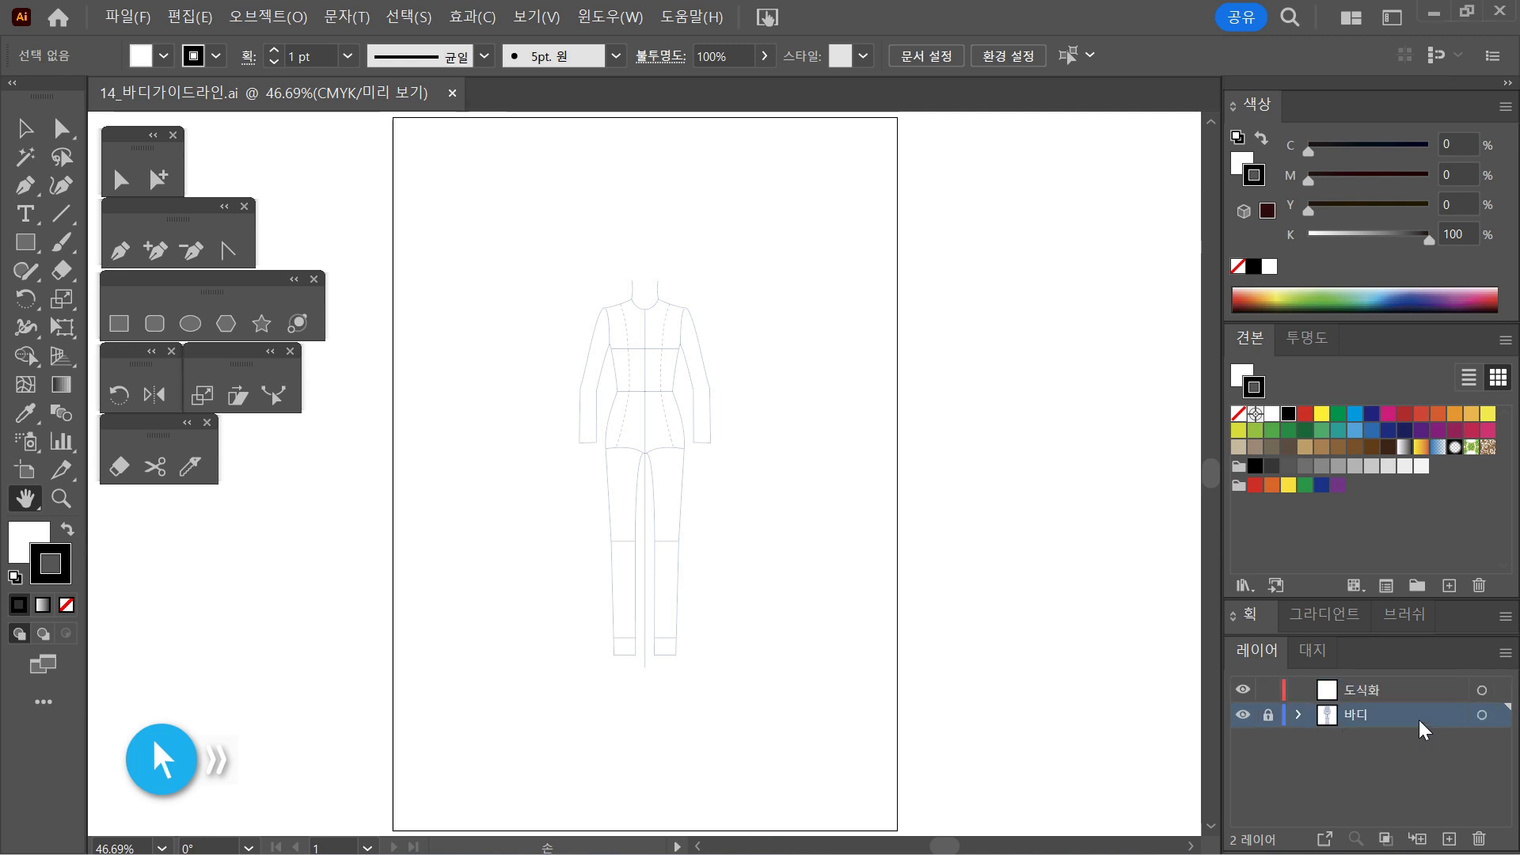
pyautogui.click(1357, 720)
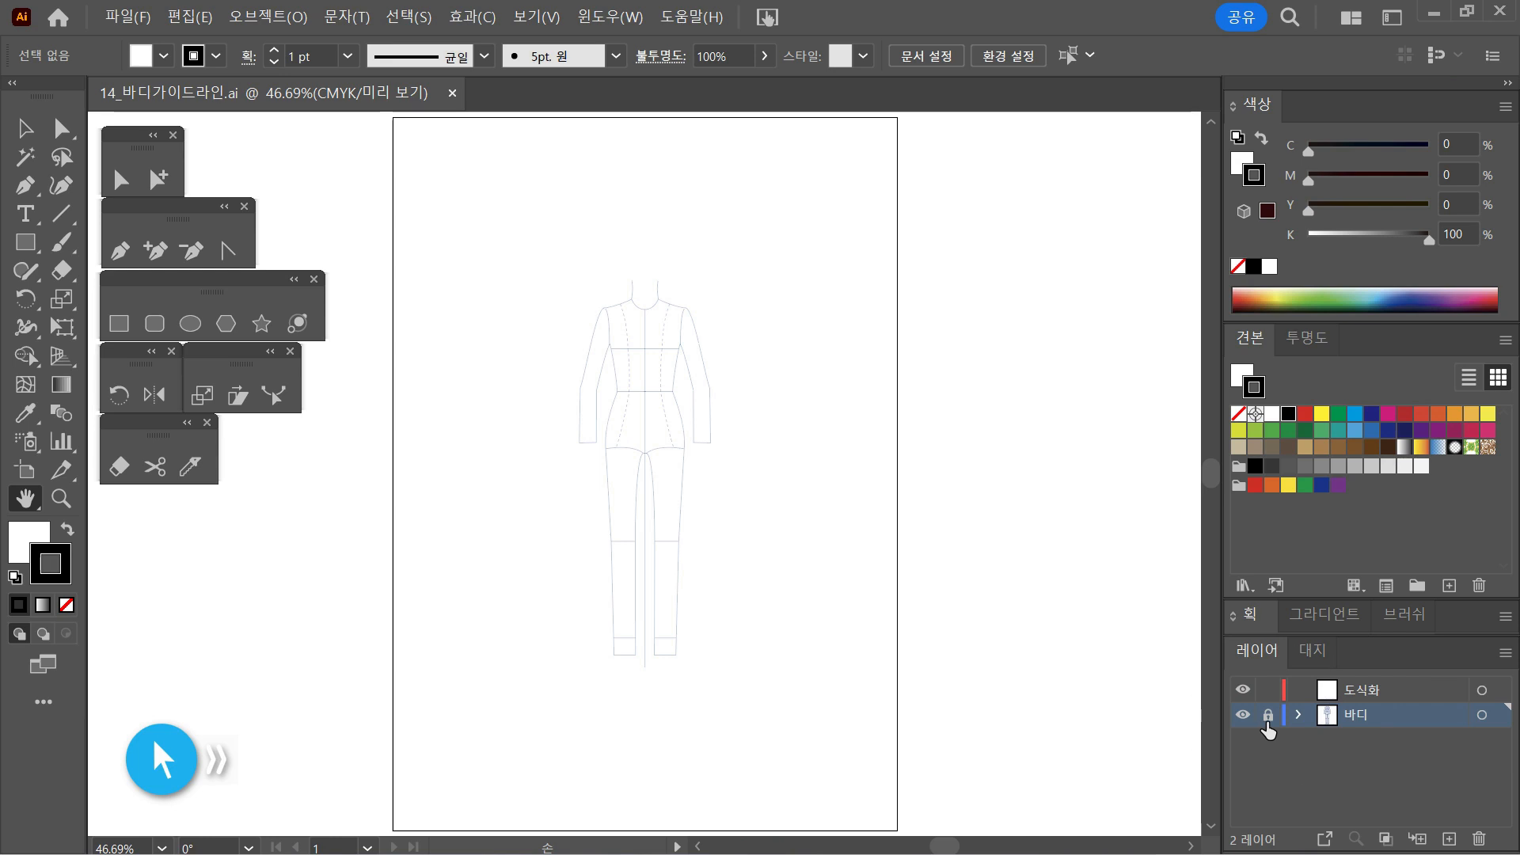
pyautogui.press('ctrl')
pyautogui.press('ctrl')
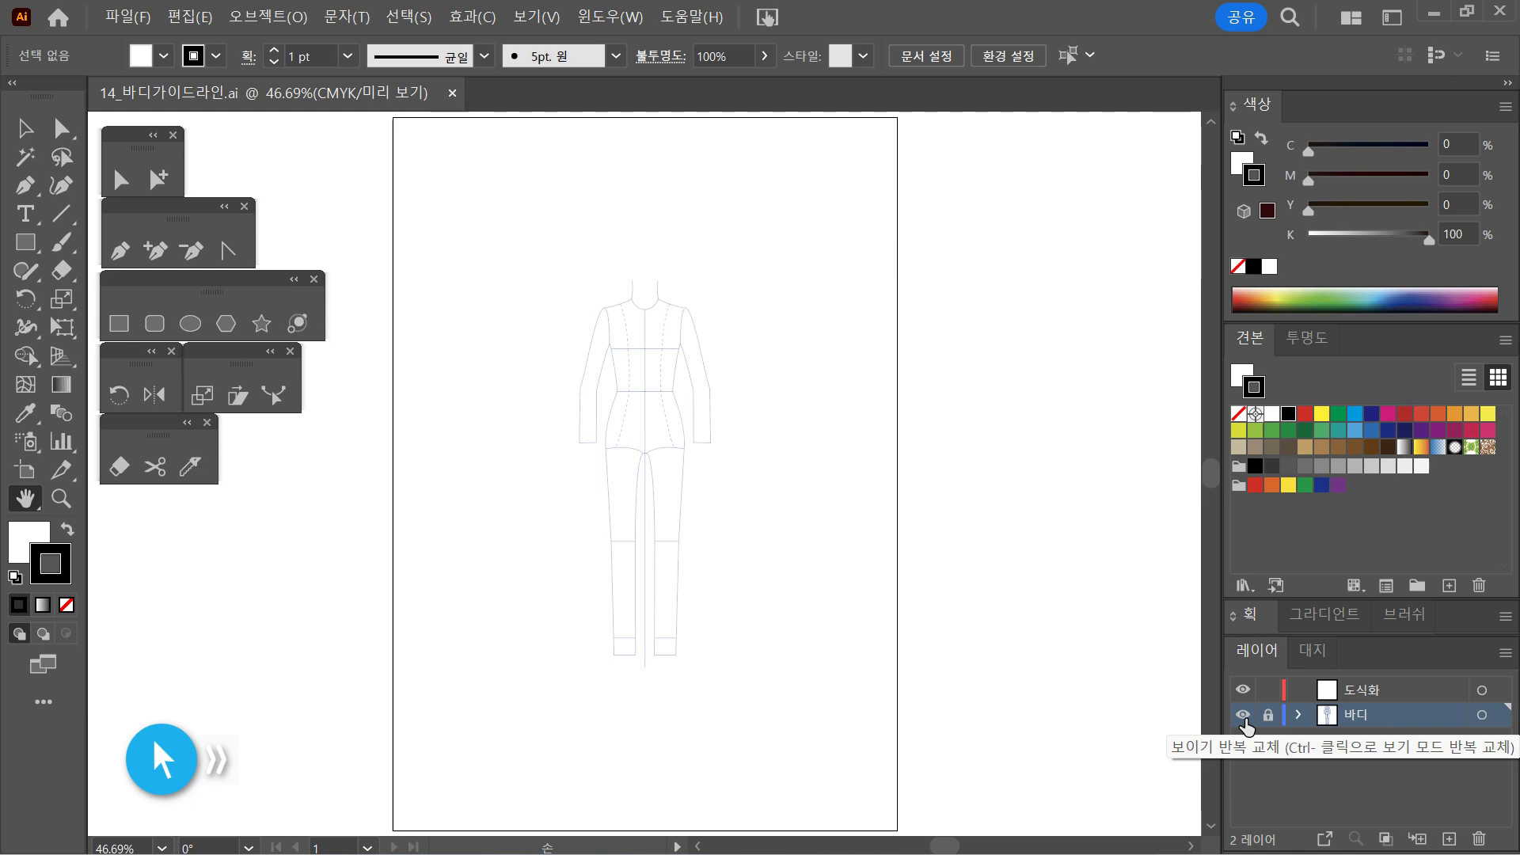
pyautogui.click(1243, 715)
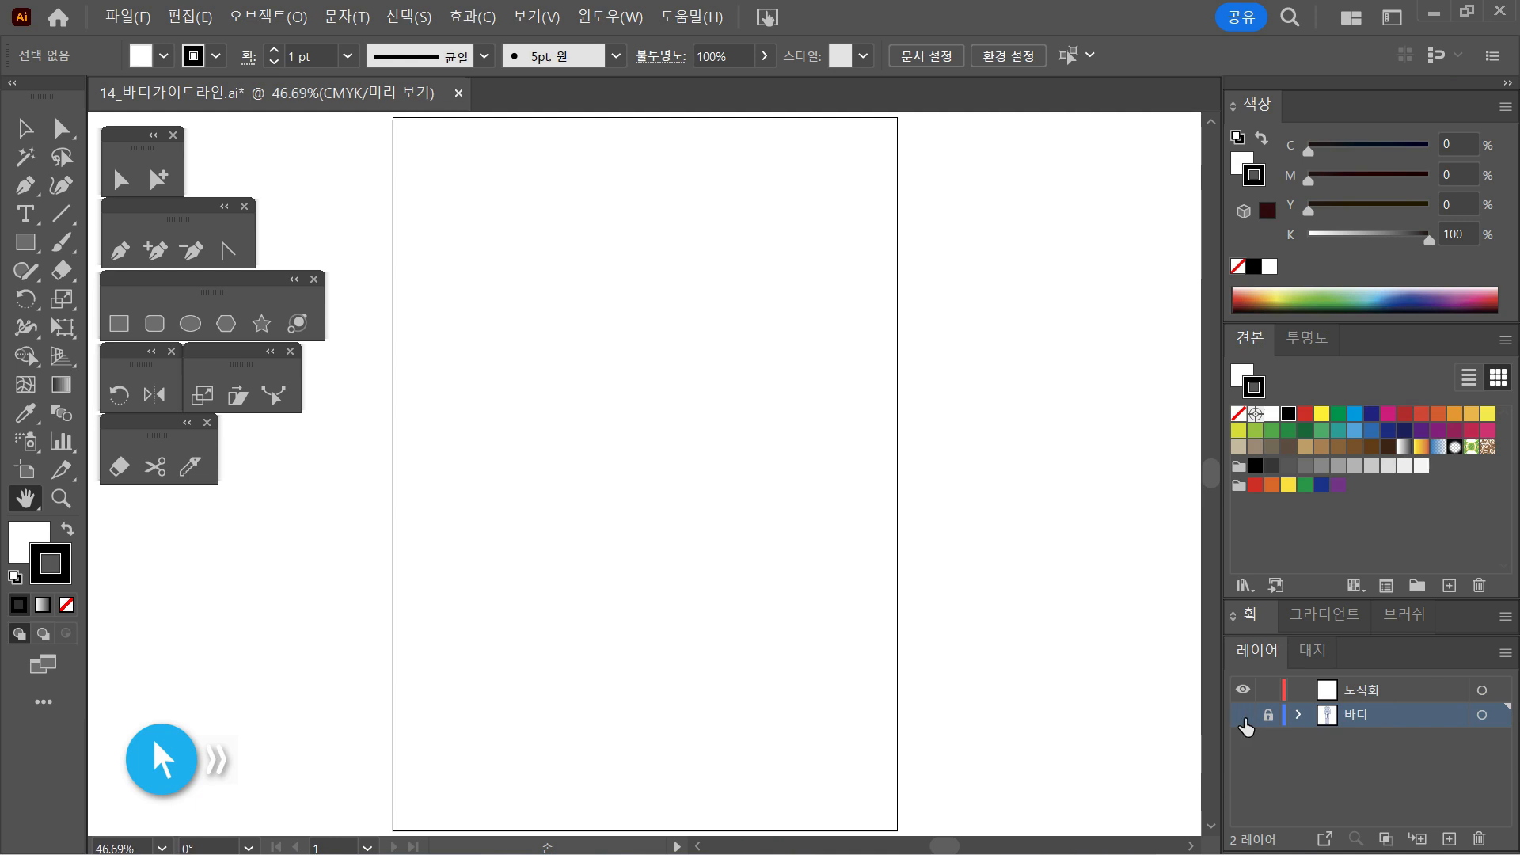
pyautogui.click(1243, 716)
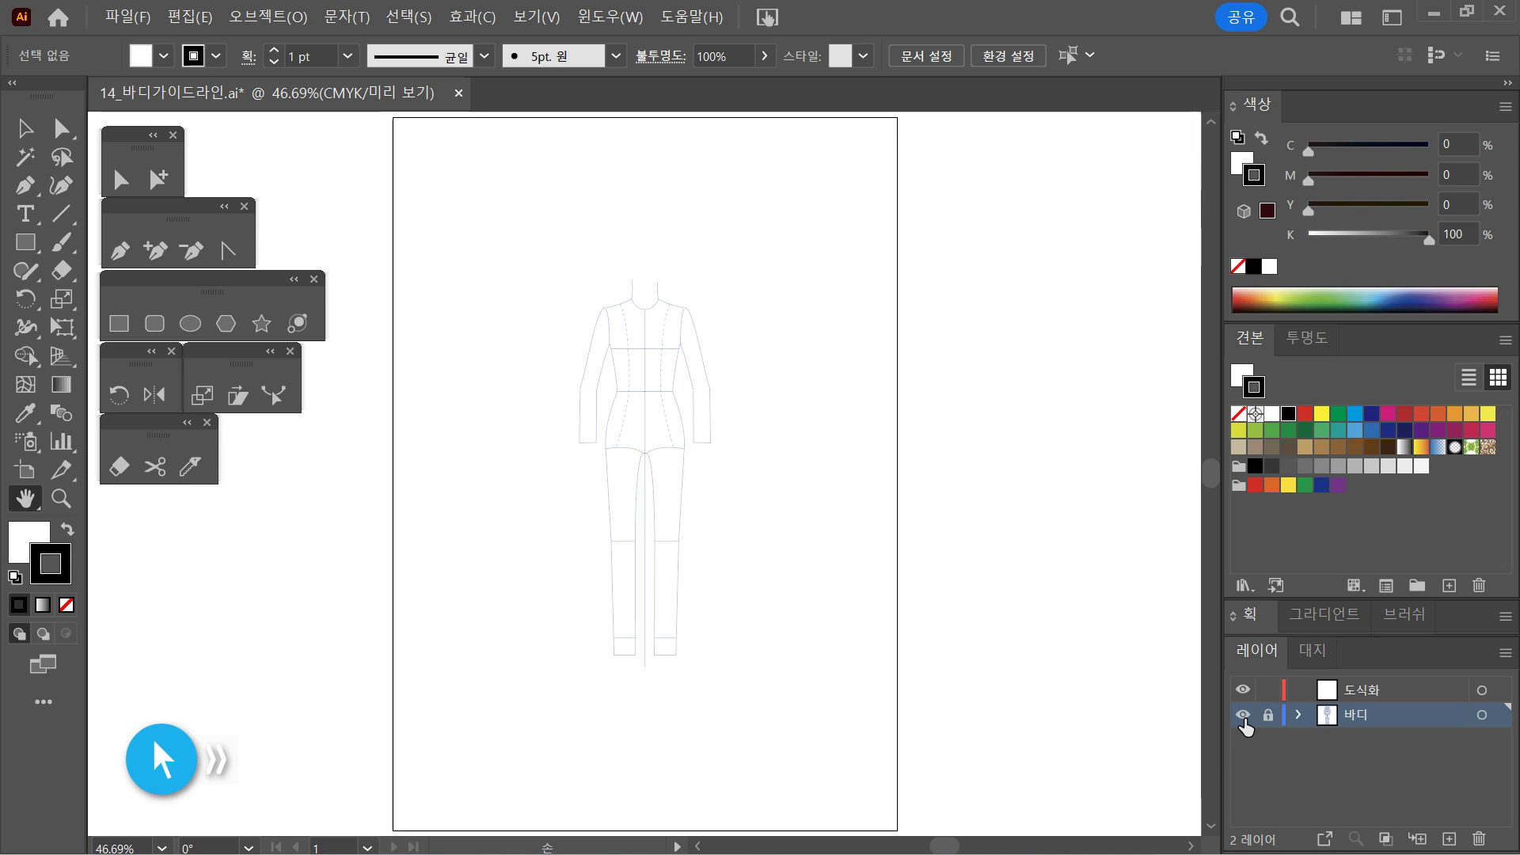
pyautogui.click(1242, 715)
pyautogui.click(1242, 715)
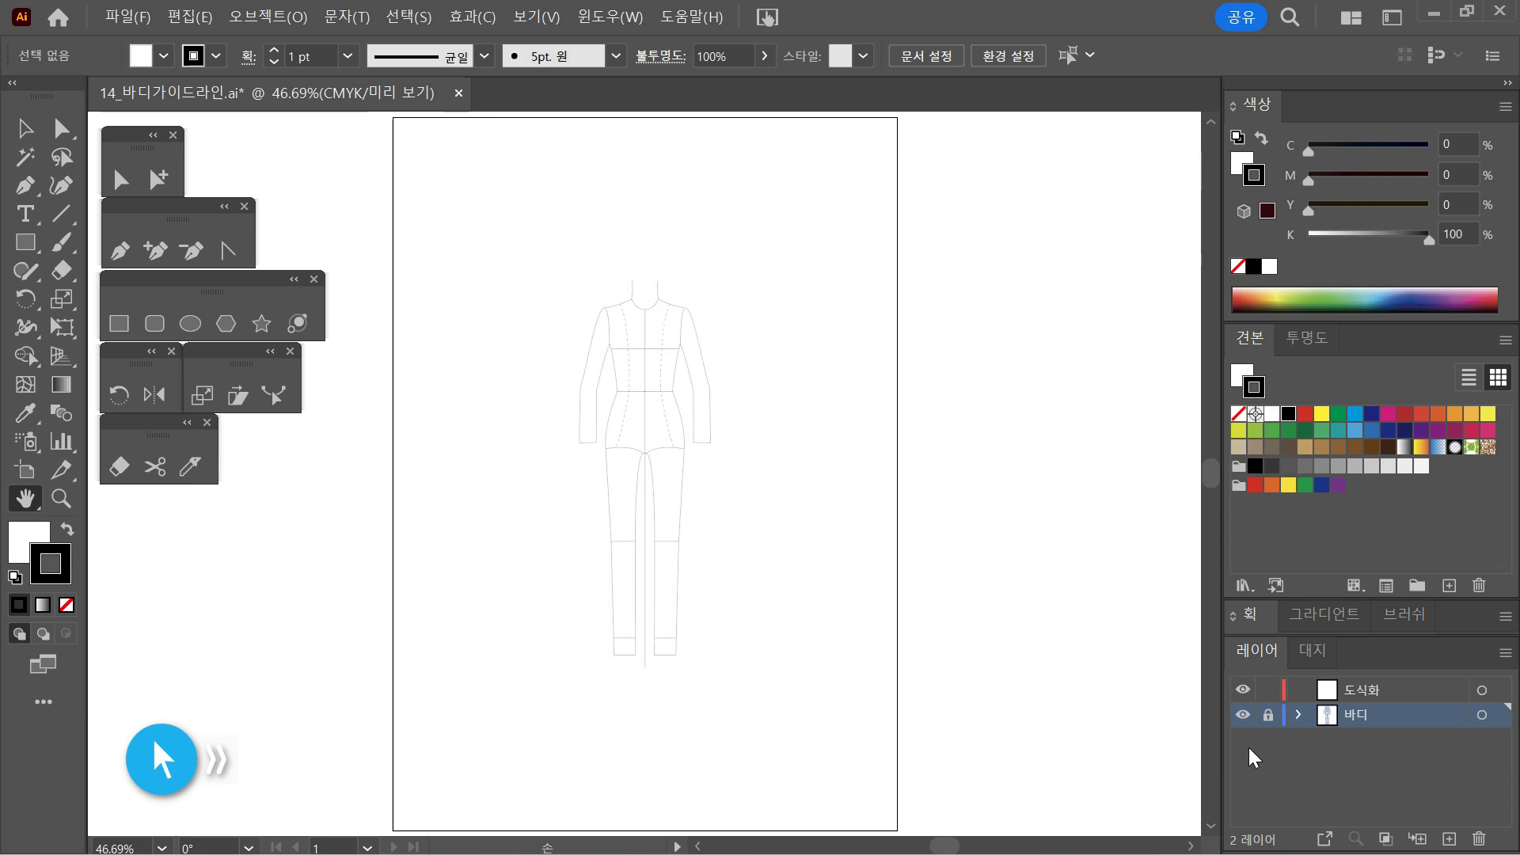
pyautogui.click(1242, 715)
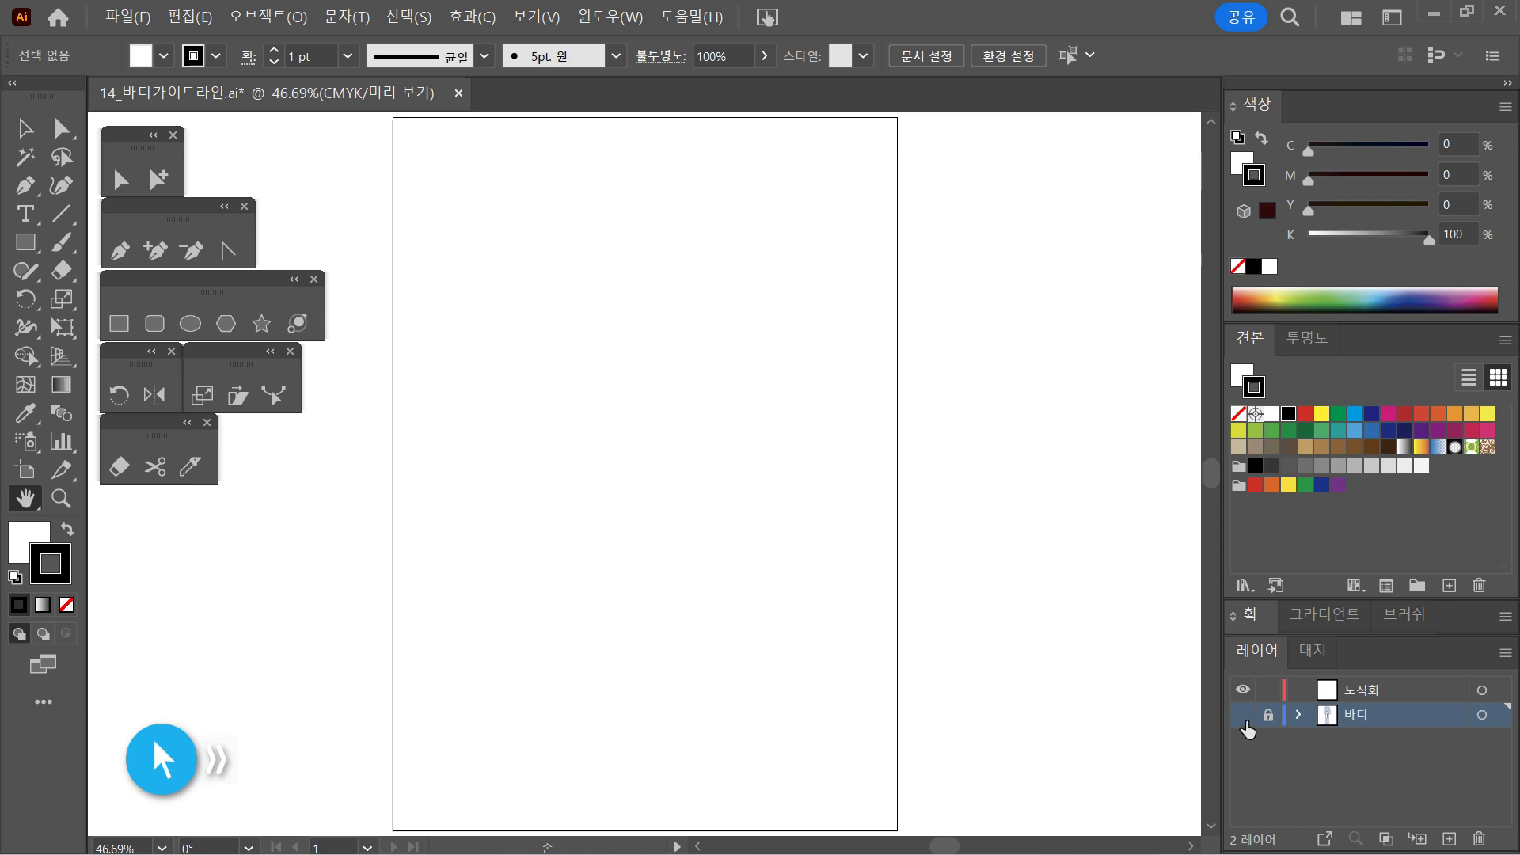
pyautogui.click(1244, 719)
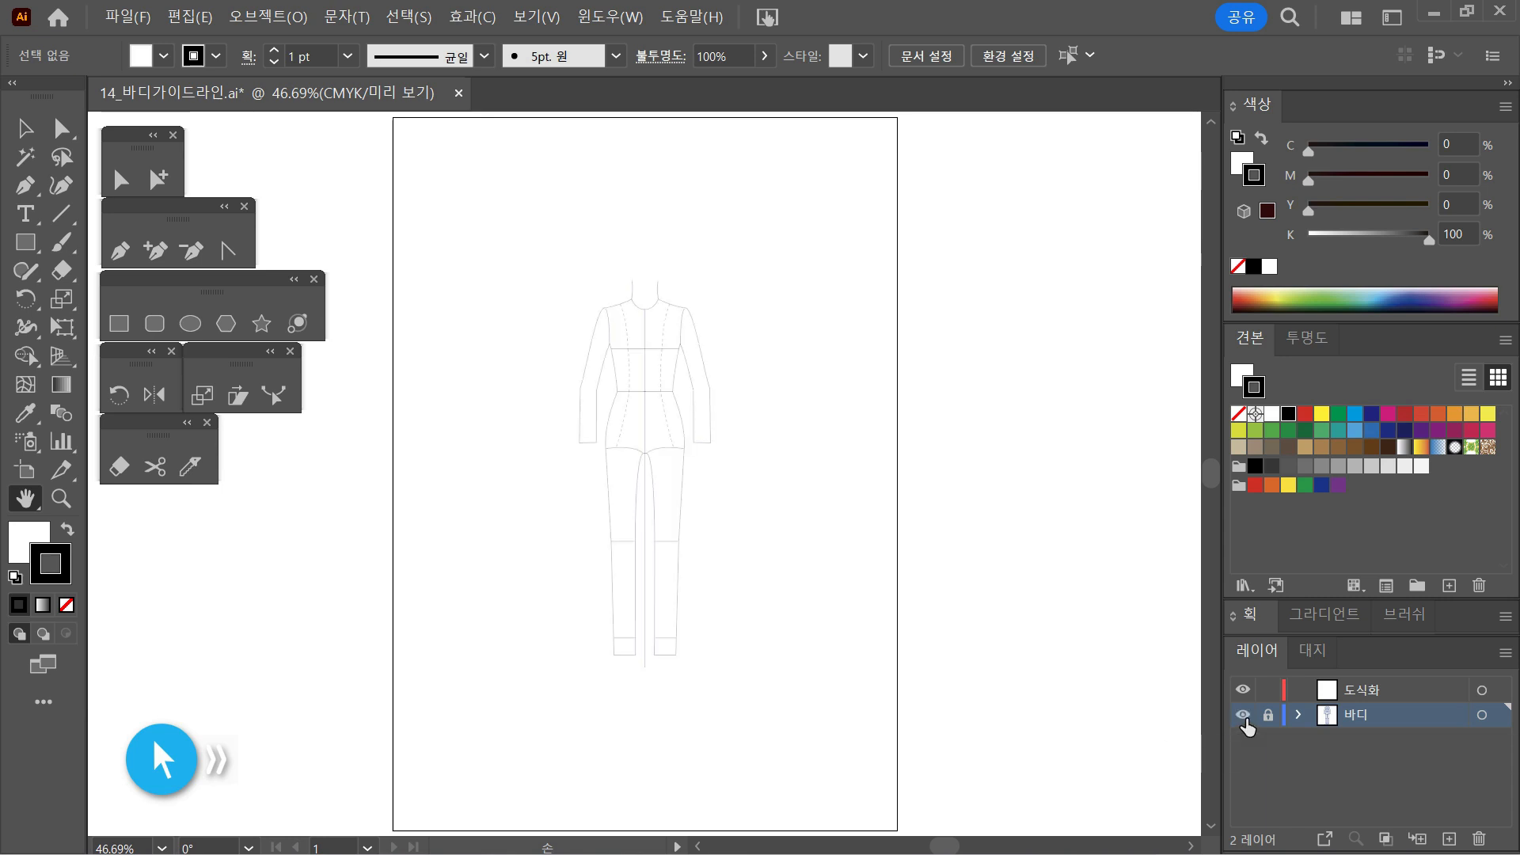
# Step: Make the 도식화 layer active and set the fill colour to None
pyautogui.click(1438, 702)
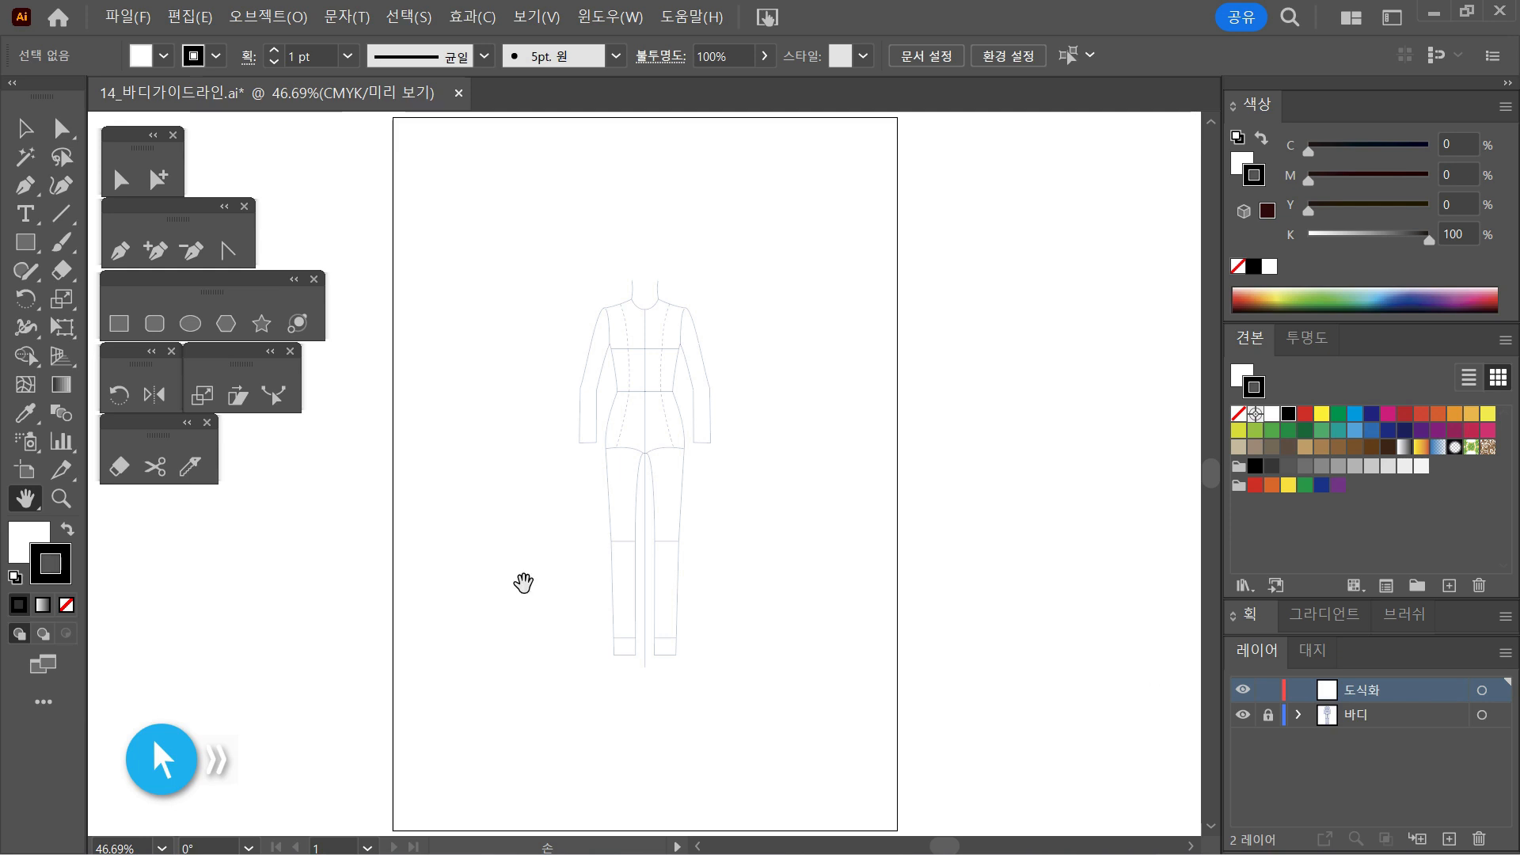
pyautogui.click(26, 552)
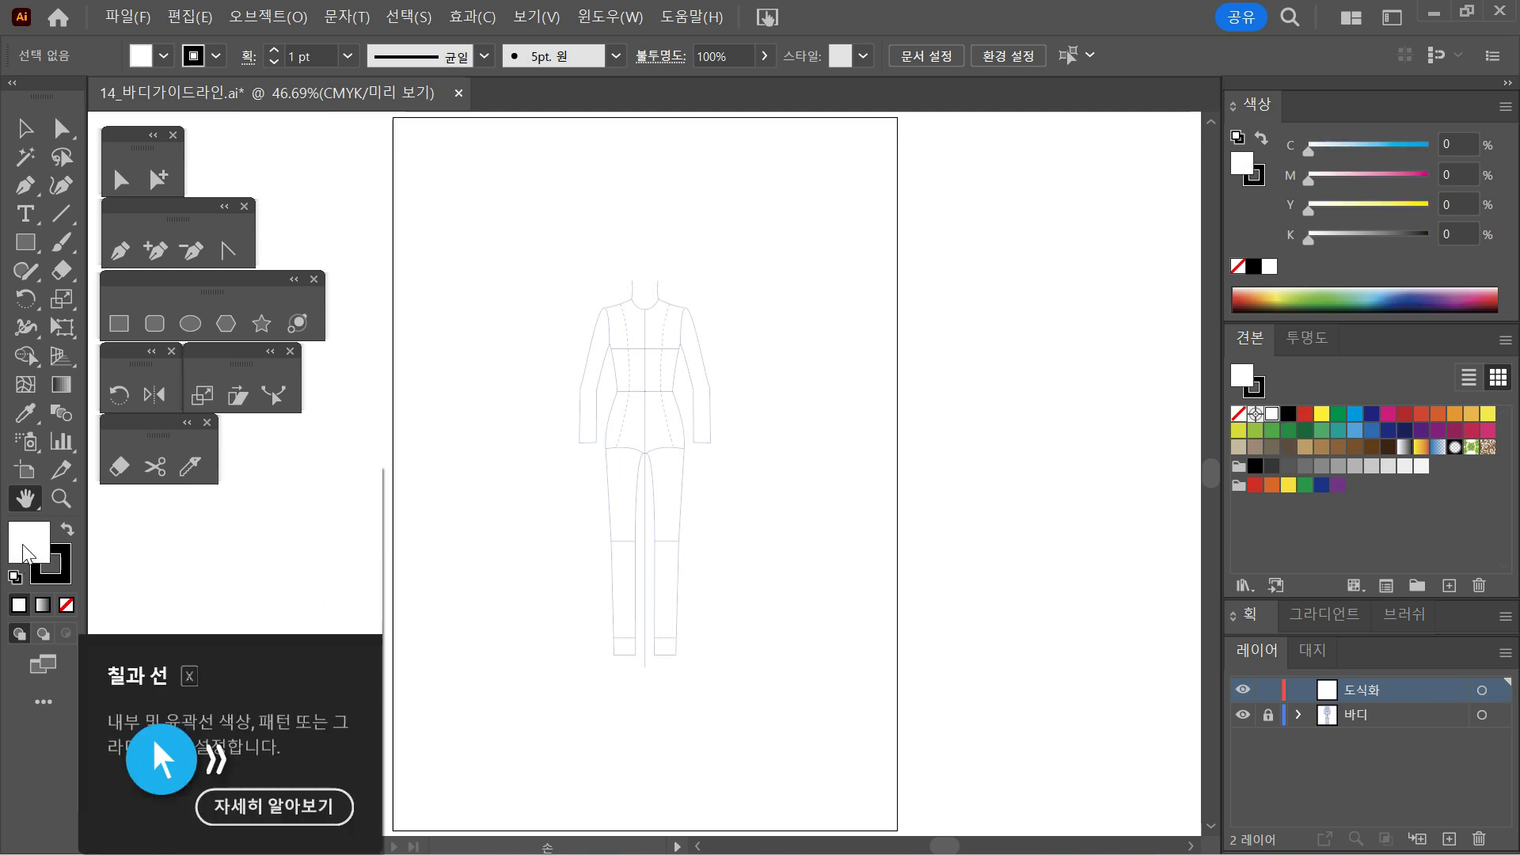
pyautogui.click(67, 607)
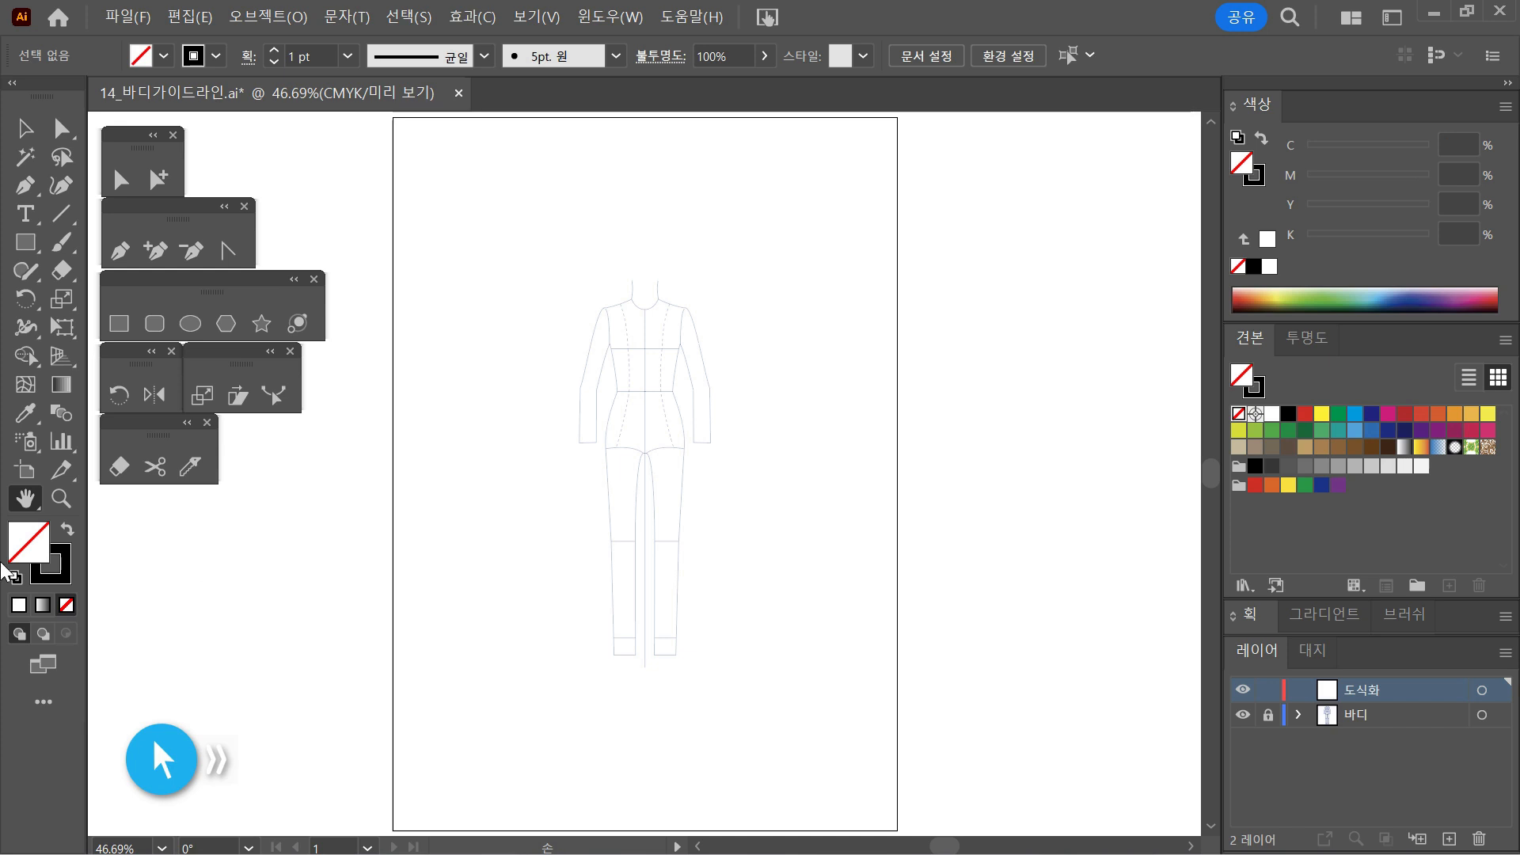
# Step: Set the stroke colour to pure black with C 0, M 0, Y 0 and K 100
pyautogui.click(61, 583)
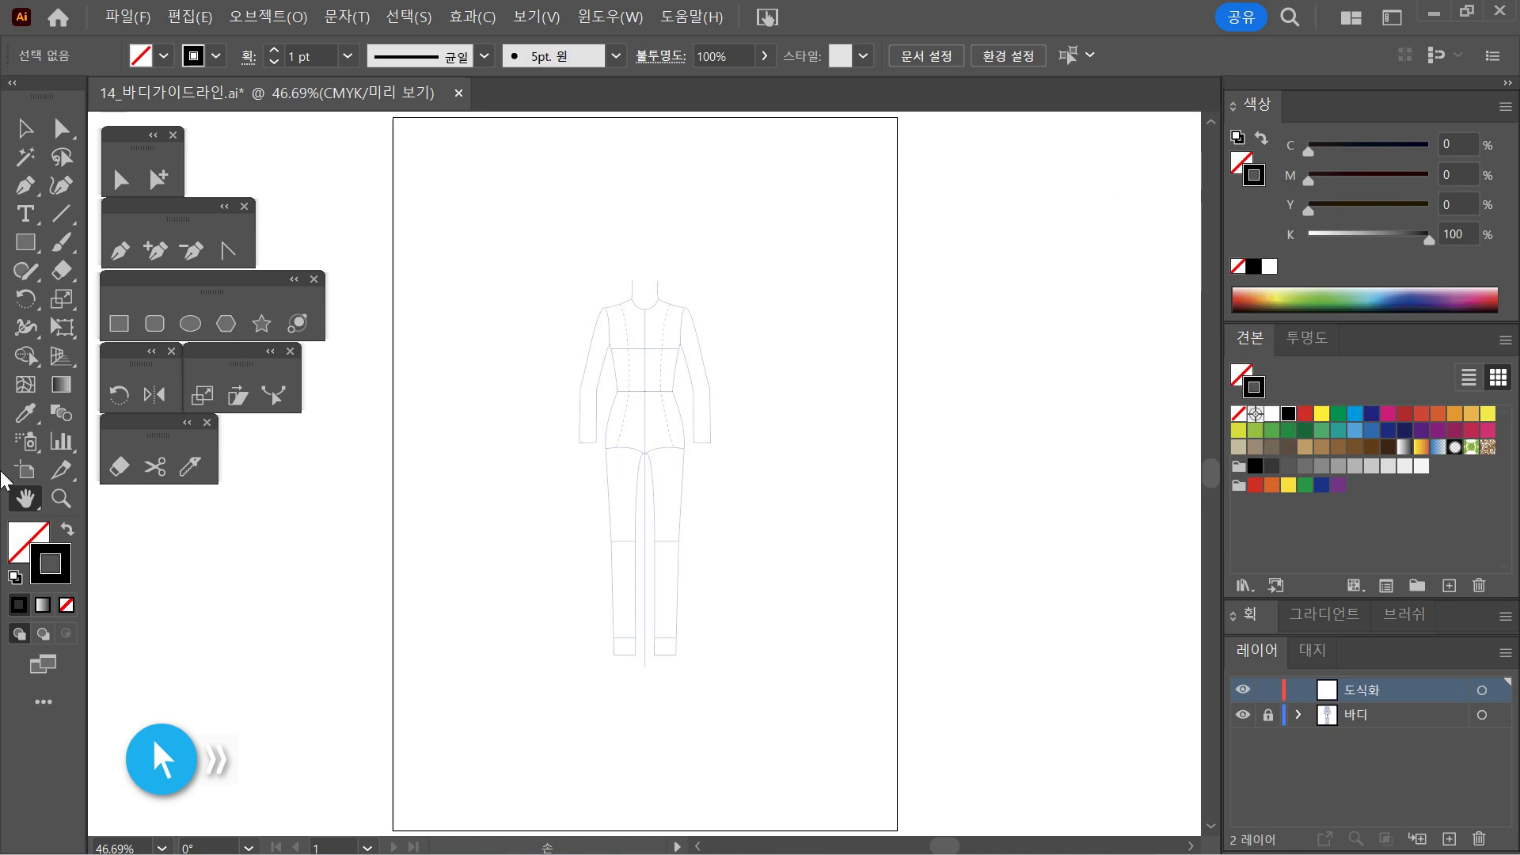
pyautogui.doubleClick(50, 567)
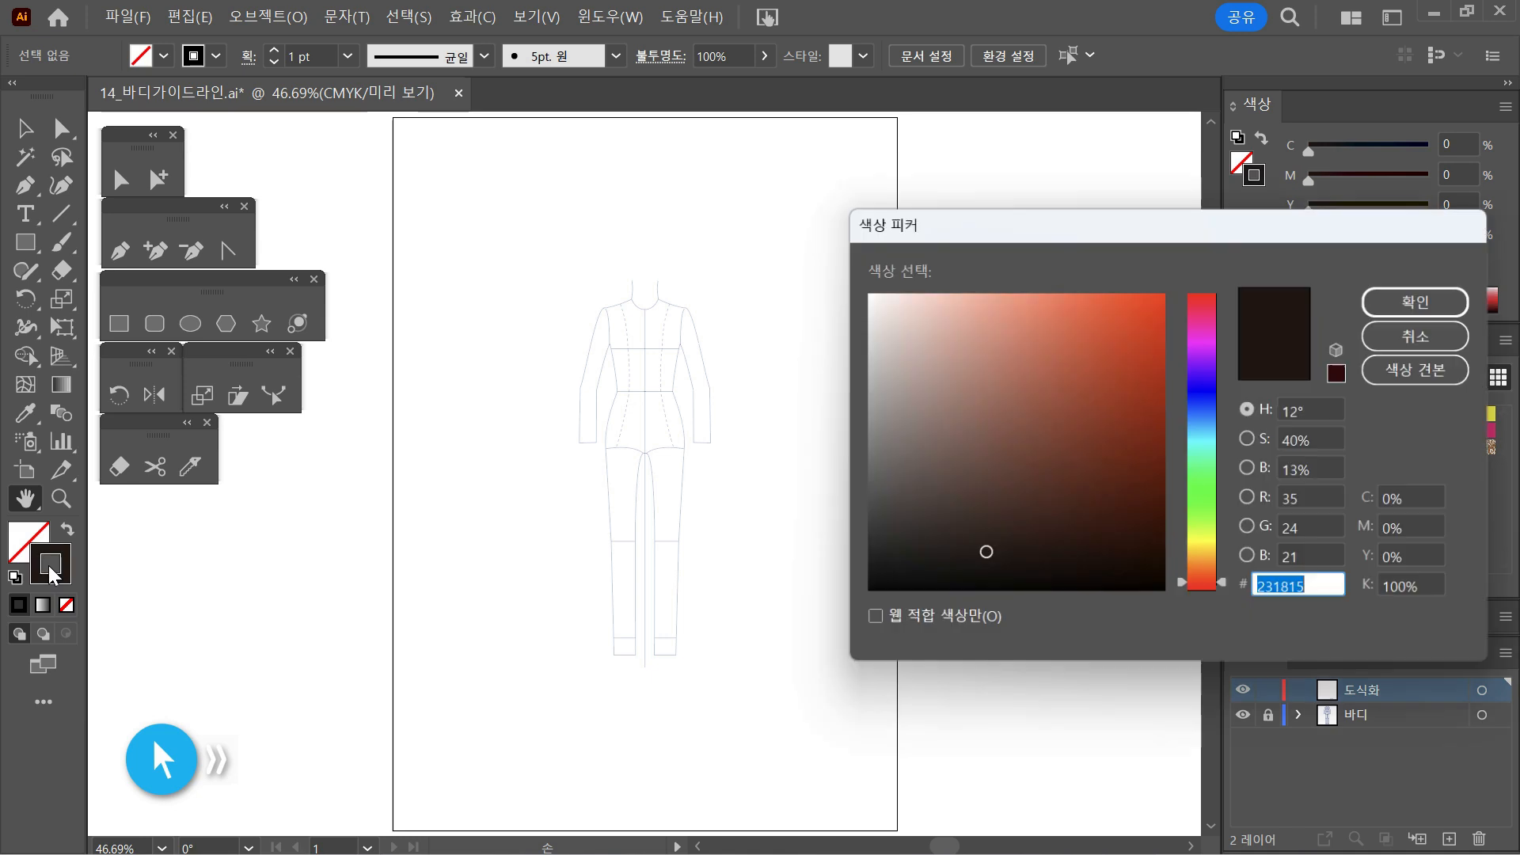
pyautogui.moveTo(1059, 540); pyautogui.dragTo(1045, 594)
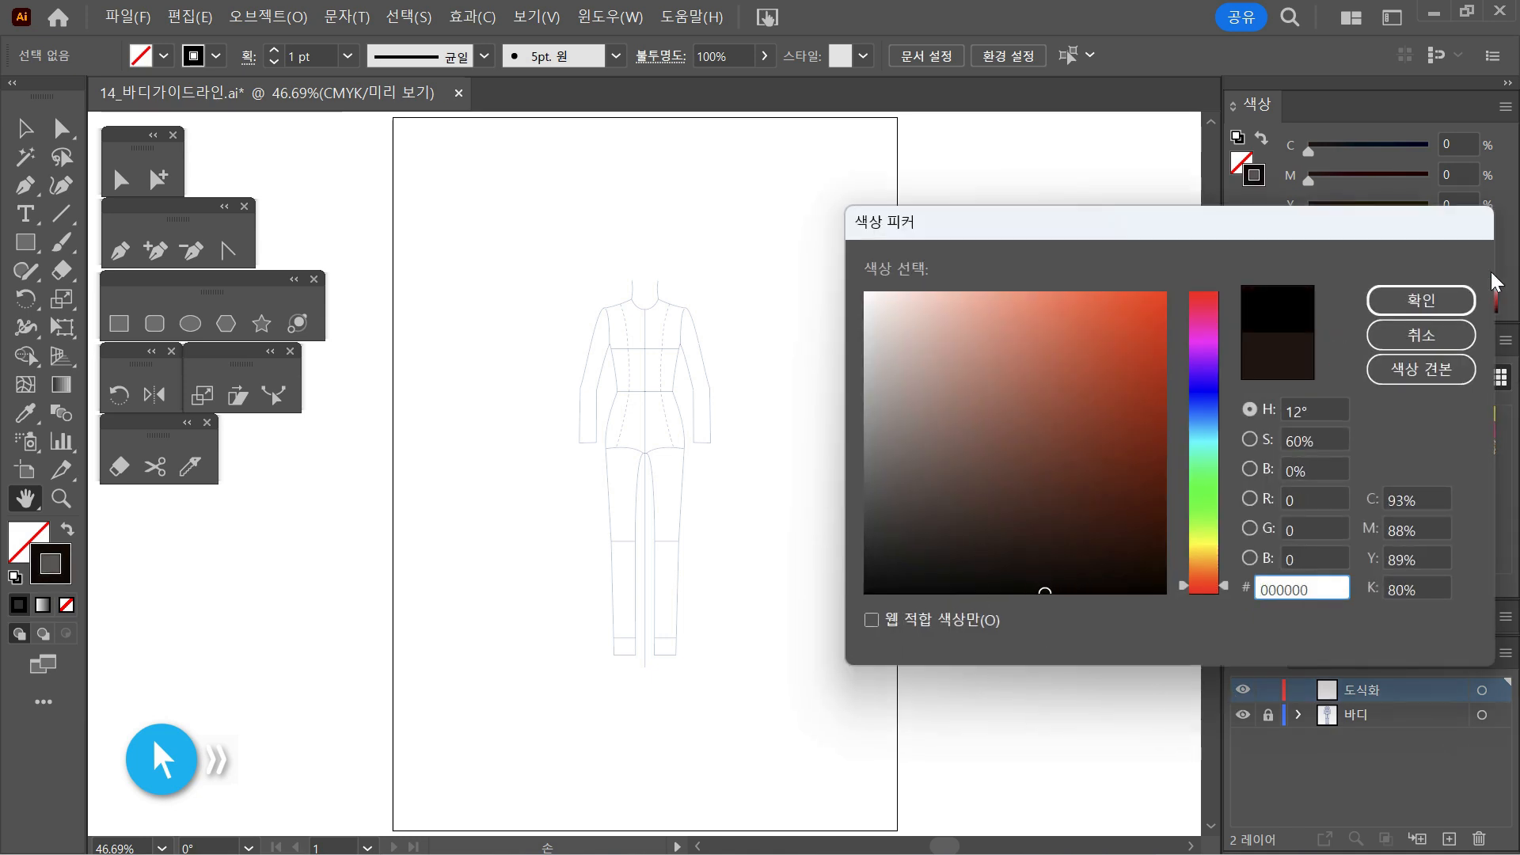
pyautogui.click(1427, 299)
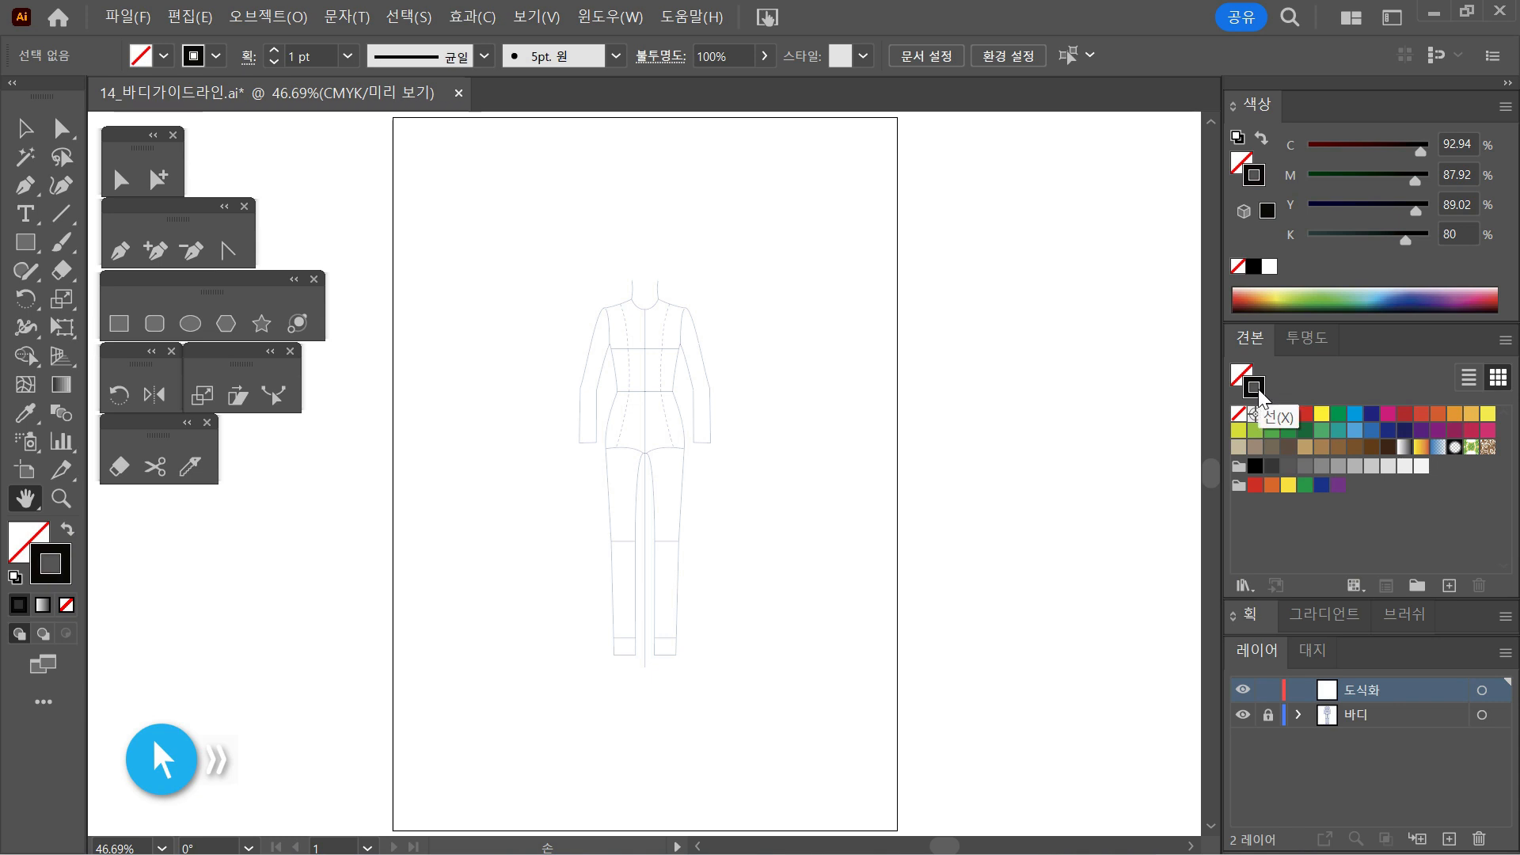
pyautogui.click(1255, 268)
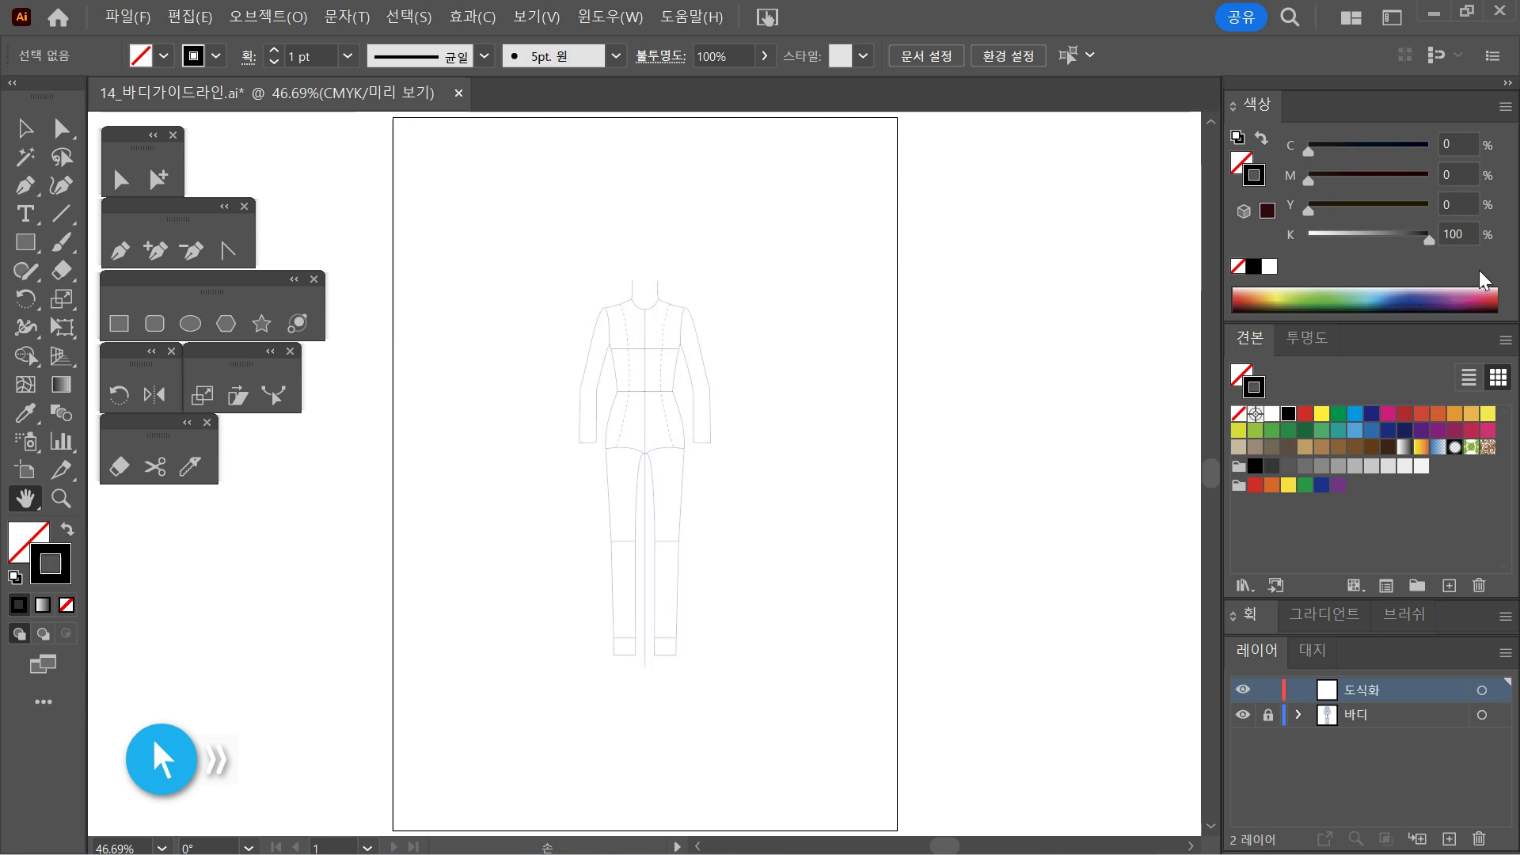
# Step: Turn on Smart Guides and activate the Pen tool, checking the Smart Guides option in the view settings
pyautogui.click(524, 21)
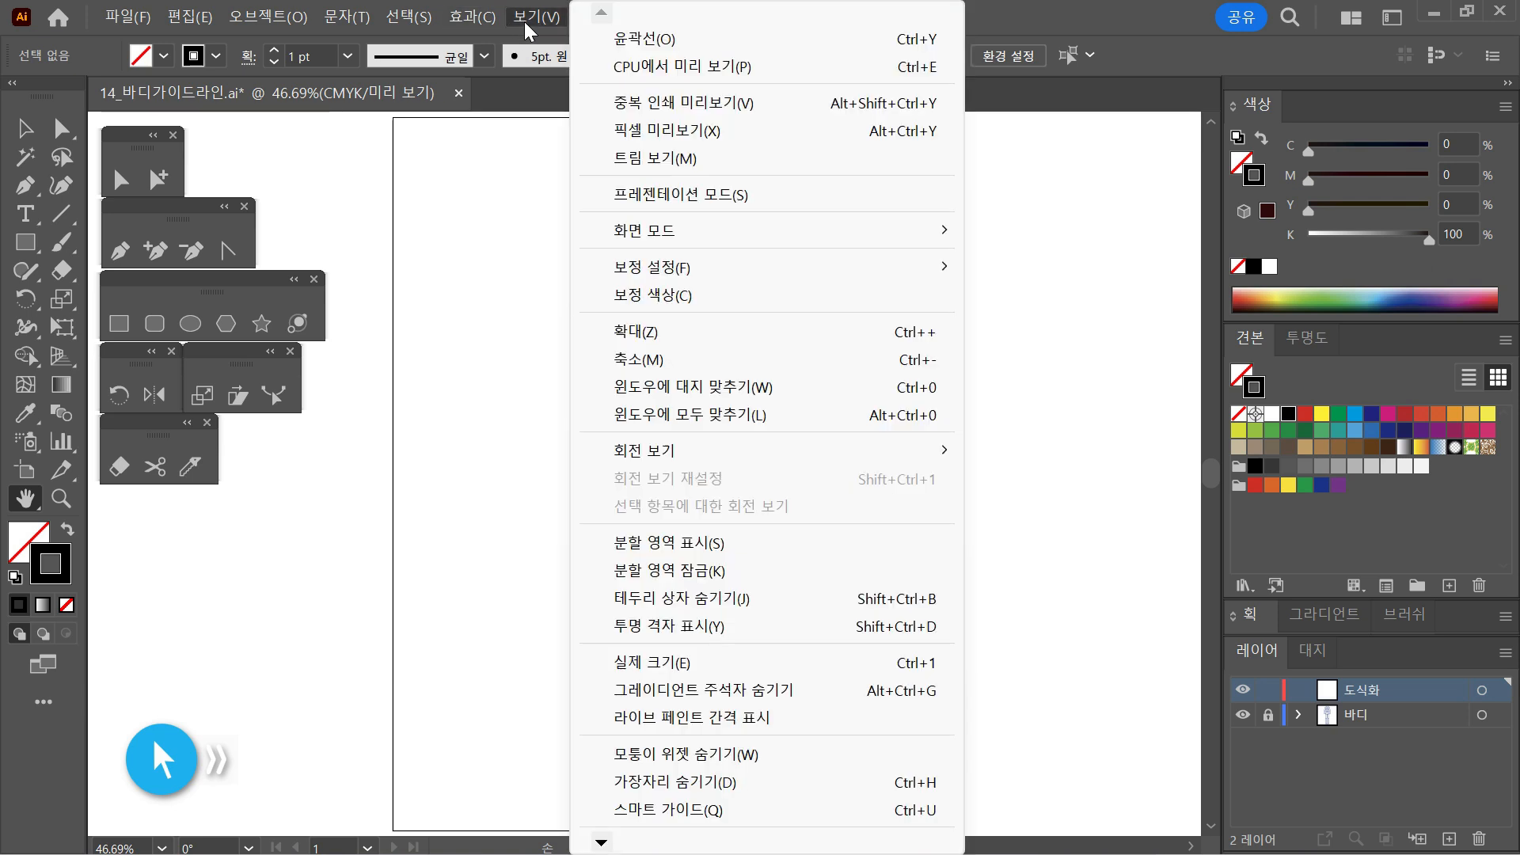
pyautogui.click(634, 811)
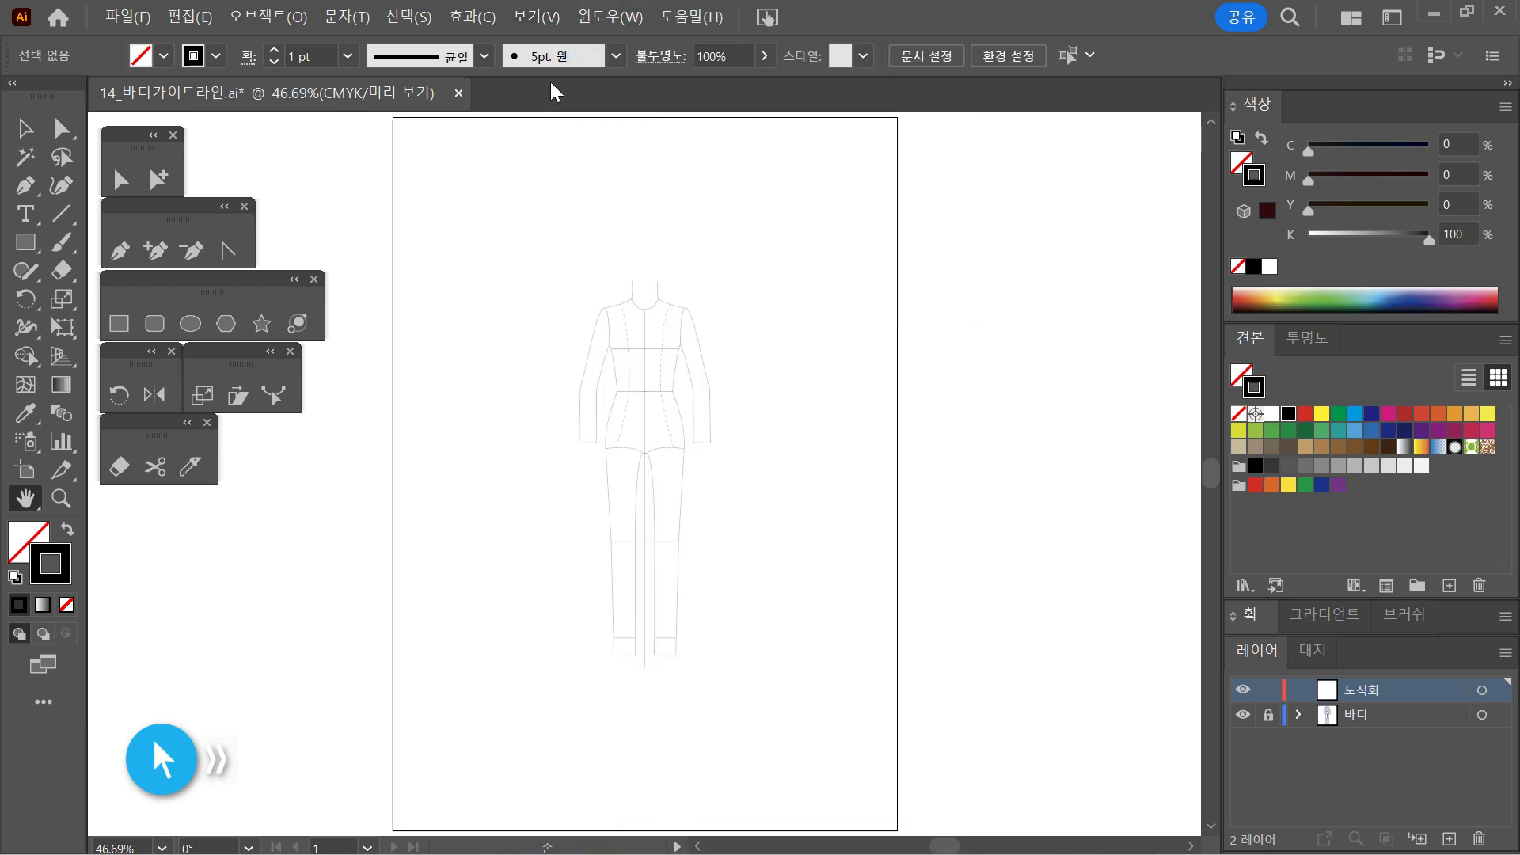
pyautogui.click(120, 250)
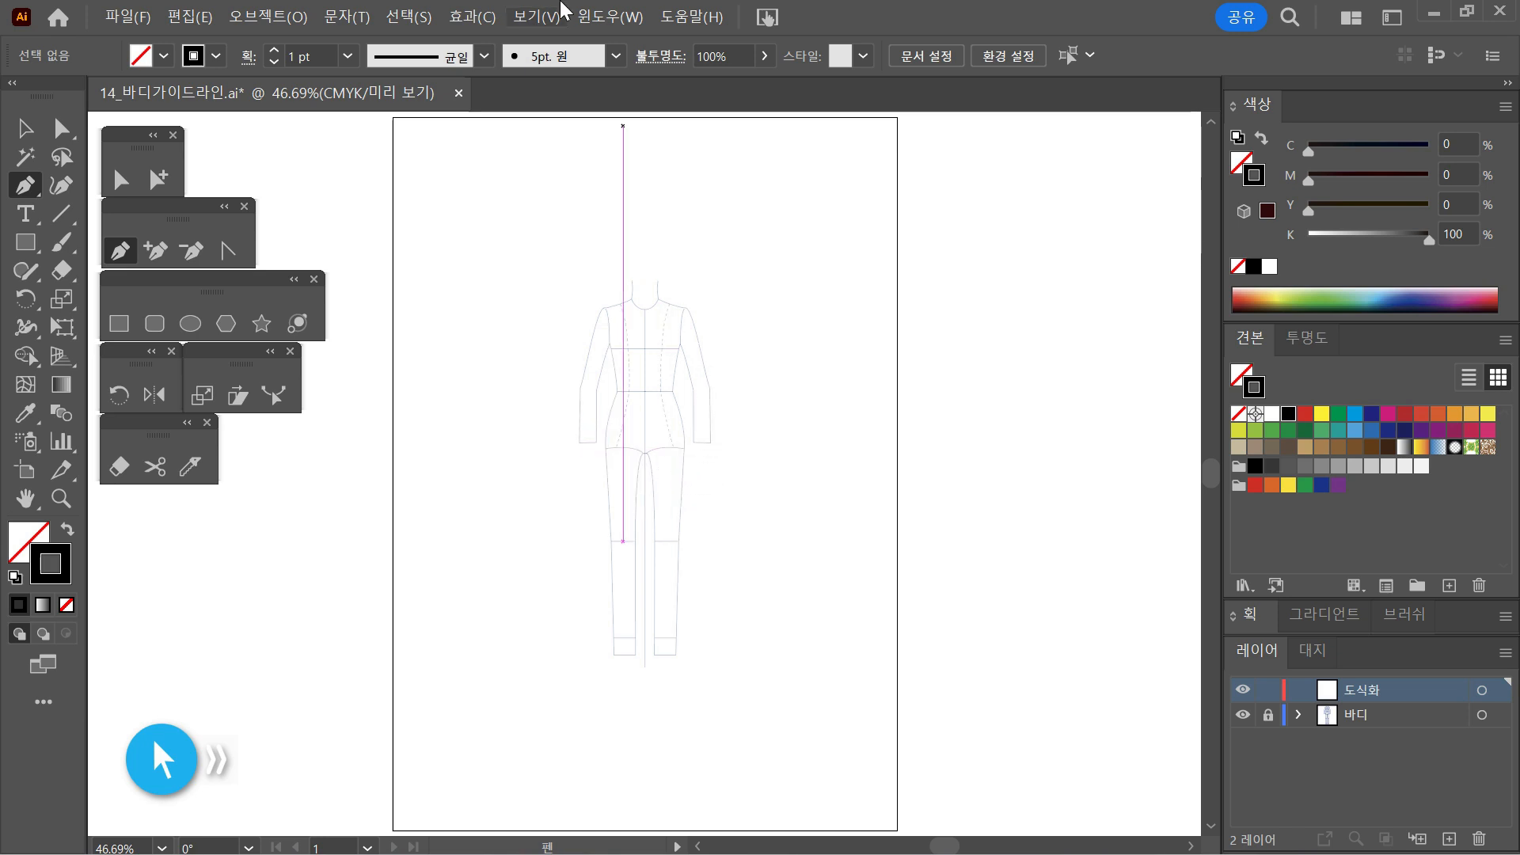
pyautogui.click(536, 17)
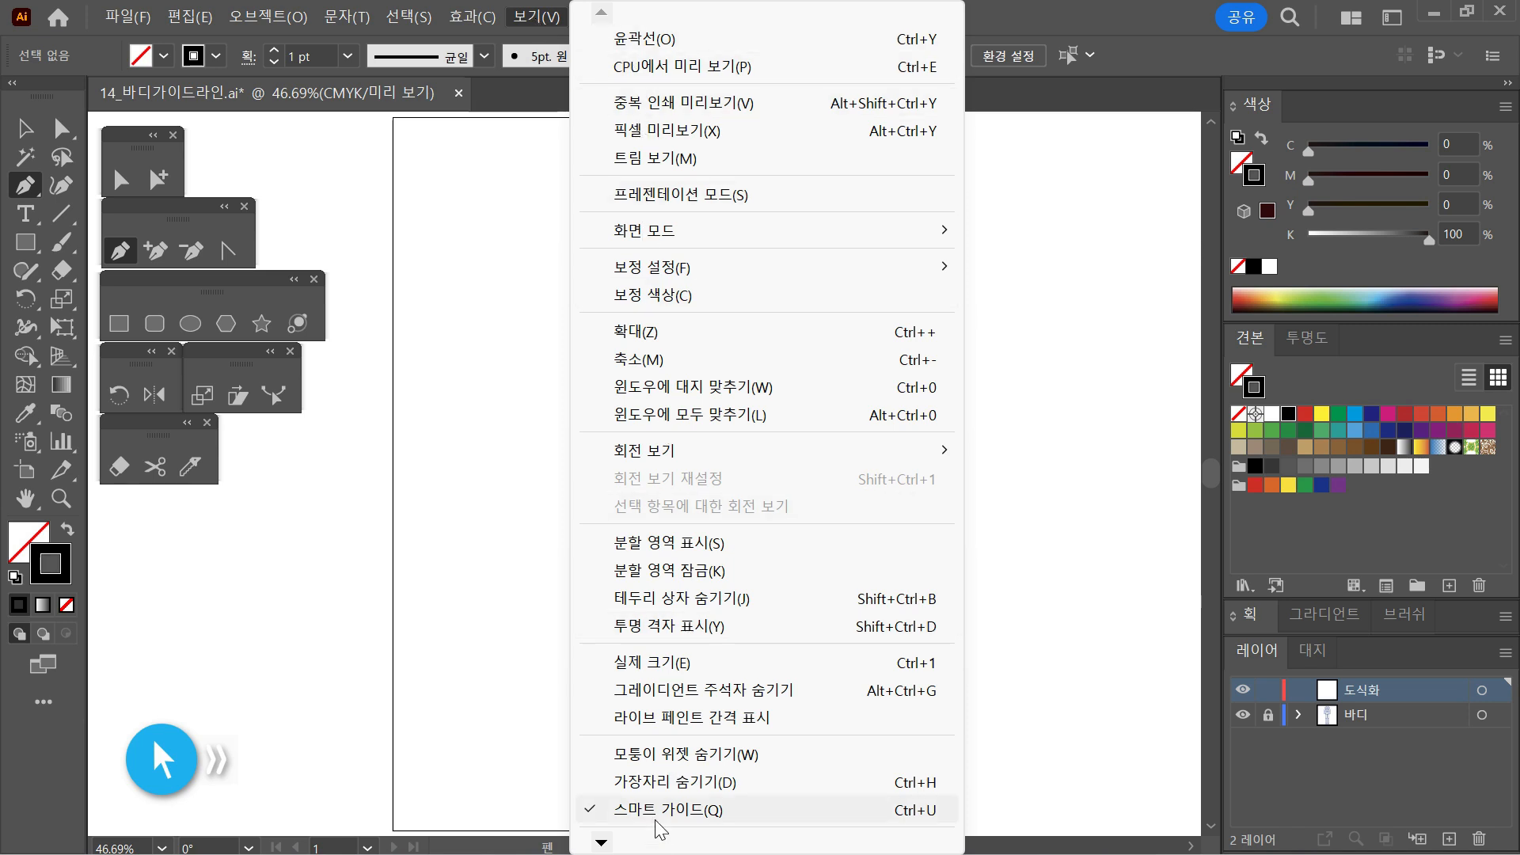
pyautogui.click(931, 815)
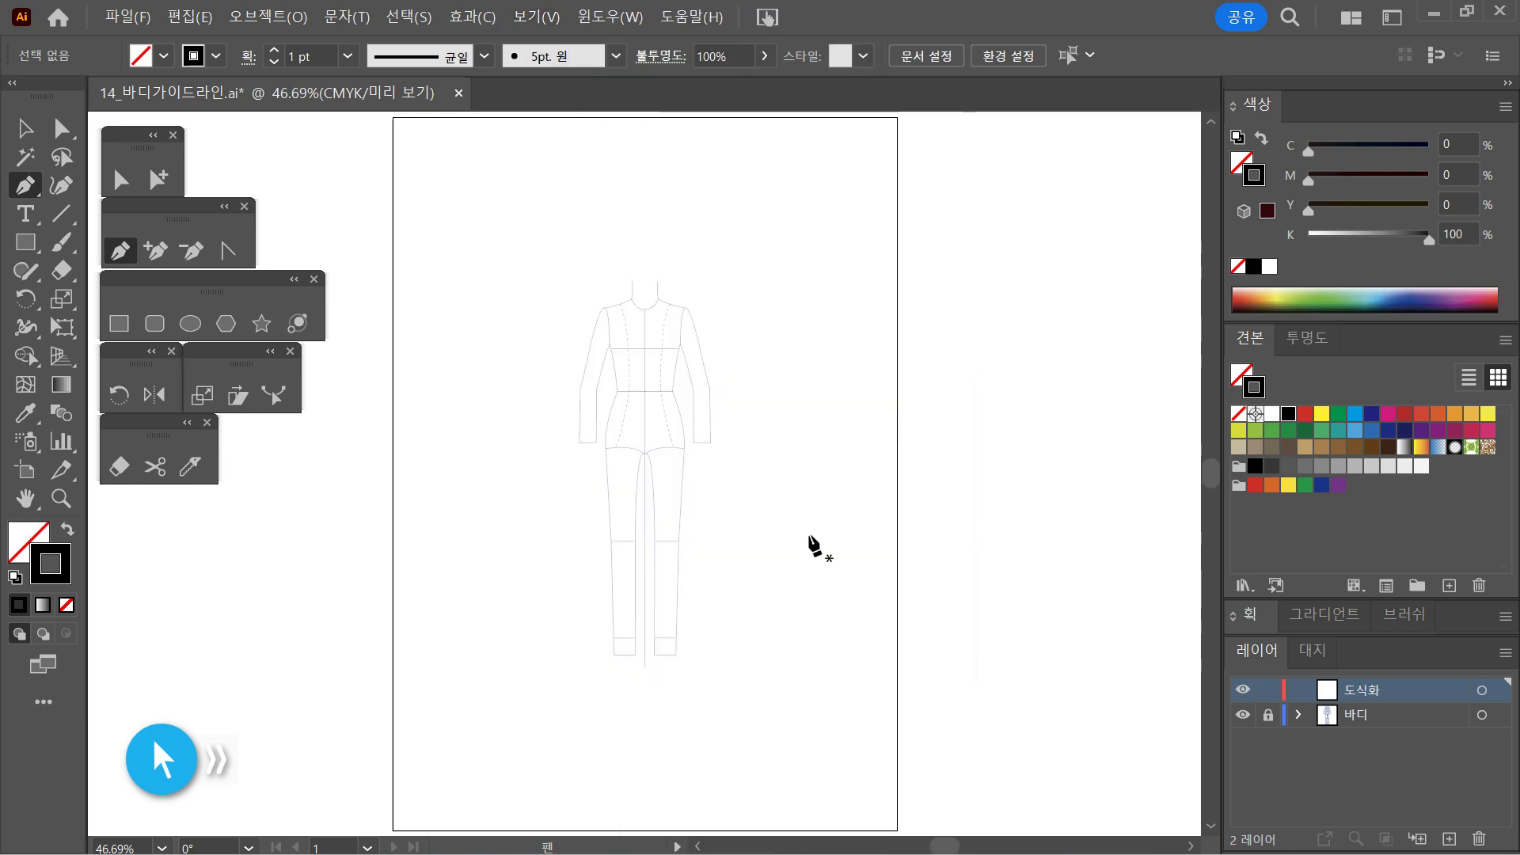
# Step: Check the fill and stroke colours for the Pen tool, leaving the stroke active
pyautogui.click(18, 541)
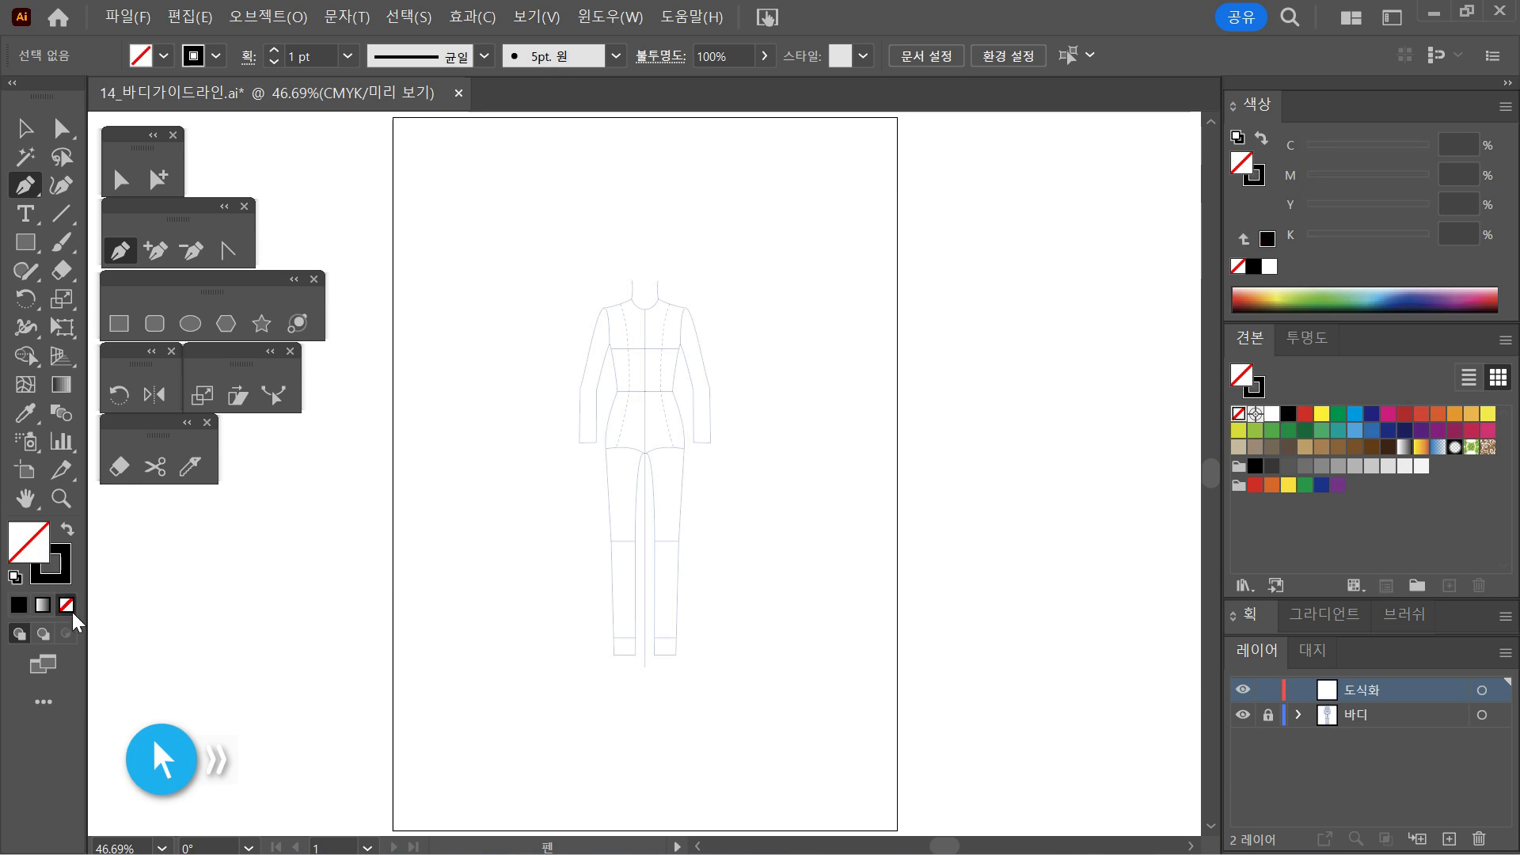
pyautogui.click(55, 571)
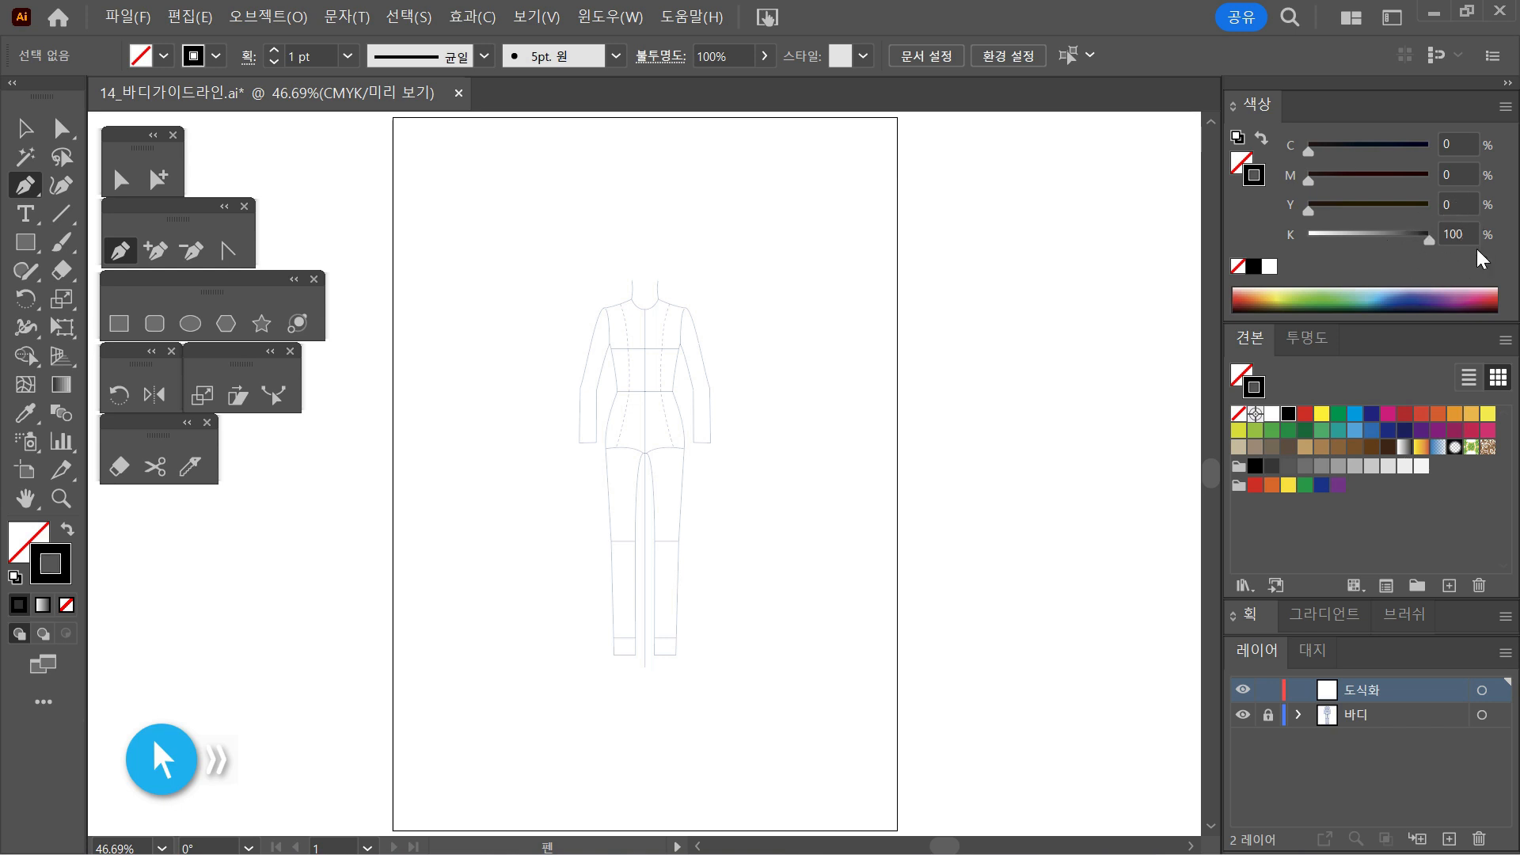
# Step: Display the stroke options and frame the waist and hip area of the body guide for drawing
pyautogui.click(1247, 621)
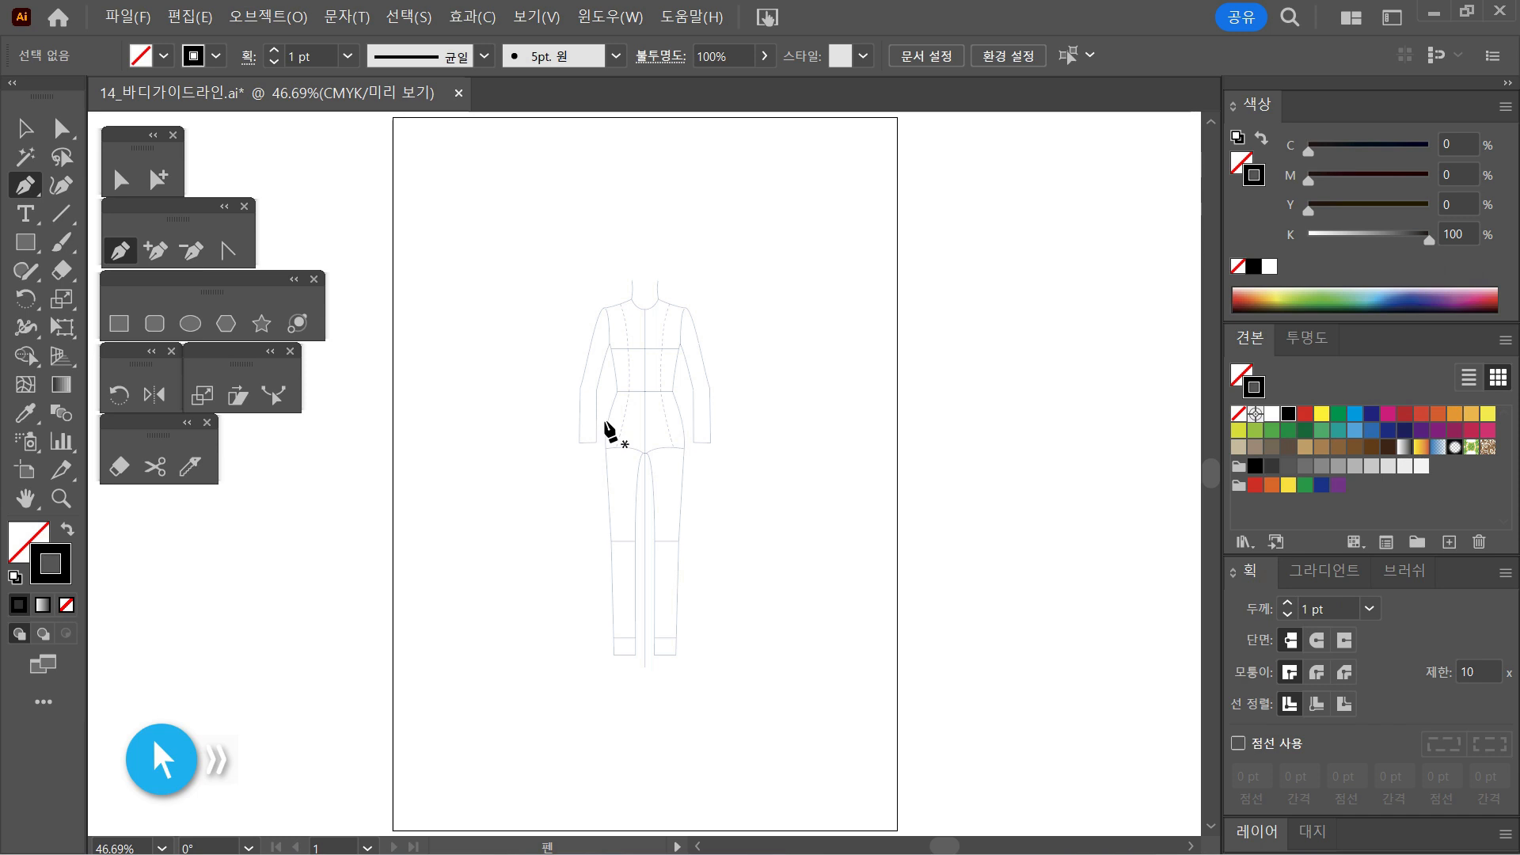
pyautogui.scroll(4, 617, 436)
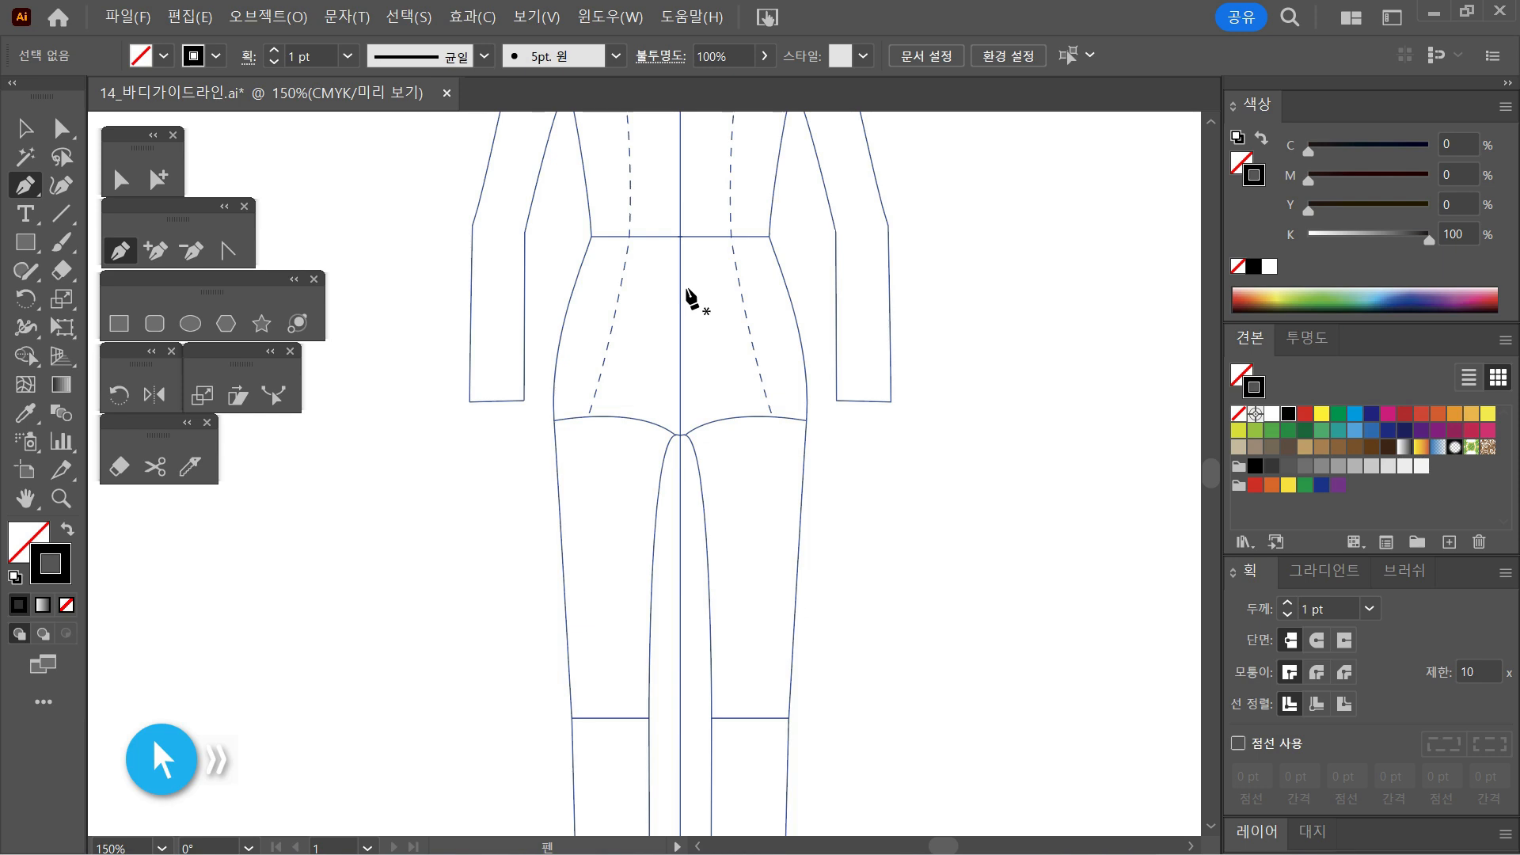
pyautogui.moveTo(689, 293); pyautogui.dragTo(663, 250)
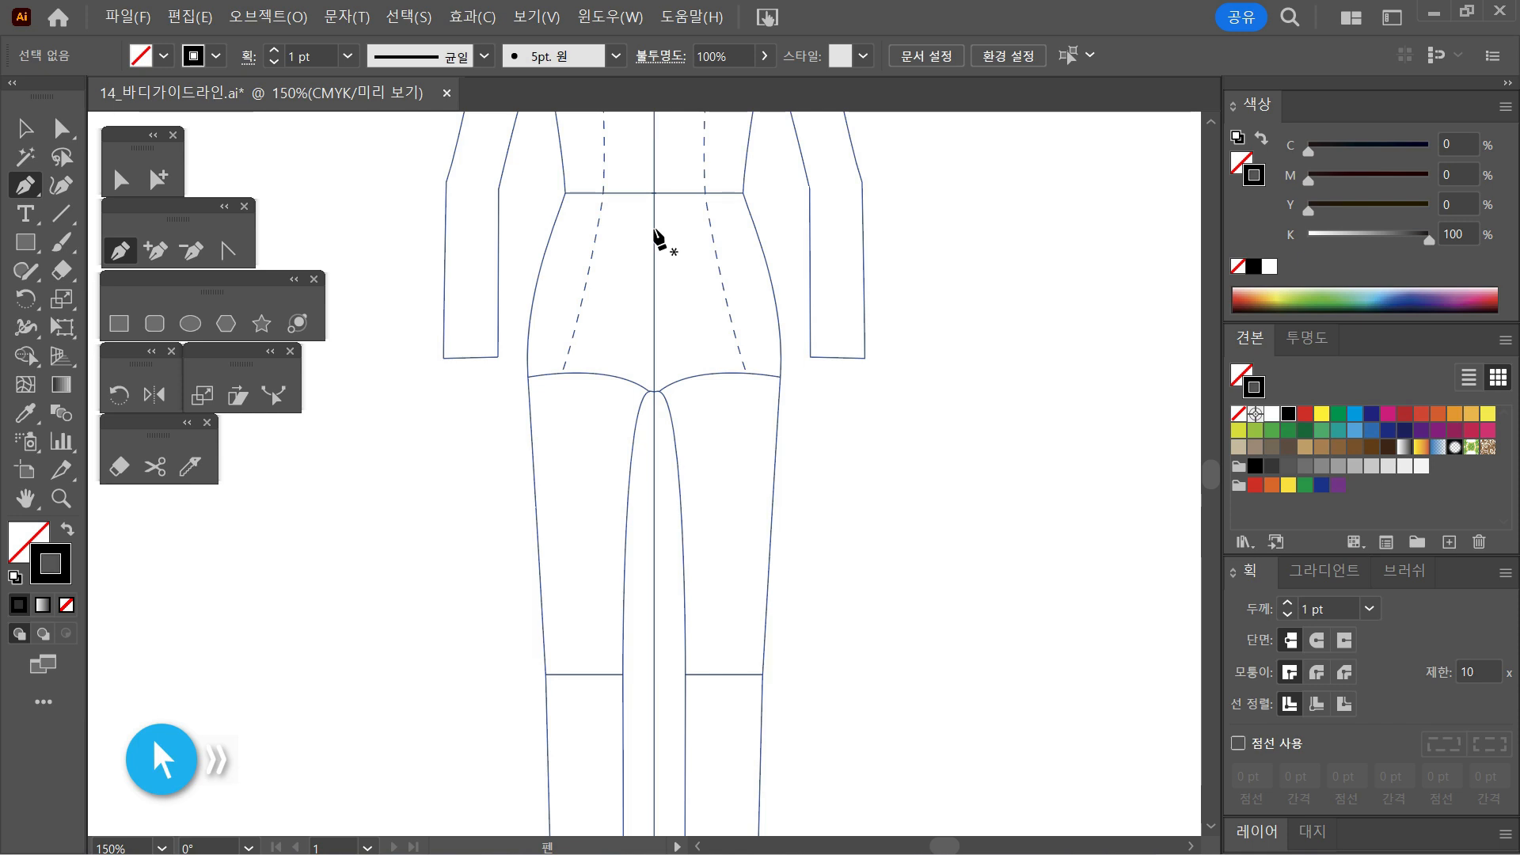
pyautogui.keyDown('ctrl'); pyautogui.click(665, 288); pyautogui.keyUp('ctrl')
pyautogui.moveTo(638, 478); pyautogui.dragTo(682, 353)
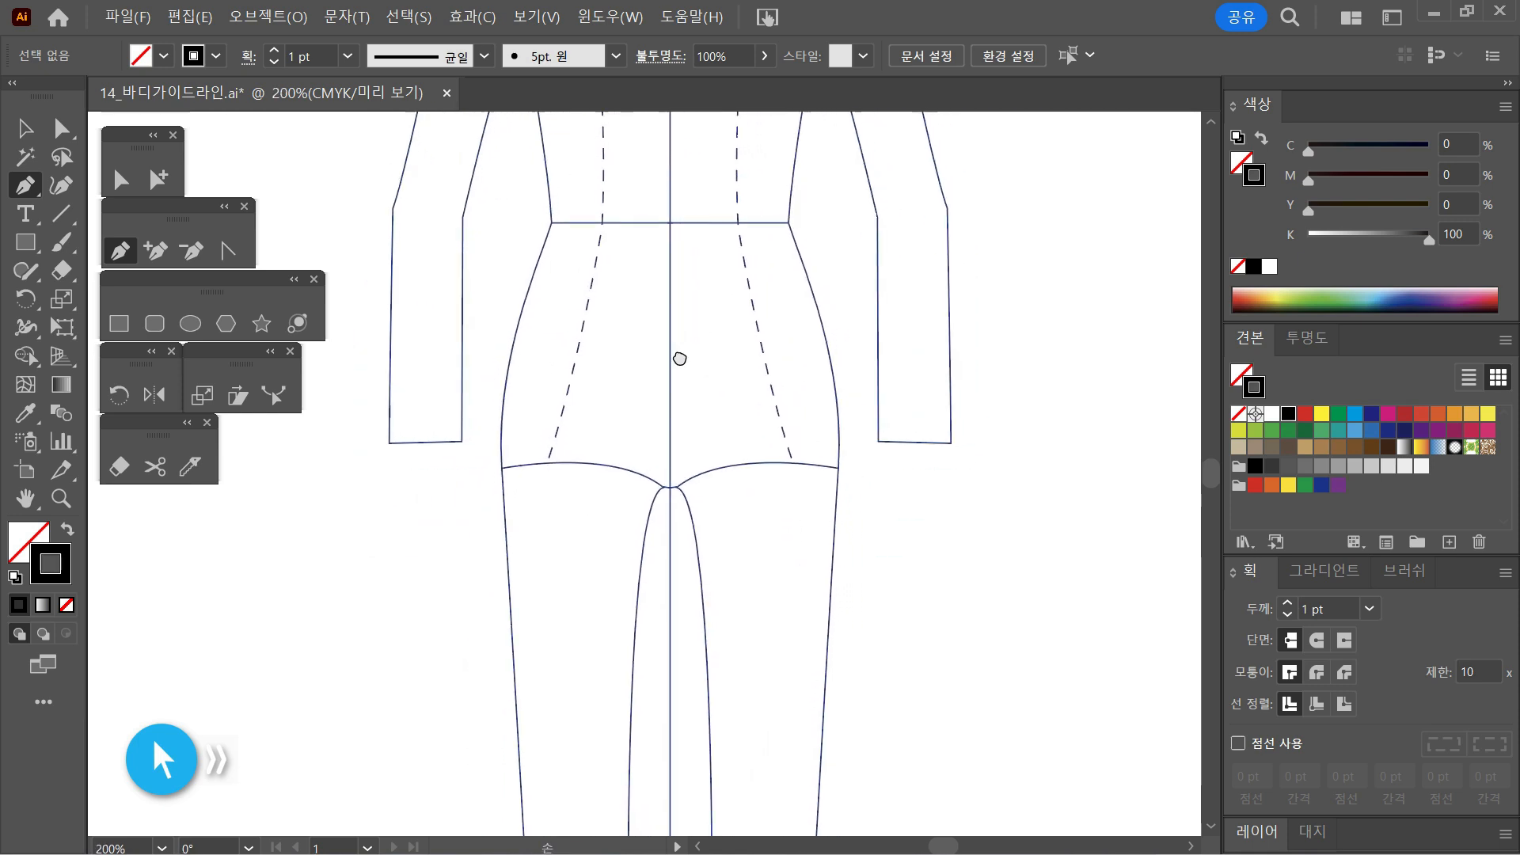
# Step: Draw a sagging half waistline with the Pen tool from the centre line to the left side of the hips
pyautogui.click(670, 278)
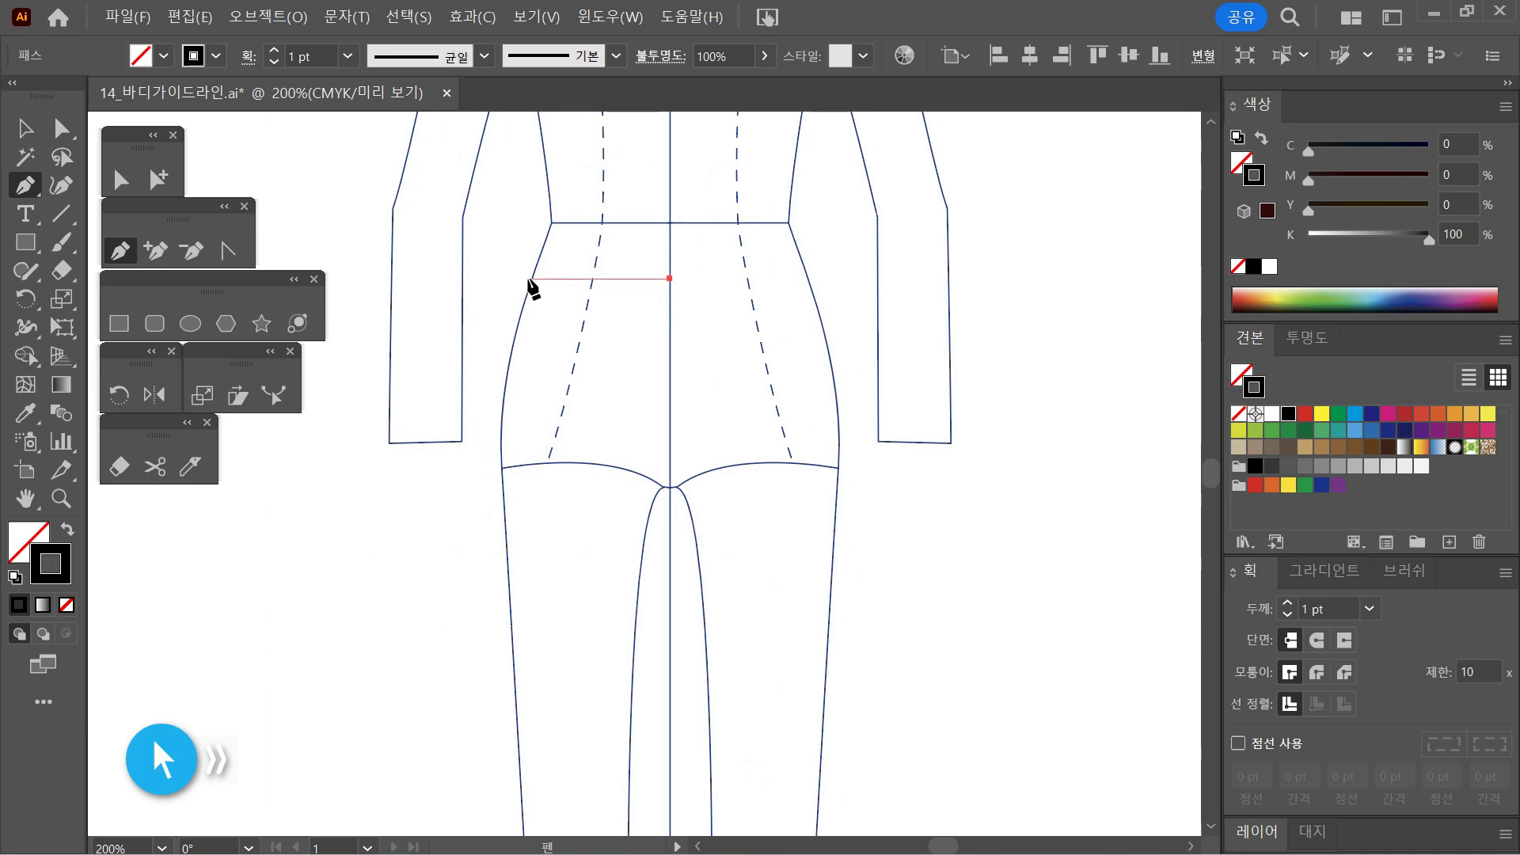
pyautogui.moveTo(523, 274); pyautogui.dragTo(465, 270)
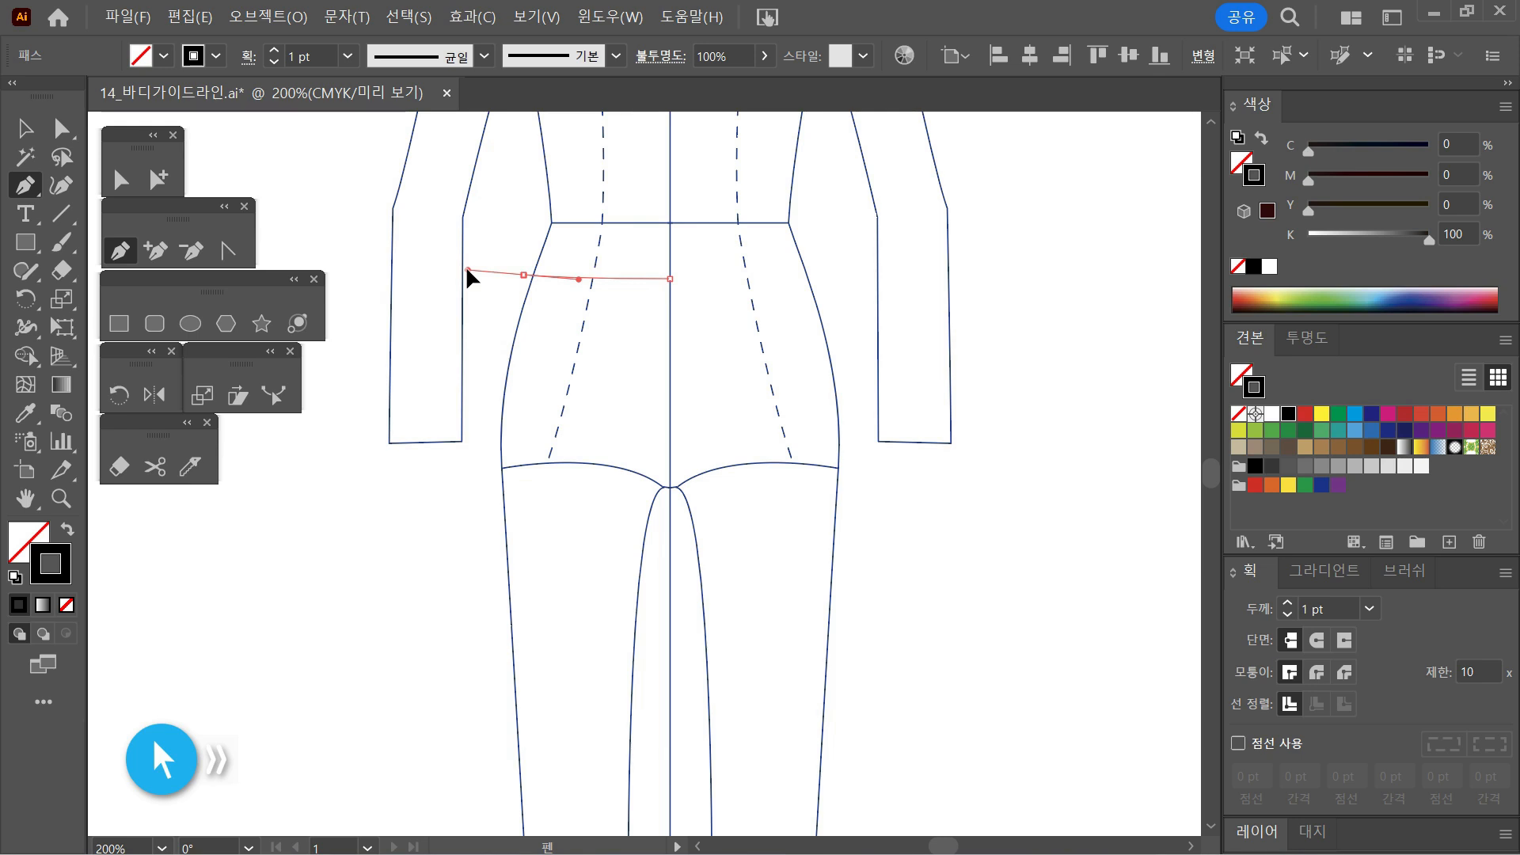
pyautogui.moveTo(466, 268); pyautogui.dragTo(468, 268)
pyautogui.moveTo(468, 265); pyautogui.dragTo(475, 252)
# Step: Reflect a copy of the half waistline across the centre line using the vertical axis
pyautogui.click(25, 127)
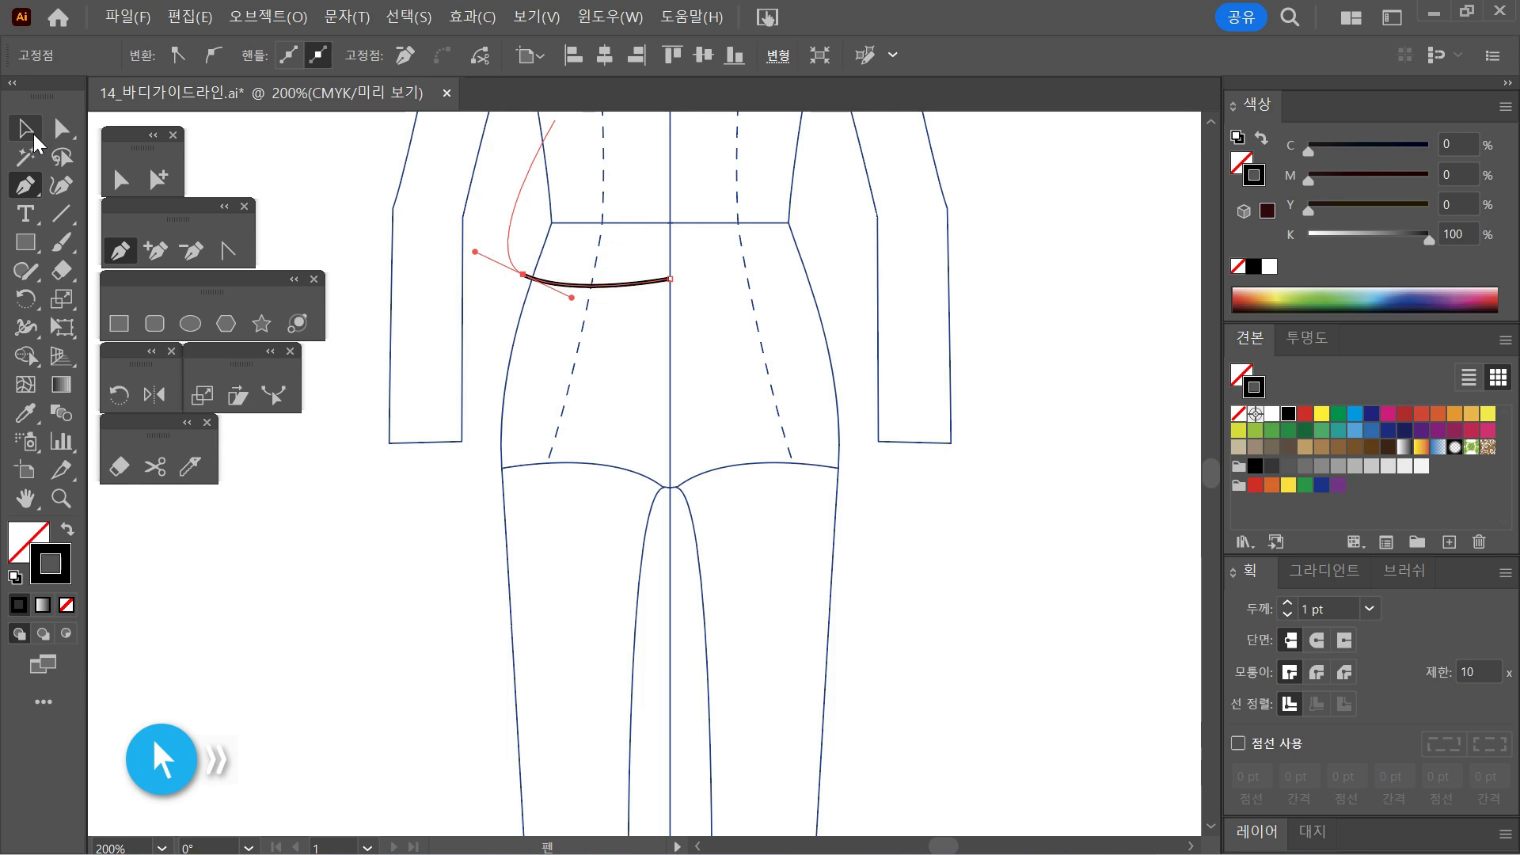
pyautogui.click(521, 301)
pyautogui.moveTo(523, 245); pyautogui.dragTo(652, 330)
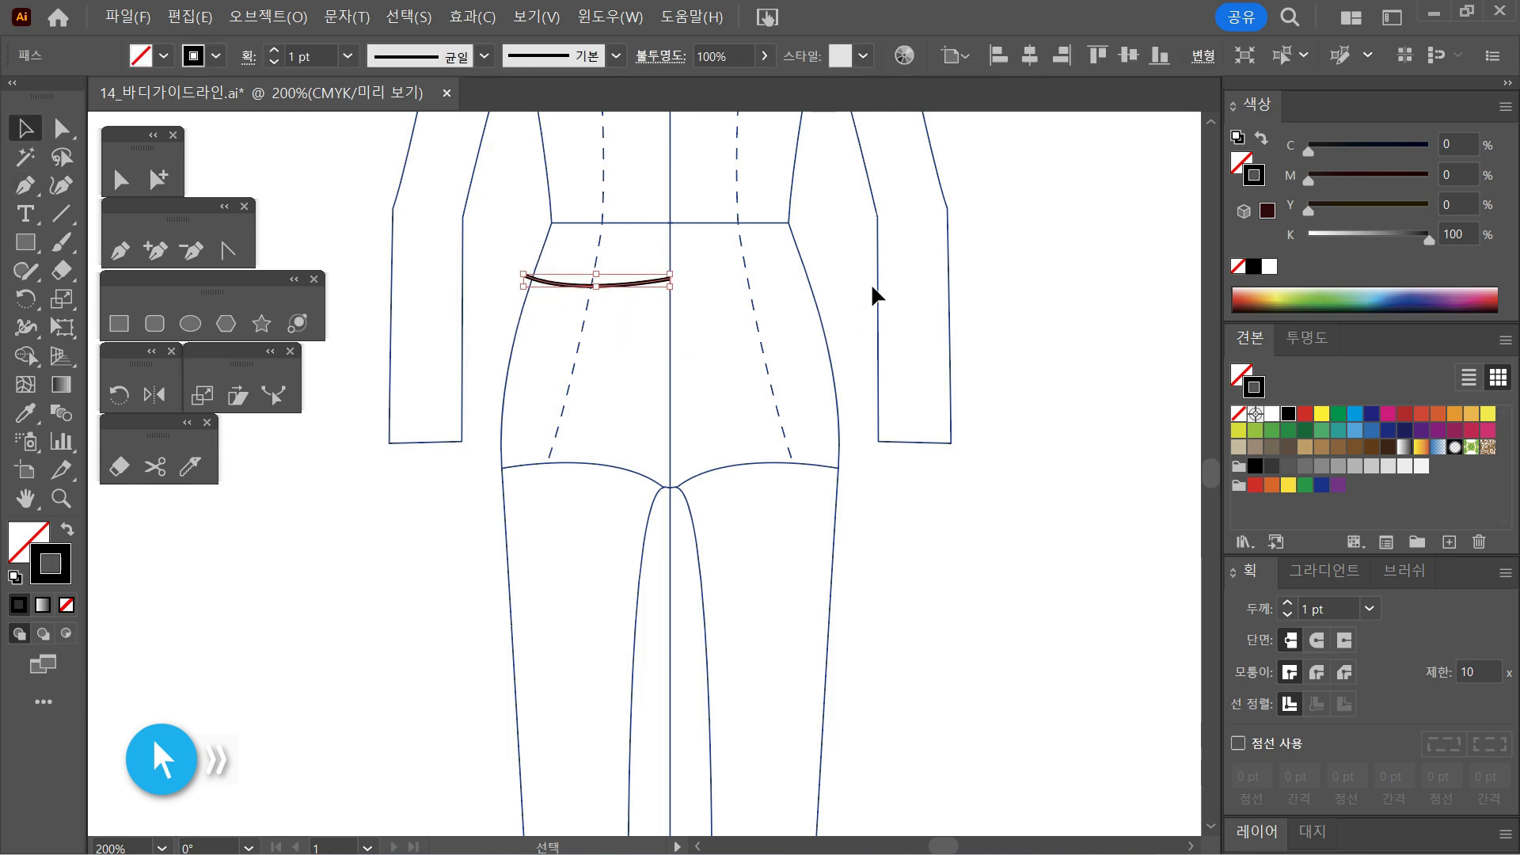
pyautogui.click(154, 394)
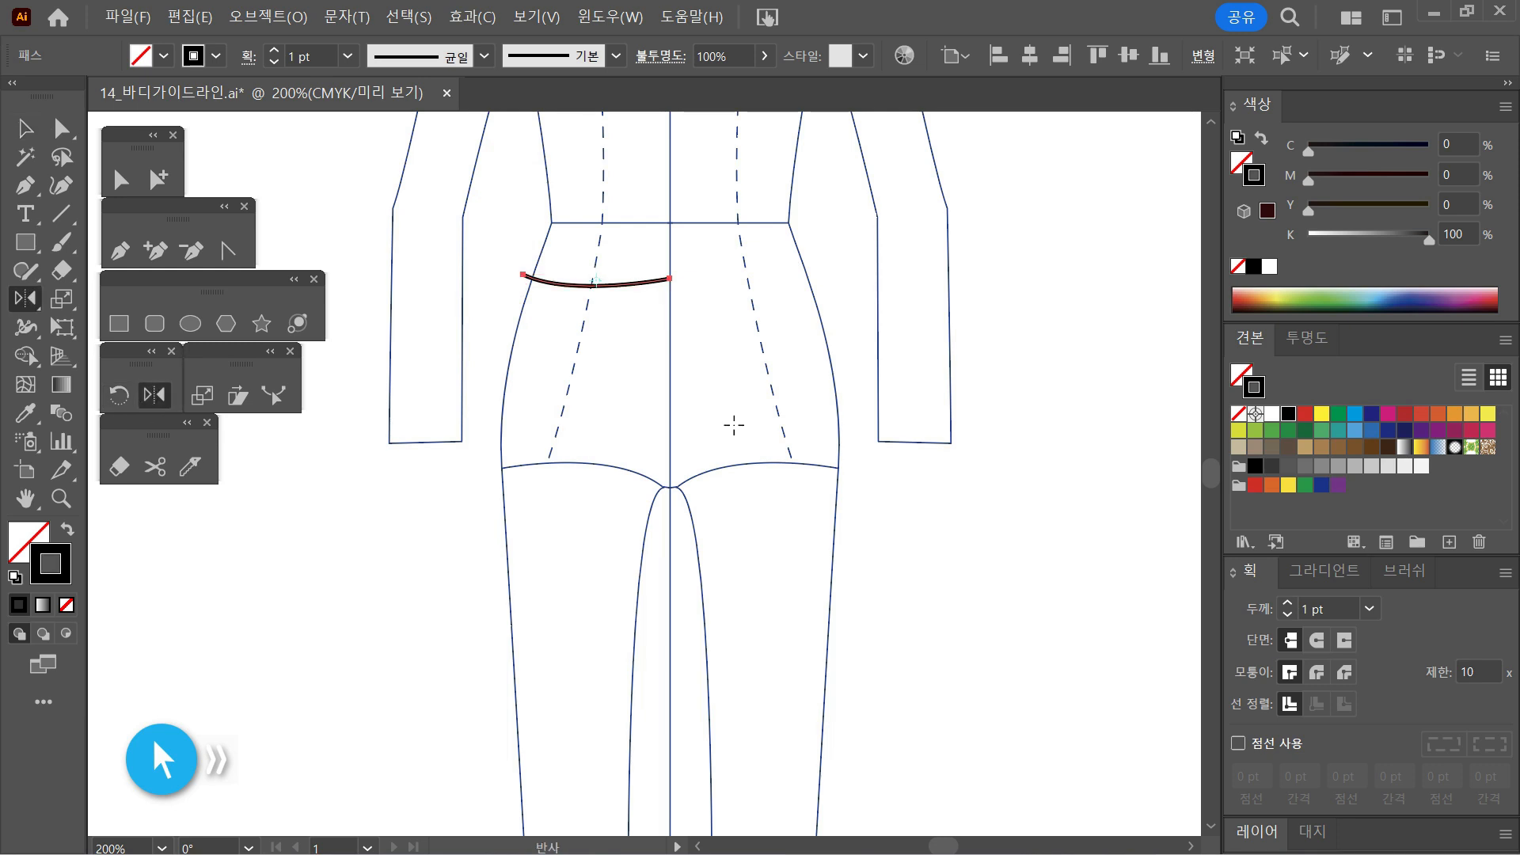
pyautogui.keyDown('alt'); pyautogui.click(670, 402); pyautogui.keyUp('alt')
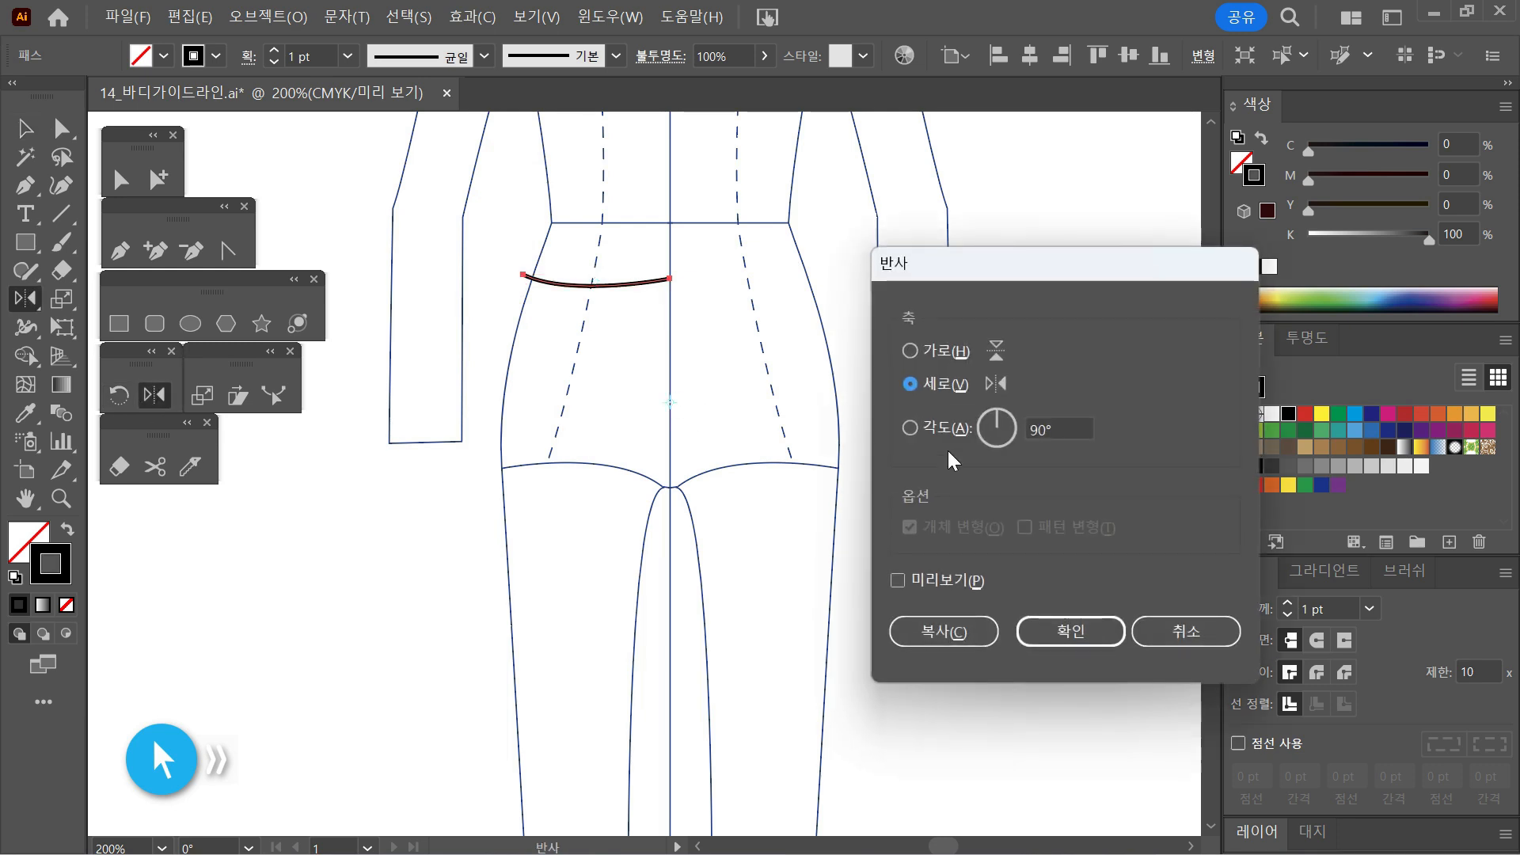
pyautogui.click(963, 629)
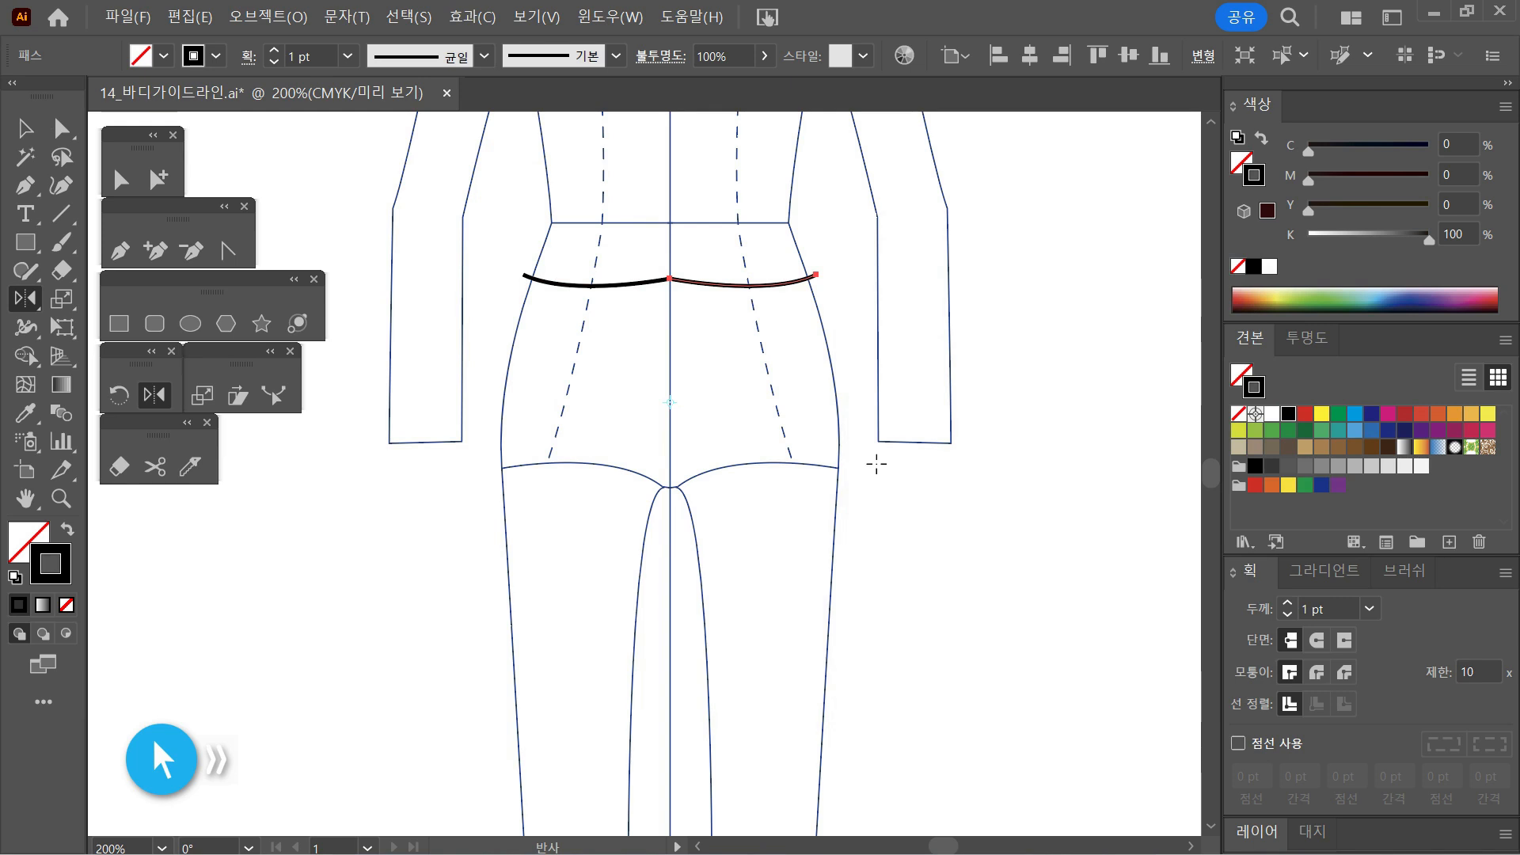
# Step: Delete both halves of the mirrored waistline
pyautogui.click(29, 127)
pyautogui.click(733, 343)
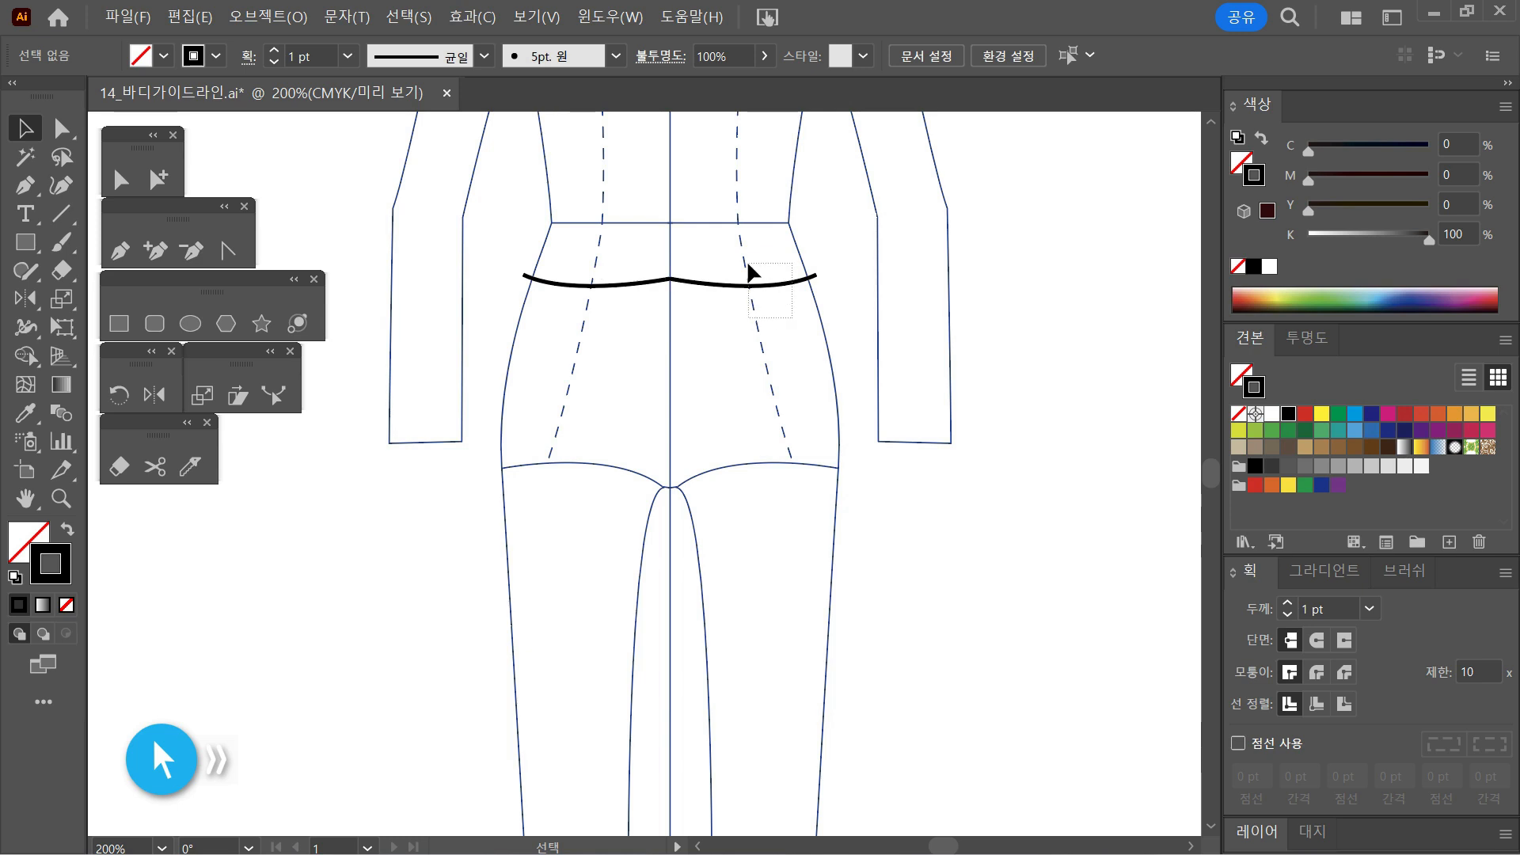
pyautogui.click(747, 282)
pyautogui.press('Delete')
pyautogui.click(611, 285)
pyautogui.press('Delete')
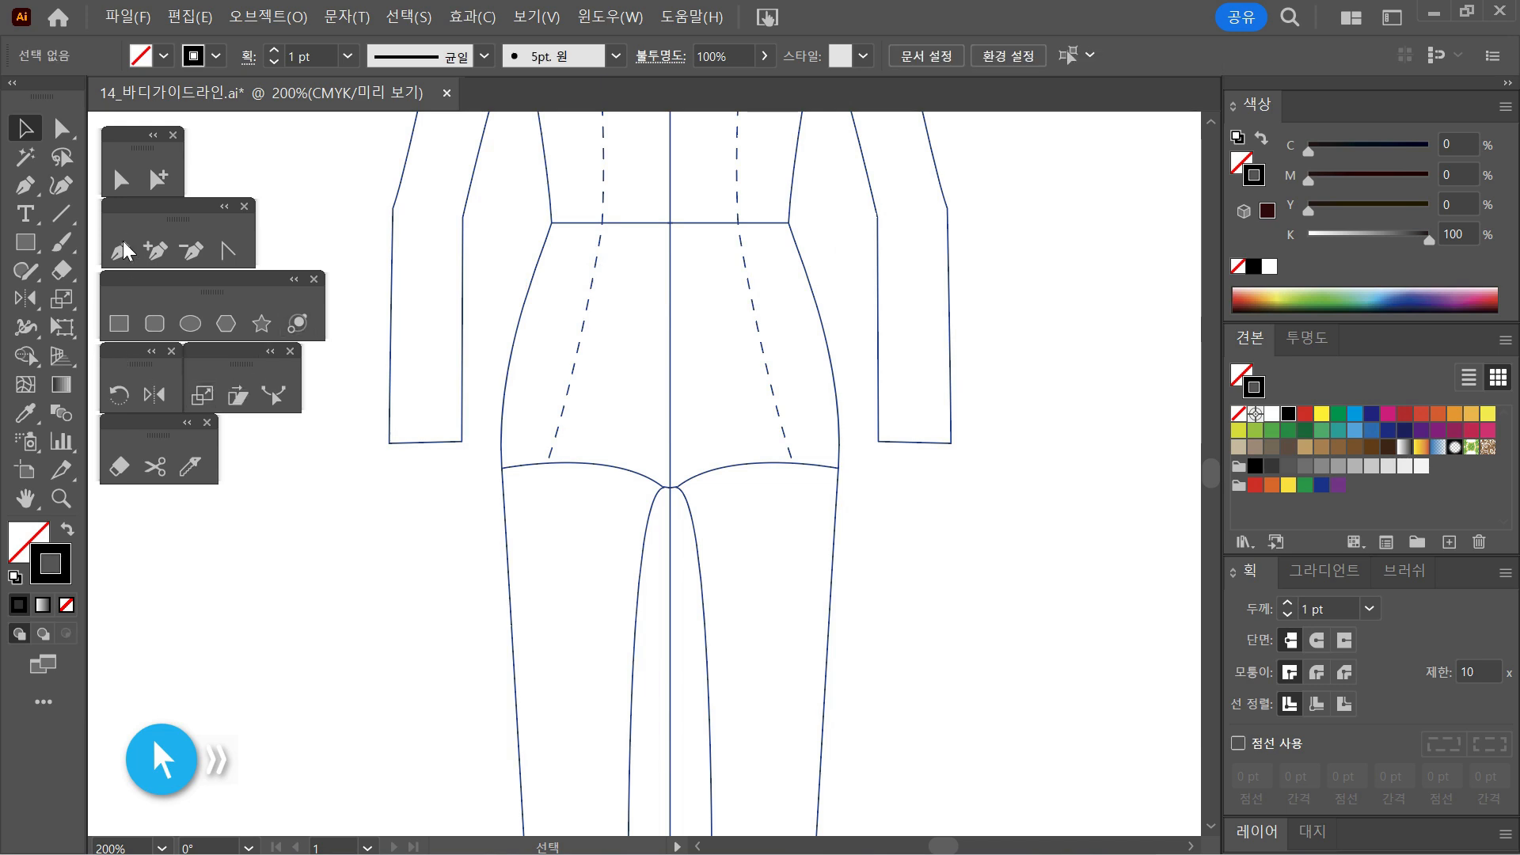
pyautogui.click(119, 250)
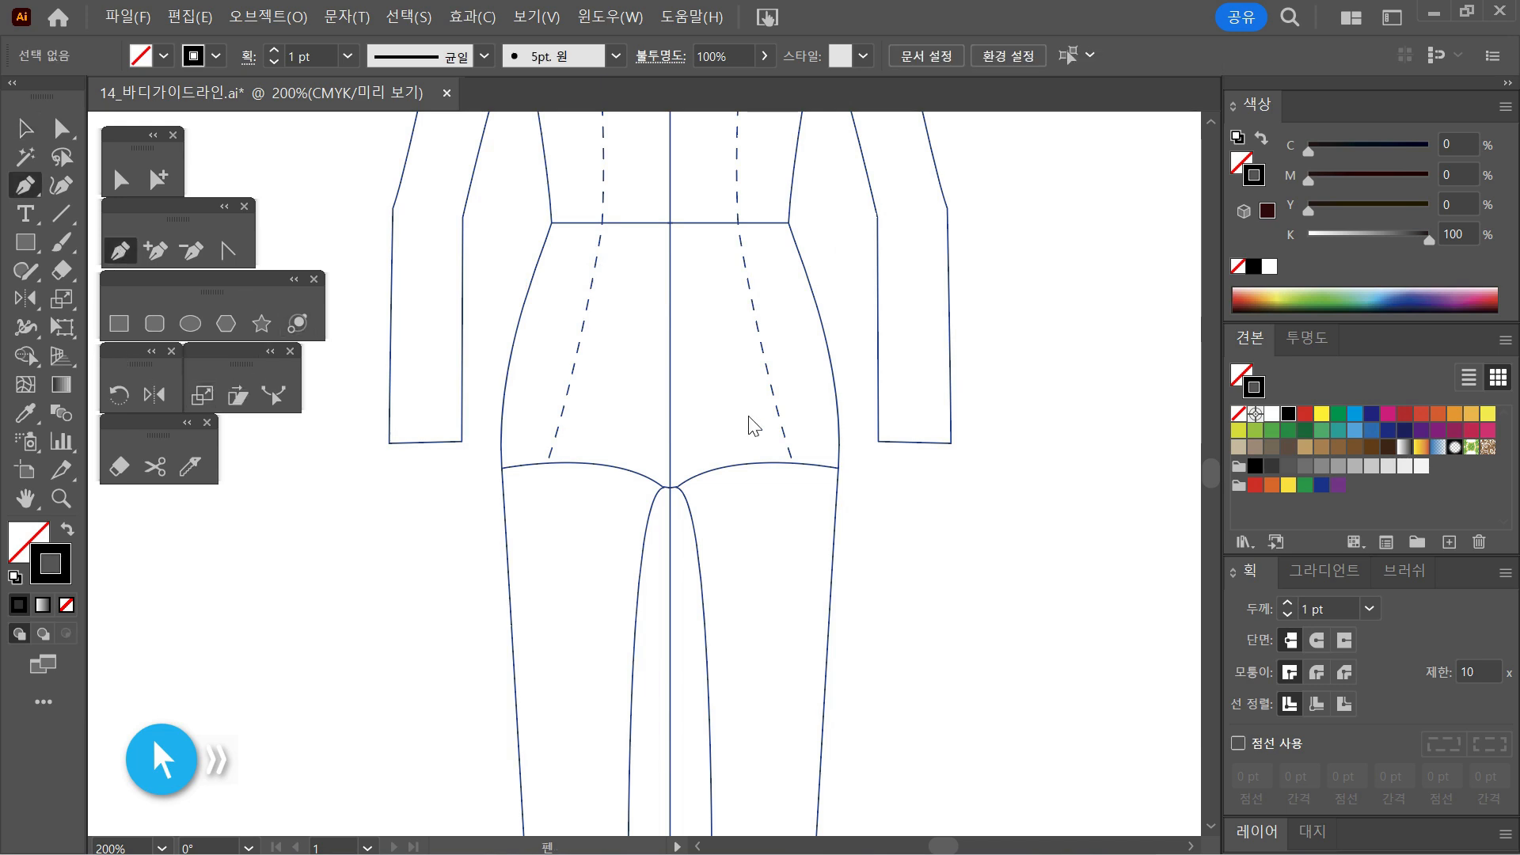
pyautogui.click(669, 274)
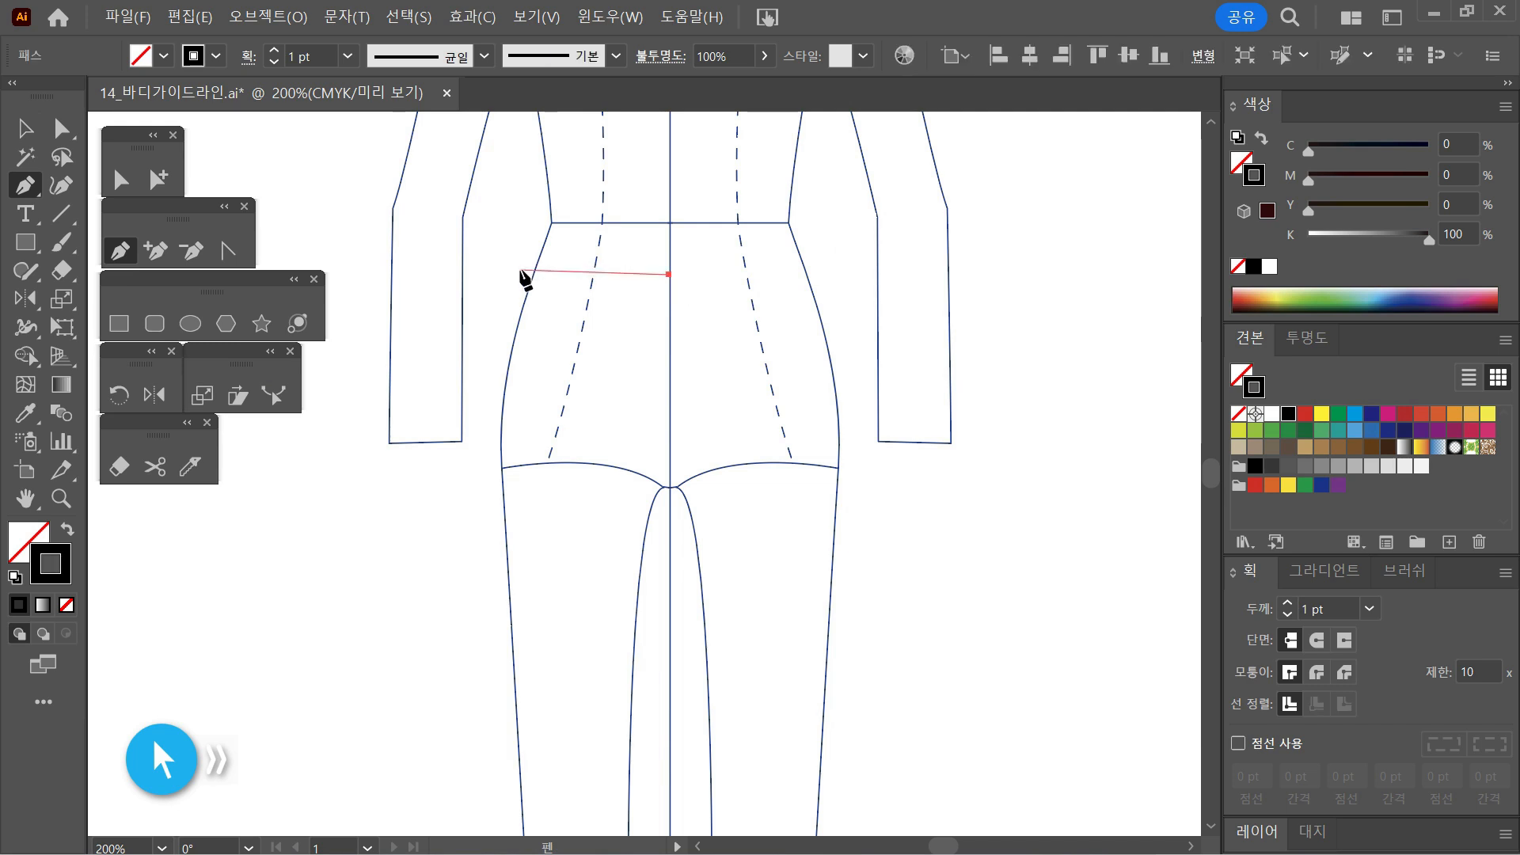
pyautogui.moveTo(519, 270); pyautogui.dragTo(463, 261)
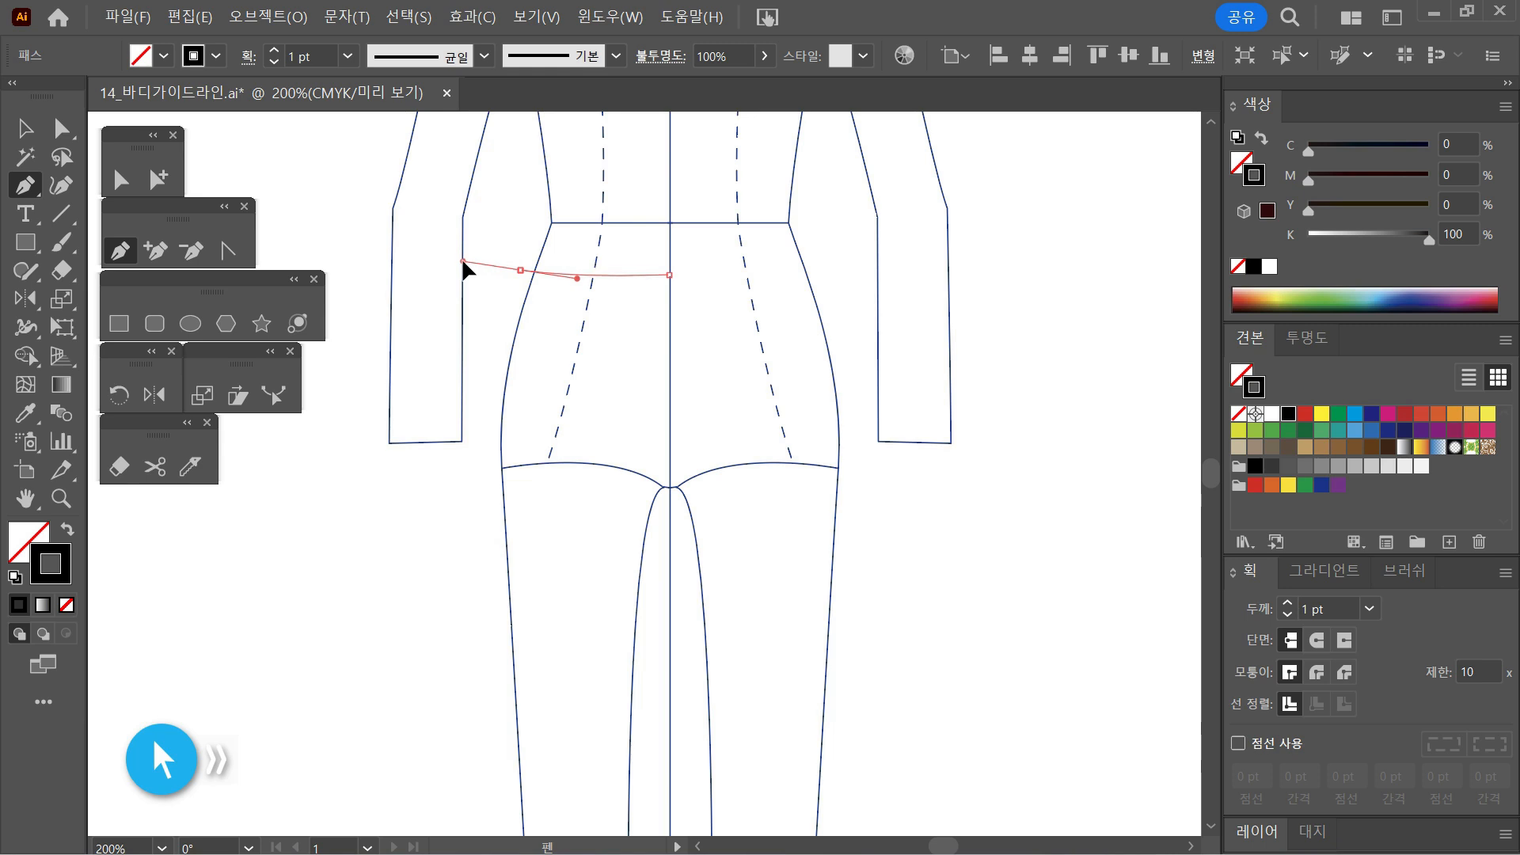
pyautogui.click(556, 207)
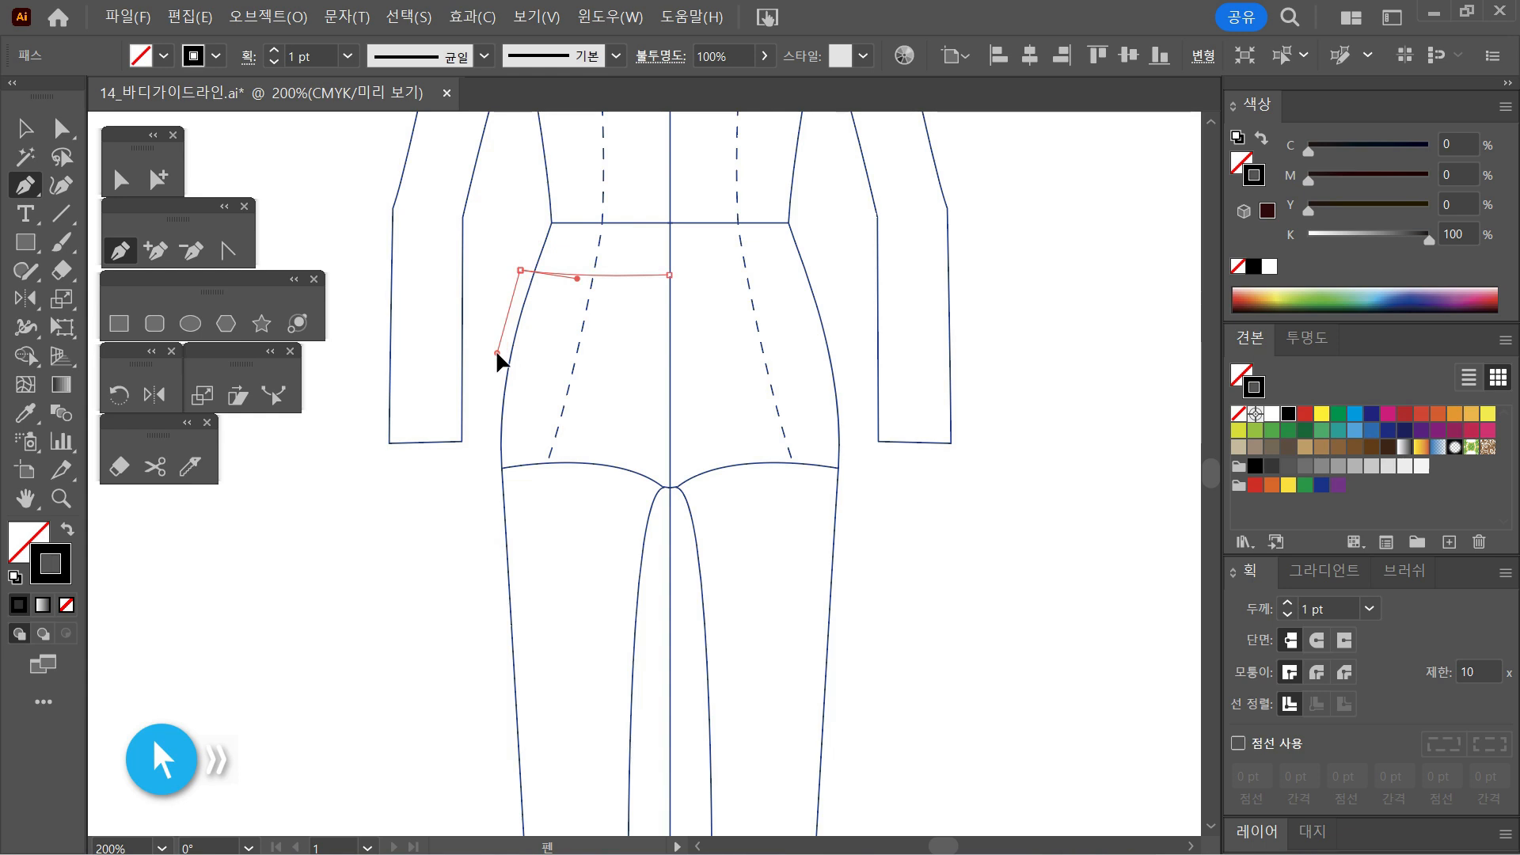
pyautogui.moveTo(497, 353); pyautogui.dragTo(497, 353)
pyautogui.hotkey('ctrl', 'z')
pyautogui.hotkey('ctrl', 'z')
# Step: Draw a gently curved half waistline from the centre line, retract its outer handle and end the path
pyautogui.click(668, 276)
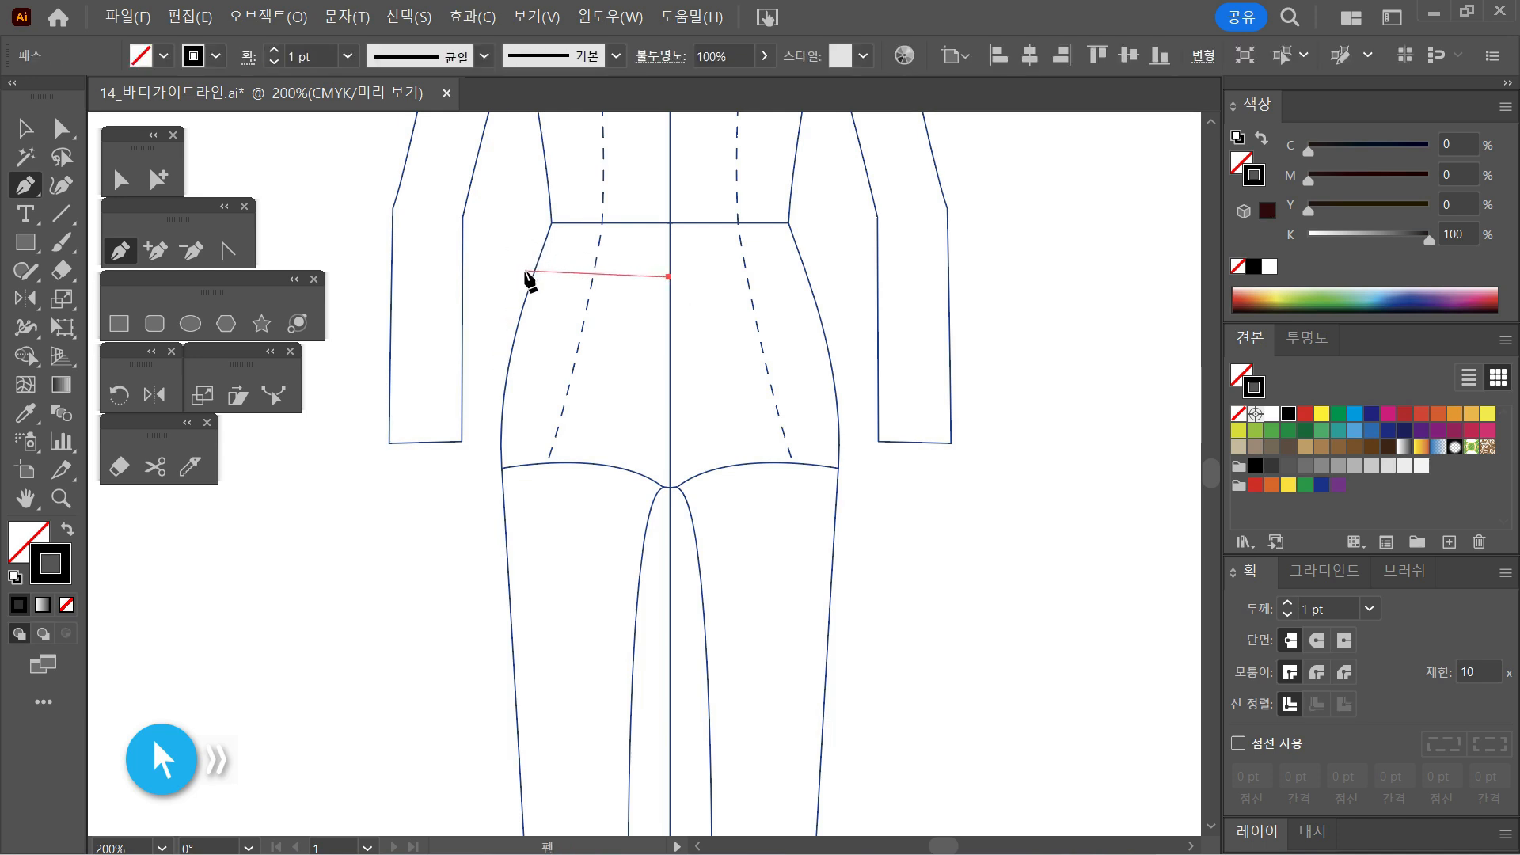
pyautogui.moveTo(523, 271); pyautogui.dragTo(453, 264)
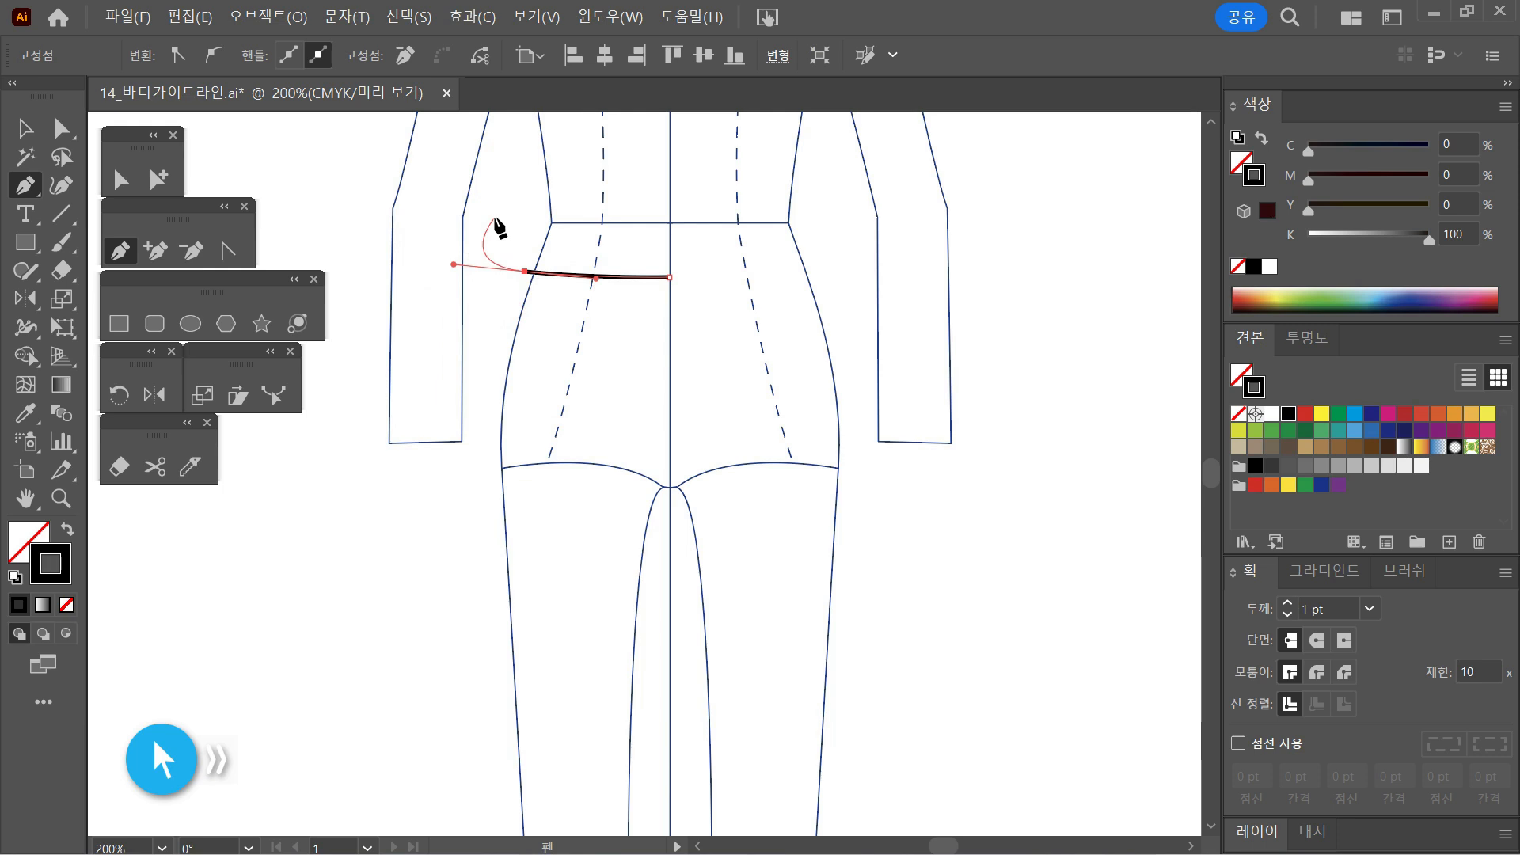
pyautogui.click(525, 273)
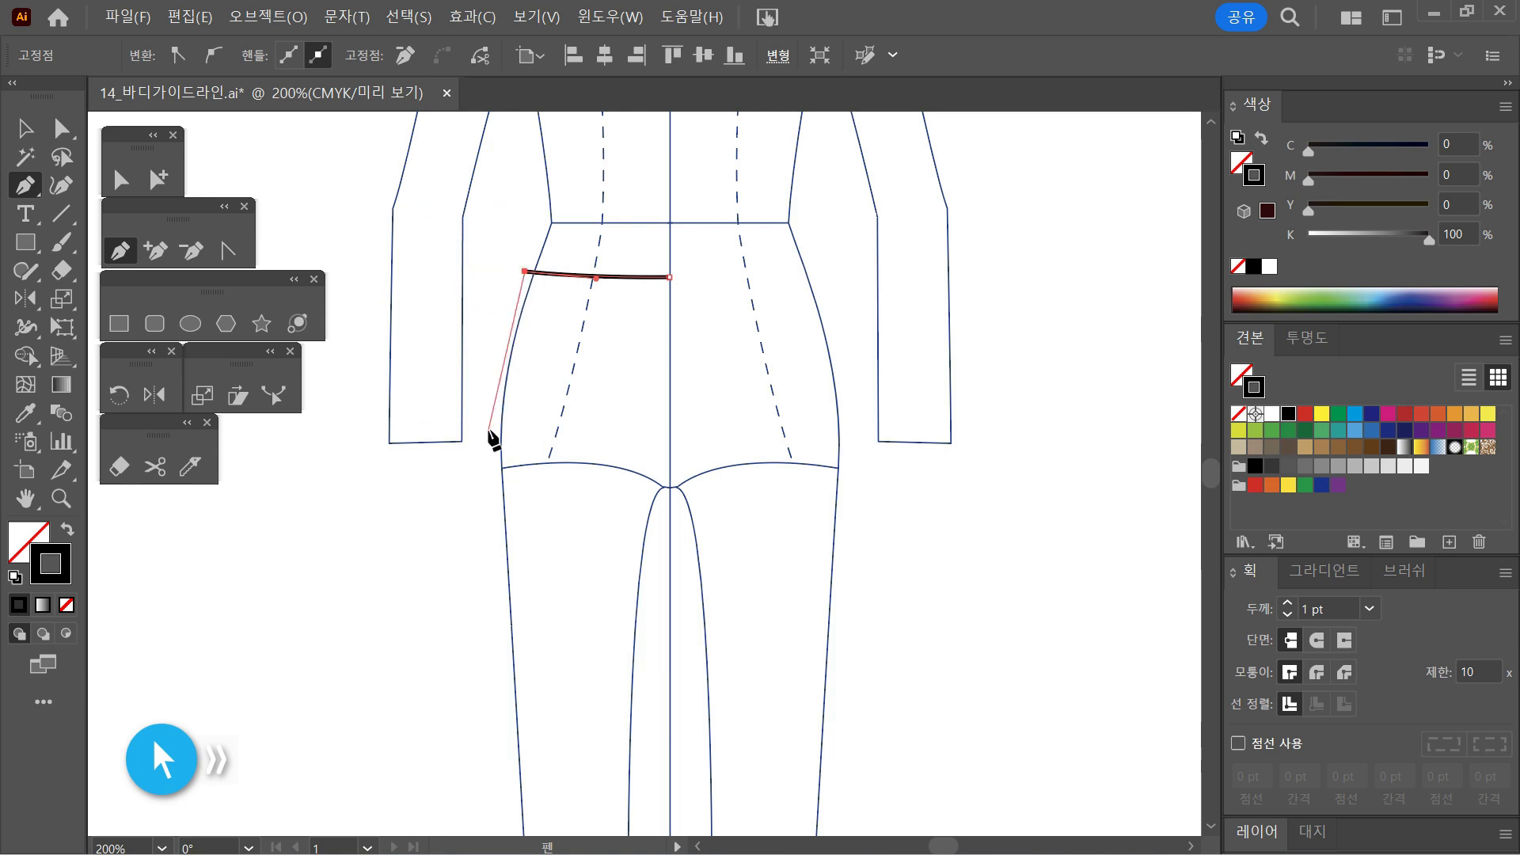
pyautogui.keyDown('ctrl'); pyautogui.click(499, 339); pyautogui.keyUp('ctrl')
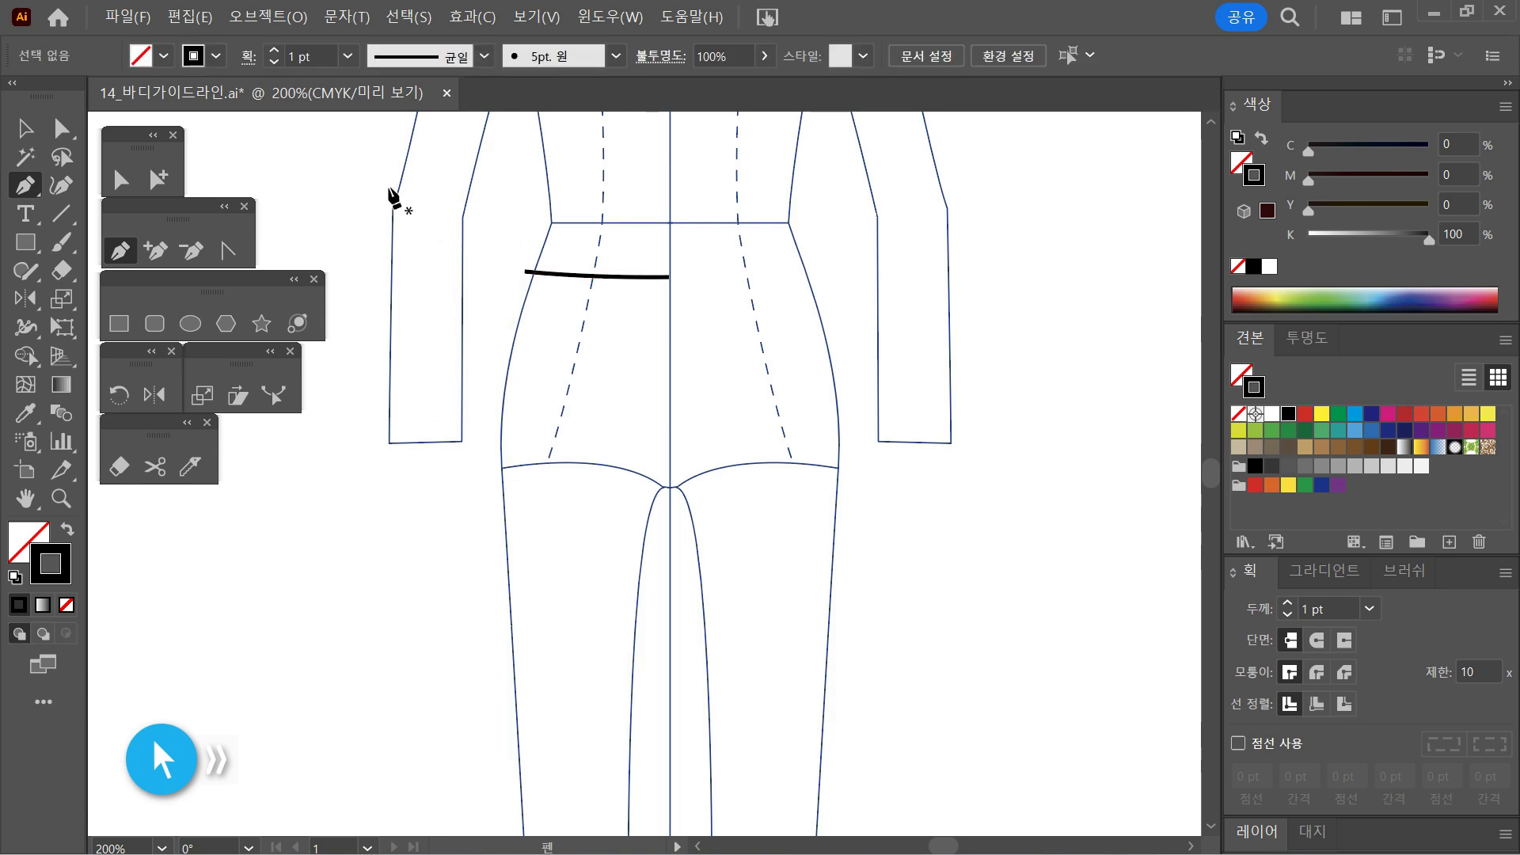
# Step: Select and delete the gently curved half waistline
pyautogui.click(26, 128)
pyautogui.moveTo(447, 230); pyautogui.dragTo(698, 319)
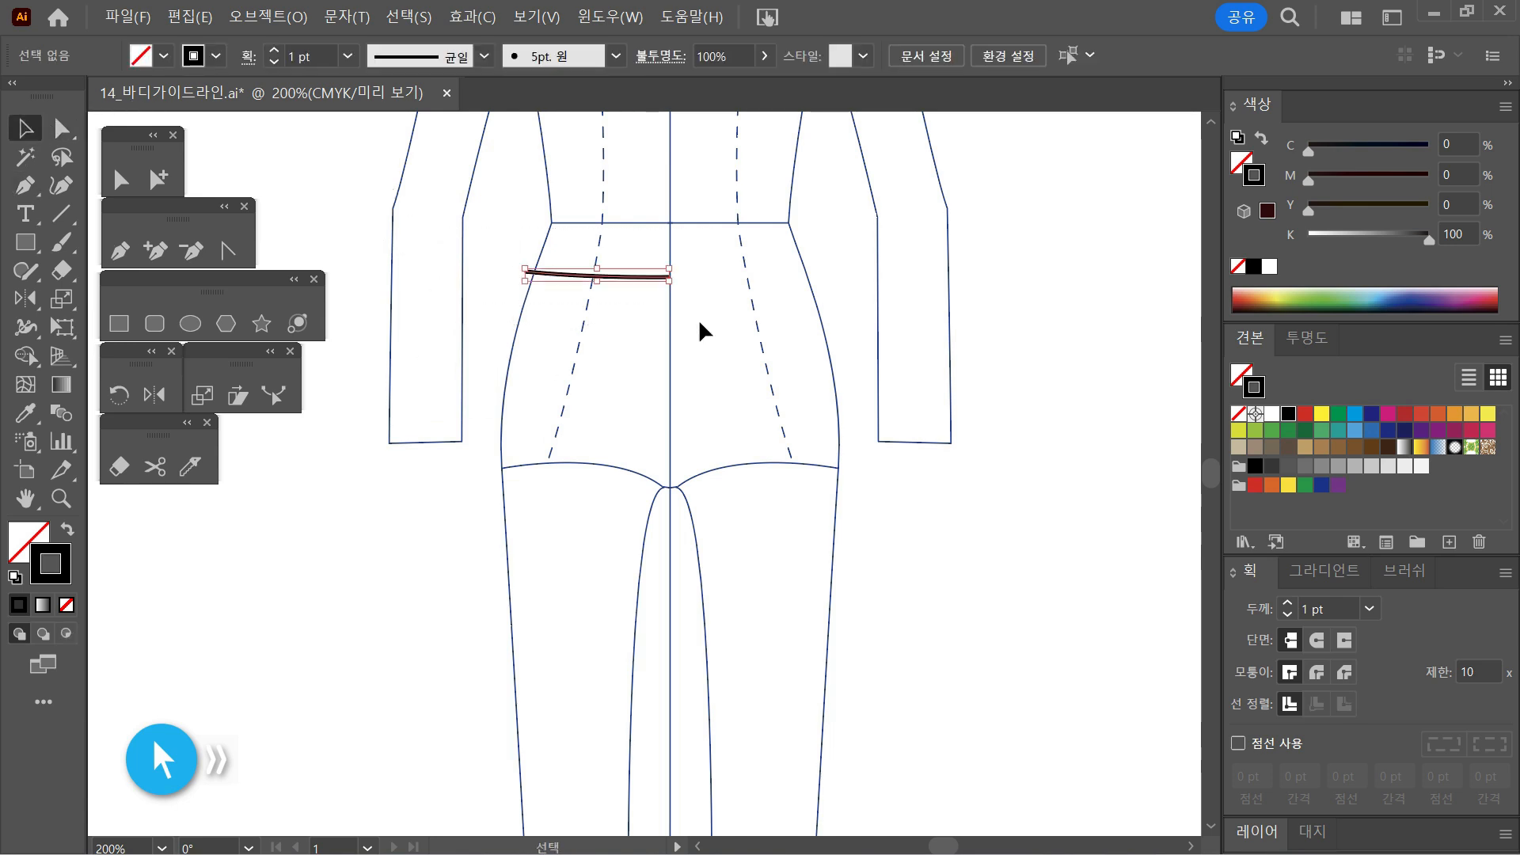
pyautogui.press('Delete')
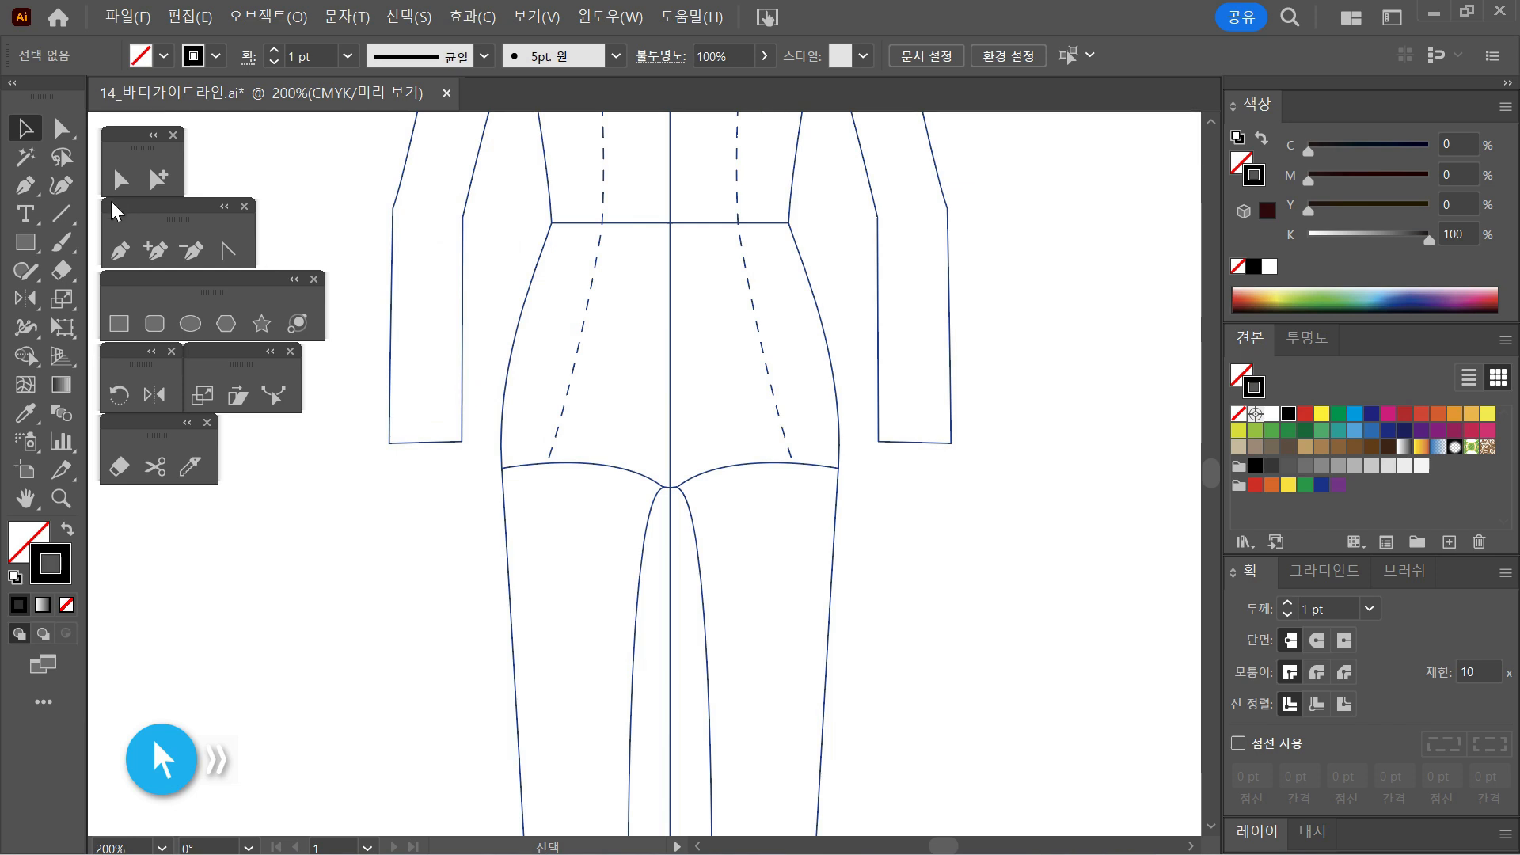
# Step: Draw a half waistline about 1.49 cm wide from the centre line past the left side, bending its outgoing handle down along the hip
pyautogui.click(119, 252)
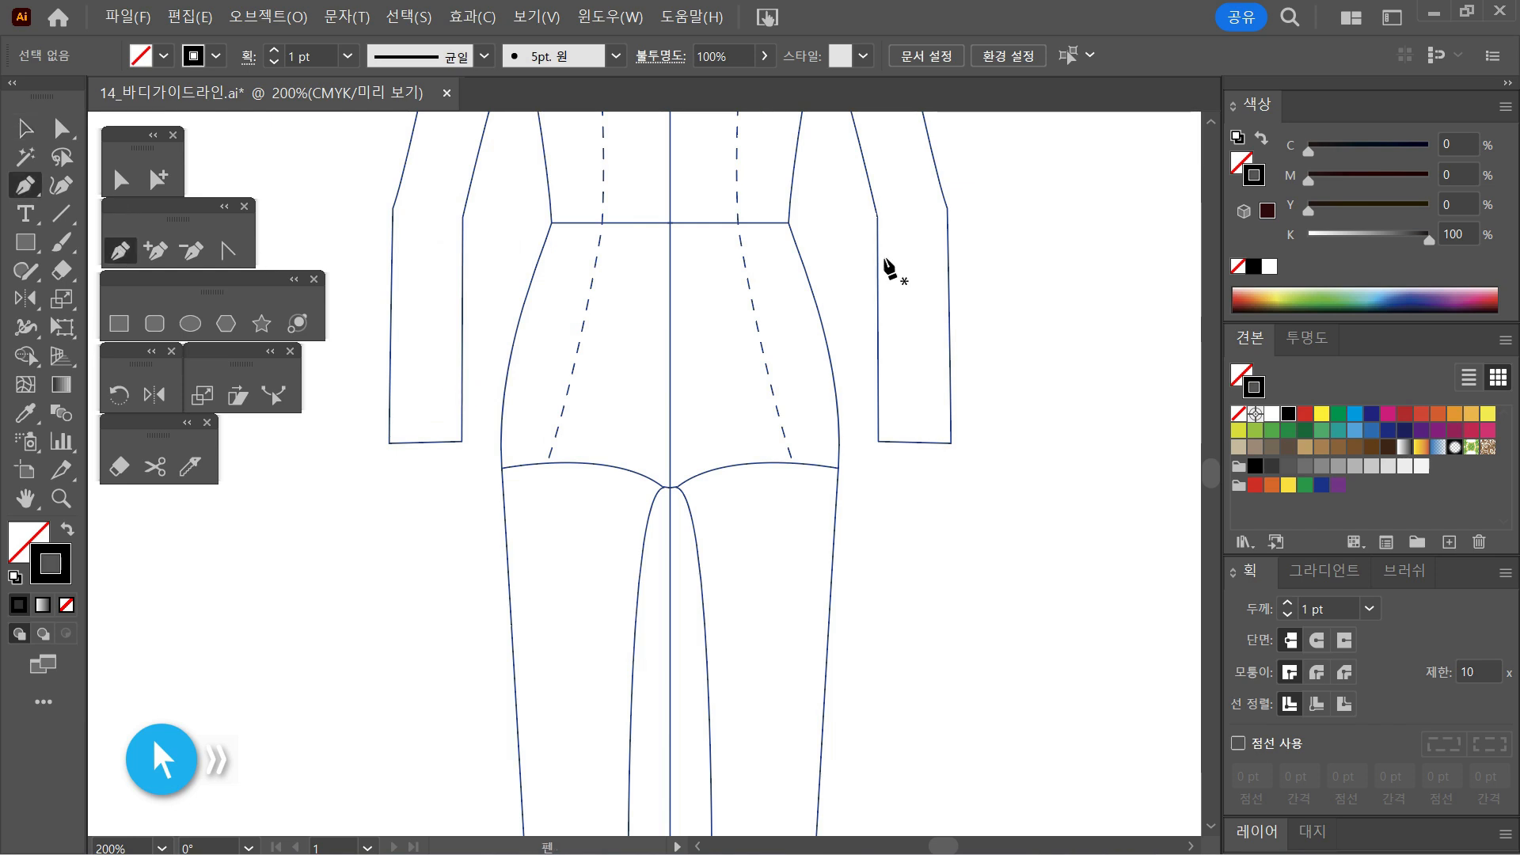
pyautogui.click(670, 269)
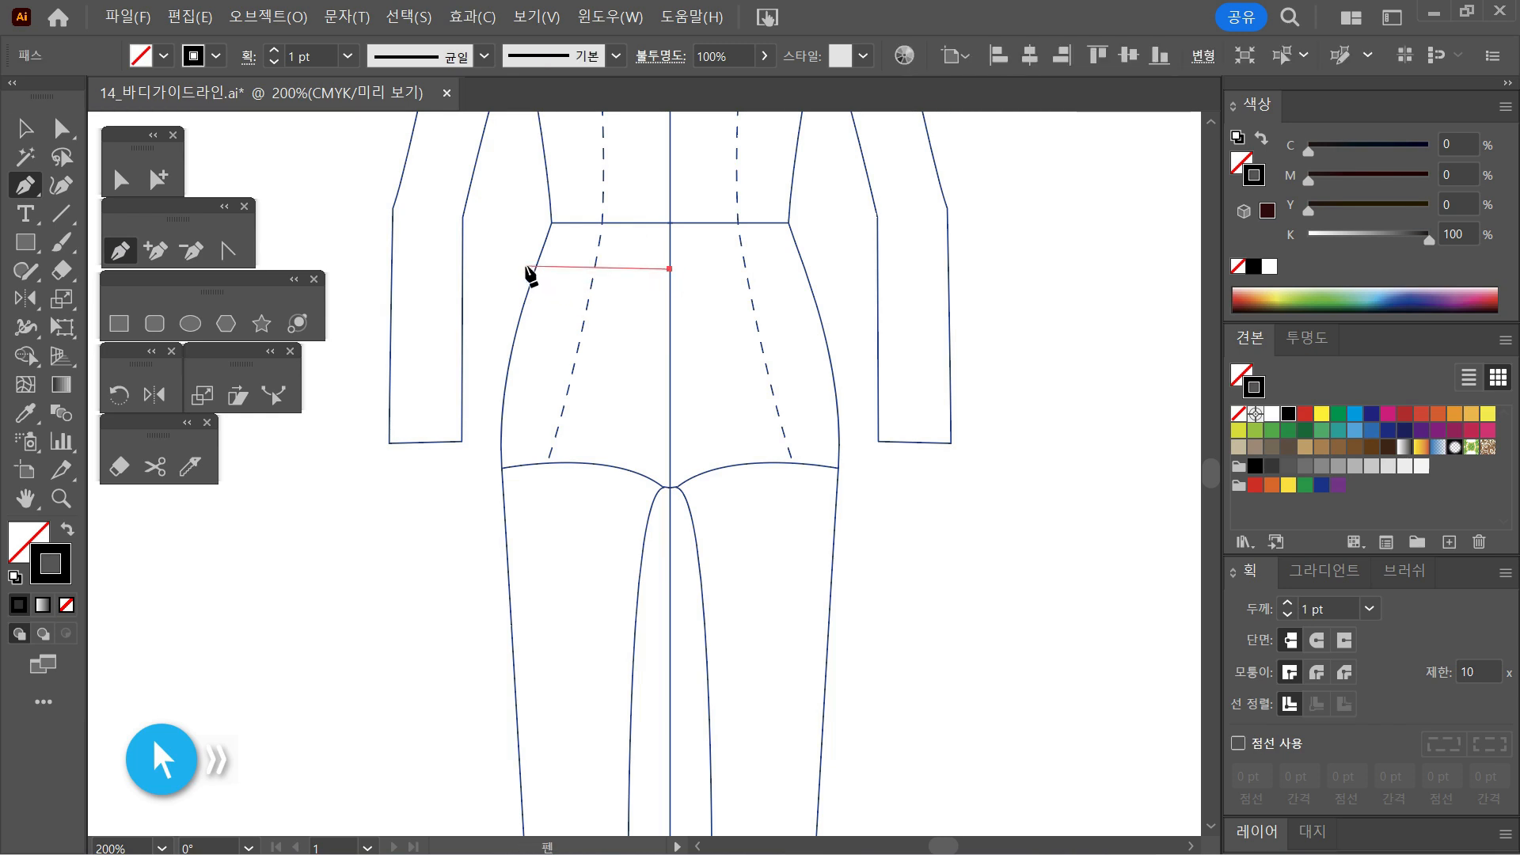
pyautogui.moveTo(491, 266); pyautogui.dragTo(433, 256)
pyautogui.moveTo(433, 258); pyautogui.dragTo(435, 261)
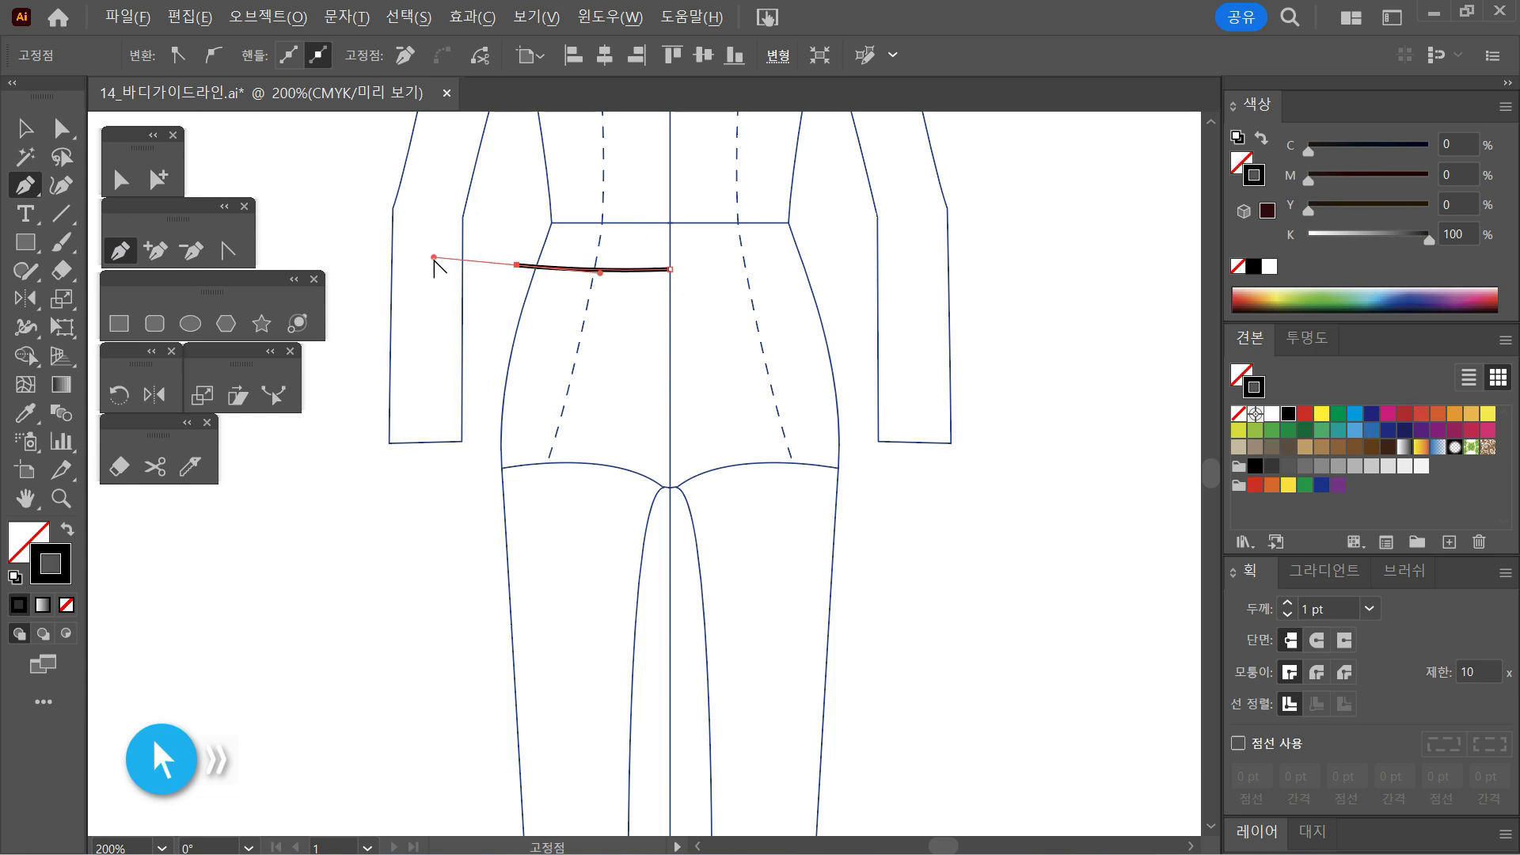
pyautogui.moveTo(434, 258); pyautogui.dragTo(486, 269)
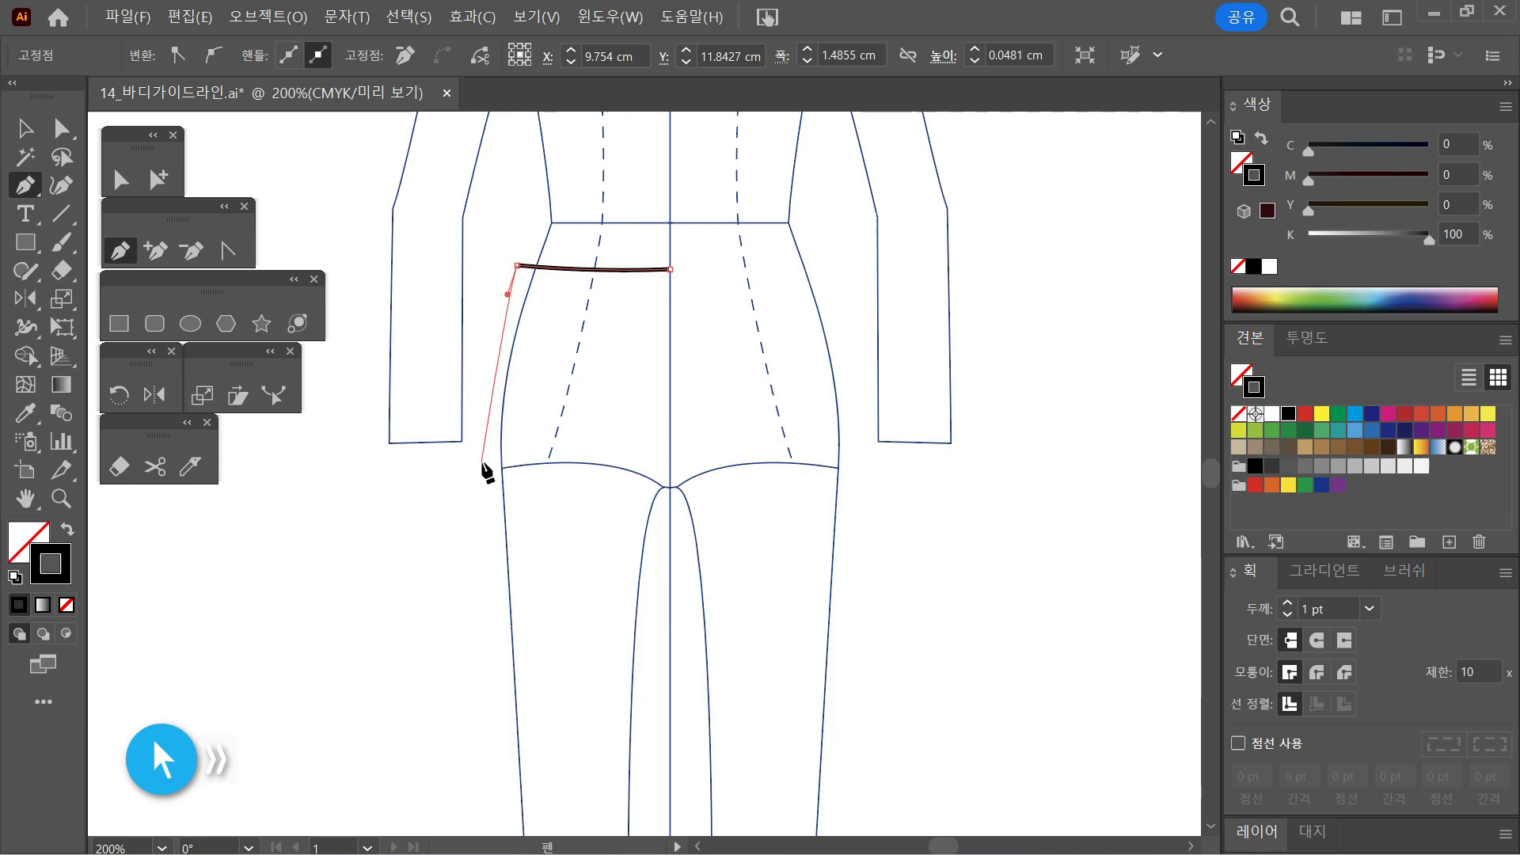
# Step: Continue the path with a curved side line down to hip level outside the body guide, its outgoing handle pointing straight down
pyautogui.press('space')
pyautogui.moveTo(485, 461); pyautogui.dragTo(490, 369)
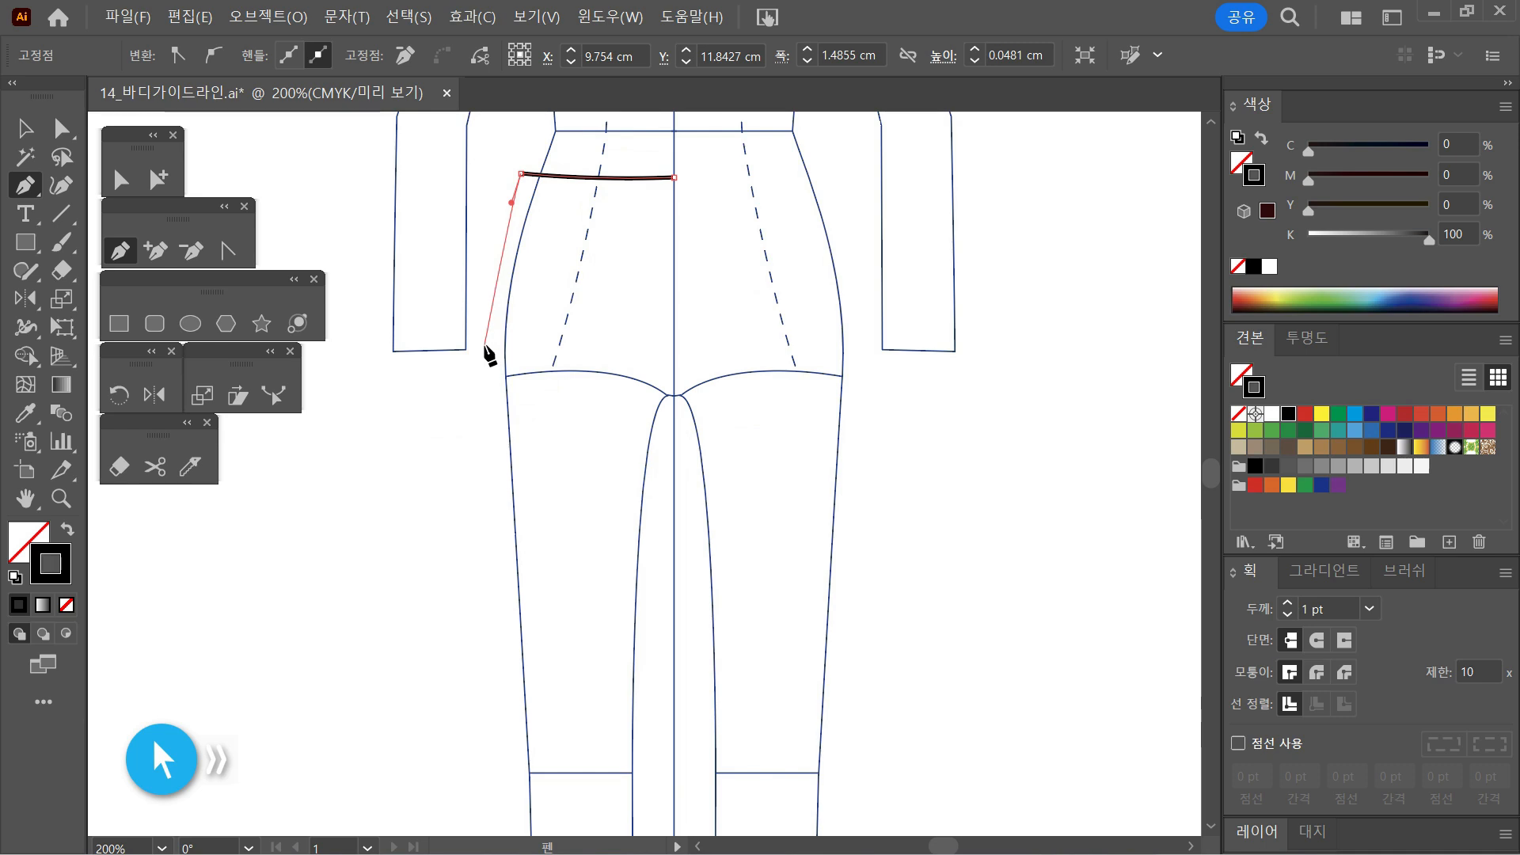
pyautogui.moveTo(484, 345); pyautogui.dragTo(478, 446)
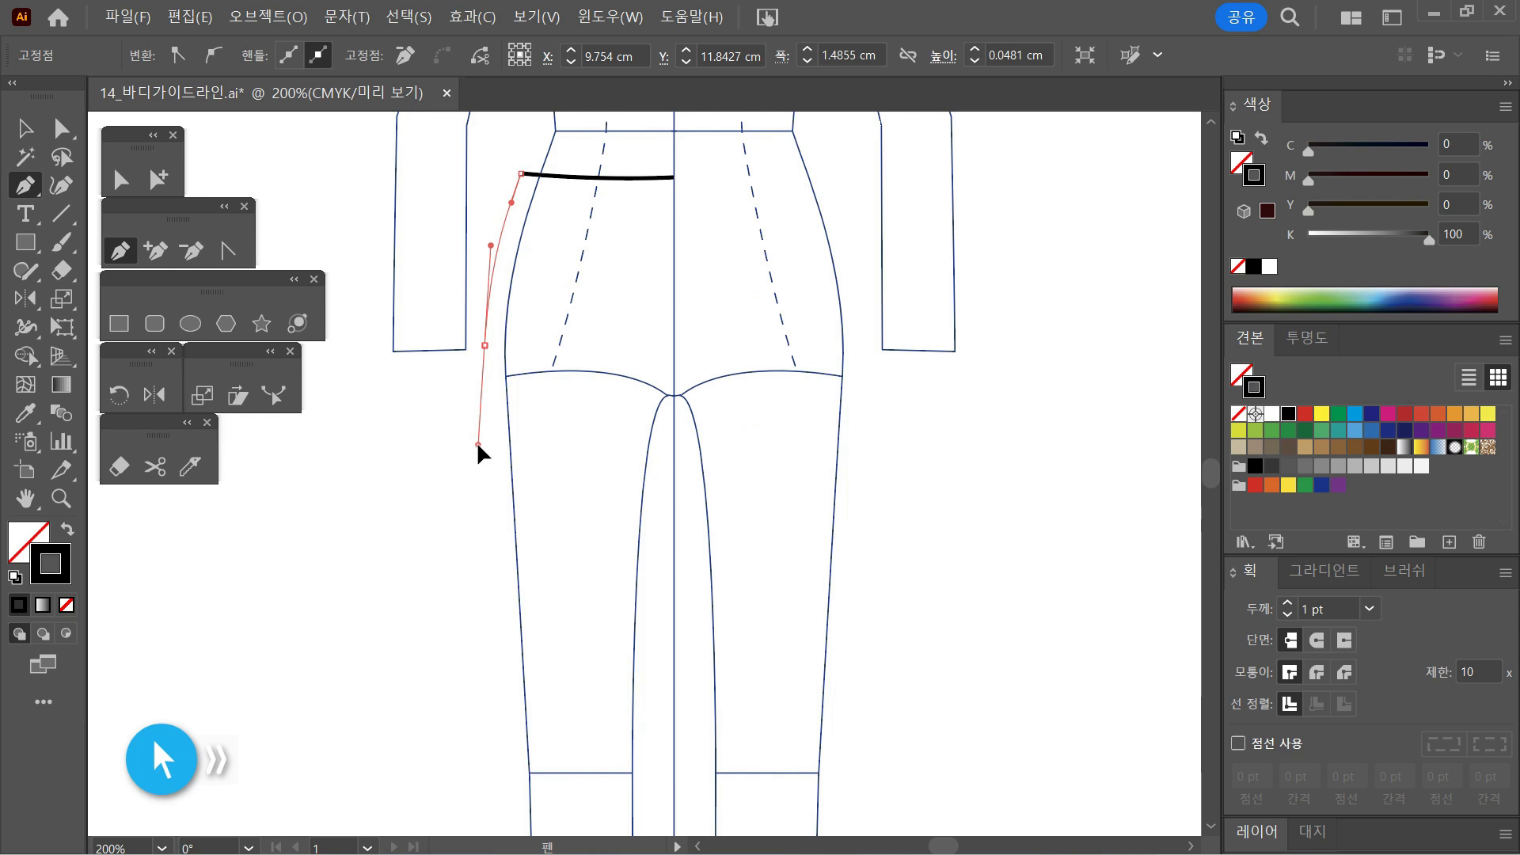
pyautogui.moveTo(535, 376); pyautogui.dragTo(499, 417)
pyautogui.moveTo(483, 406)
pyautogui.mouseDown()
pyautogui.moveTo(501, 423)
pyautogui.moveTo(465, 439)
pyautogui.moveTo(525, 435)
pyautogui.moveTo(484, 417)
pyautogui.mouseUp()
pyautogui.press('space')
pyautogui.moveTo(604, 662); pyautogui.dragTo(597, 570)
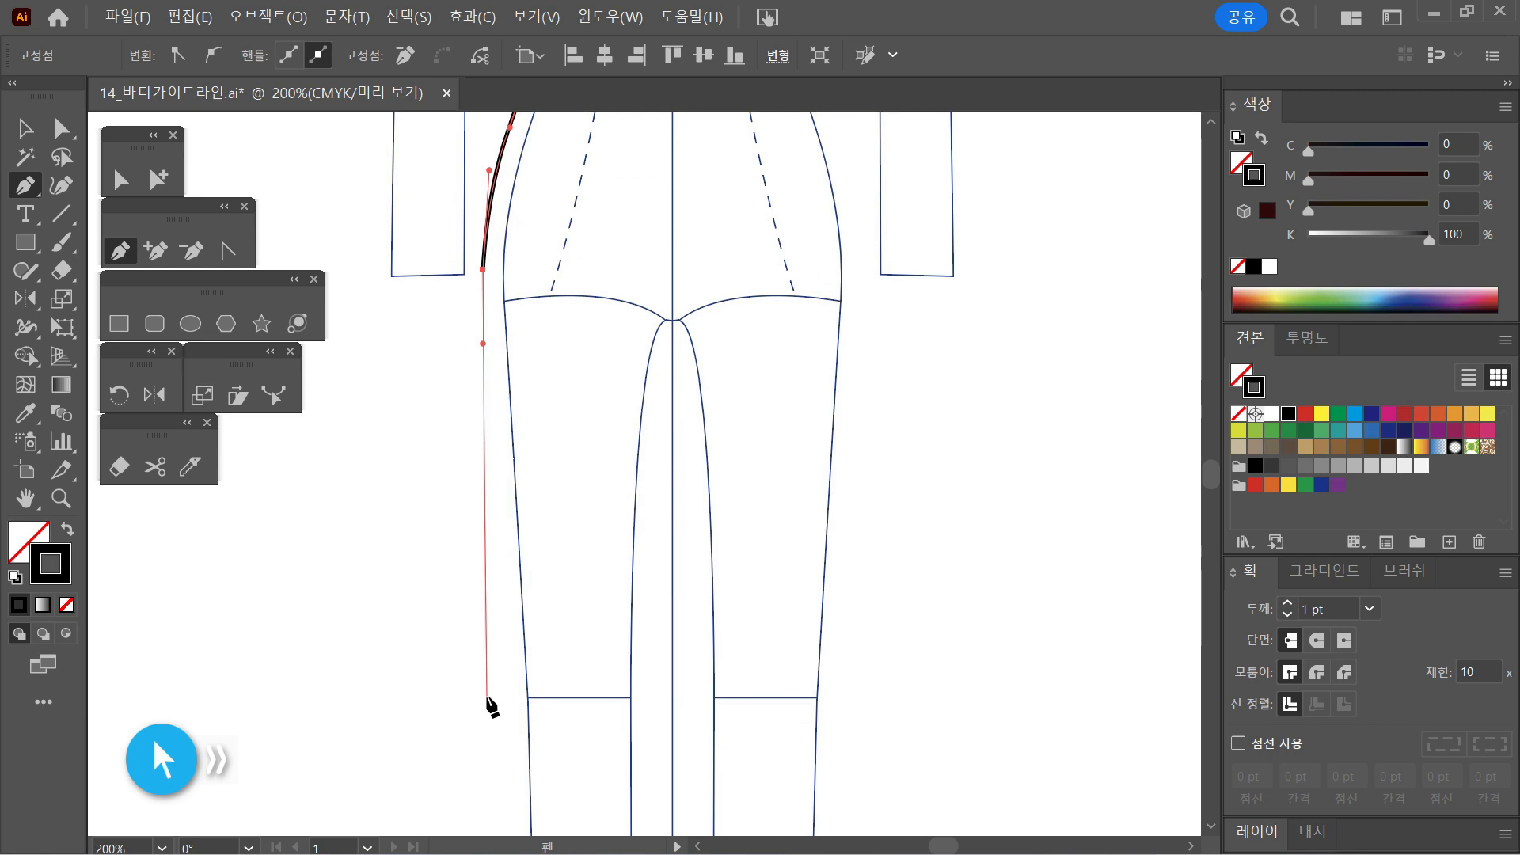
pyautogui.moveTo(487, 696); pyautogui.dragTo(569, 668)
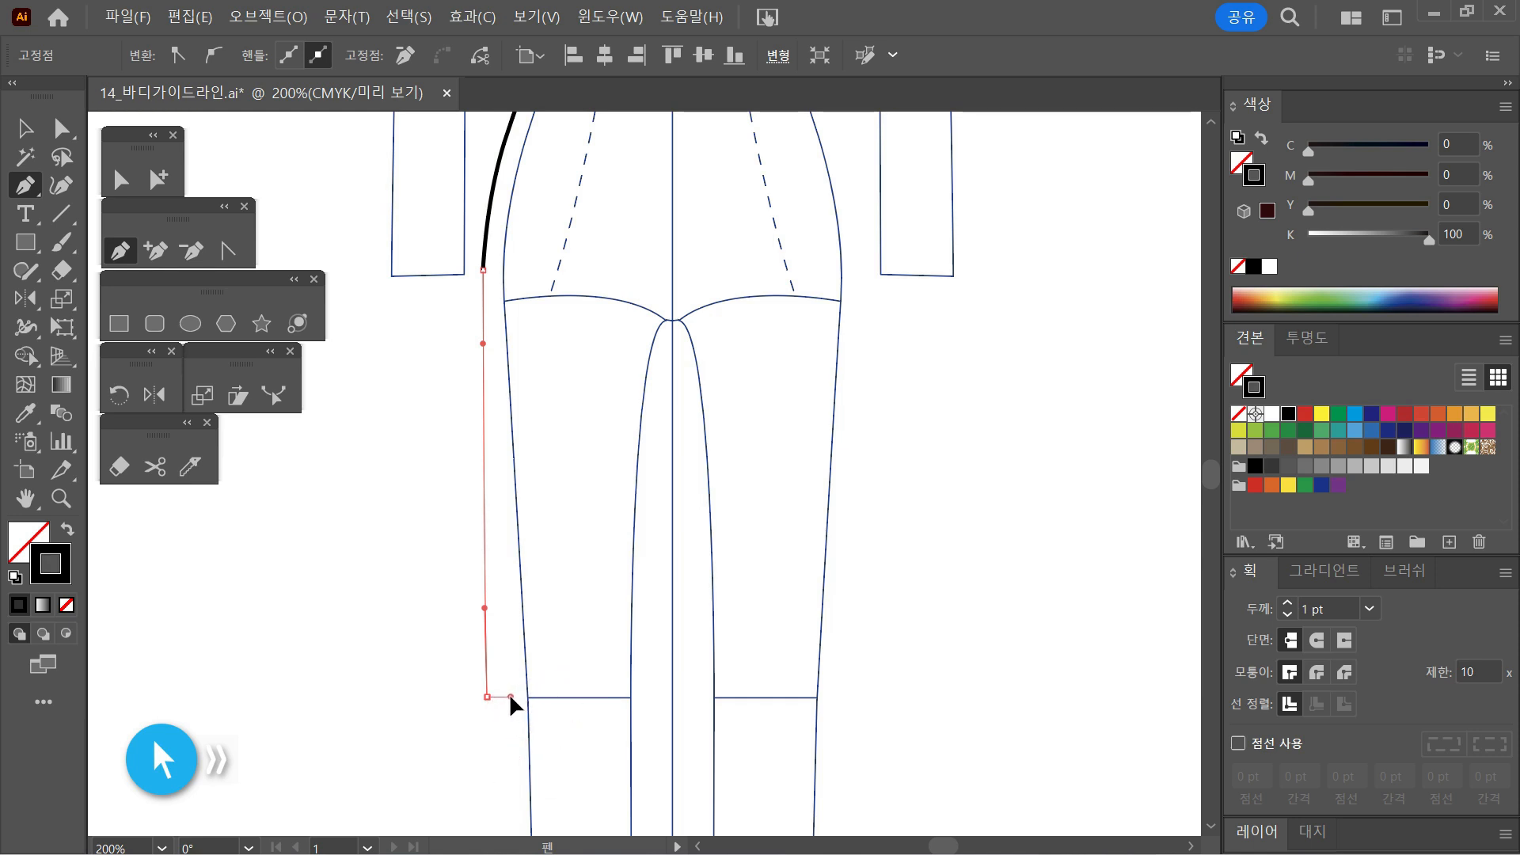
pyautogui.moveTo(507, 692); pyautogui.dragTo(508, 697)
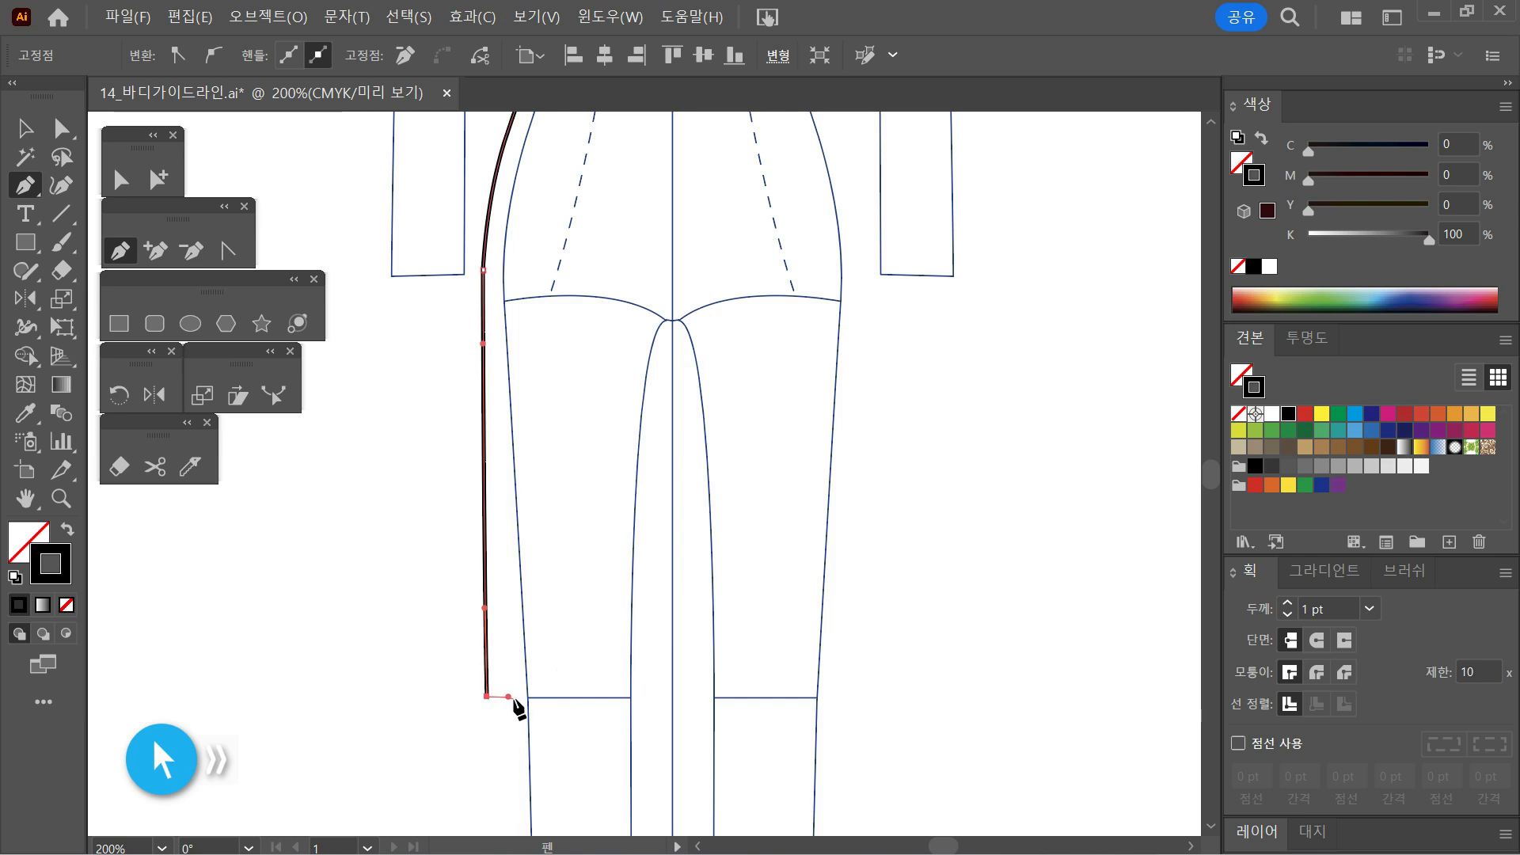
pyautogui.hotkey('ctrl', 'z')
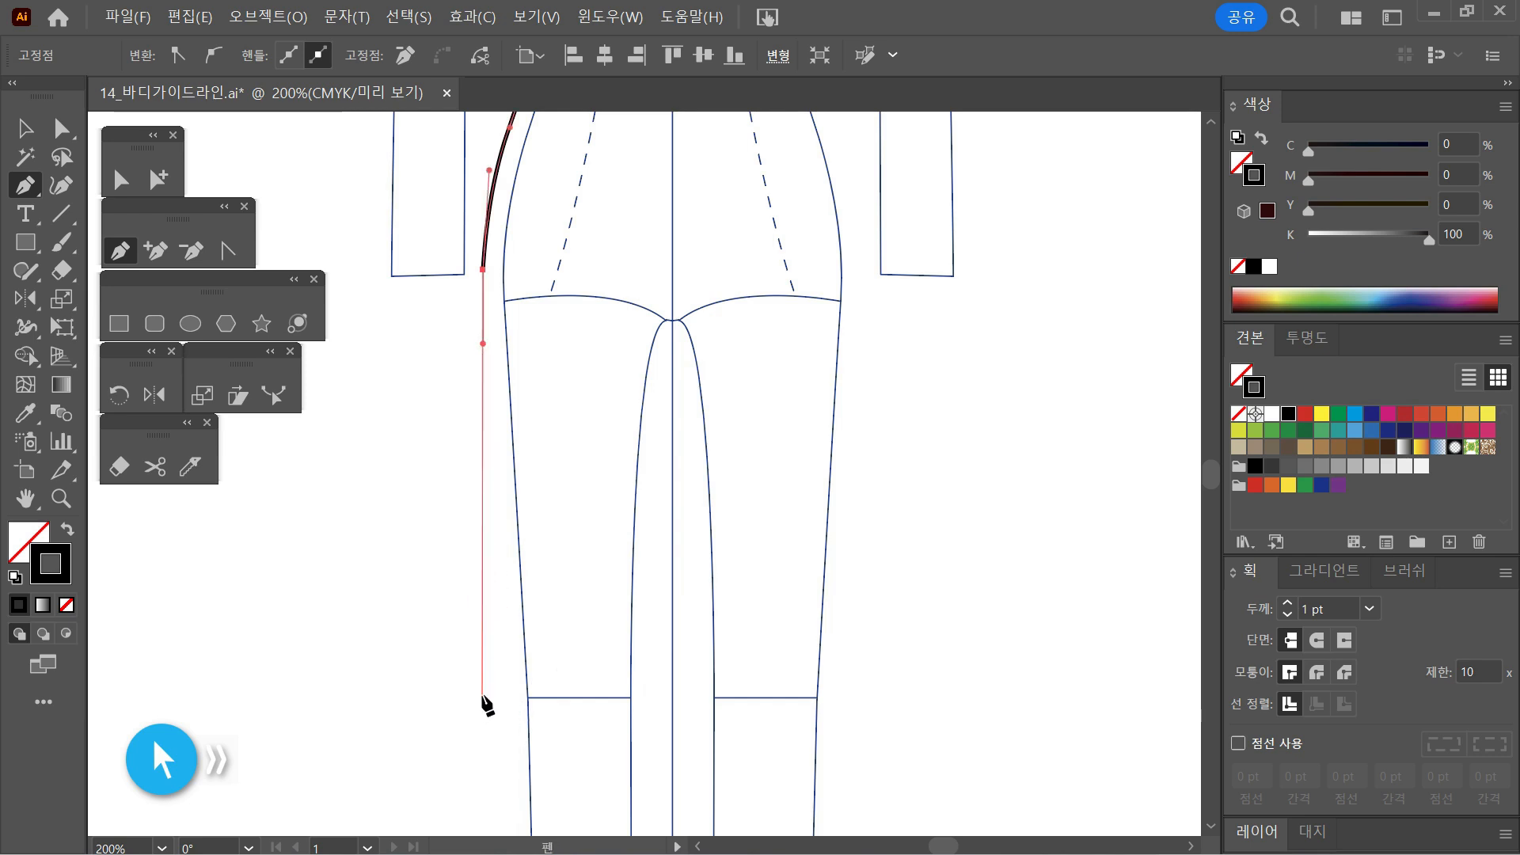
# Step: Extend the left side line down to just above the knee guide line and retract its outgoing handle
pyautogui.moveTo(487, 687); pyautogui.dragTo(489, 794)
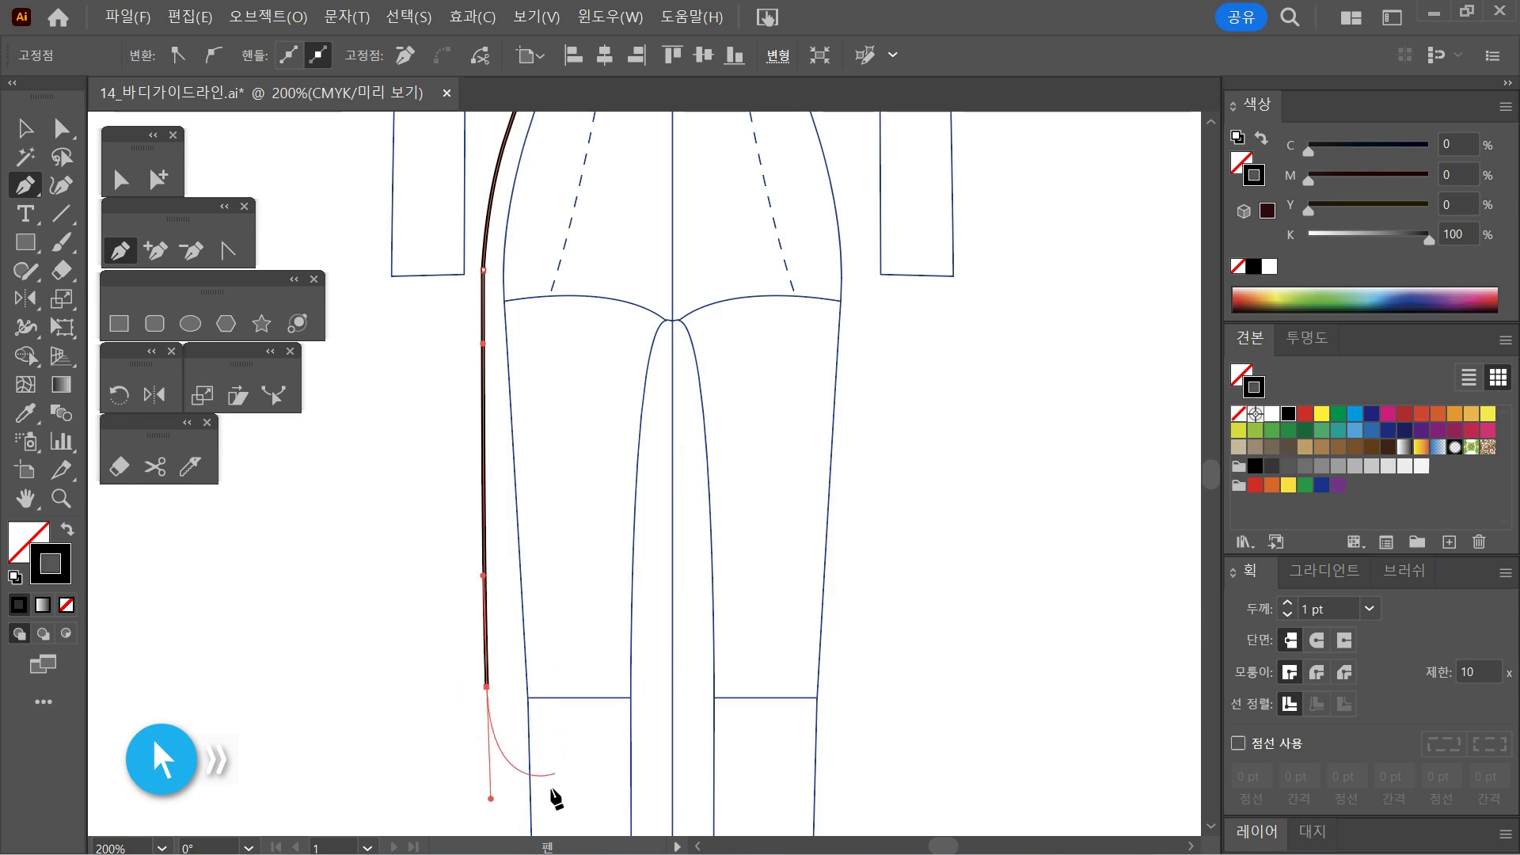
pyautogui.click(489, 689)
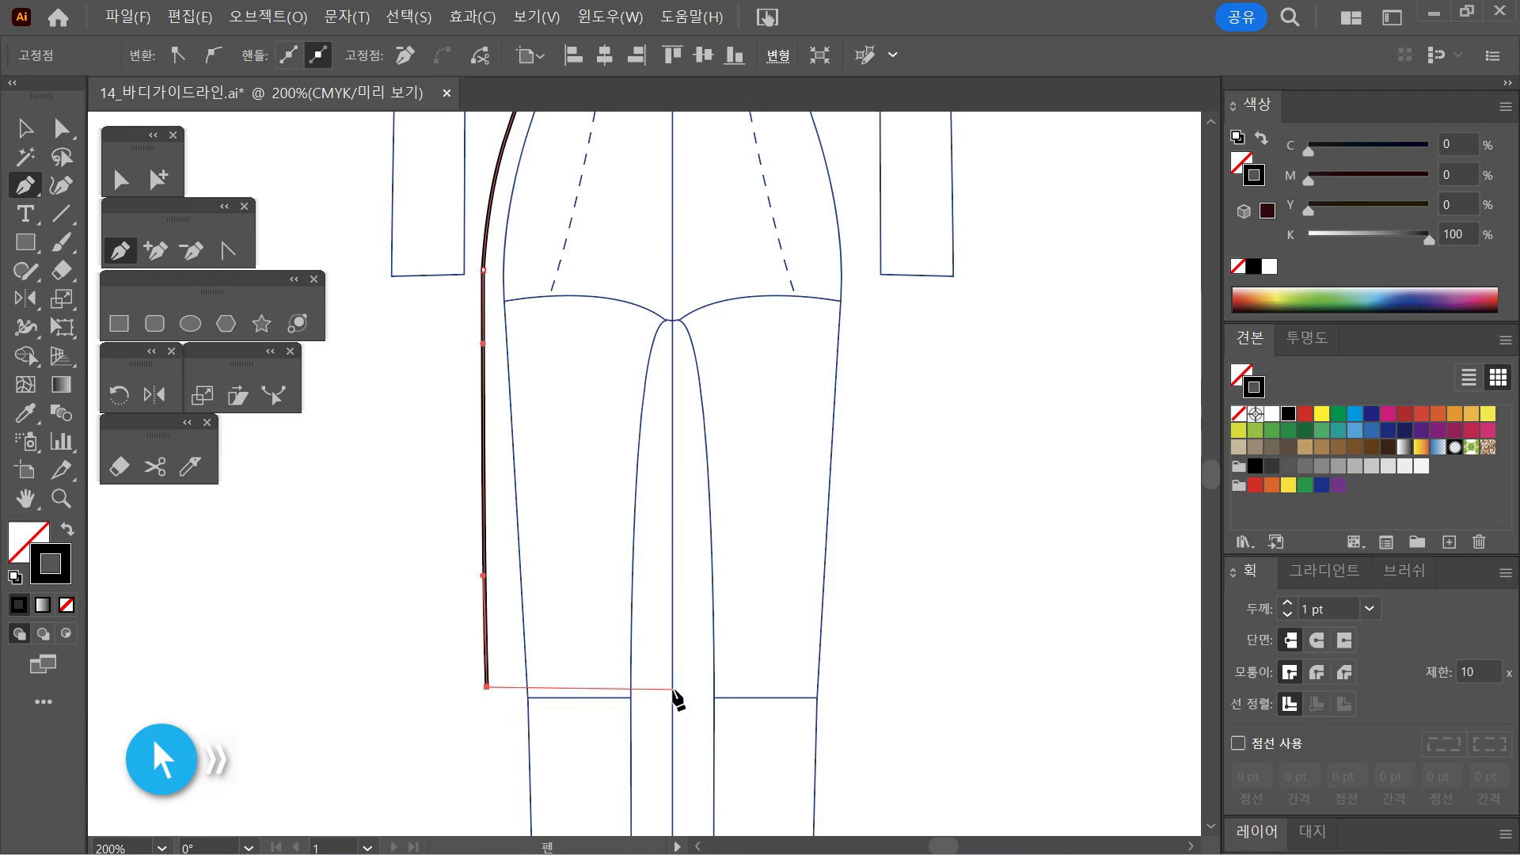
# Step: Draw the hem line from the side line's lower end to the centre line with a near-horizontal handle, and end the path
pyautogui.moveTo(673, 689)
pyautogui.mouseDown()
pyautogui.moveTo(782, 687)
pyautogui.moveTo(796, 631)
pyautogui.moveTo(765, 752)
pyautogui.moveTo(778, 675)
pyautogui.moveTo(819, 702)
pyautogui.moveTo(776, 697)
pyautogui.mouseUp()
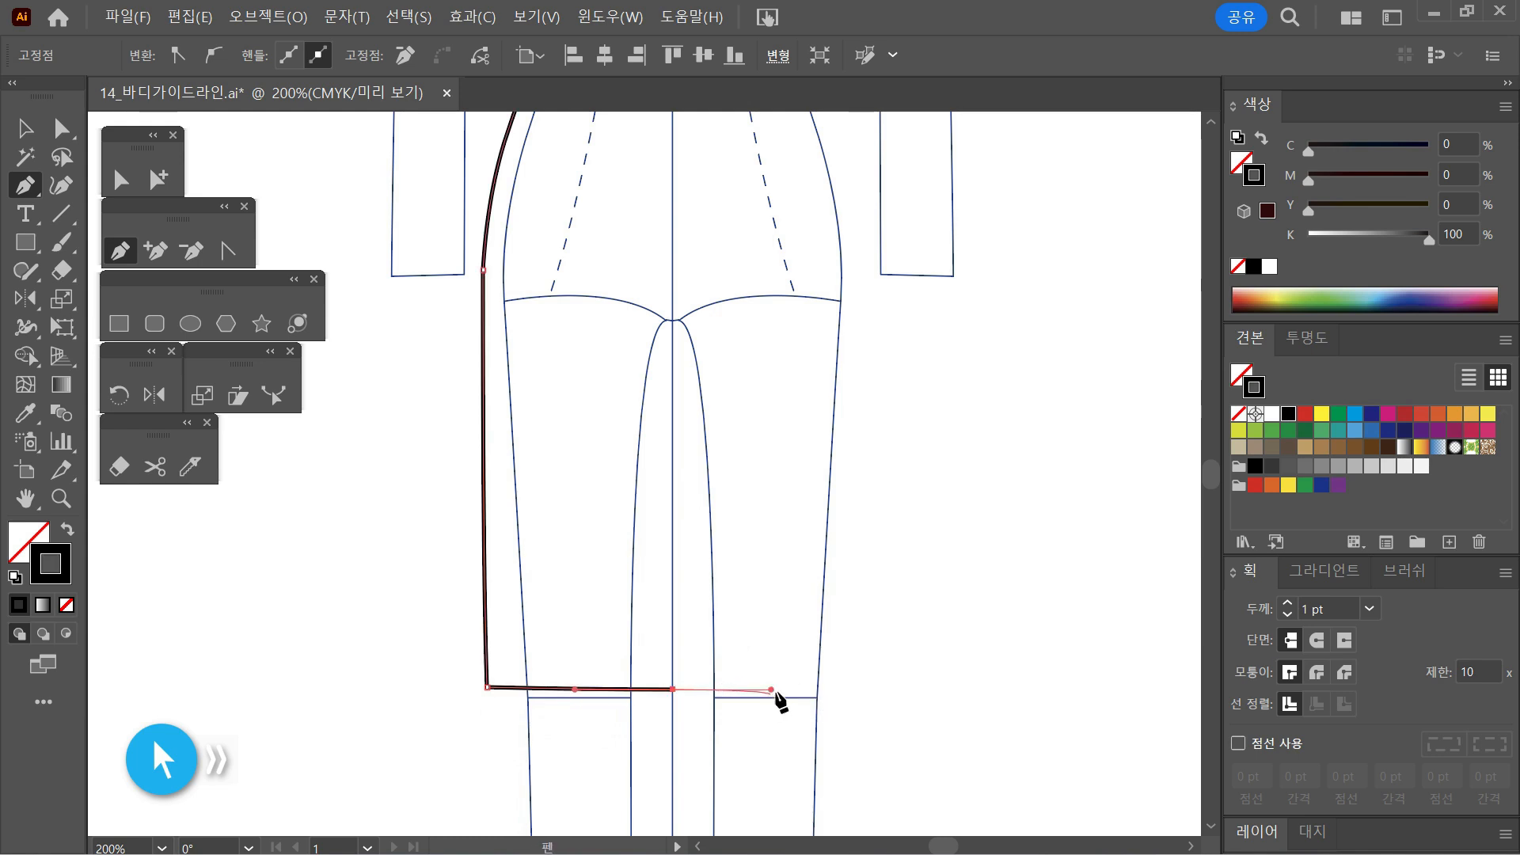
pyautogui.scroll(3, 722, 443)
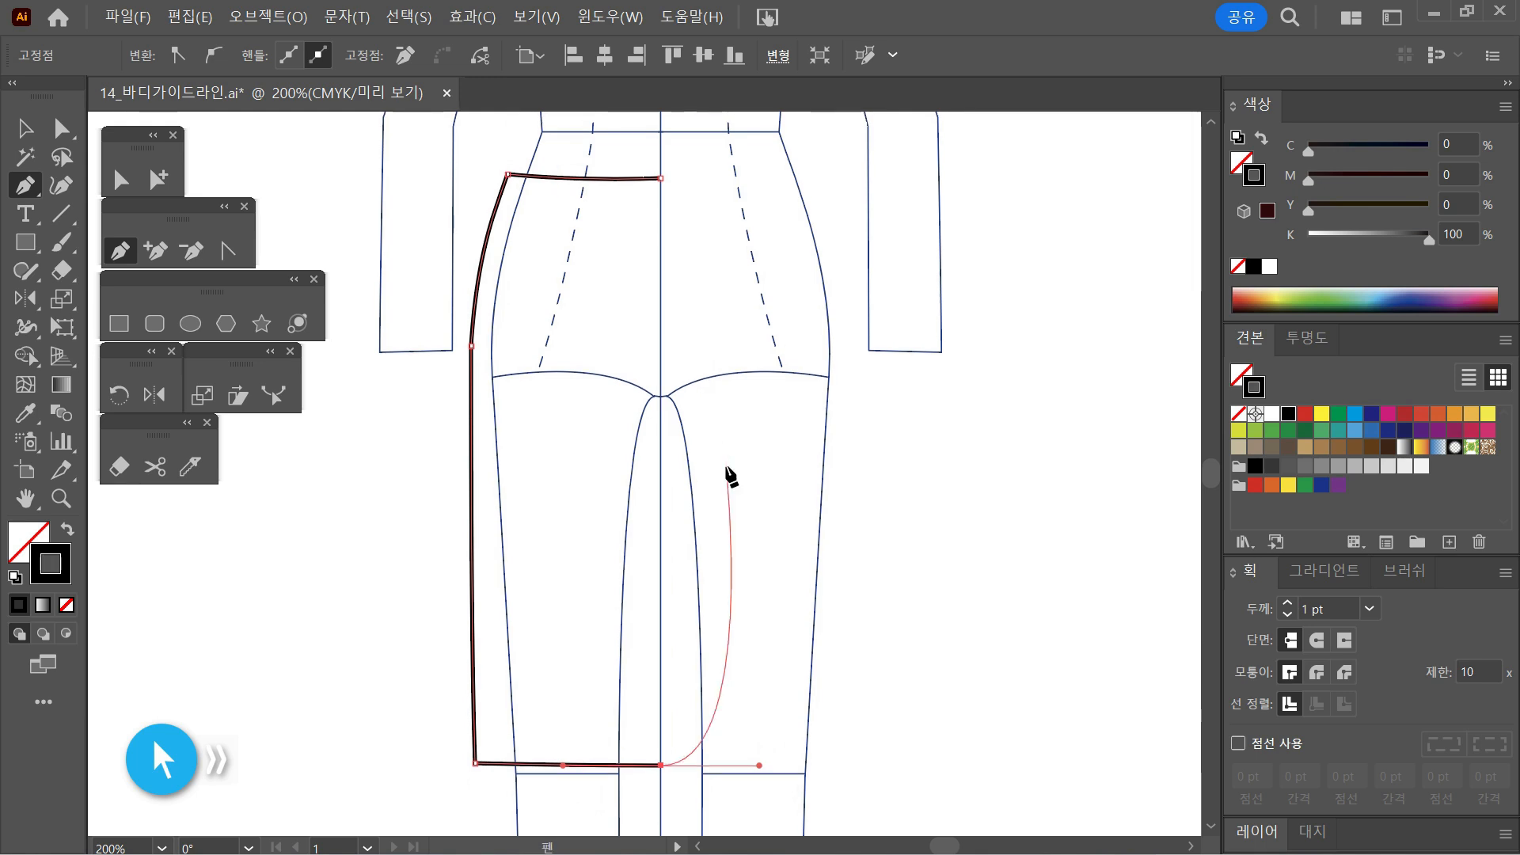
pyautogui.click(120, 179)
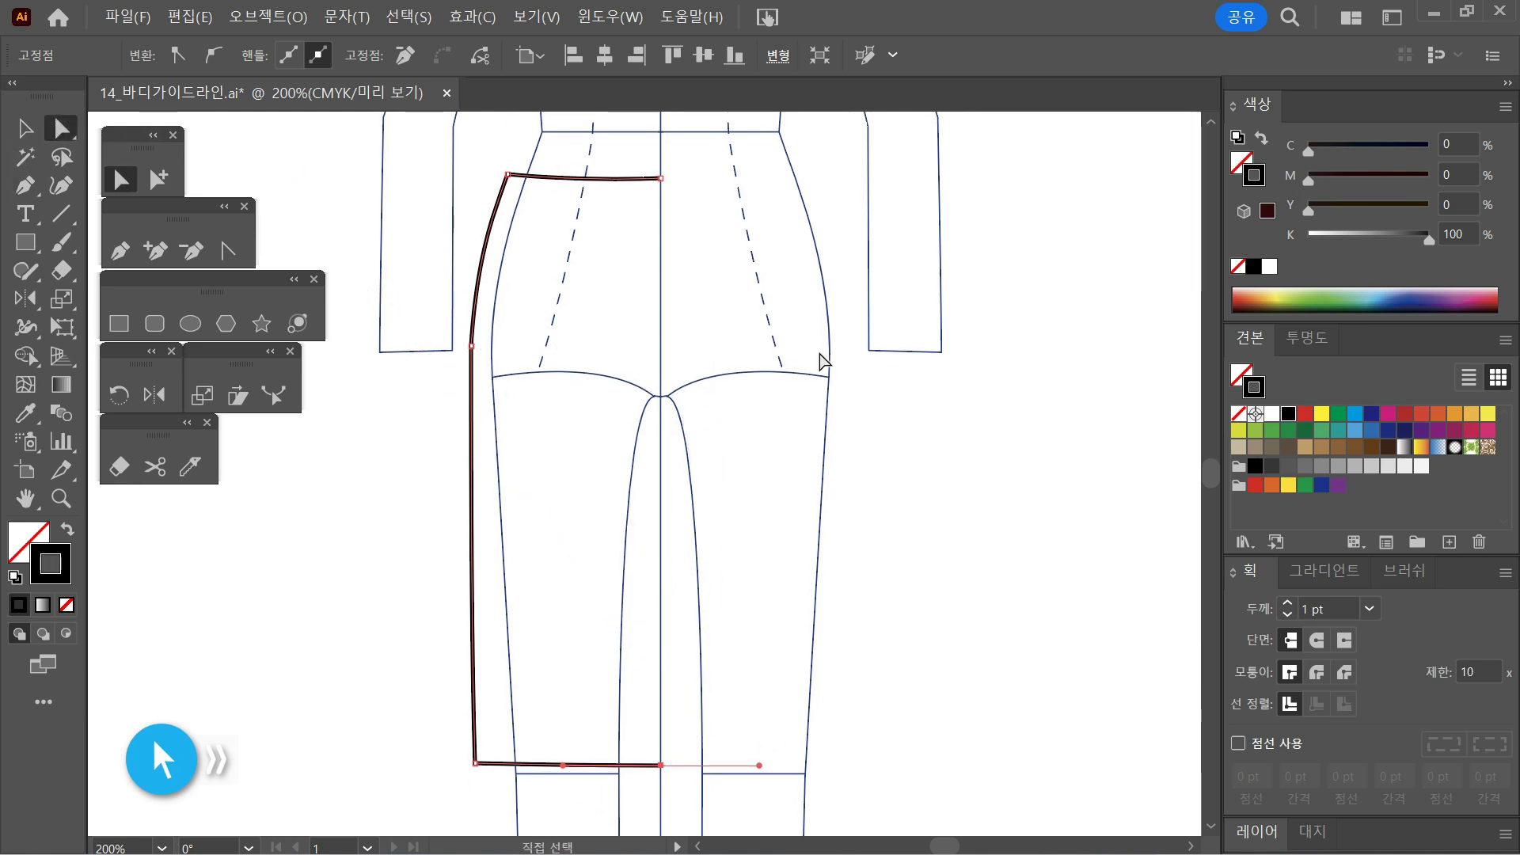
pyautogui.click(821, 360)
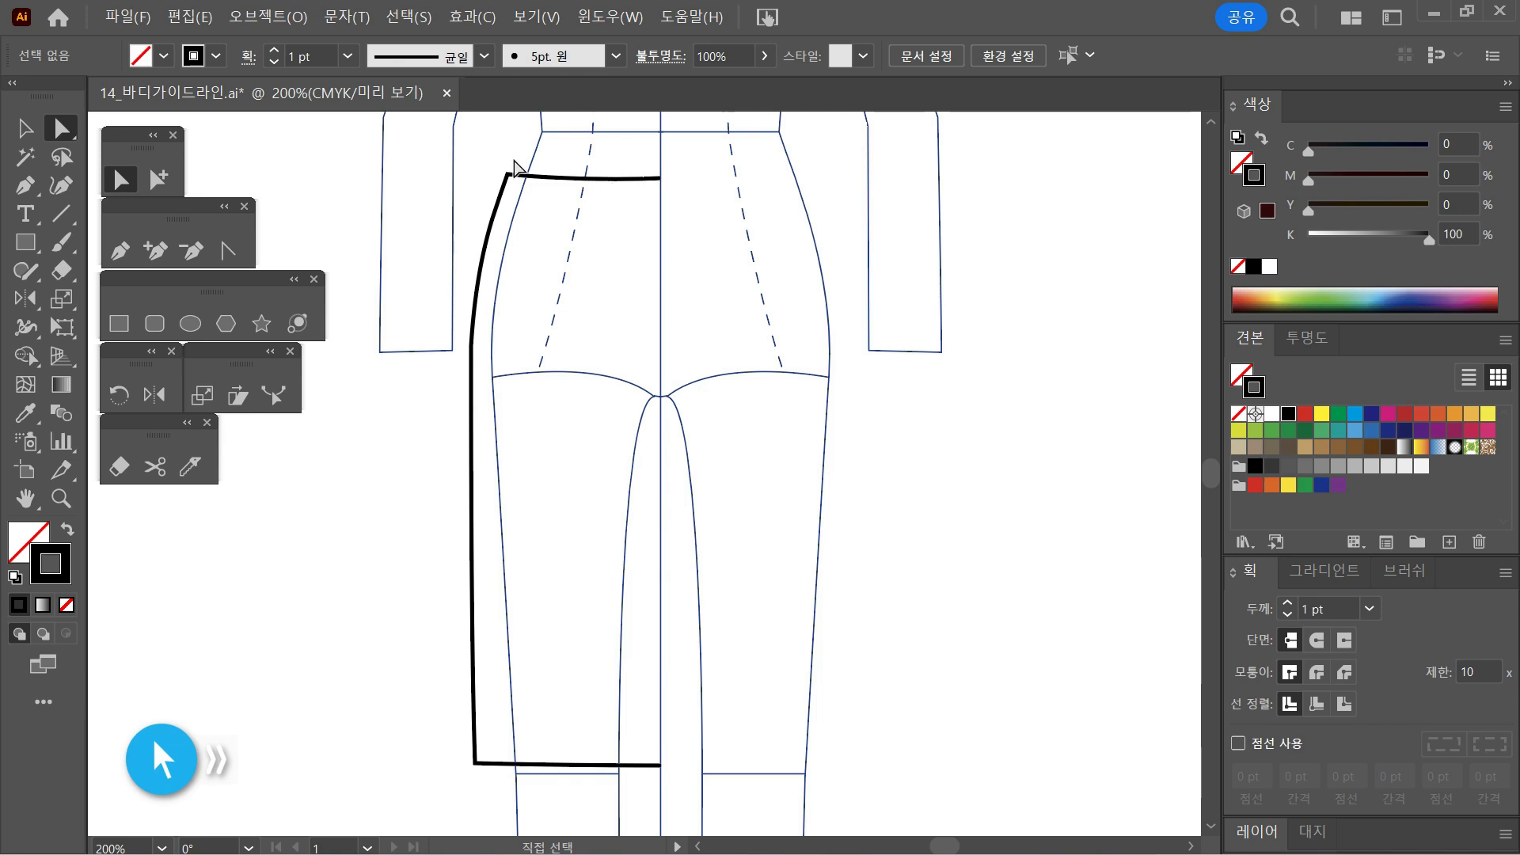
# Step: Float the layers list, hide the 바디 guide layer, and shift the waistline's centre end point slightly down to level its curve
pyautogui.moveTo(1259, 831); pyautogui.dragTo(929, 155)
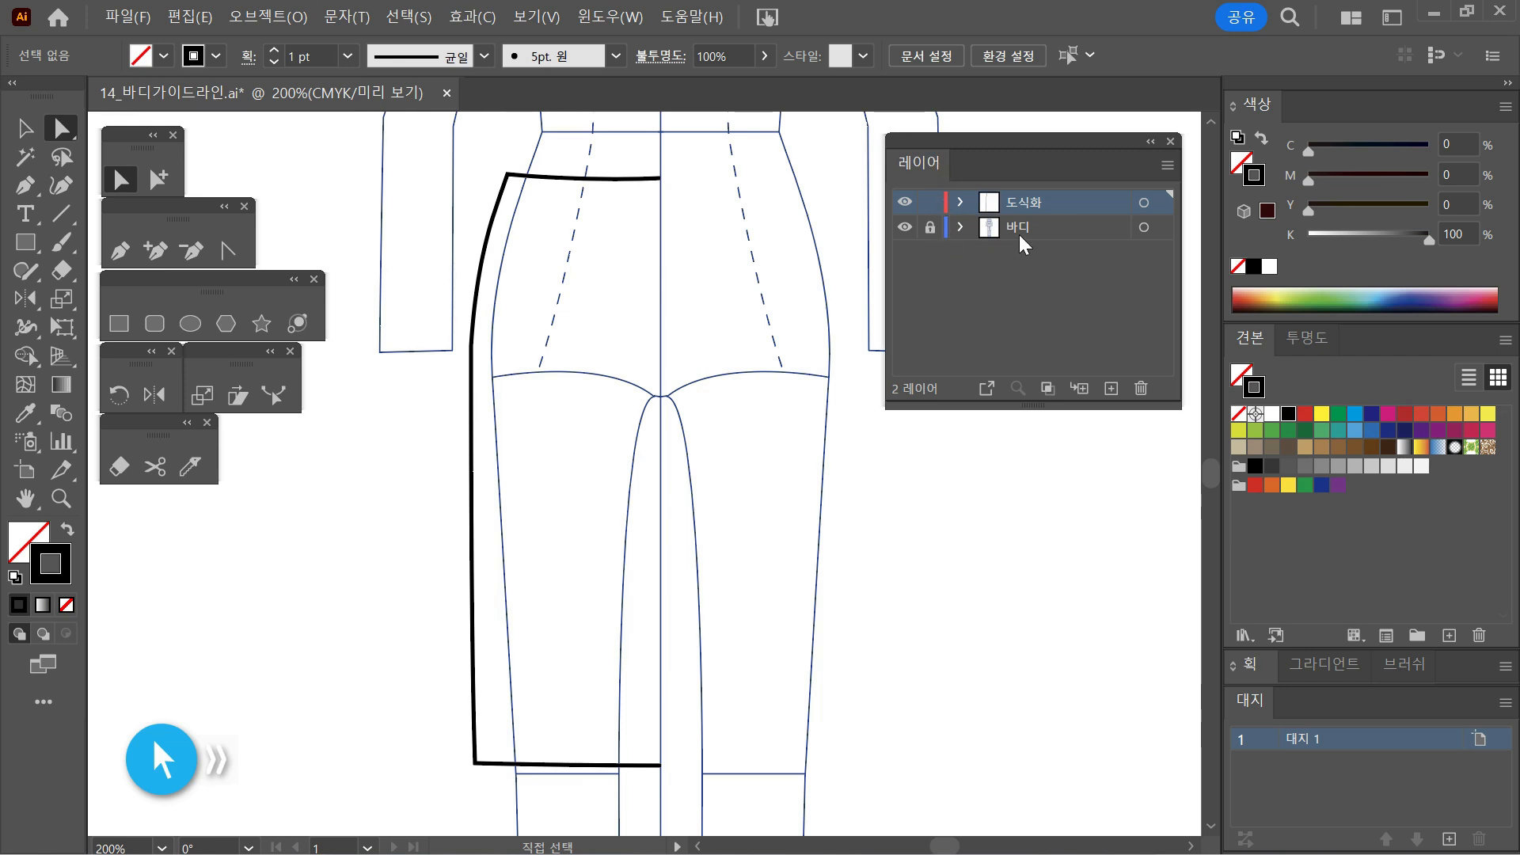
pyautogui.click(904, 229)
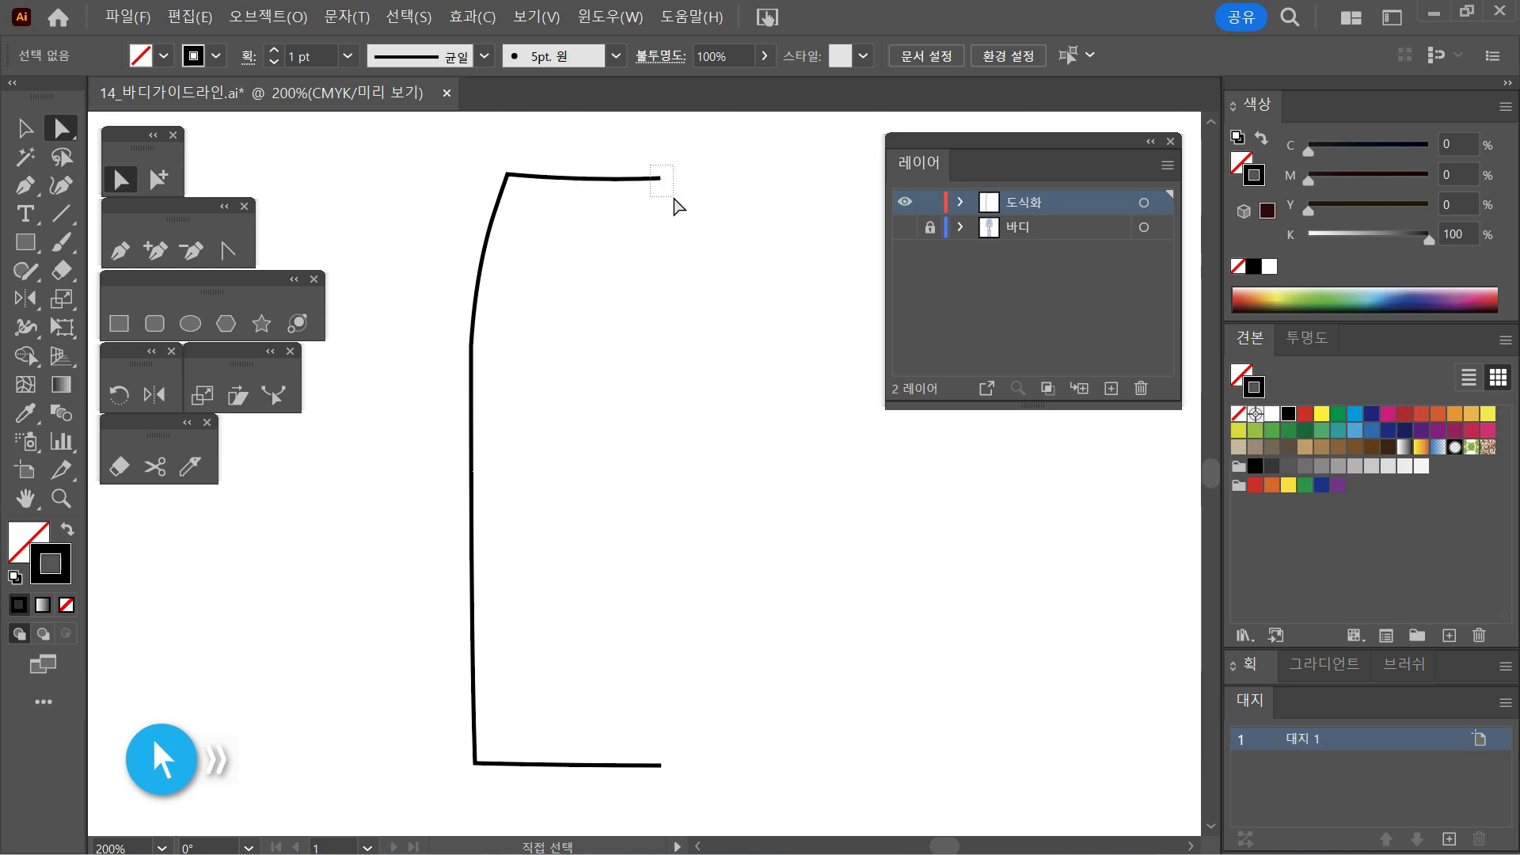
pyautogui.click(660, 178)
pyautogui.moveTo(659, 178); pyautogui.dragTo(658, 181)
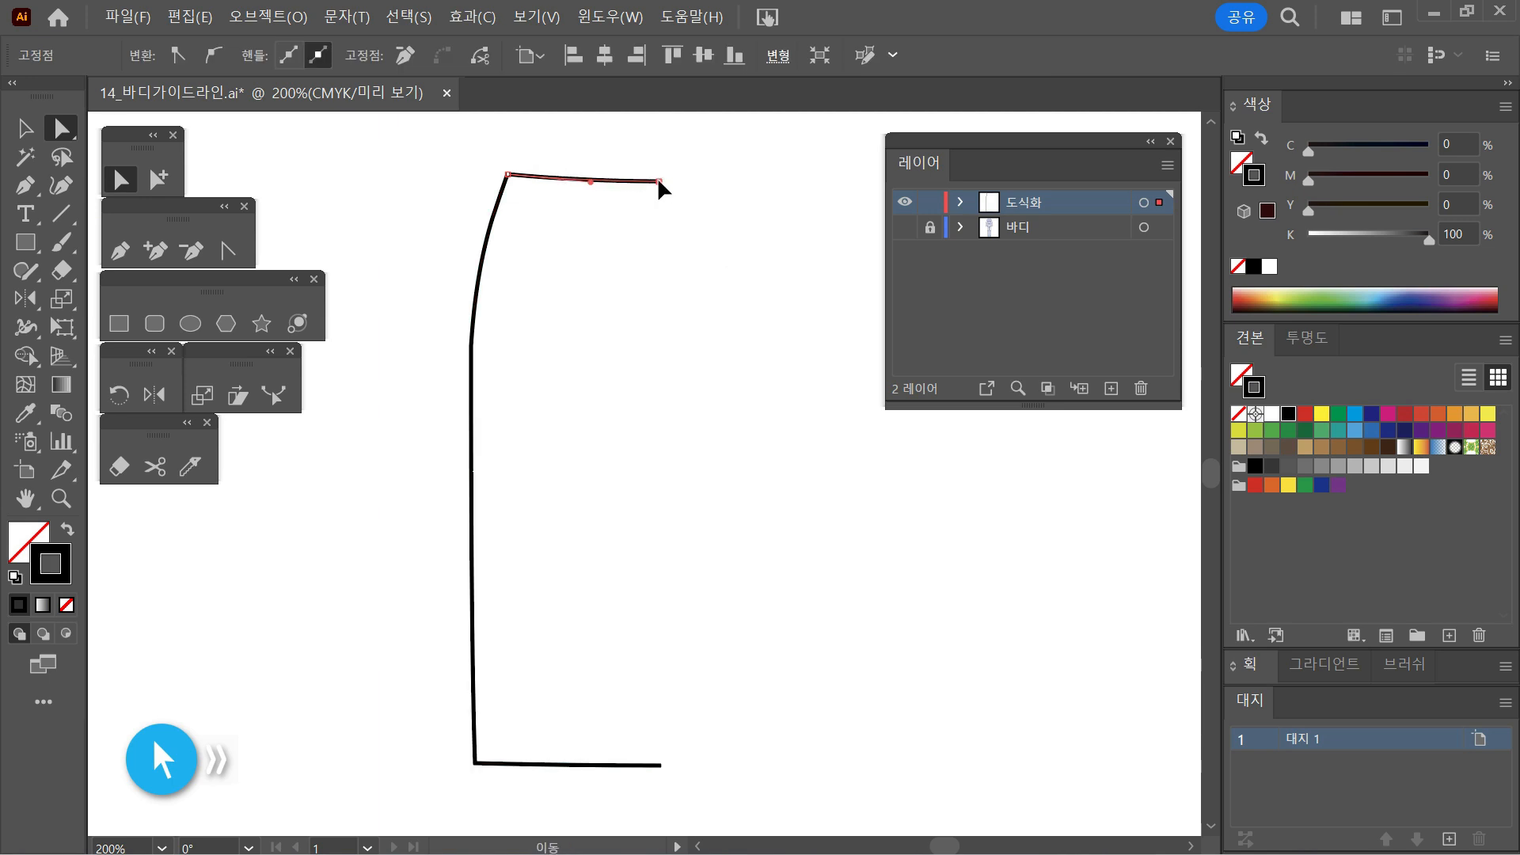
pyautogui.click(683, 204)
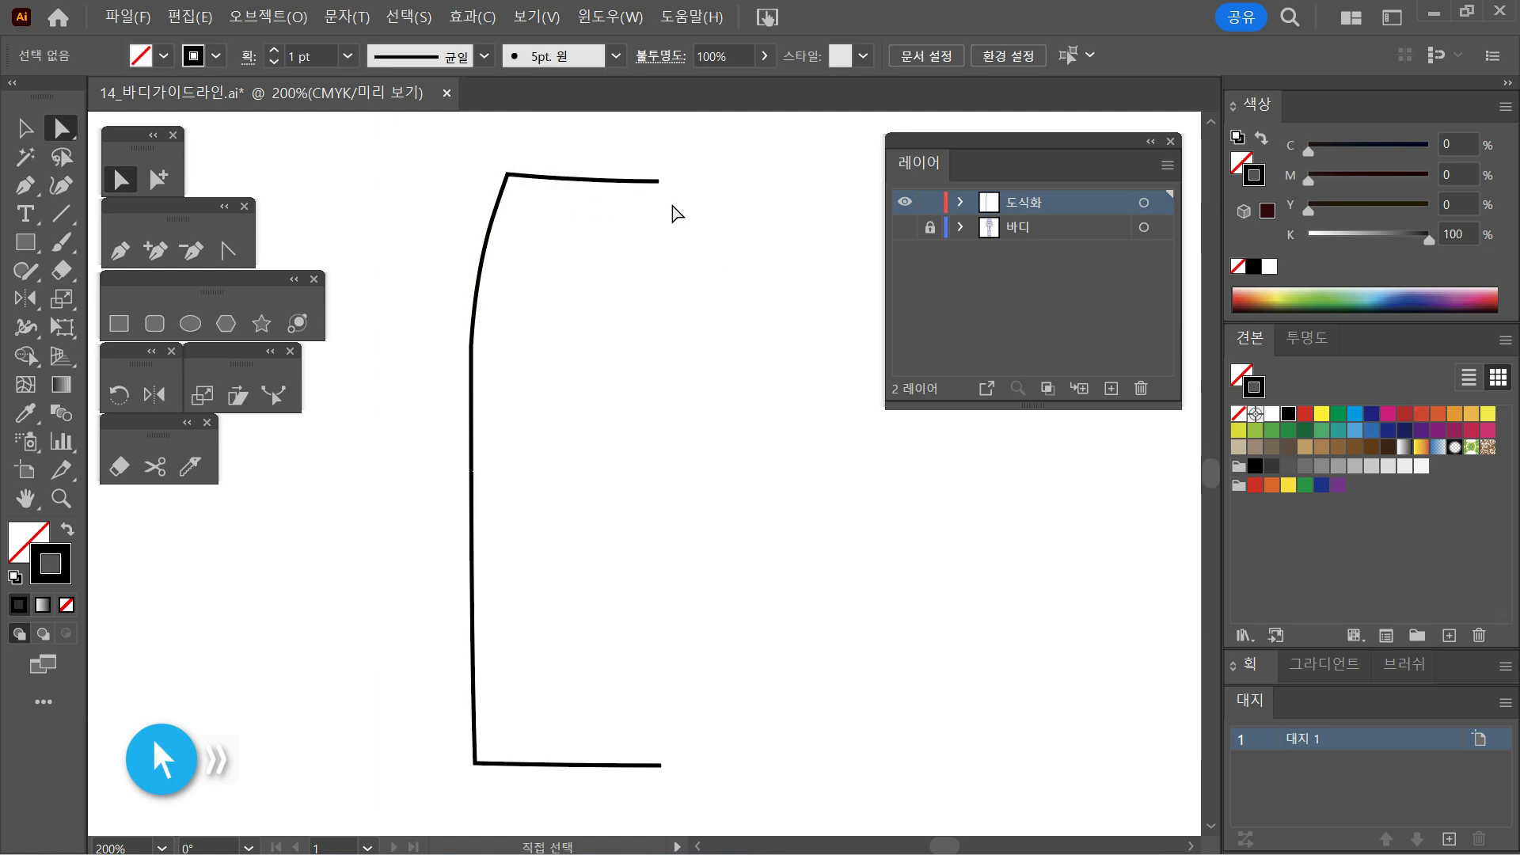
# Step: Lengthen the lower handle of the side line's hip-level anchor downward to smooth the transition below the hip
pyautogui.moveTo(437, 305); pyautogui.dragTo(522, 419)
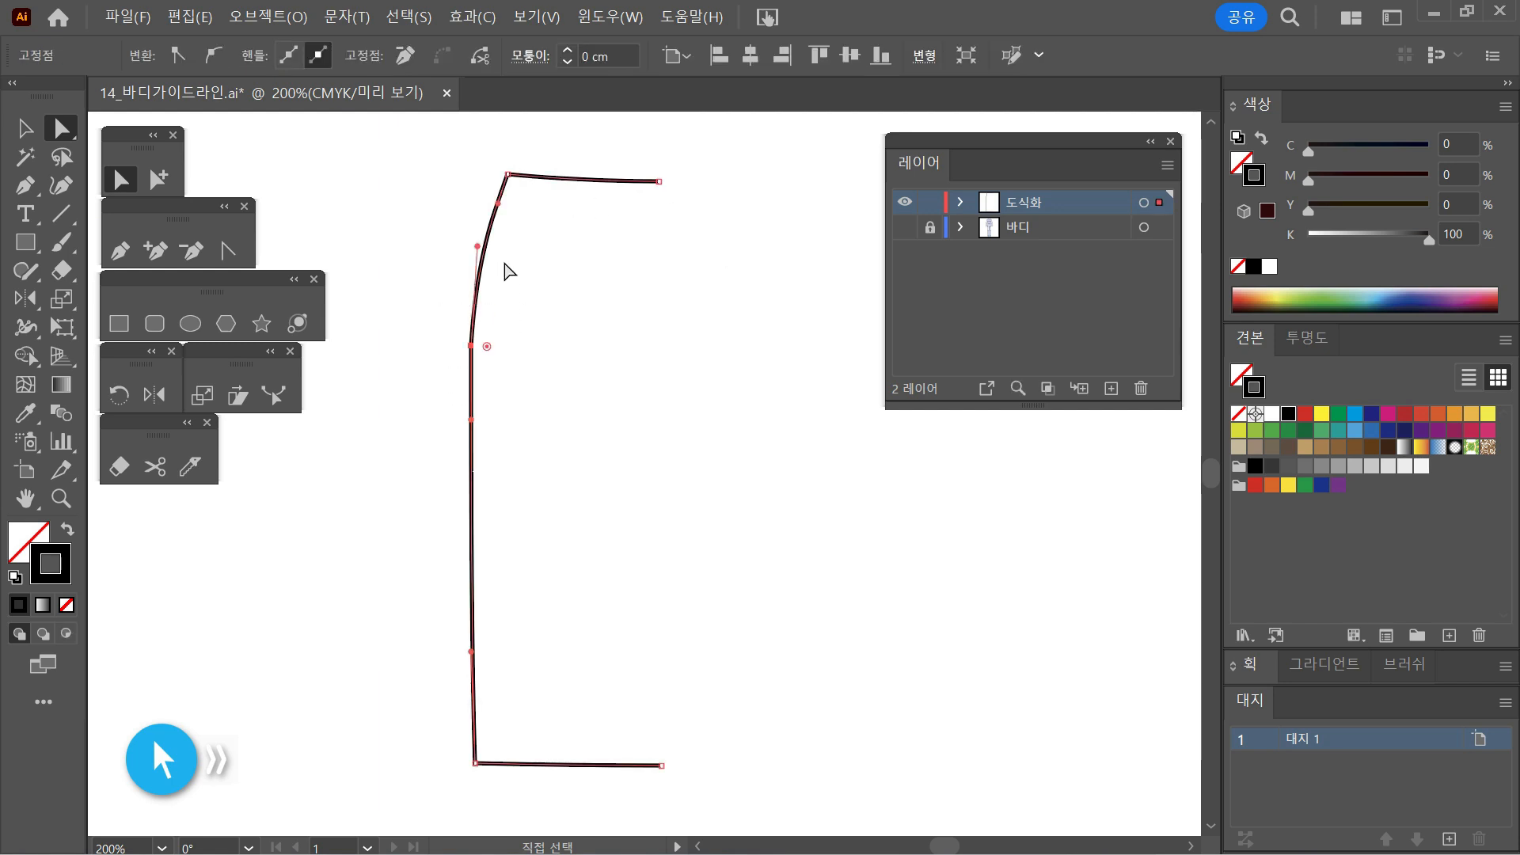
pyautogui.moveTo(530, 365); pyautogui.dragTo(441, 313)
pyautogui.click(611, 364)
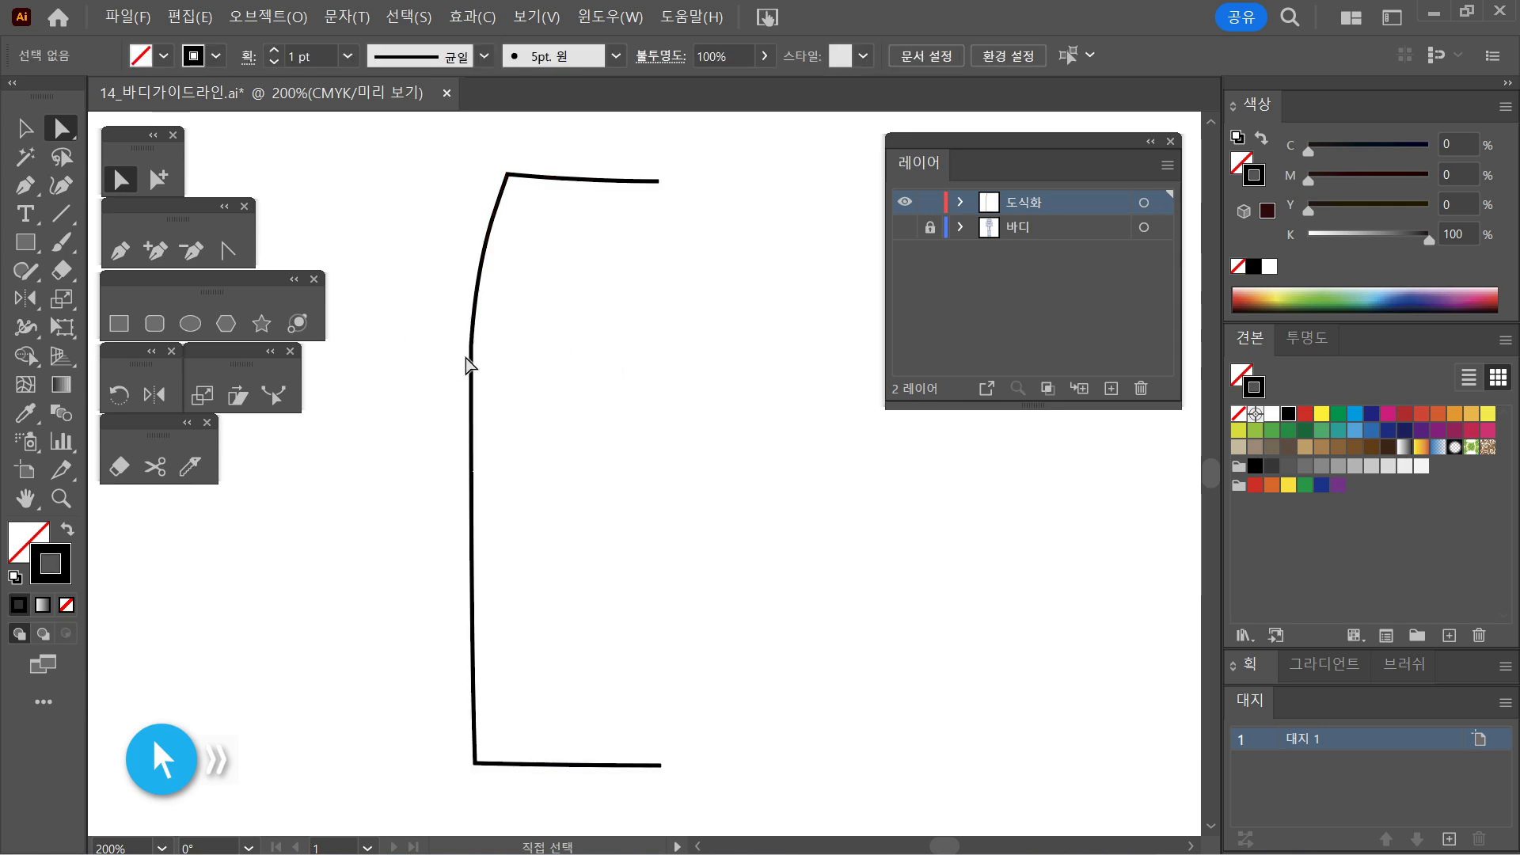
pyautogui.moveTo(513, 366); pyautogui.dragTo(444, 315)
pyautogui.moveTo(472, 428); pyautogui.dragTo(469, 480)
pyautogui.click(558, 425)
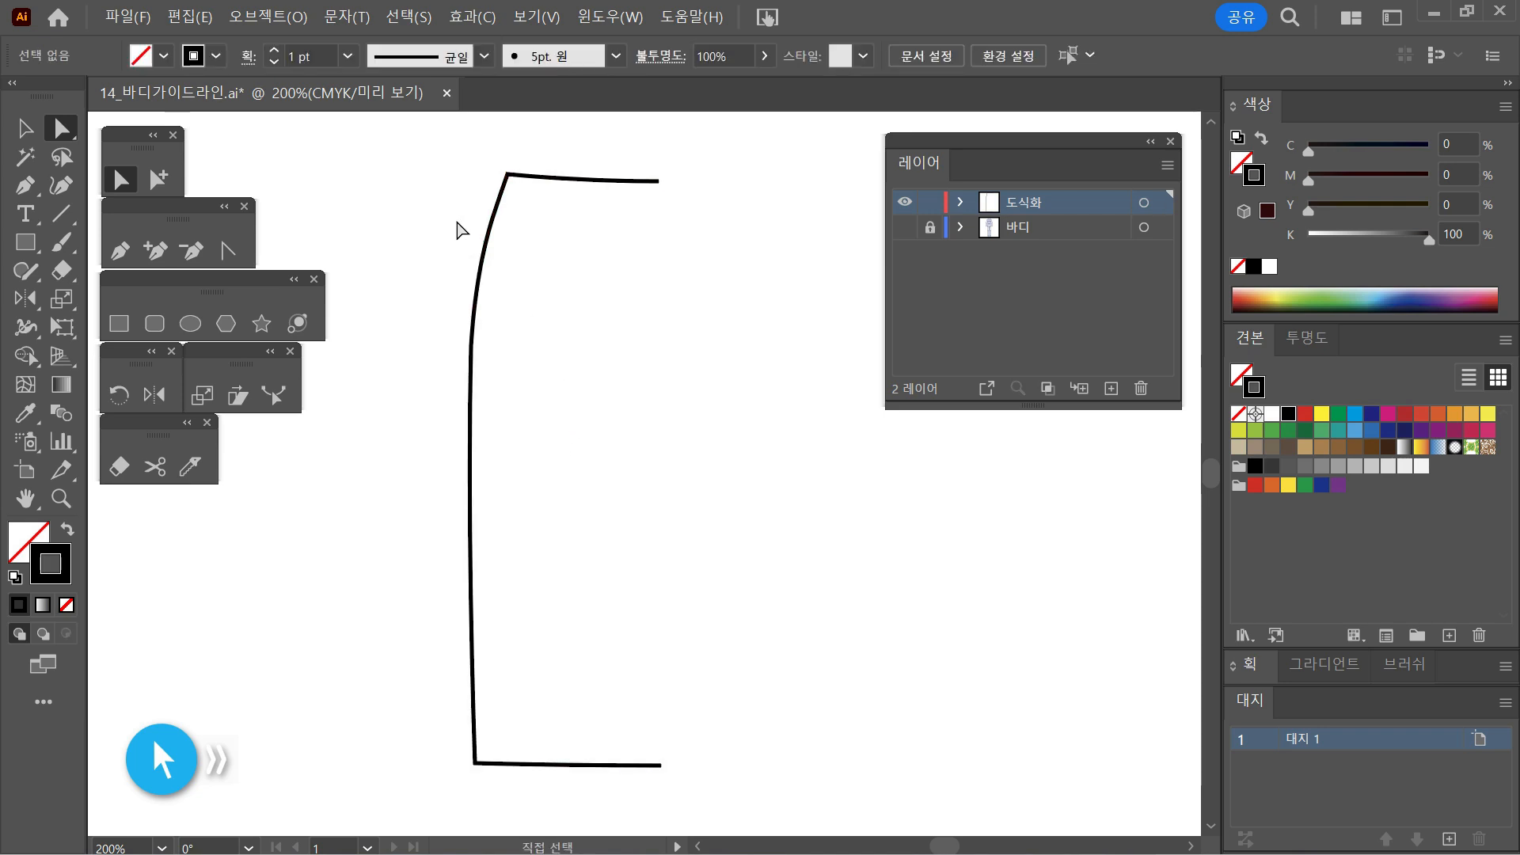
# Step: Reshape the upper hip curve by shortening the hip anchor's upper handle and lengthening the waist corner's handle along the side line
pyautogui.moveTo(457, 222); pyautogui.dragTo(529, 277)
pyautogui.keyDown('ctrl'); pyautogui.click(530, 279); pyautogui.keyUp('ctrl')
pyautogui.keyDown('ctrl'); pyautogui.click(606, 500); pyautogui.keyUp('ctrl')
pyautogui.moveTo(638, 466); pyautogui.dragTo(563, 451)
pyautogui.click(599, 394)
pyautogui.moveTo(480, 335); pyautogui.dragTo(577, 371)
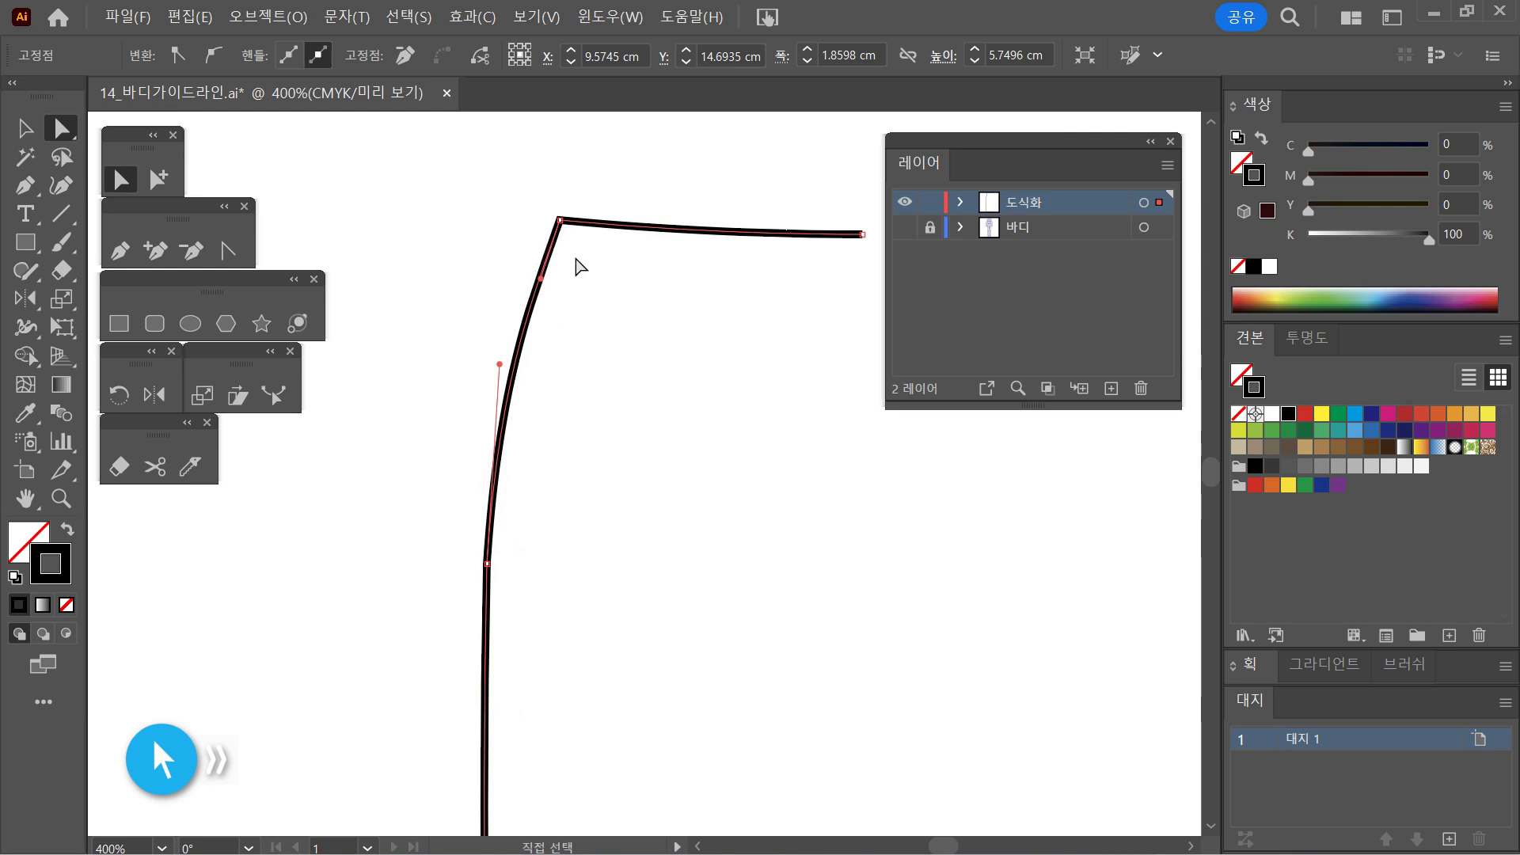
pyautogui.moveTo(500, 366); pyautogui.dragTo(492, 444)
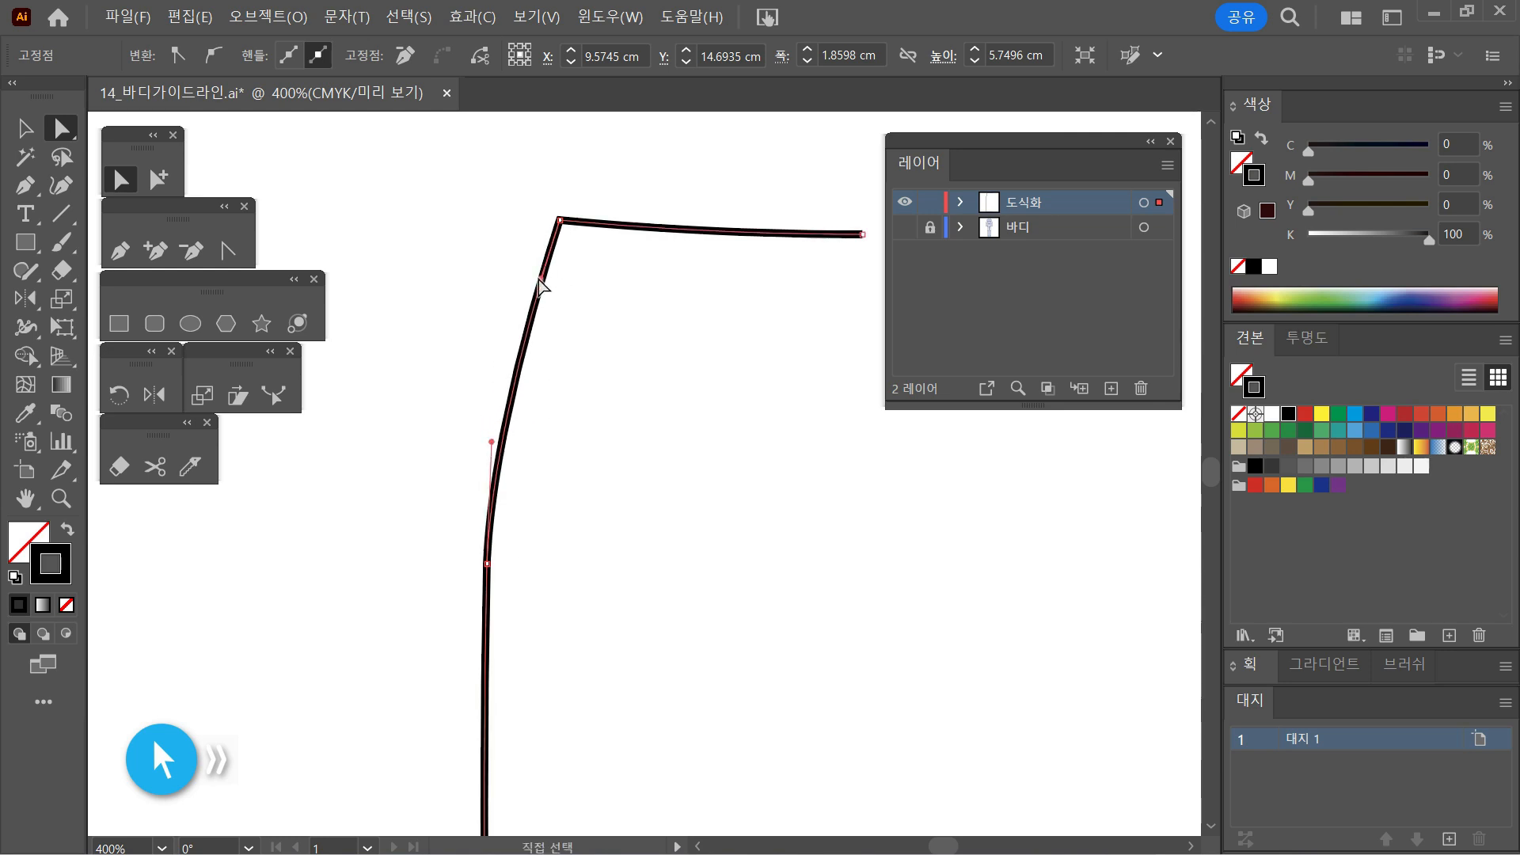
pyautogui.click(589, 447)
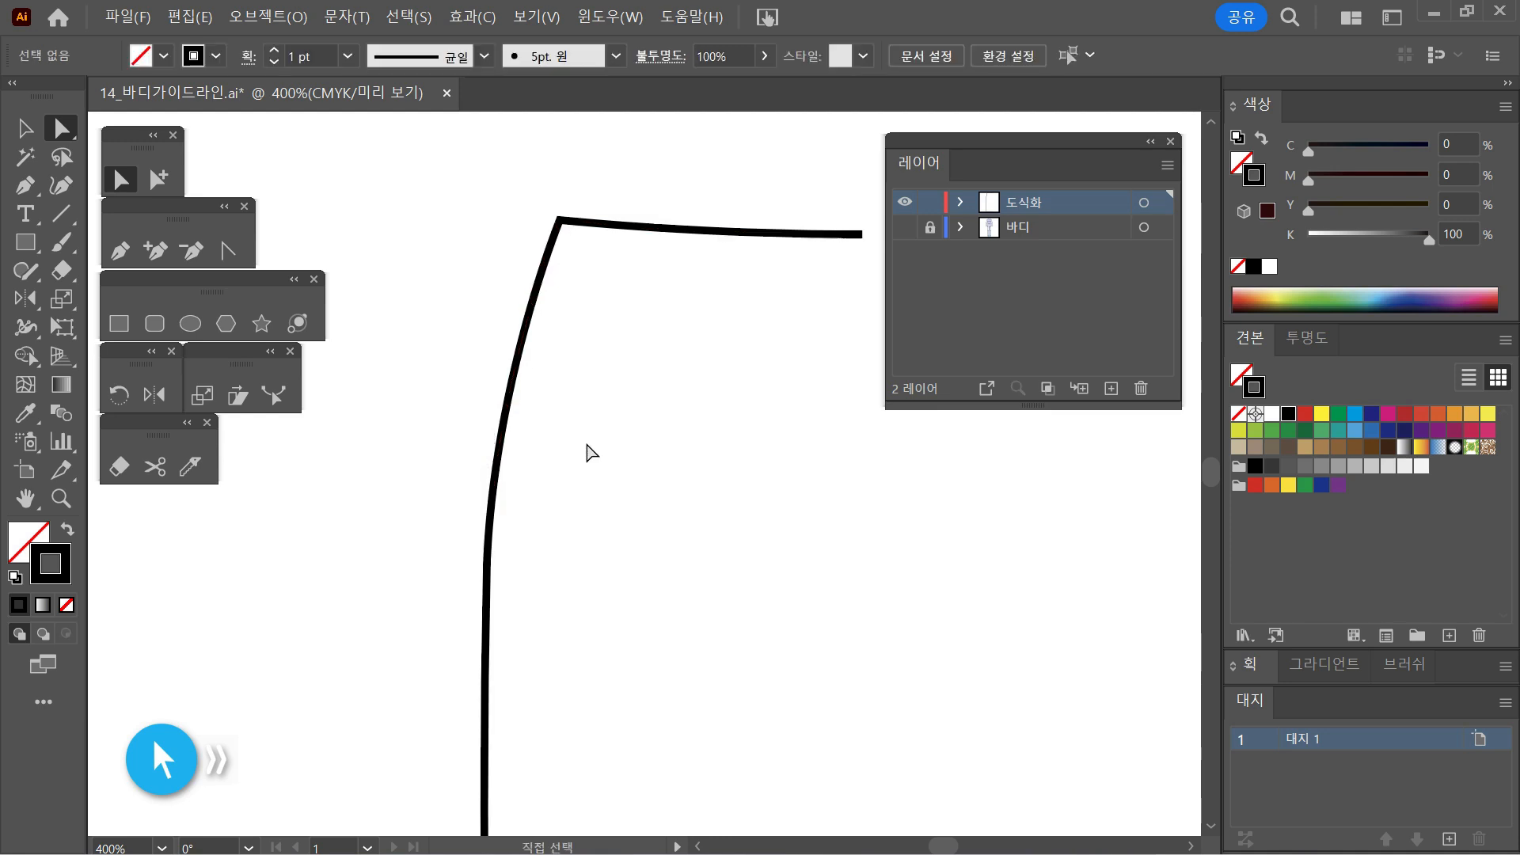
# Step: Show the 바디 guide layer and move the waistline's outer corner point horizontally inward, closer to the body's side line
pyautogui.moveTo(505, 208); pyautogui.dragTo(631, 295)
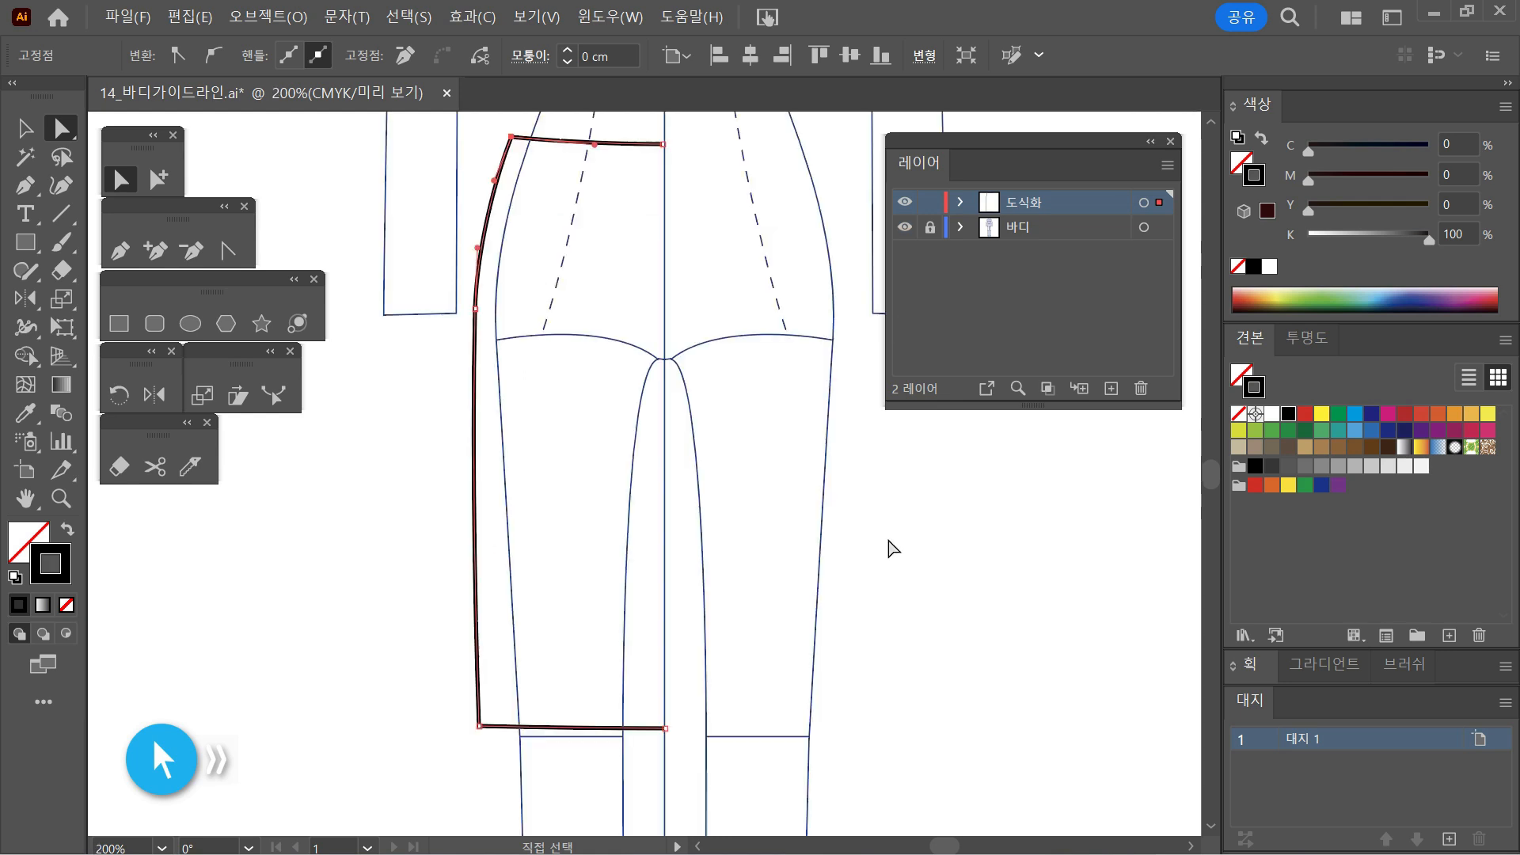
pyautogui.click(887, 542)
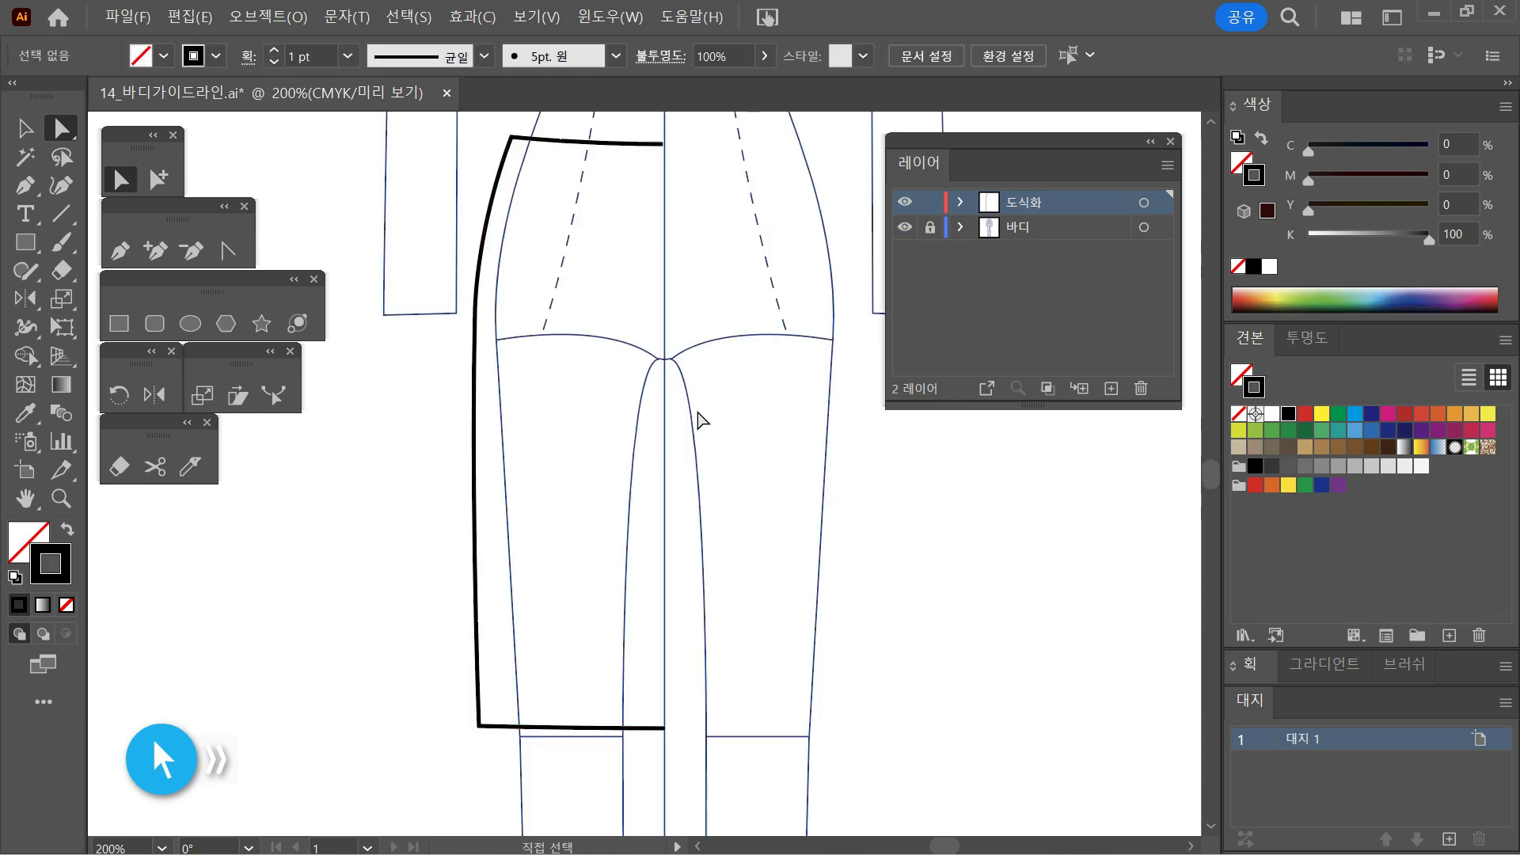
pyautogui.scroll(2, 695, 410)
pyautogui.hotkey('ctrl', 'space')
pyautogui.click(596, 323)
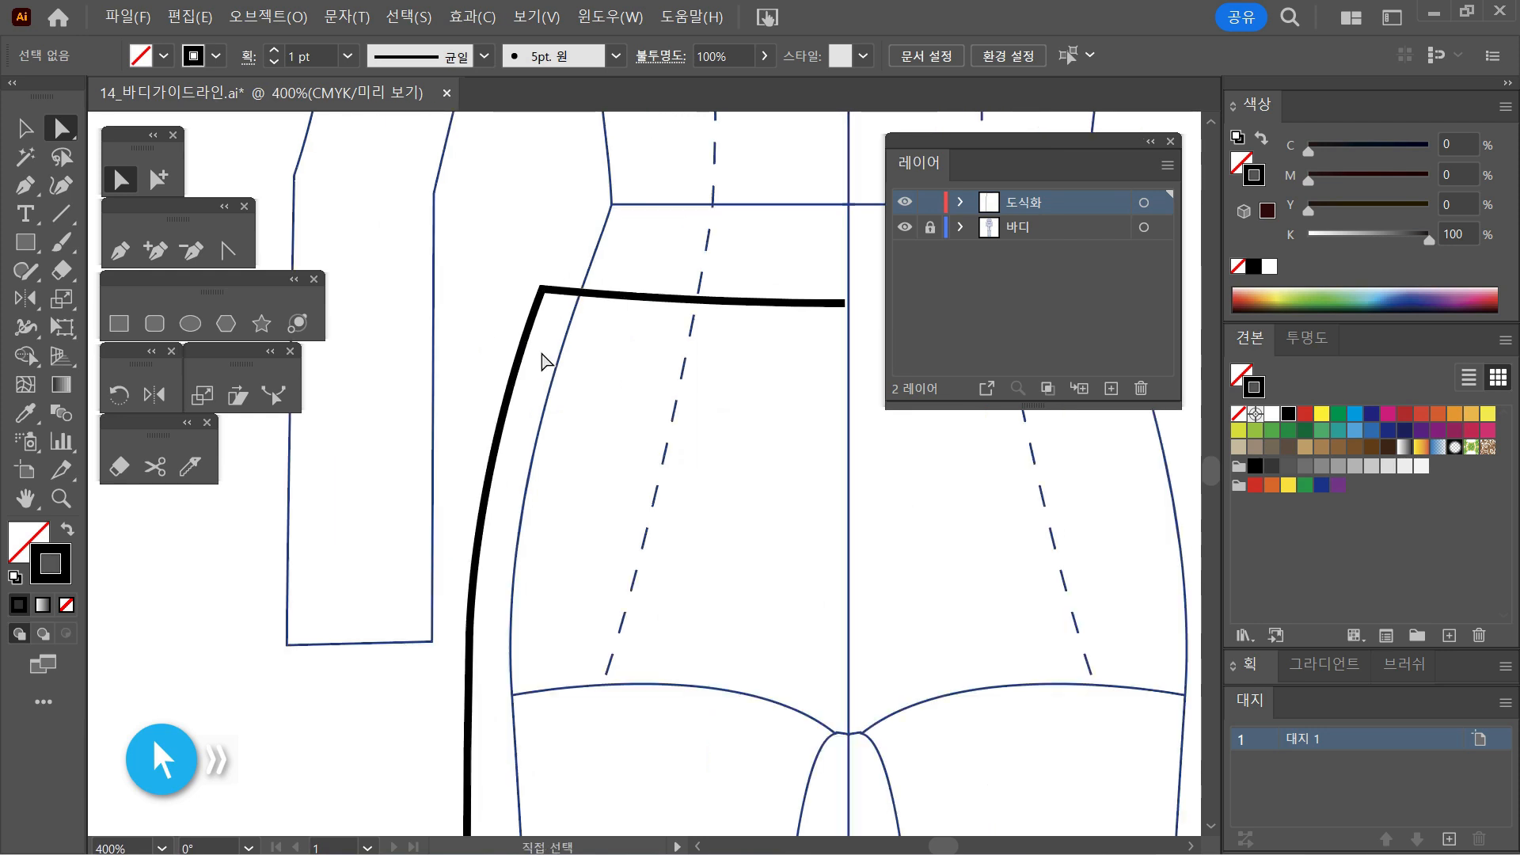
pyautogui.moveTo(608, 407); pyautogui.dragTo(540, 399)
pyautogui.moveTo(434, 251); pyautogui.dragTo(520, 333)
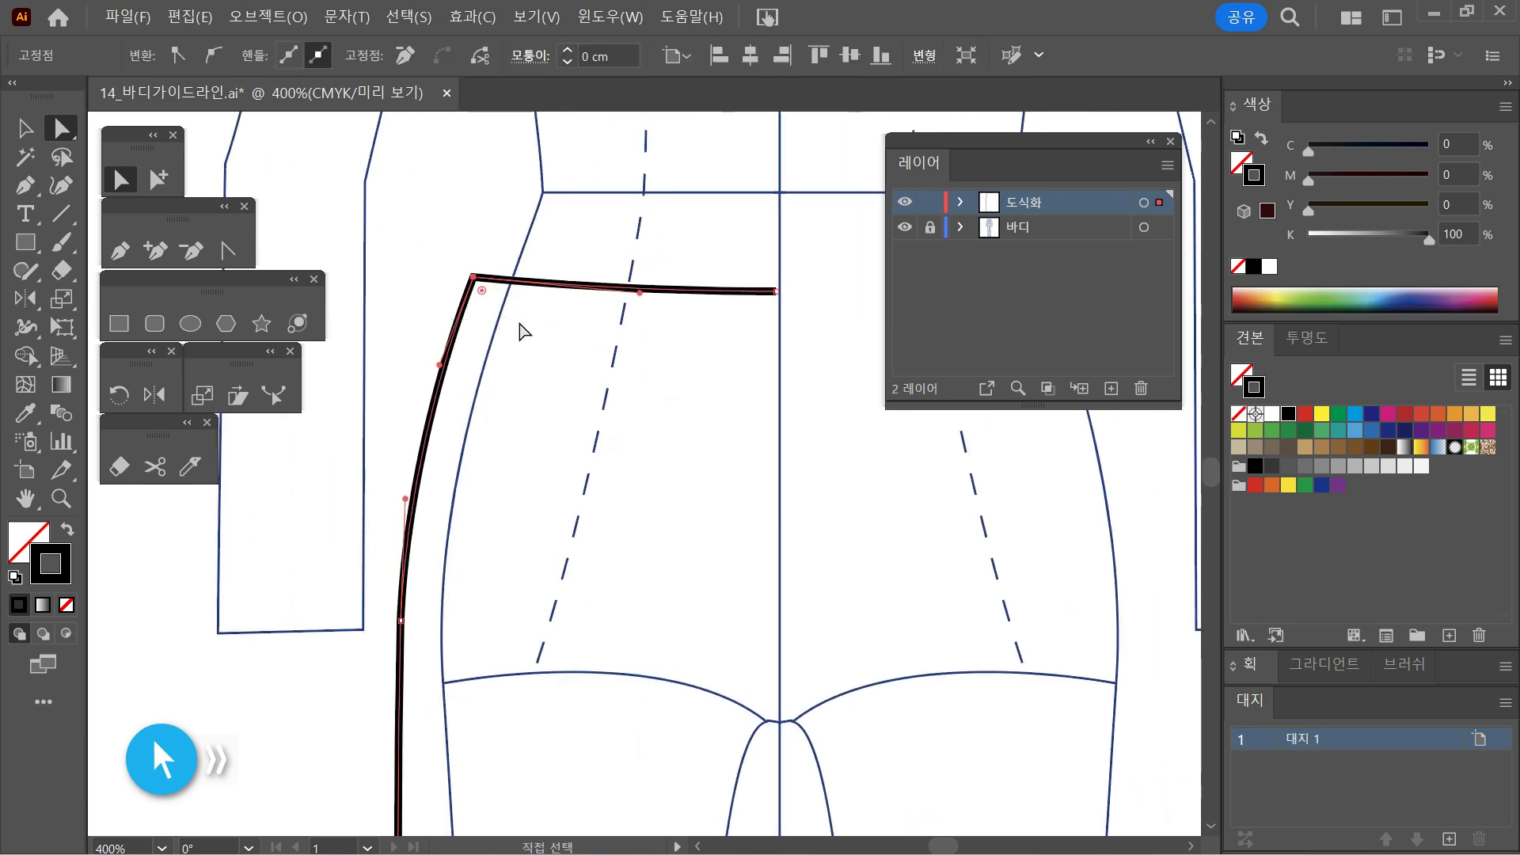
pyautogui.hotkey('ctrl', 'shift', 'a')
pyautogui.click(474, 276)
pyautogui.moveTo(475, 276); pyautogui.dragTo(497, 276)
pyautogui.click(721, 497)
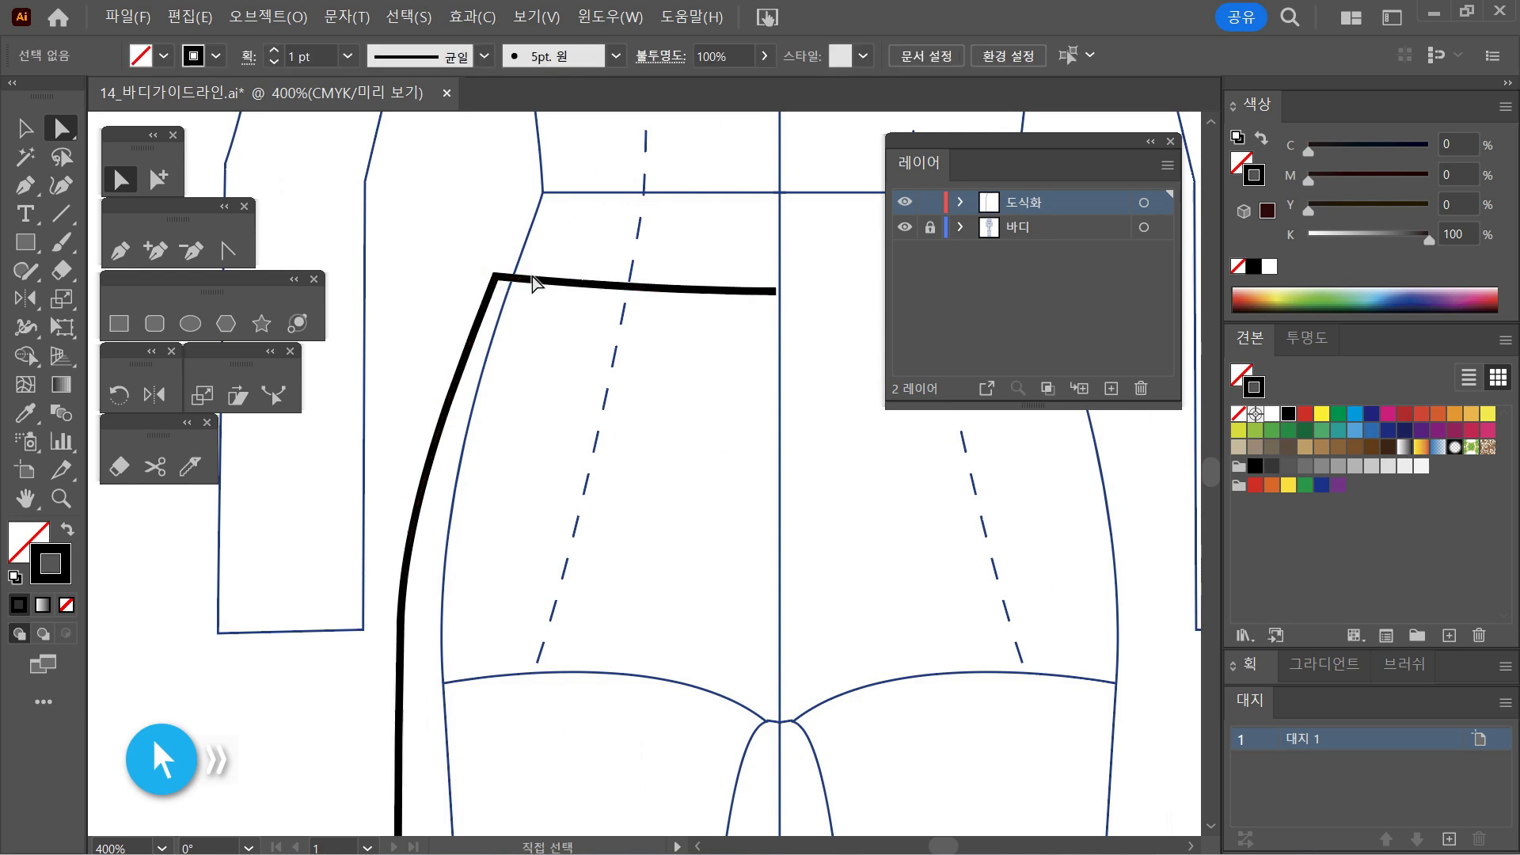
# Step: Move the side line's hip-level anchor slightly inward, closer to the body guide
pyautogui.scroll(-3, 606, 396)
pyautogui.scroll(-2, 625, 352)
pyautogui.moveTo(509, 313); pyautogui.dragTo(567, 370)
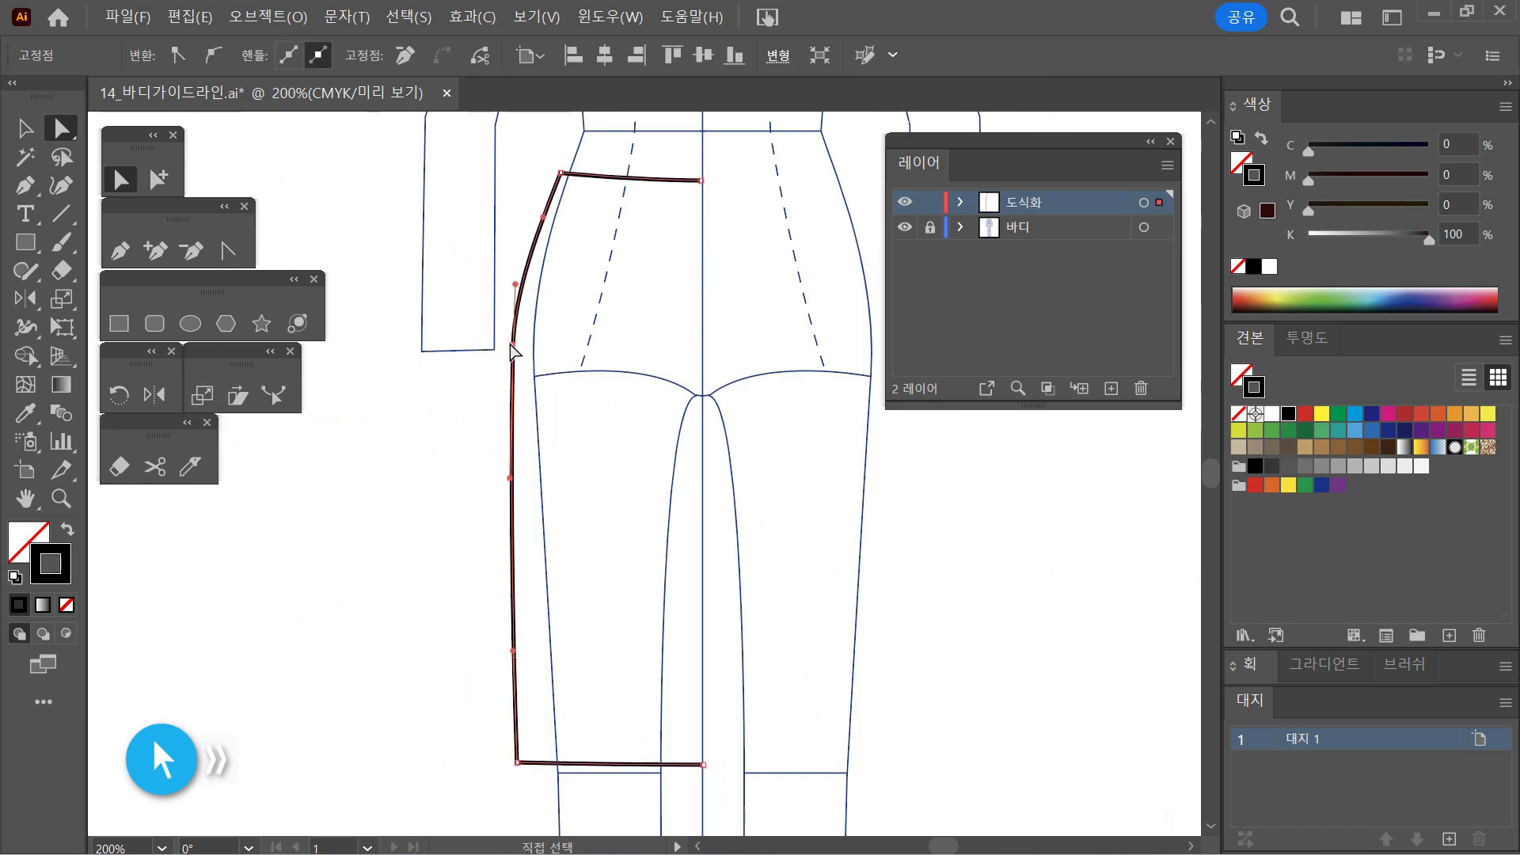
pyautogui.moveTo(513, 347); pyautogui.dragTo(525, 355)
pyautogui.click(635, 438)
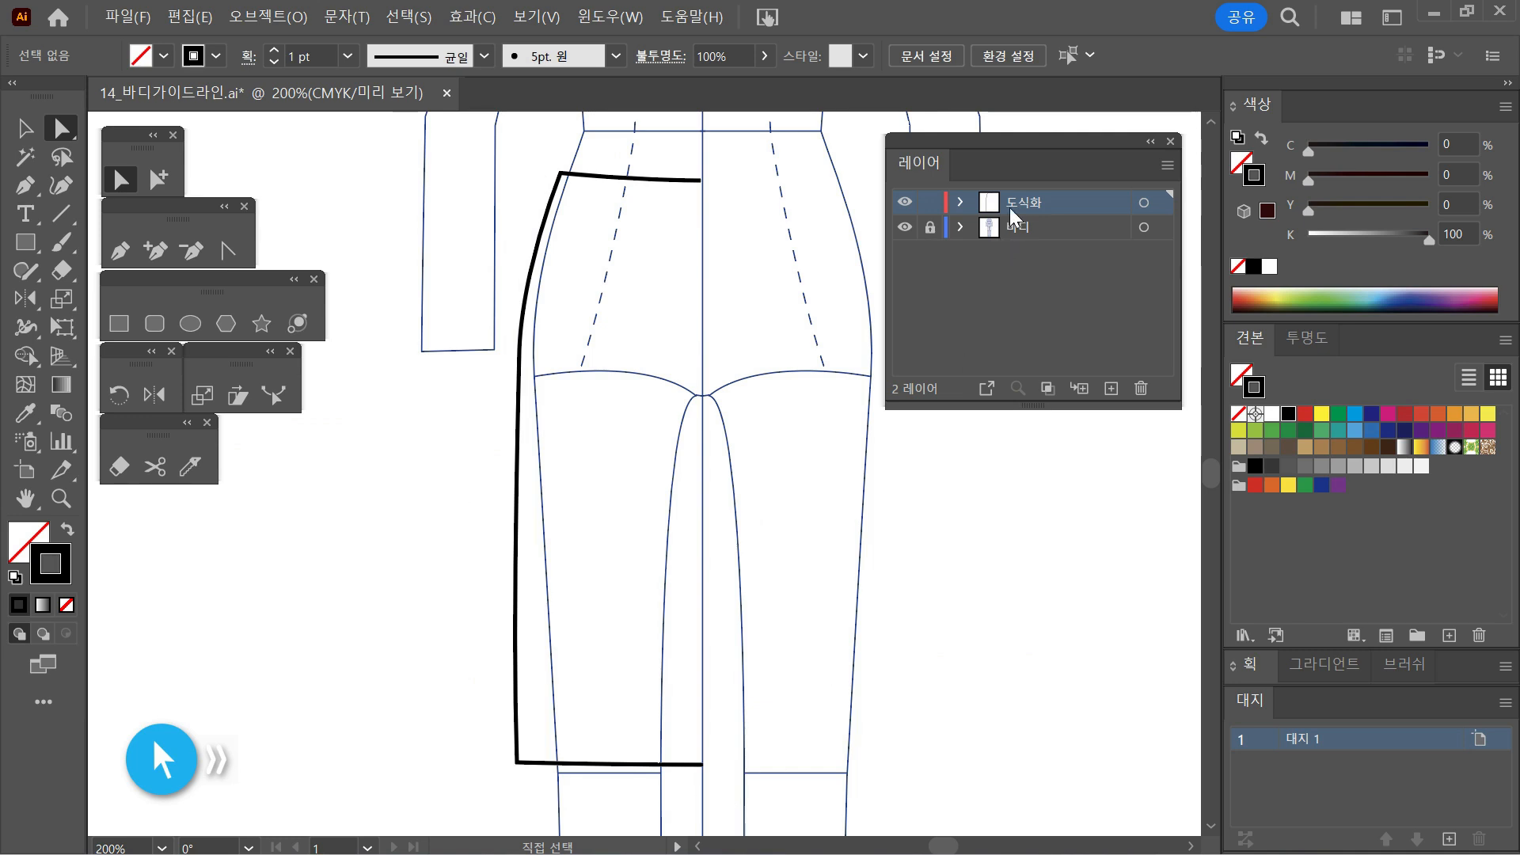
# Step: Hide the 바디 guide layer and examine the outline's hem and waist anchor points on their own
pyautogui.click(905, 229)
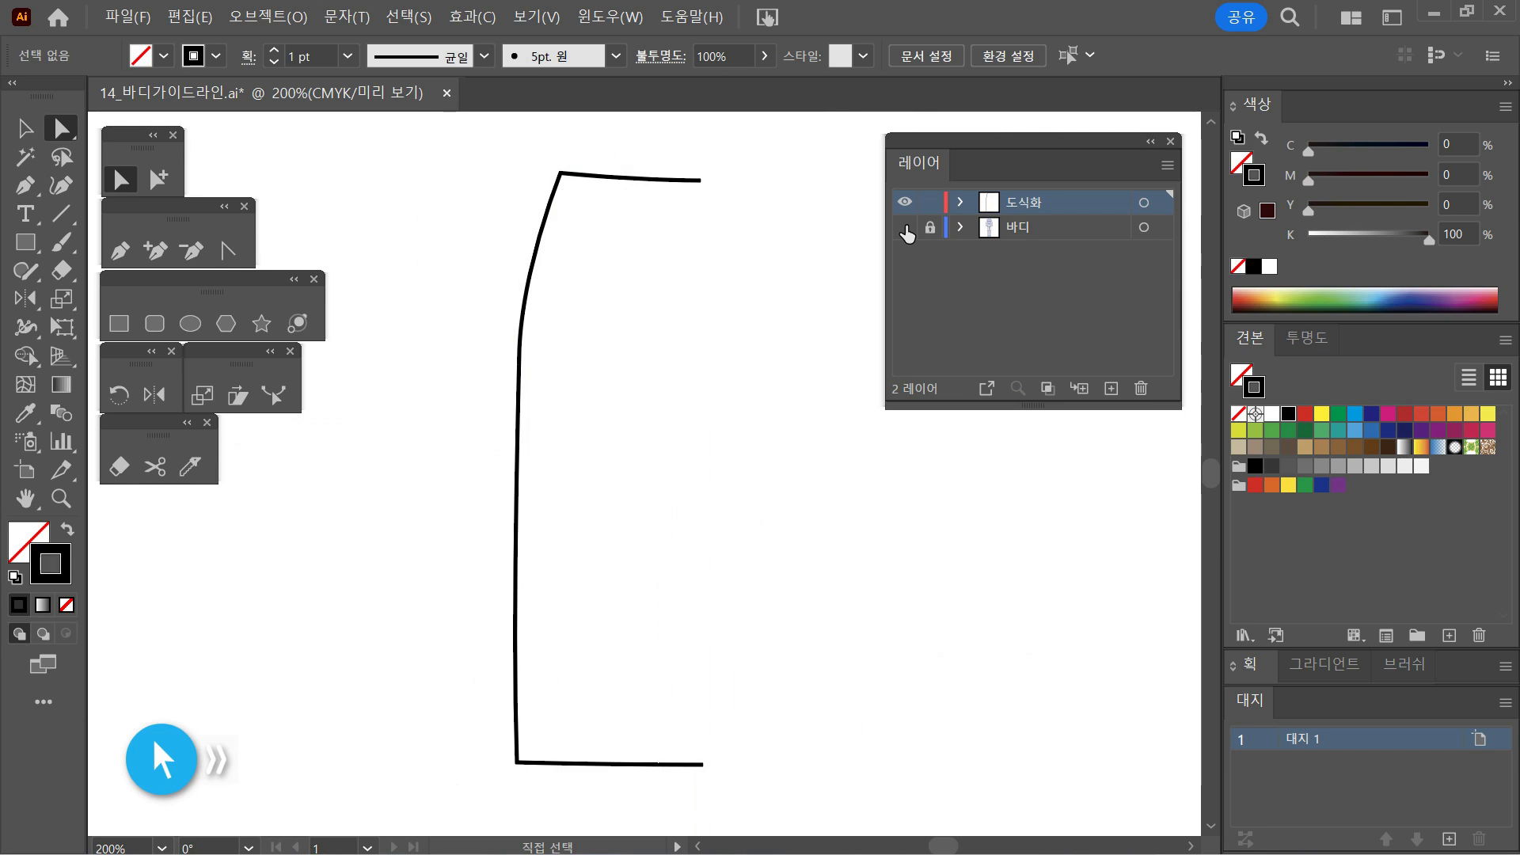
pyautogui.moveTo(442, 708); pyautogui.dragTo(821, 803)
pyautogui.click(791, 801)
pyautogui.moveTo(727, 222); pyautogui.dragTo(691, 149)
pyautogui.moveTo(543, 151); pyautogui.dragTo(588, 190)
pyautogui.click(550, 367)
pyautogui.moveTo(477, 717); pyautogui.dragTo(586, 807)
pyautogui.moveTo(727, 798); pyautogui.dragTo(645, 668)
pyautogui.click(855, 621)
# Step: Select both hem anchor points and try shorter lengths by moving the hem line straight up and partway back down
pyautogui.moveTo(419, 704); pyautogui.dragTo(783, 729)
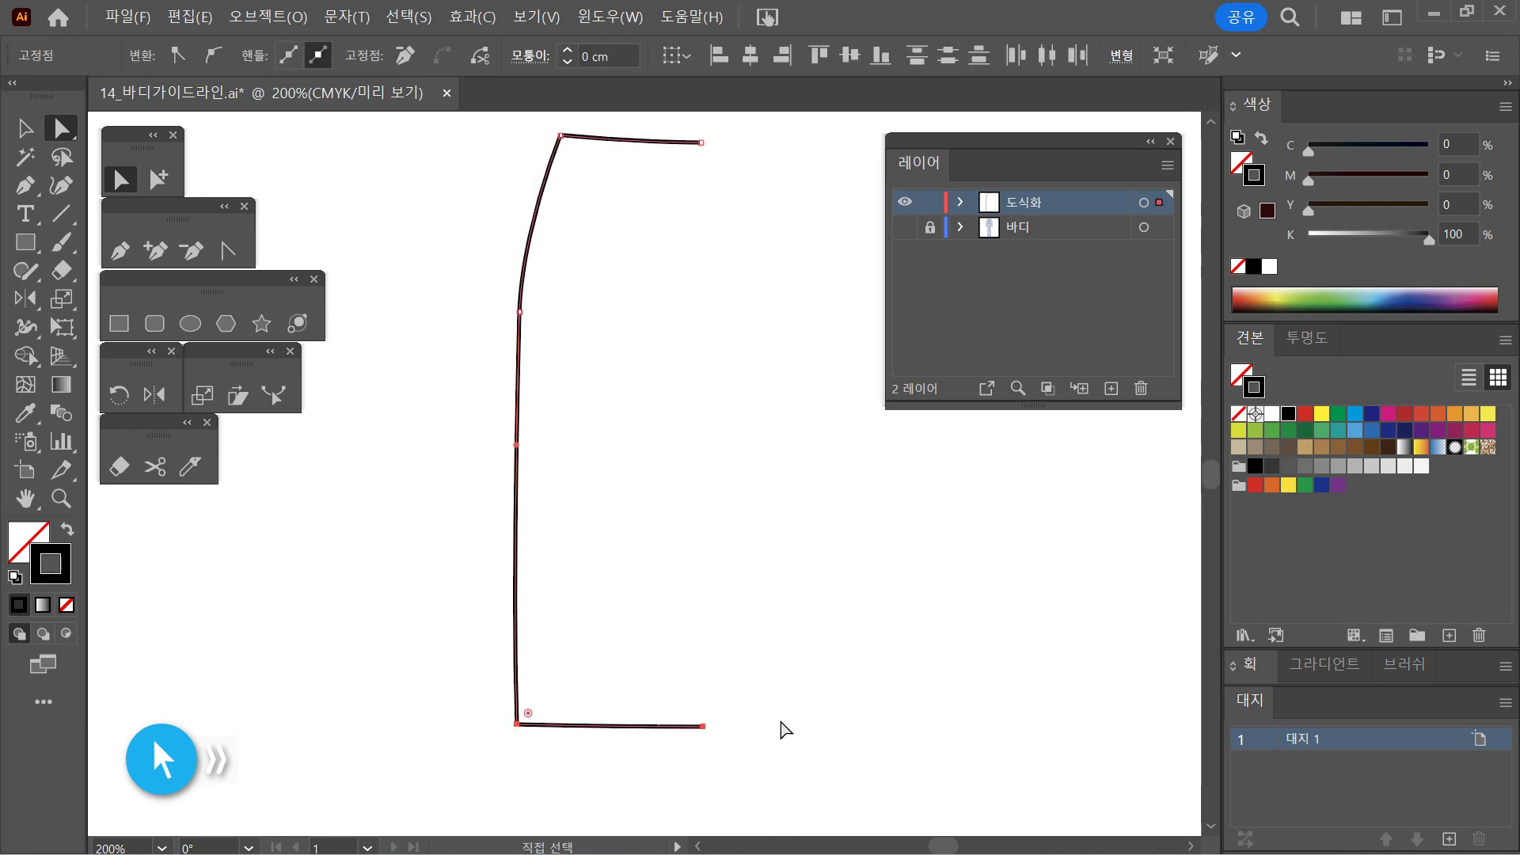
pyautogui.press('Up')
pyautogui.press('Up')
pyautogui.press('Up')
pyautogui.press('Up')
pyautogui.press('Up')
pyautogui.press('Up')
pyautogui.press('Up')
pyautogui.press('Up')
pyautogui.press('Up')
pyautogui.press('Up')
pyautogui.press('Up')
pyautogui.press('Up')
pyautogui.press('Up')
pyautogui.press('Up')
pyautogui.press('Up')
pyautogui.press('Up')
pyautogui.press('Up')
pyautogui.press('Up')
pyautogui.press('Up')
pyautogui.press('Up')
pyautogui.press('Up')
pyautogui.press('Up')
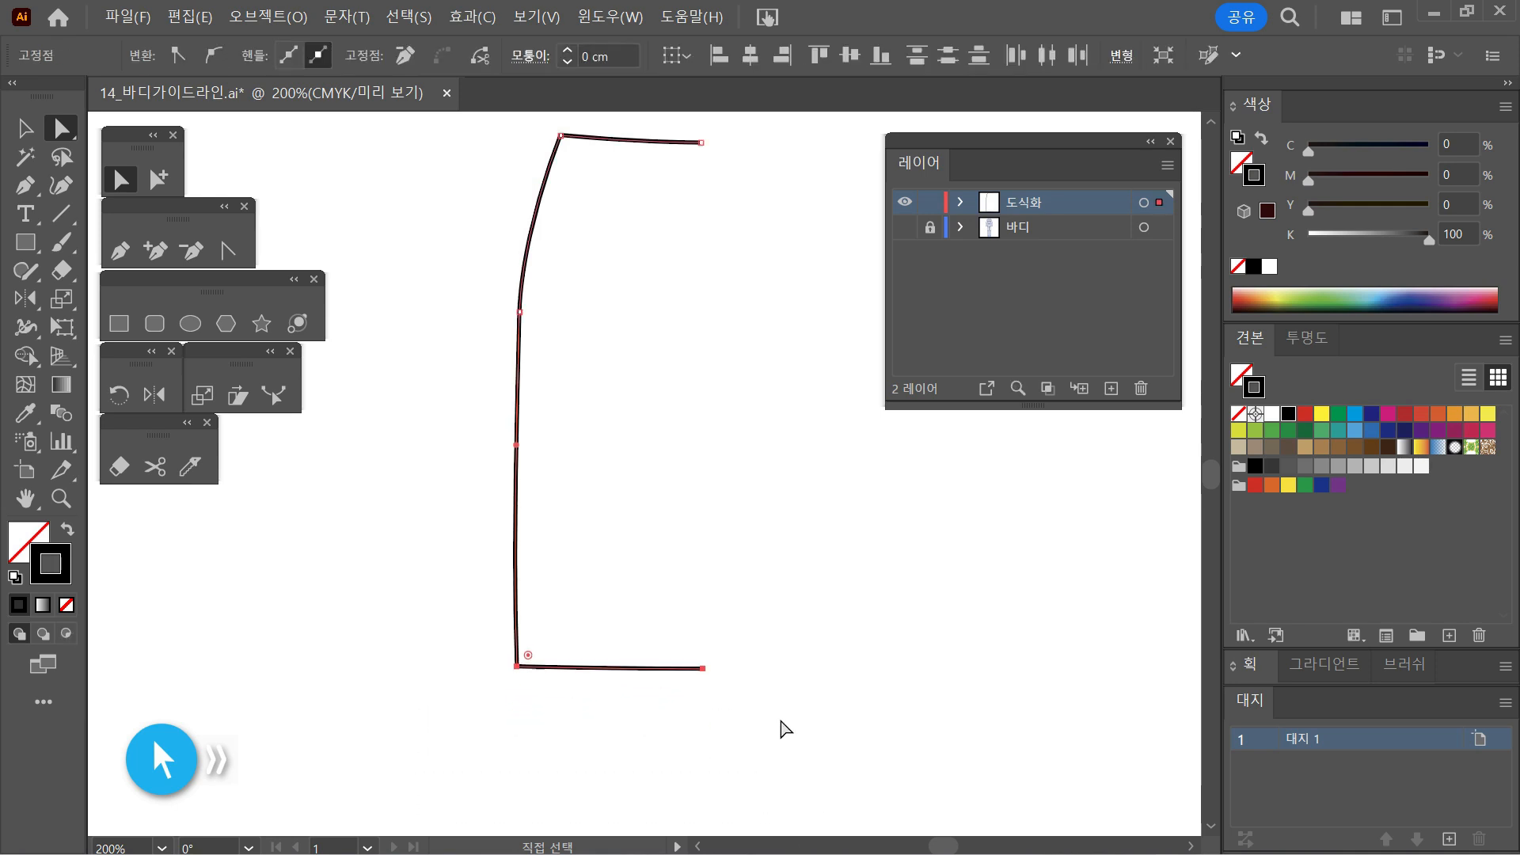
pyautogui.press('Up')
pyautogui.press('Up')
pyautogui.press('Up')
pyautogui.press('Up')
pyautogui.press('Up')
pyautogui.press('Up')
pyautogui.press('Up')
pyautogui.press('Up')
pyautogui.press('Up')
pyautogui.press('Up')
pyautogui.press('Up')
pyautogui.press('Up')
pyautogui.press('Up')
pyautogui.press('Up')
pyautogui.press('Up')
pyautogui.press('Up')
pyautogui.press('Up')
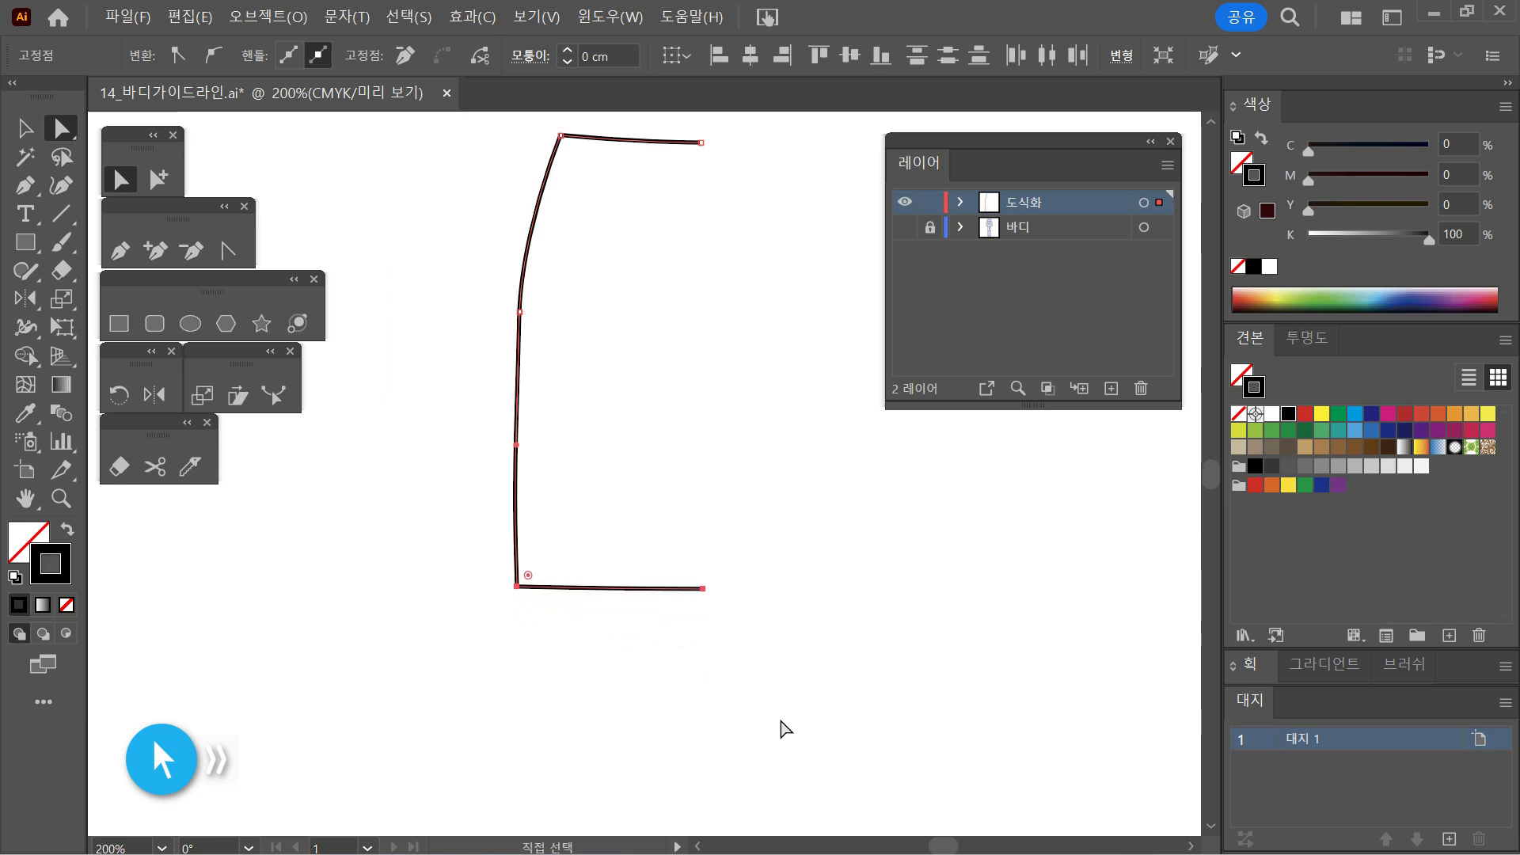
pyautogui.press('Down')
pyautogui.press('Down')
pyautogui.press('Down')
pyautogui.press('Down')
pyautogui.press('Down')
pyautogui.press('Down')
pyautogui.press('Down')
pyautogui.press('Down')
pyautogui.press('Down')
pyautogui.press('Down')
pyautogui.press('Down')
pyautogui.press('Down')
pyautogui.press('Down')
pyautogui.press('Down')
pyautogui.press('Down')
pyautogui.press('Down')
pyautogui.press('Down')
pyautogui.press('Down')
pyautogui.press('Down')
pyautogui.press('Down')
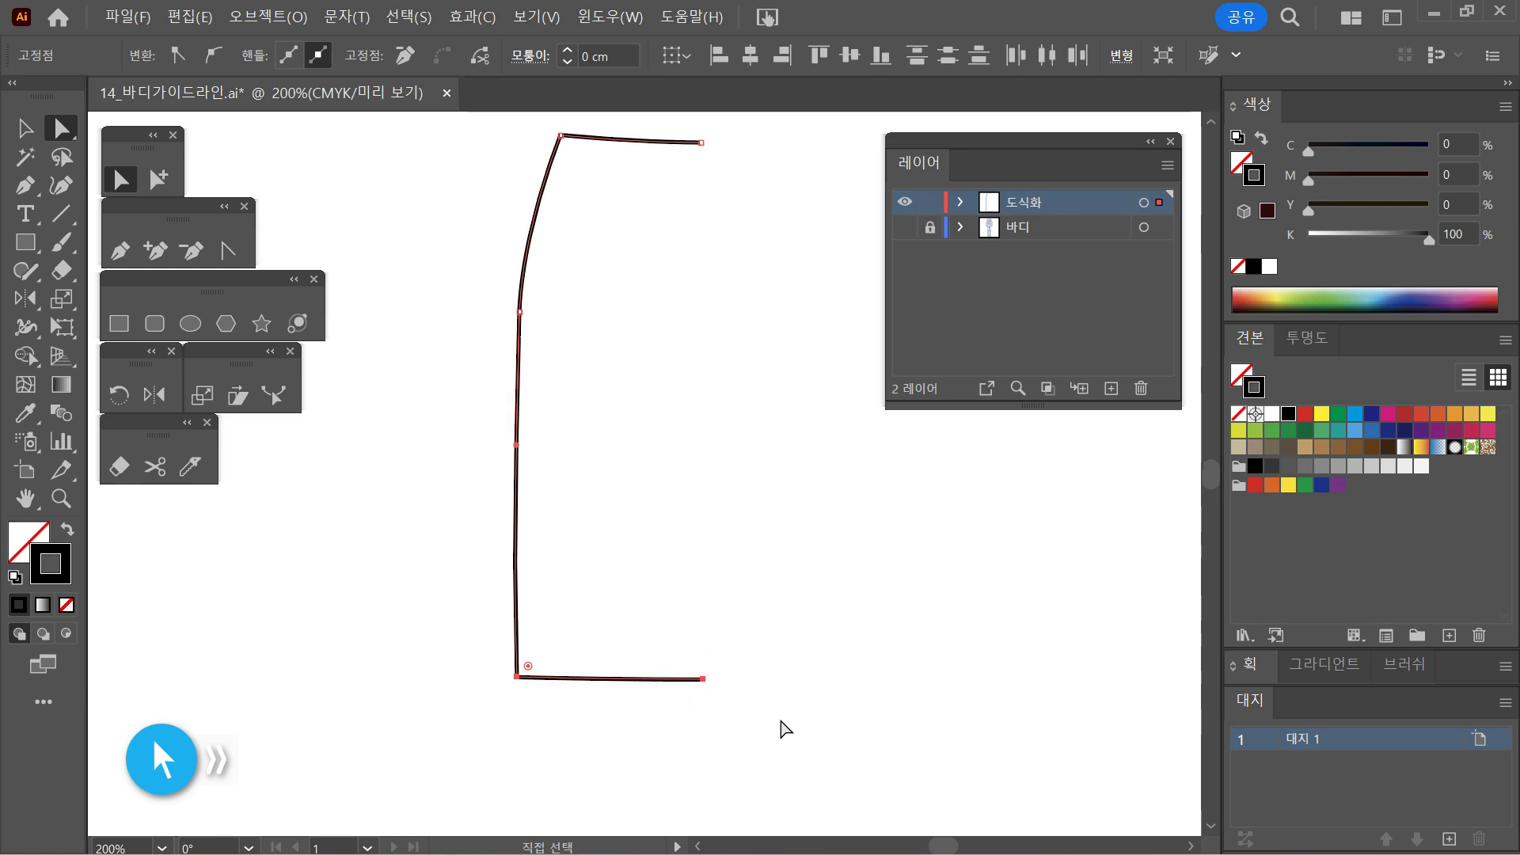
# Step: Show the 바디 guide layer and move both hem anchor points straight down to the knee guide line
pyautogui.click(905, 228)
pyautogui.moveTo(395, 635); pyautogui.dragTo(779, 727)
pyautogui.press('Down')
pyautogui.press('Down')
pyautogui.press('Down')
pyautogui.press('Down')
pyautogui.press('Down')
pyautogui.press('Down')
pyautogui.press('Down')
pyautogui.press('Down')
pyautogui.press('Down')
pyautogui.press('Down')
pyautogui.press('Down')
pyautogui.press('Down')
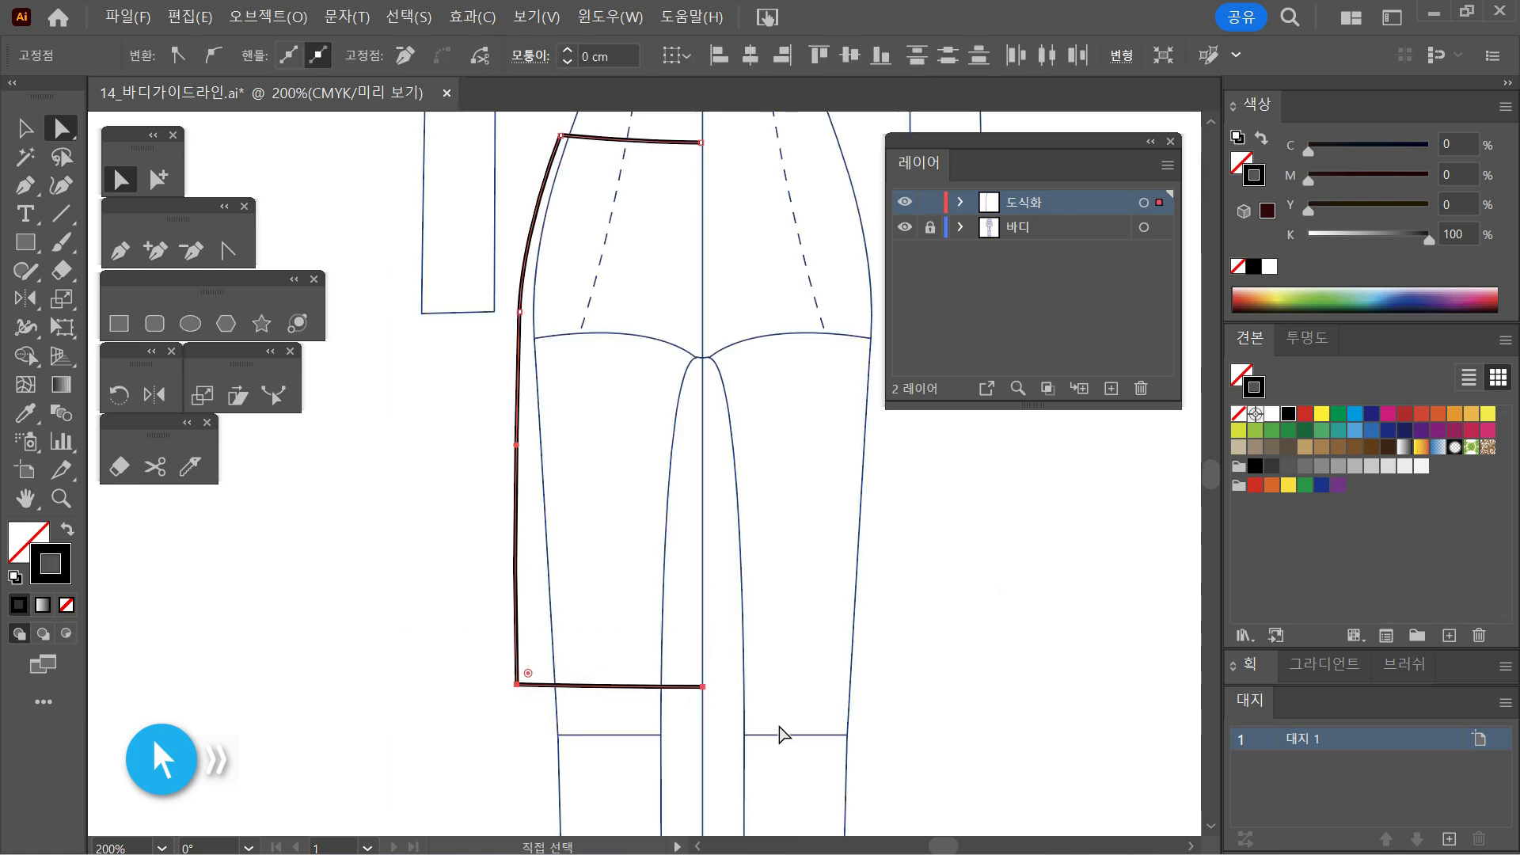
pyautogui.press('Down')
pyautogui.press('Down')
pyautogui.press('Down')
pyautogui.press('Down')
pyautogui.press('Down')
pyautogui.press('Down')
pyautogui.press('Down')
pyautogui.press('Down')
pyautogui.press('Down')
pyautogui.press('Down')
pyautogui.press('Down')
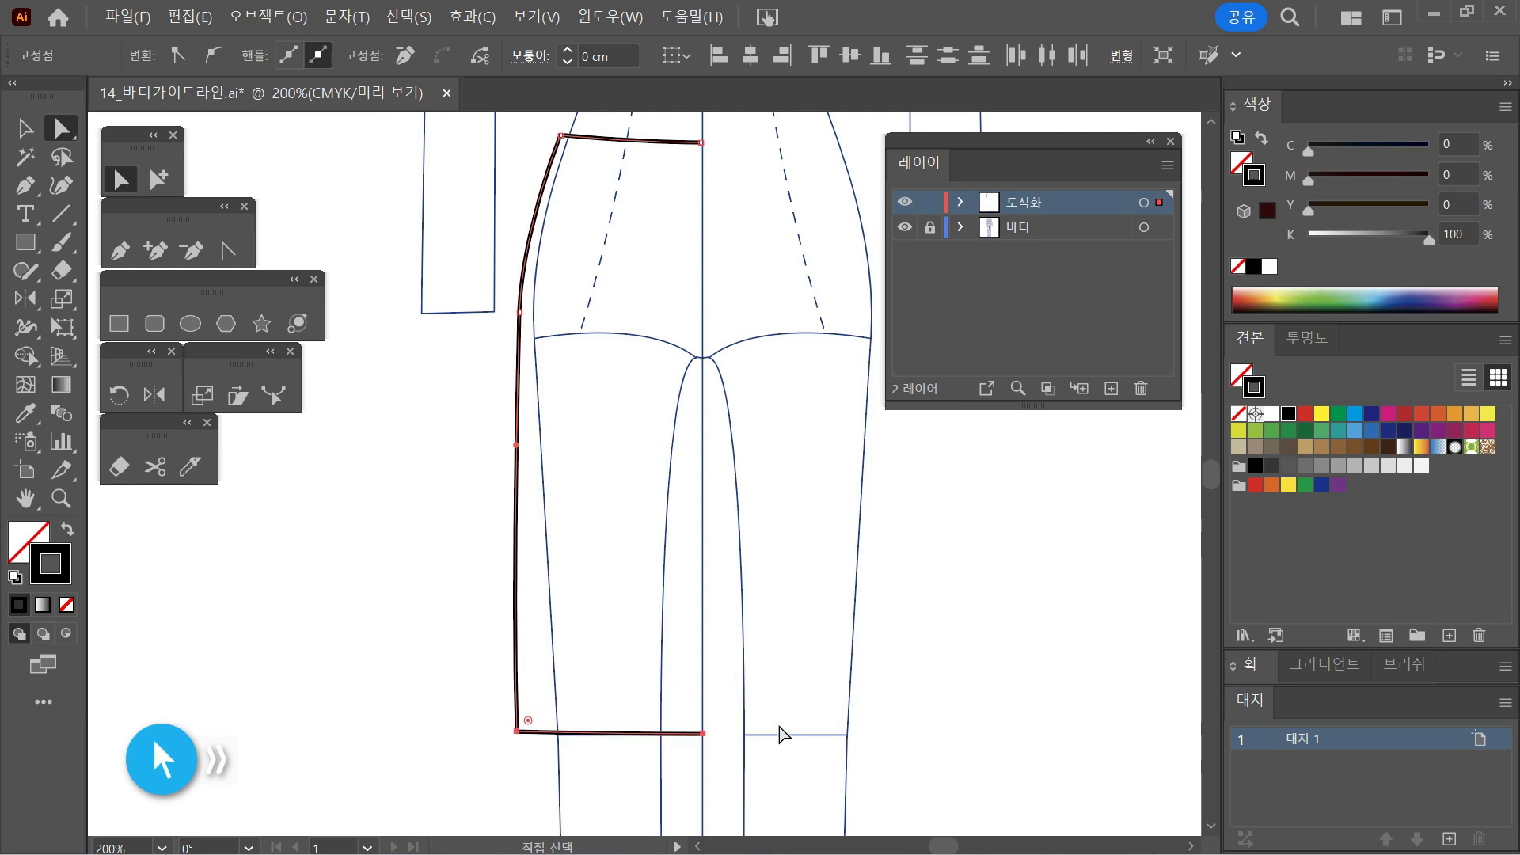
pyautogui.click(782, 717)
pyautogui.moveTo(682, 543); pyautogui.dragTo(646, 573)
pyautogui.click(1135, 300)
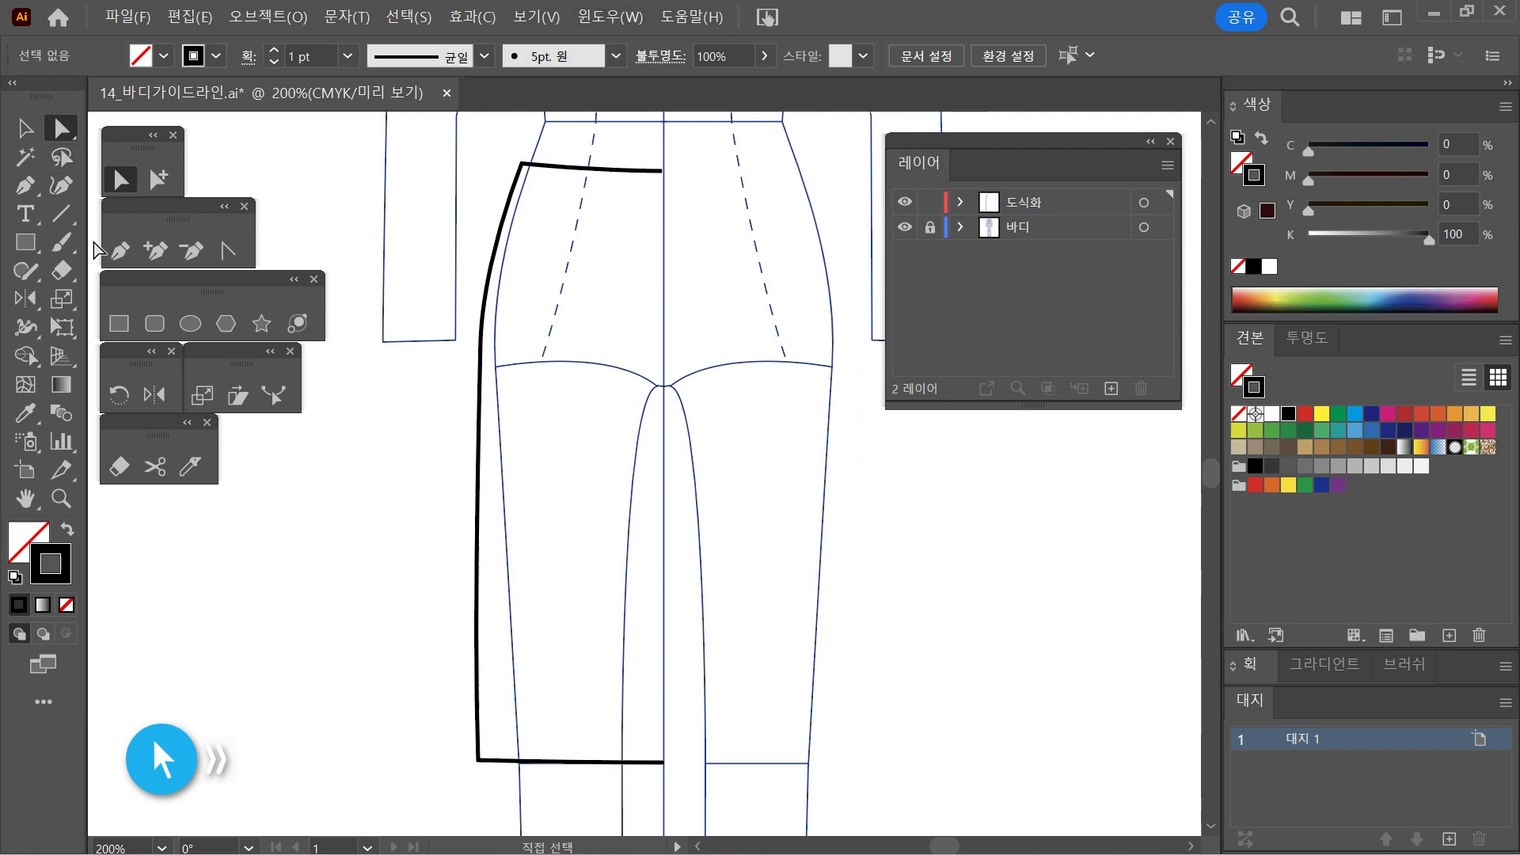
# Step: Examine the side line's hip anchor, waist corner and handles, comparing the outline with the body guide hidden and shown
pyautogui.click(121, 252)
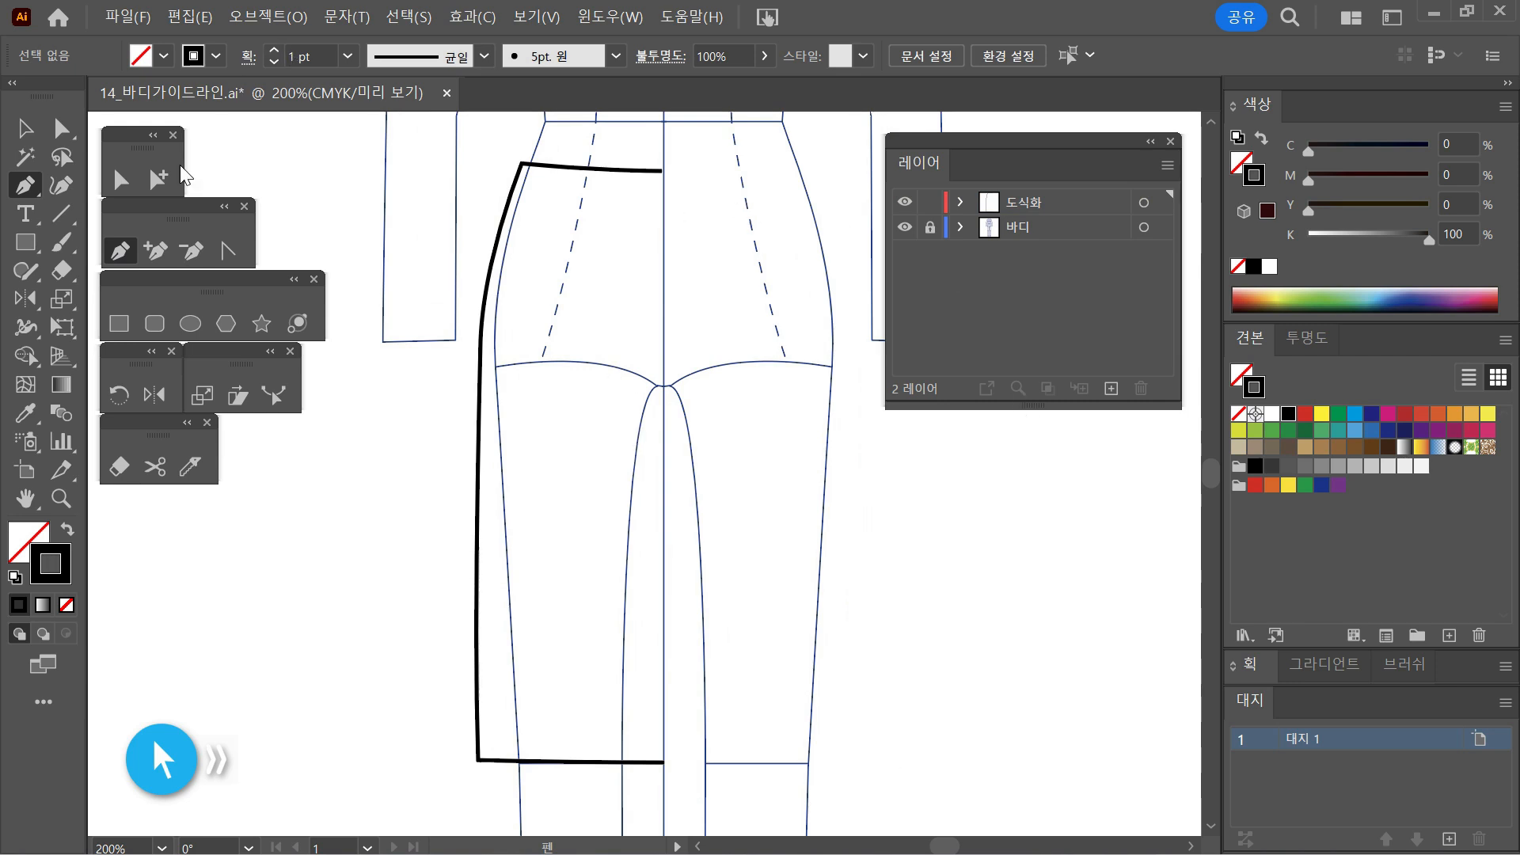
pyautogui.click(123, 179)
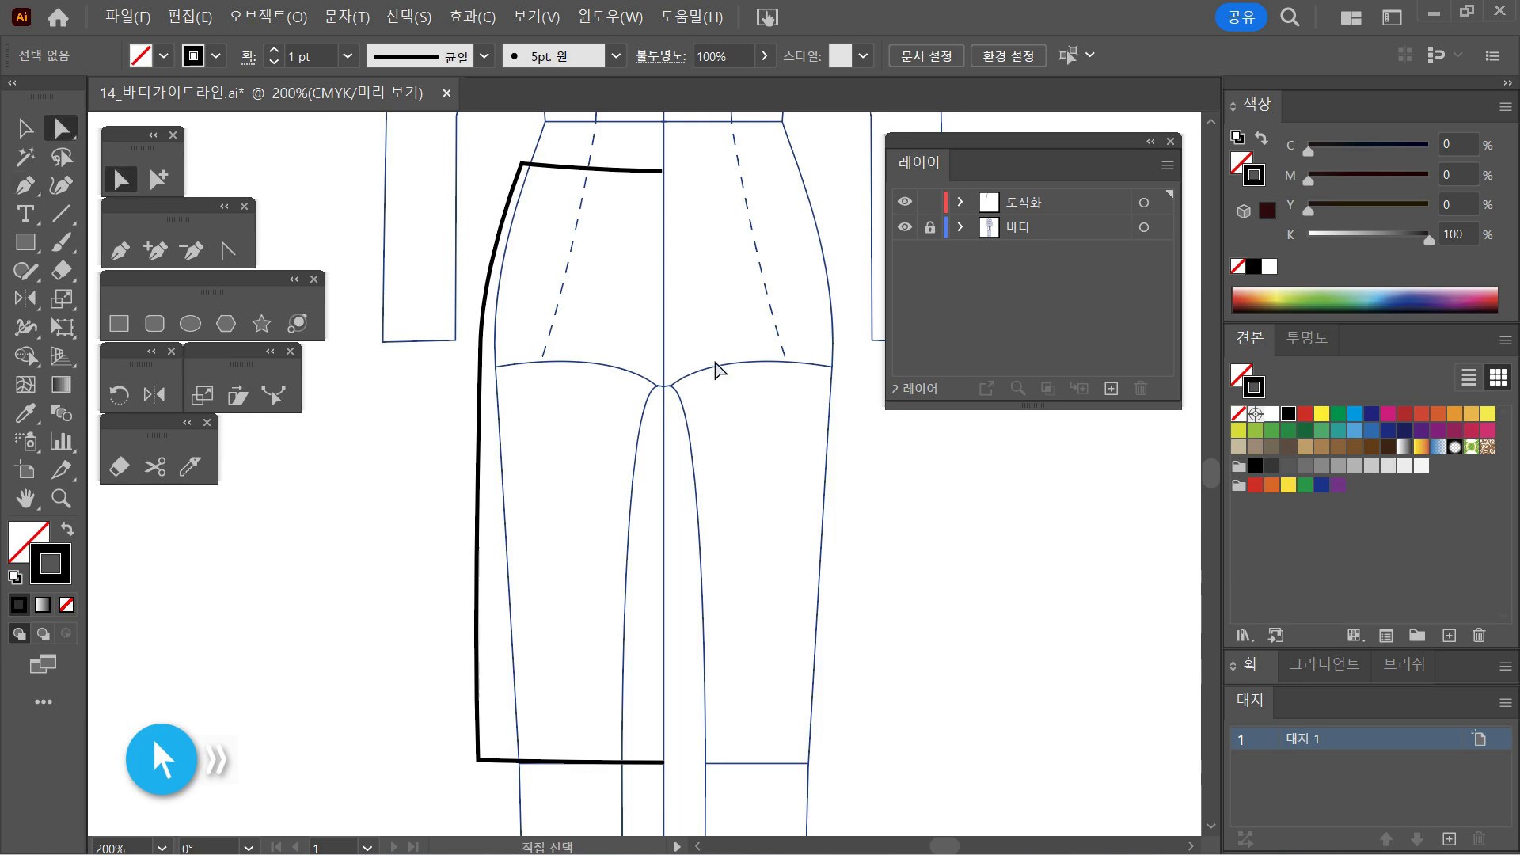
pyautogui.click(905, 228)
pyautogui.click(906, 228)
pyautogui.moveTo(528, 341); pyautogui.dragTo(462, 313)
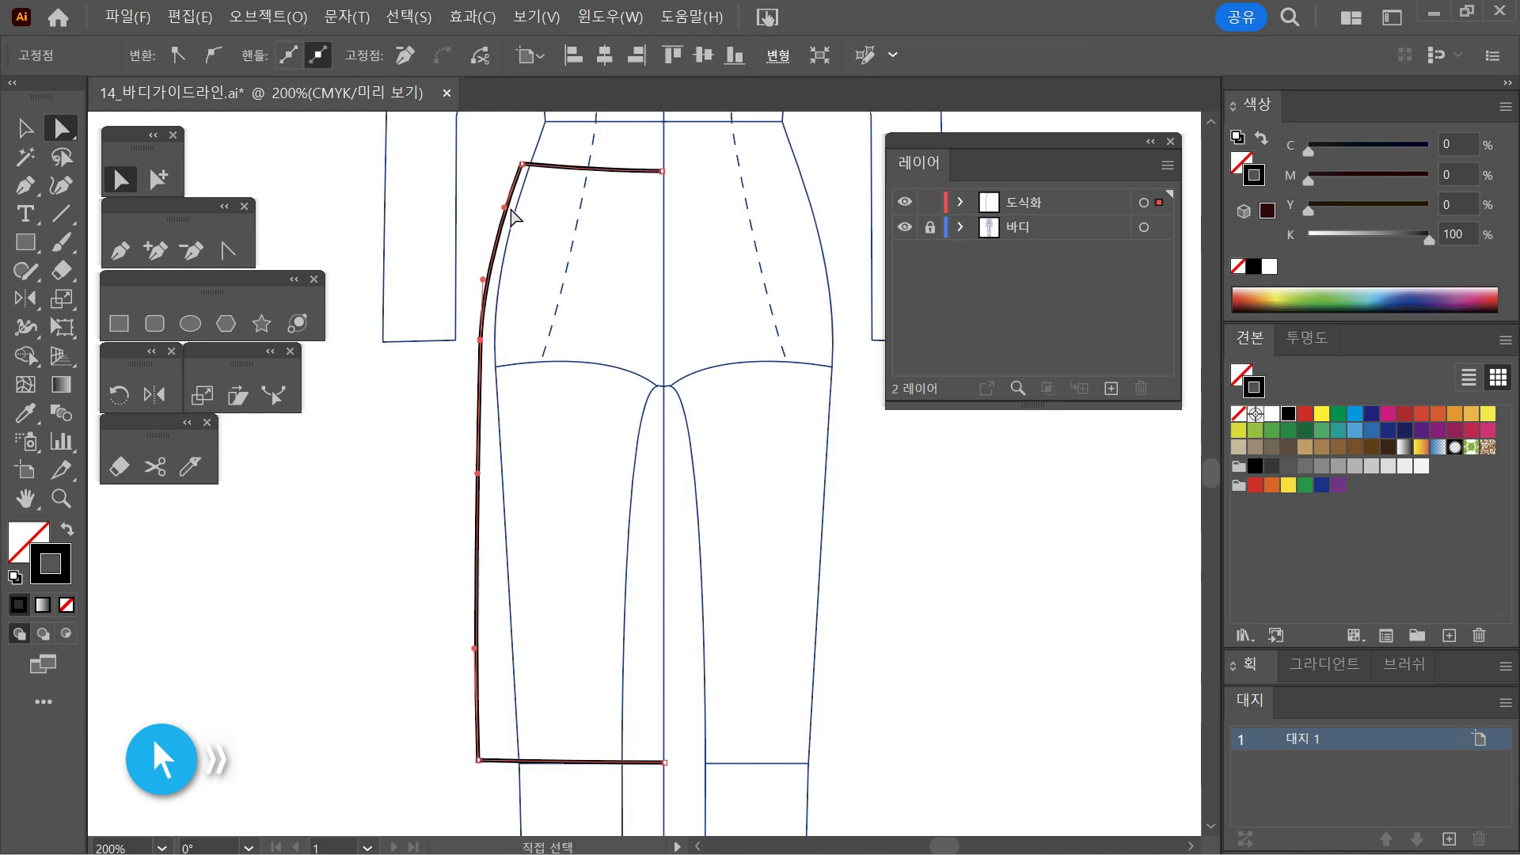
pyautogui.click(522, 164)
pyautogui.moveTo(536, 360); pyautogui.dragTo(464, 321)
pyautogui.click(532, 262)
pyautogui.moveTo(533, 262); pyautogui.dragTo(456, 226)
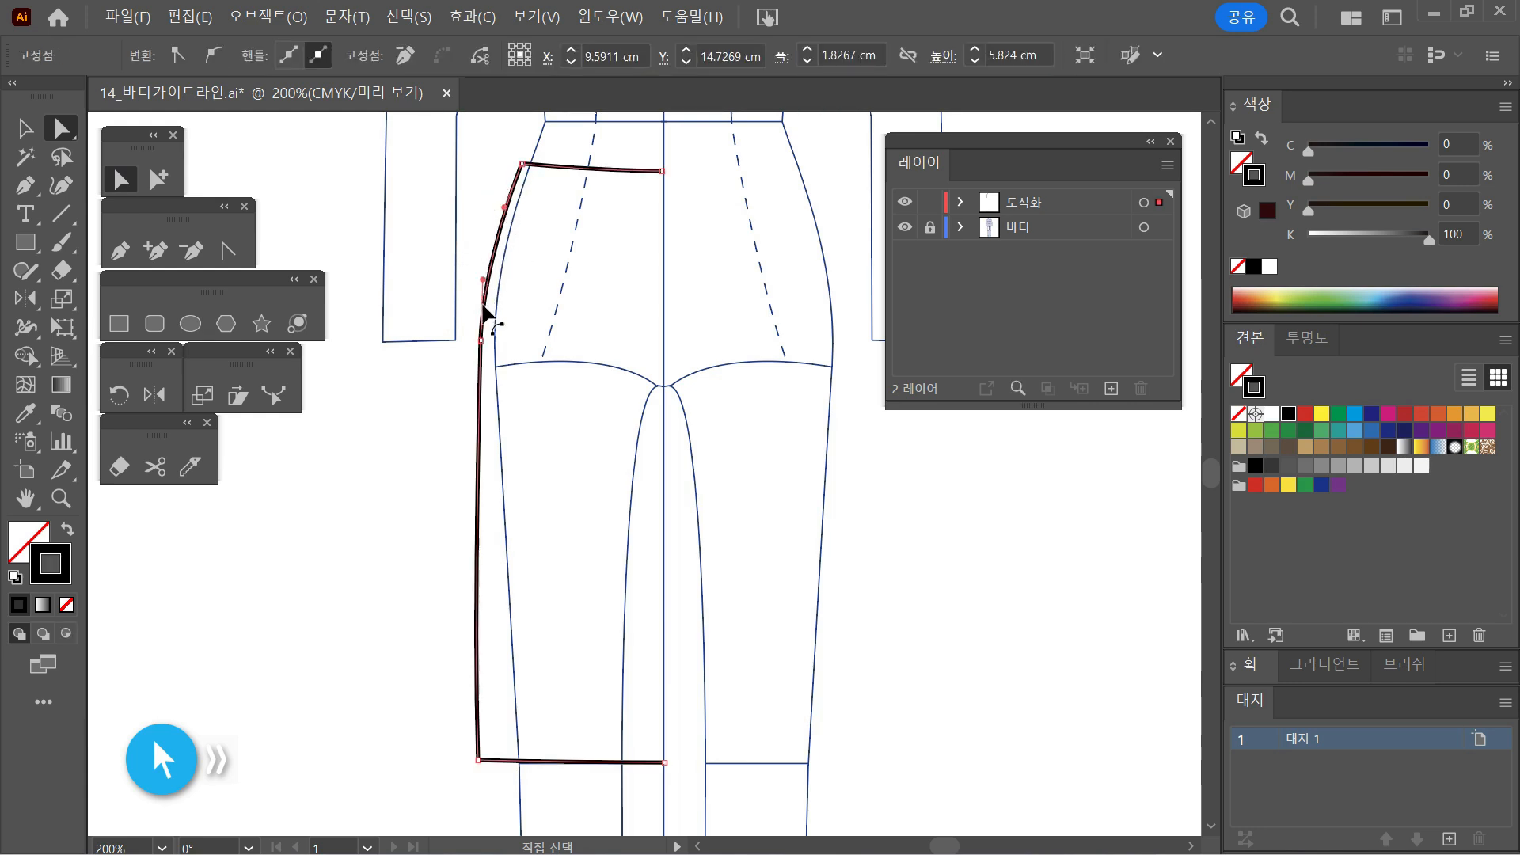
pyautogui.click(735, 207)
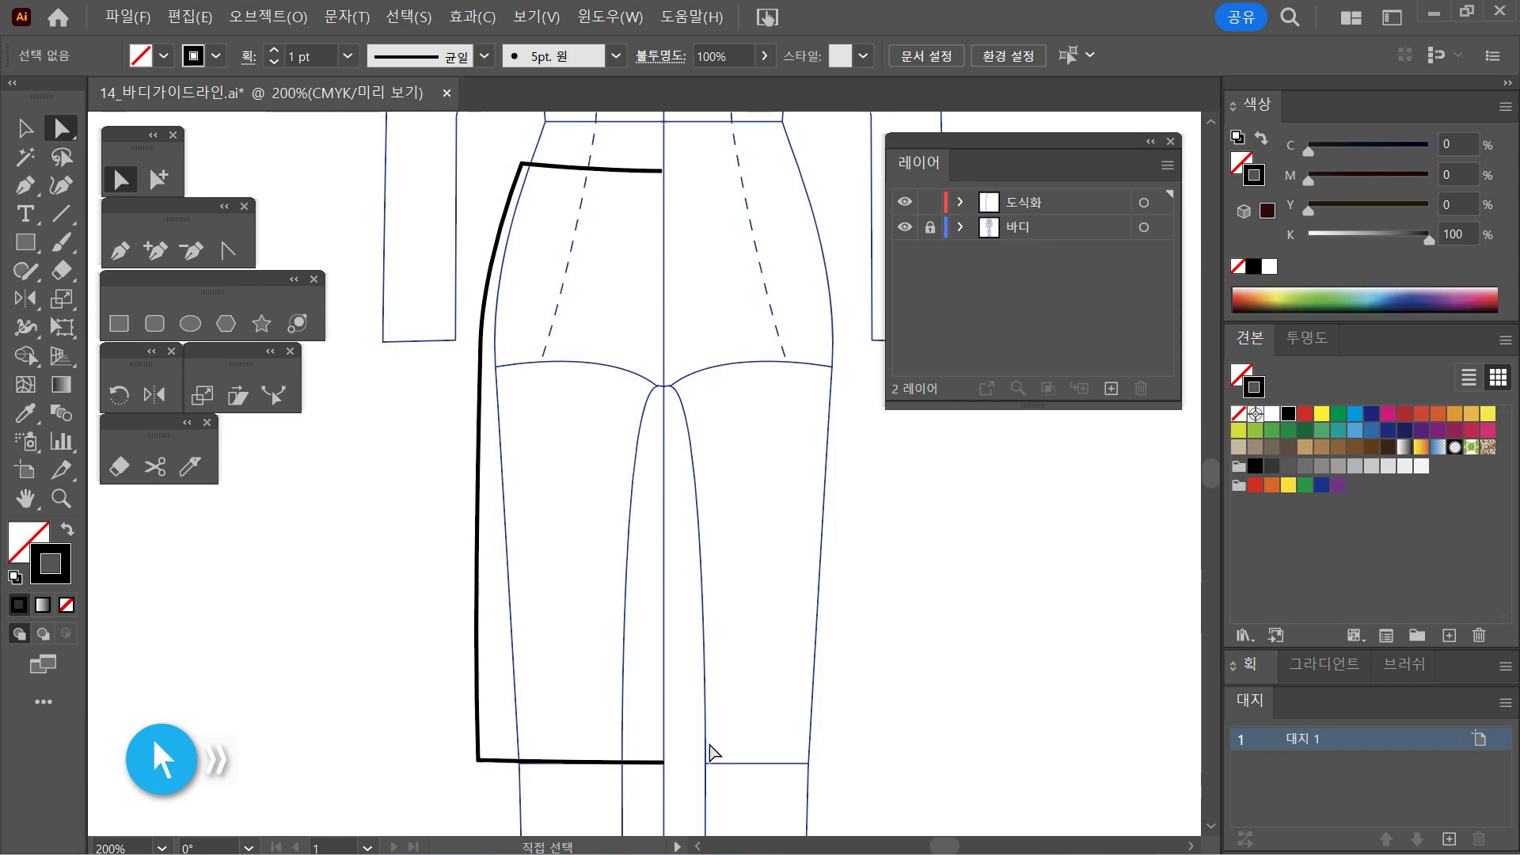
# Step: Activate the Pen tool and examine the skirt outline's waist and hip area up close
pyautogui.press('p')
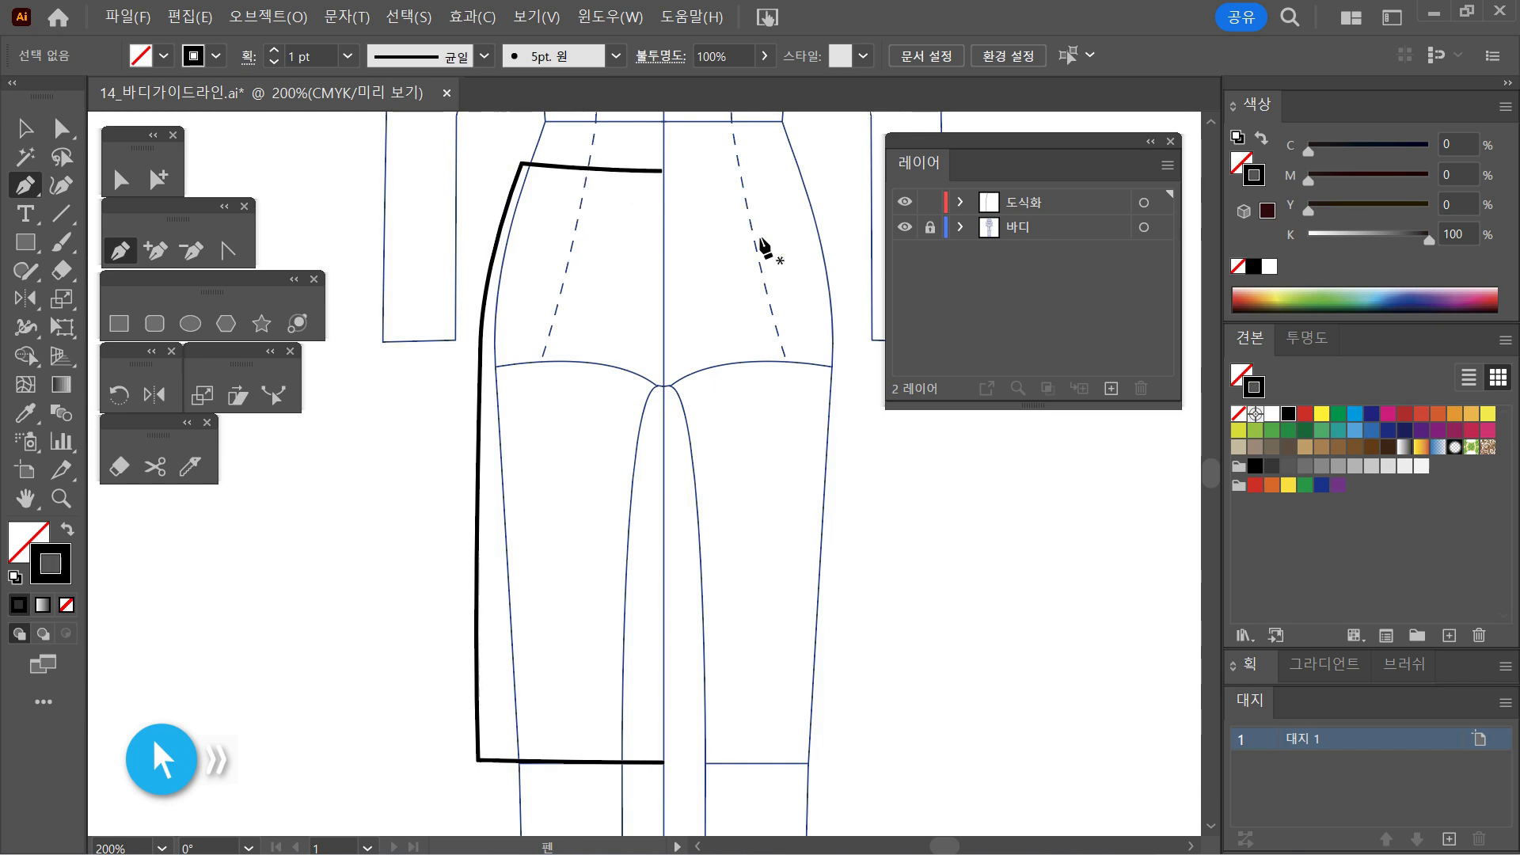
pyautogui.keyDown('ctrl'); pyautogui.click(611, 315); pyautogui.keyUp('ctrl')
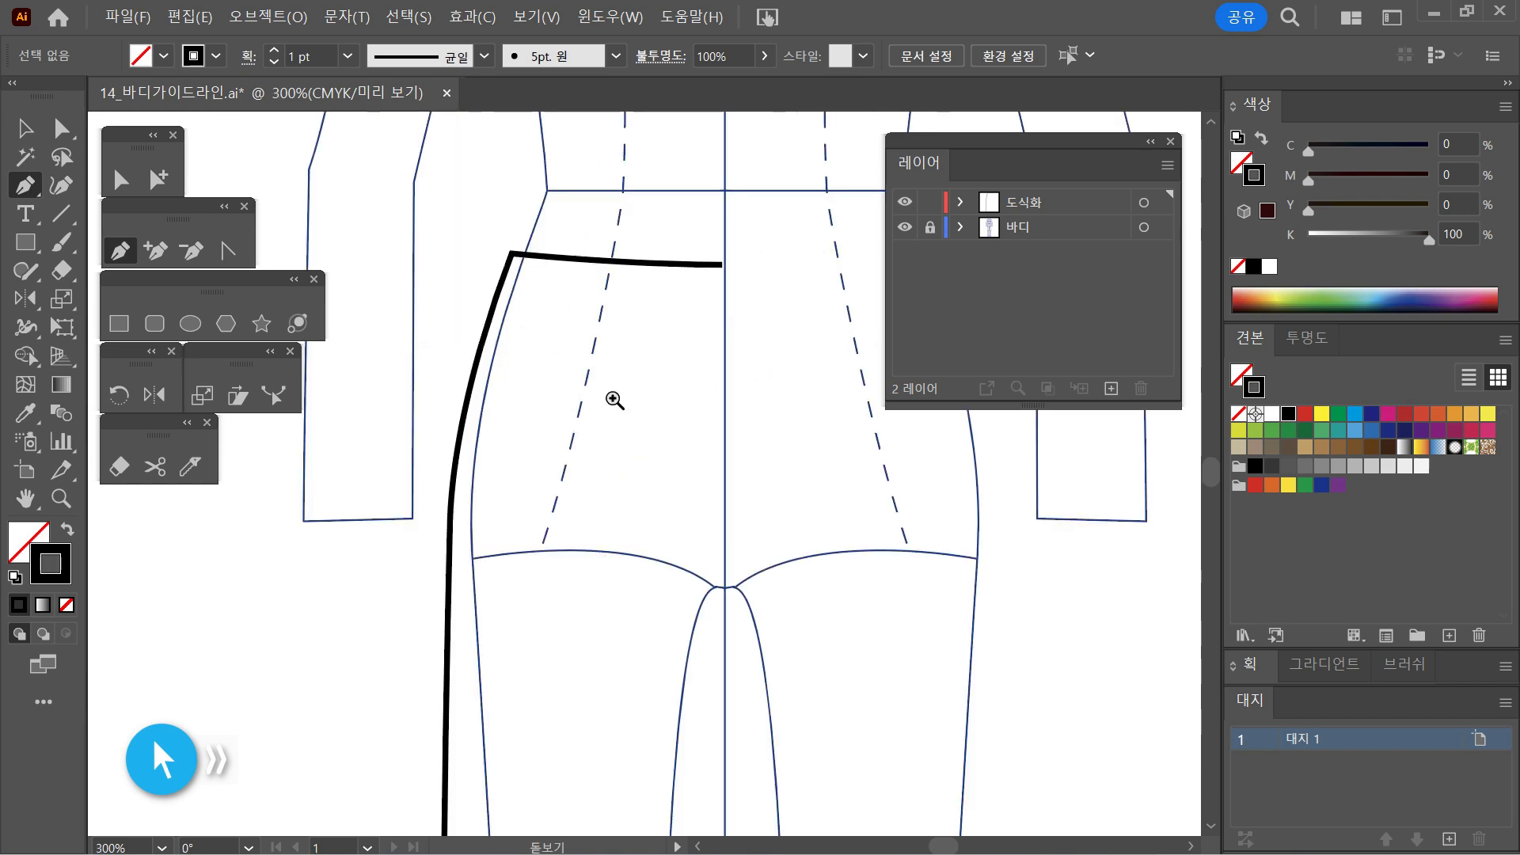
pyautogui.keyDown('ctrl'); pyautogui.click(607, 460); pyautogui.keyUp('ctrl')
pyautogui.moveTo(650, 394); pyautogui.dragTo(652, 307)
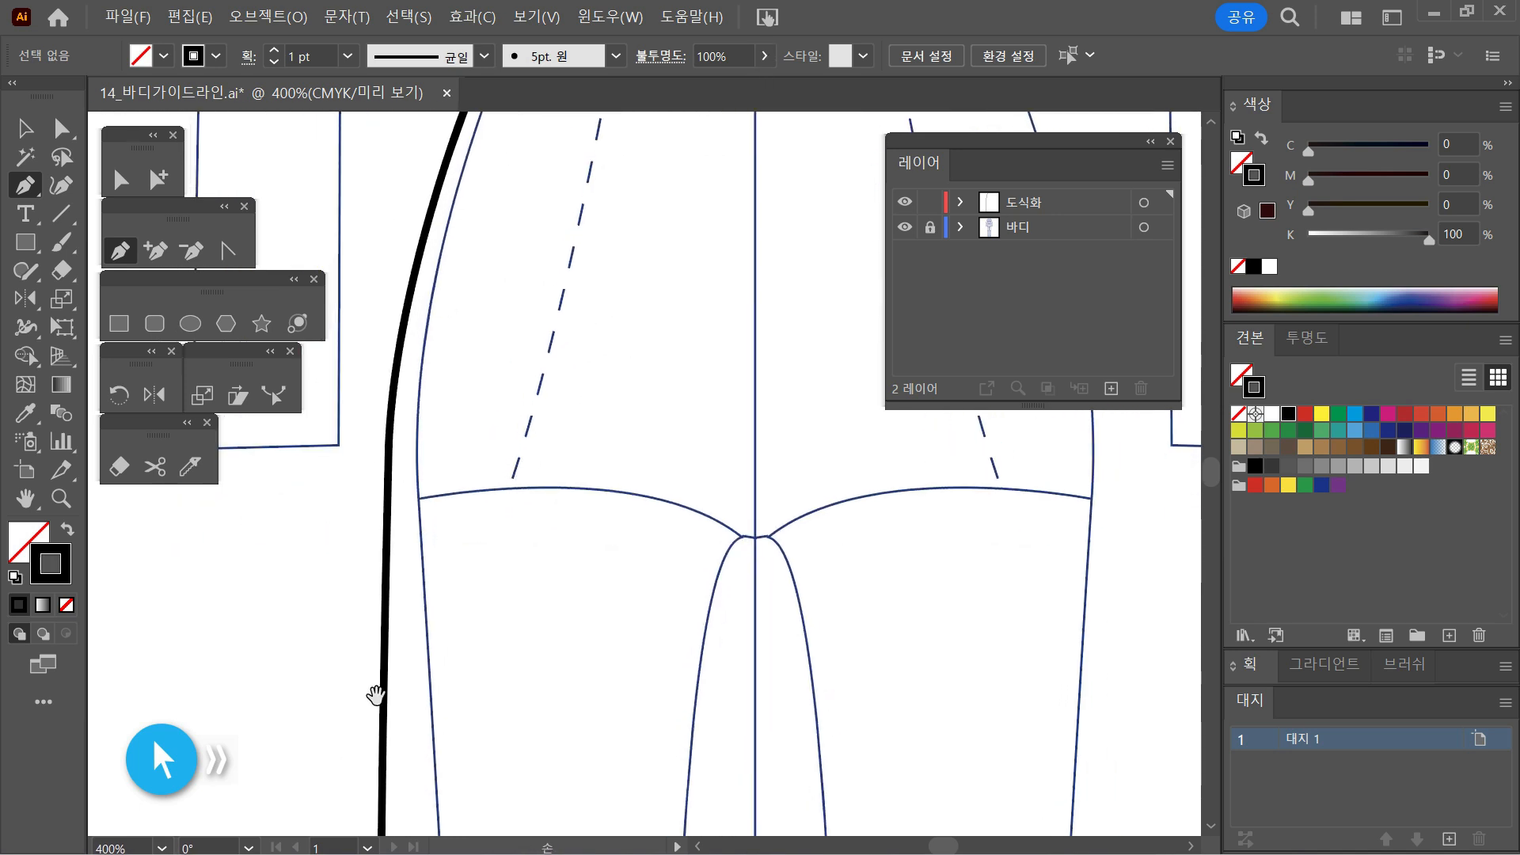
pyautogui.keyDown('ctrl'); pyautogui.keyDown('alt'); pyautogui.click(629, 610); pyautogui.keyUp('alt'); pyautogui.keyUp('ctrl')
pyautogui.keyDown('ctrl'); pyautogui.keyDown('alt'); pyautogui.click(629, 610); pyautogui.keyUp('alt'); pyautogui.keyUp('ctrl')
pyautogui.scroll(2, 665, 486)
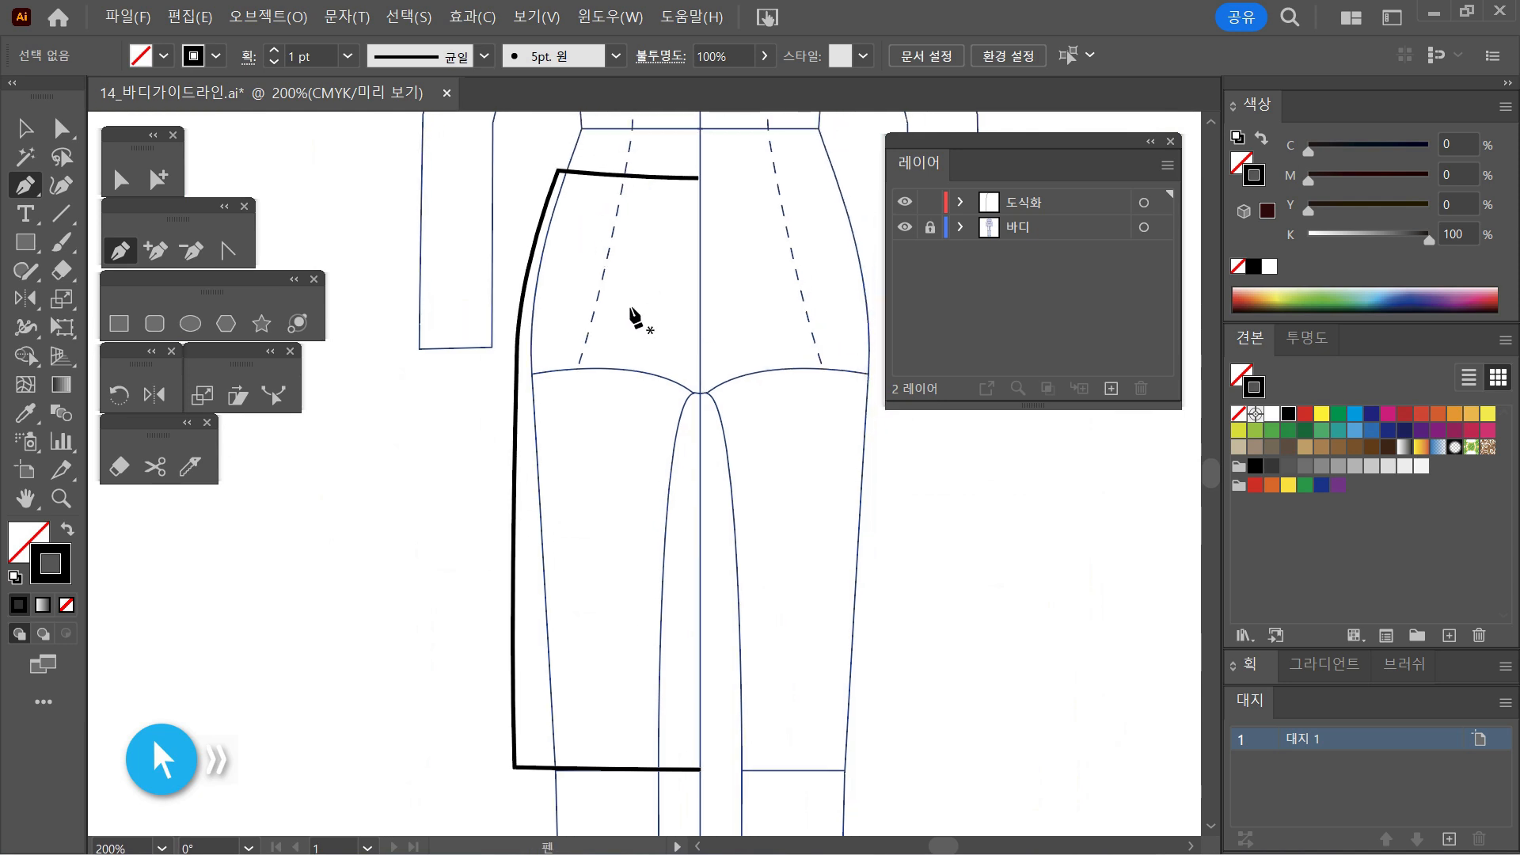
pyautogui.hotkey('ctrl', 'space')
pyautogui.click(638, 316)
pyautogui.moveTo(638, 315); pyautogui.dragTo(648, 453)
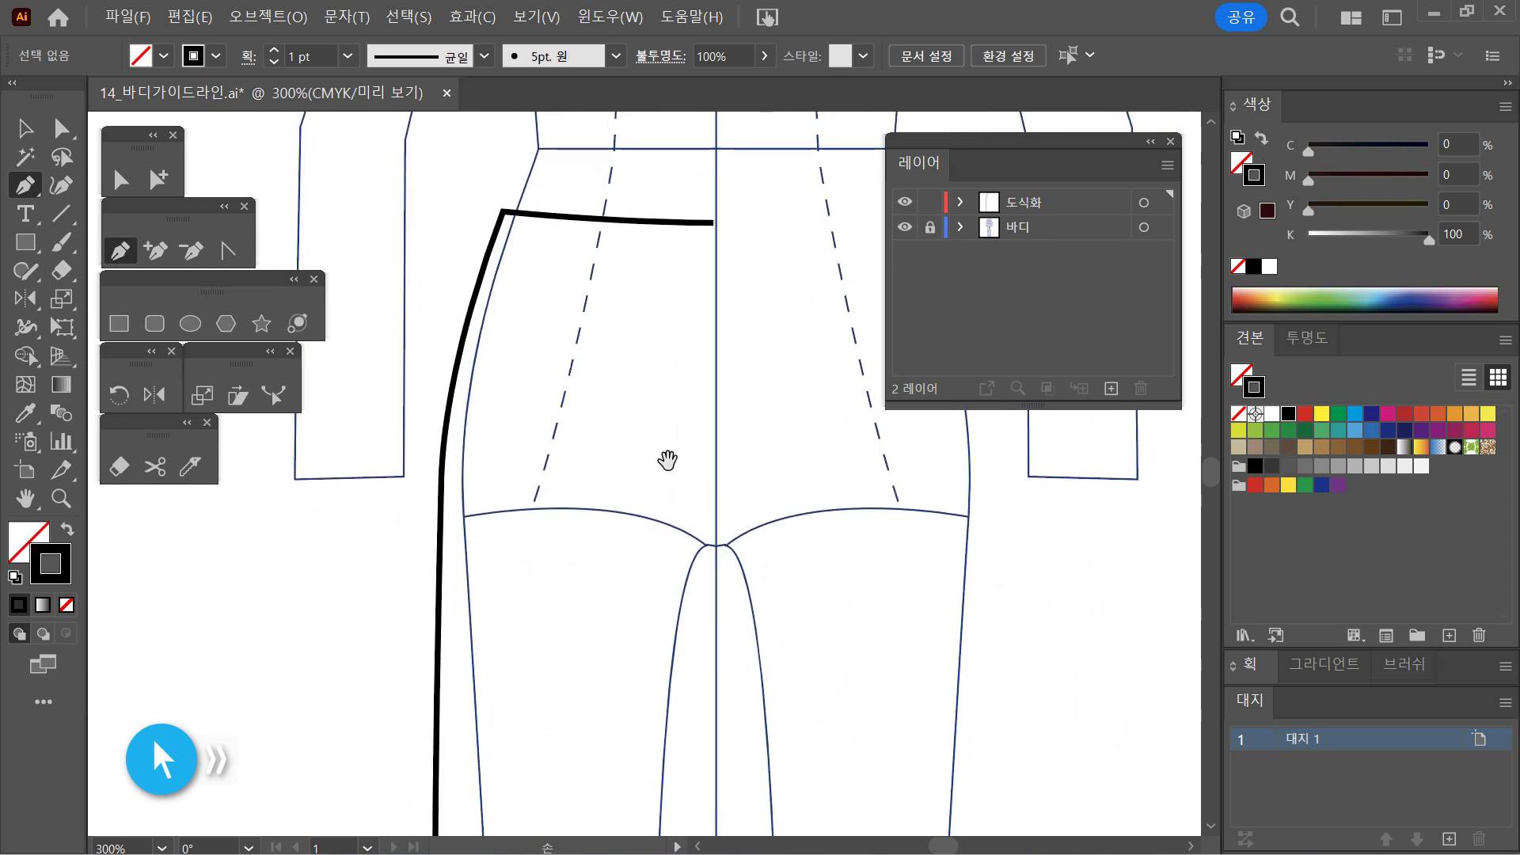
pyautogui.hotkey('ctrl', 'space')
pyautogui.click(616, 449)
pyautogui.moveTo(634, 438); pyautogui.dragTo(625, 452)
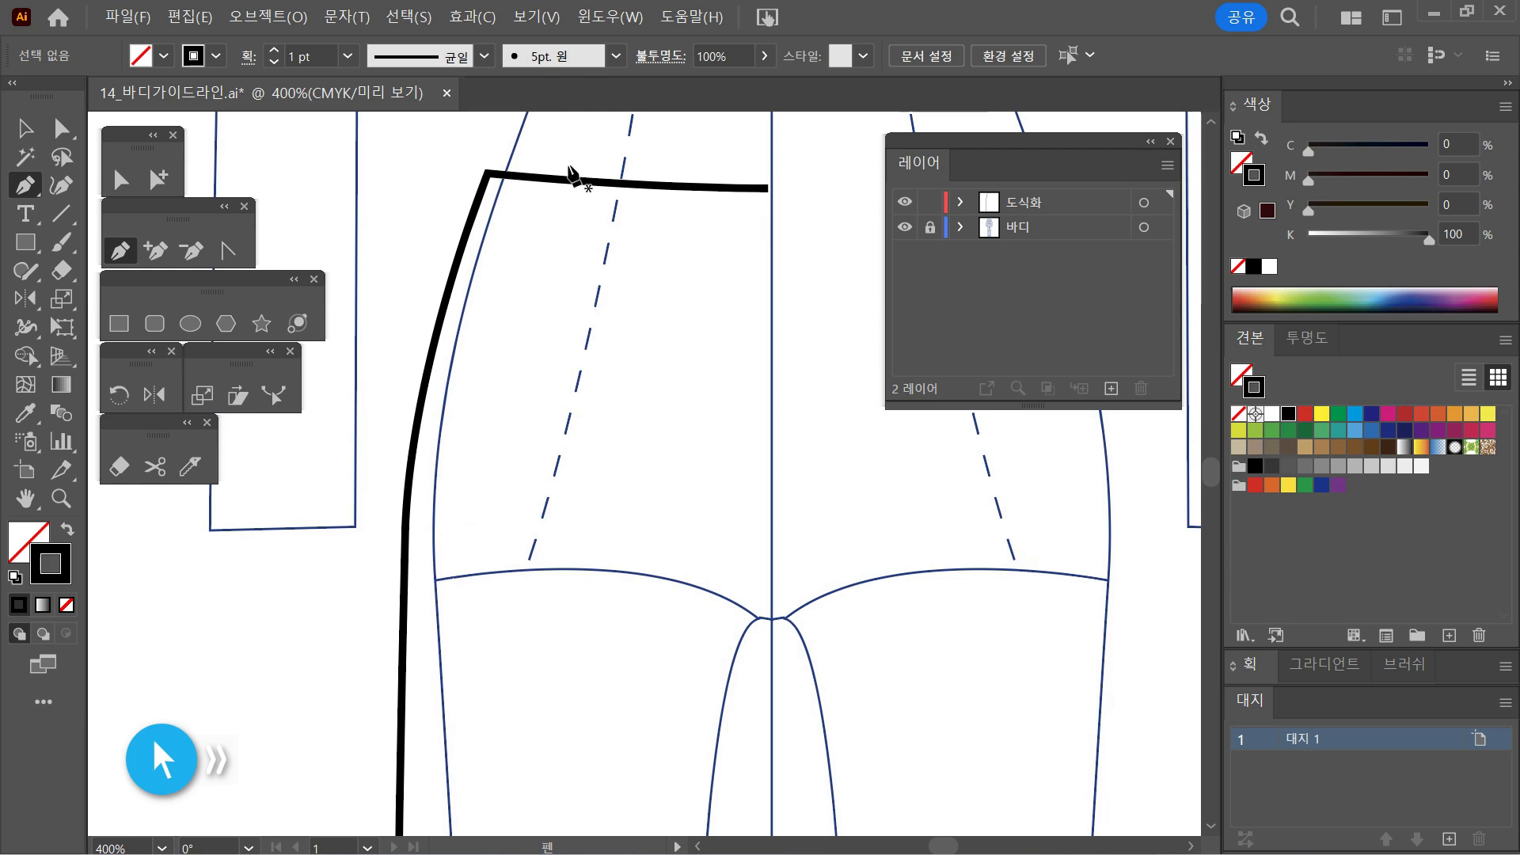
# Step: With the outline deselected, draw a slightly curved dart line from the waistline down beside the dashed body guide, ending in a short hook
pyautogui.moveTo(545, 153); pyautogui.dragTo(595, 218)
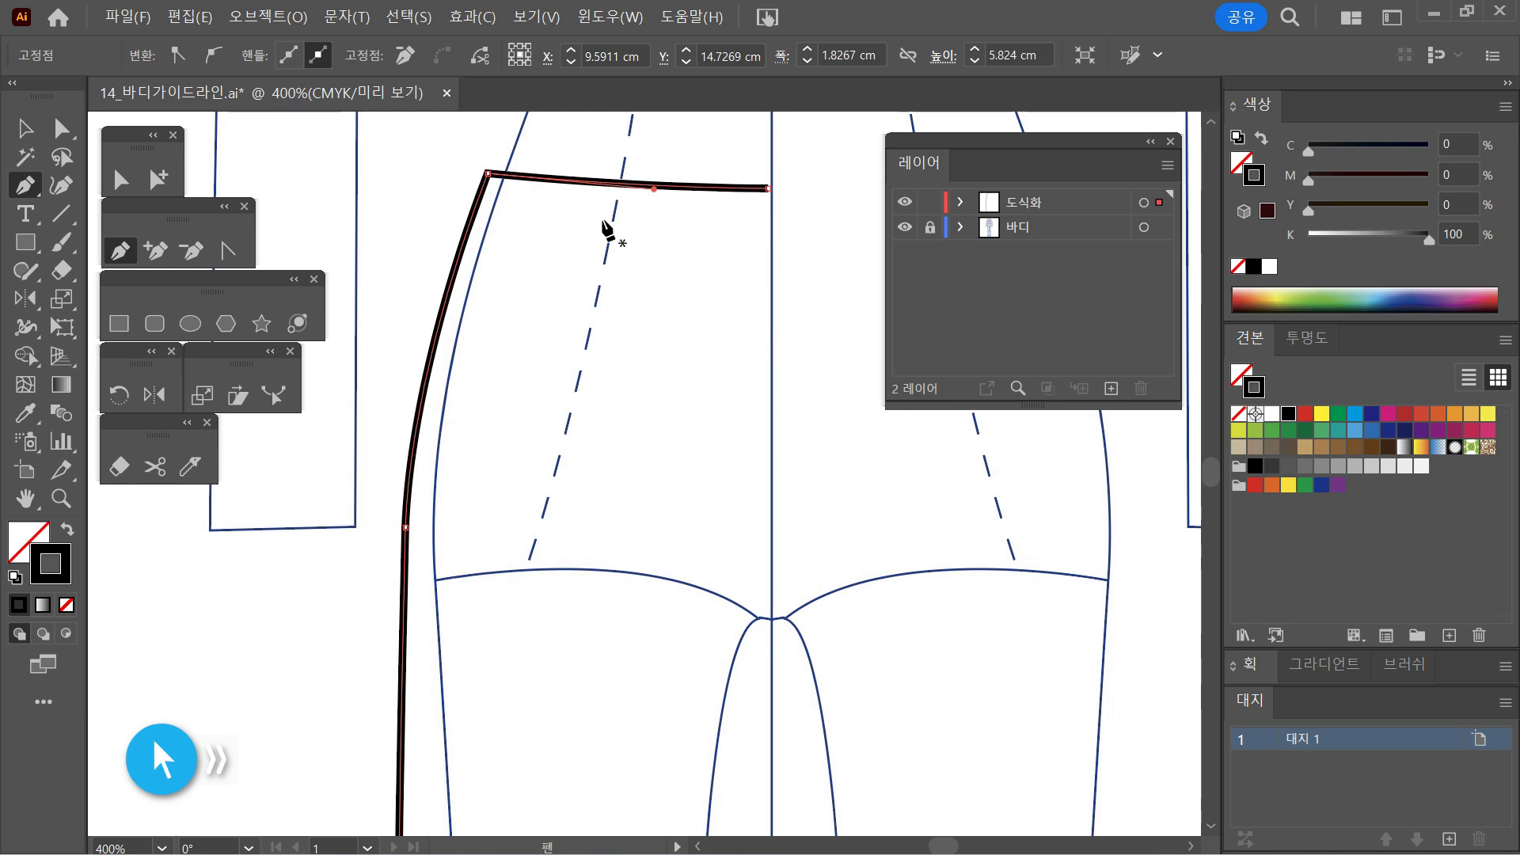
pyautogui.press('ctrl')
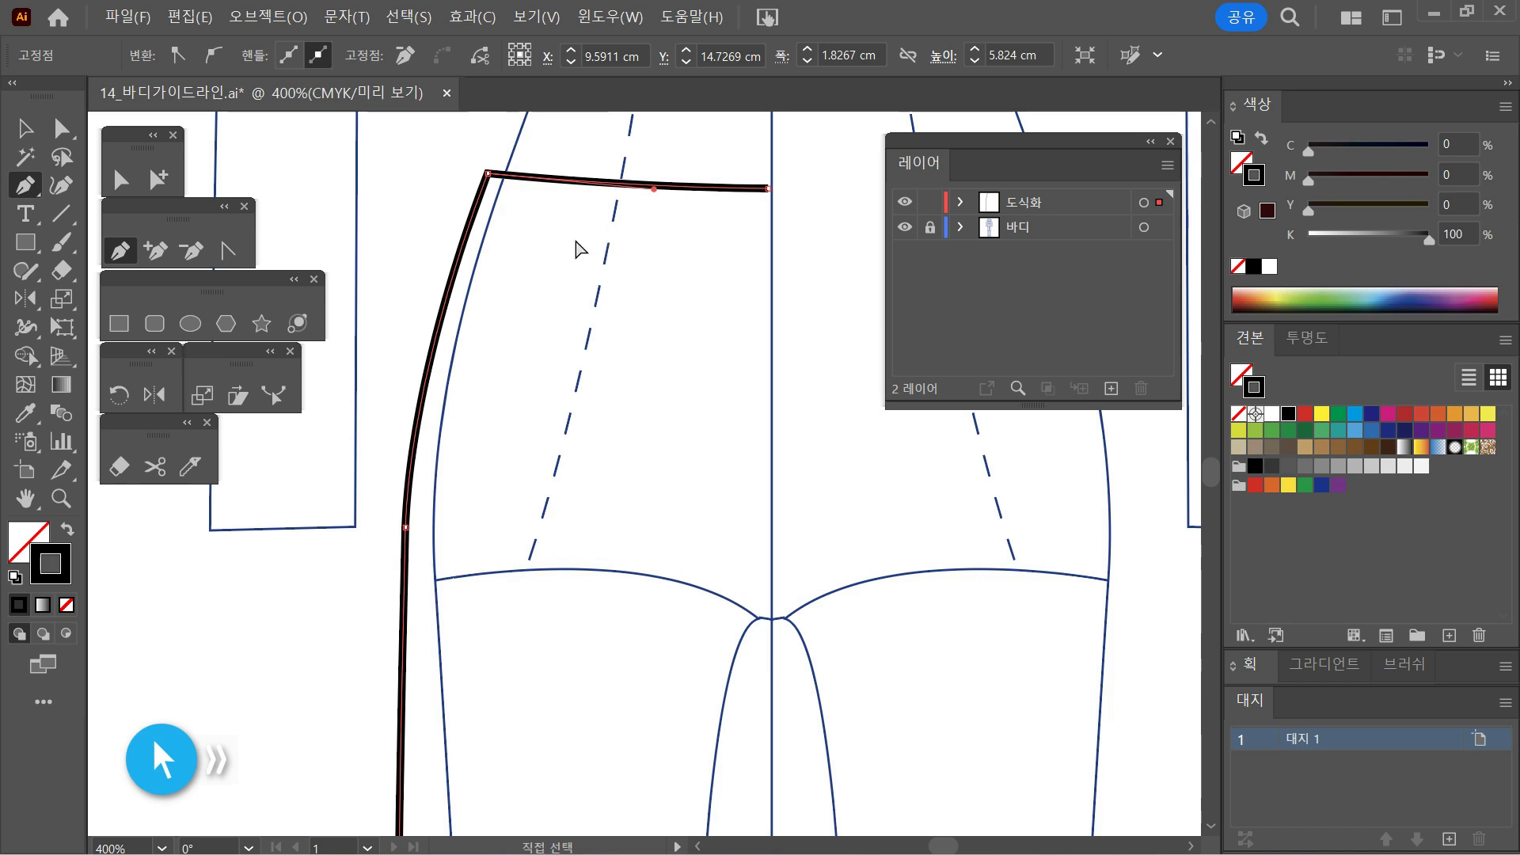
pyautogui.keyDown('ctrl'); pyautogui.click(577, 248); pyautogui.keyUp('ctrl')
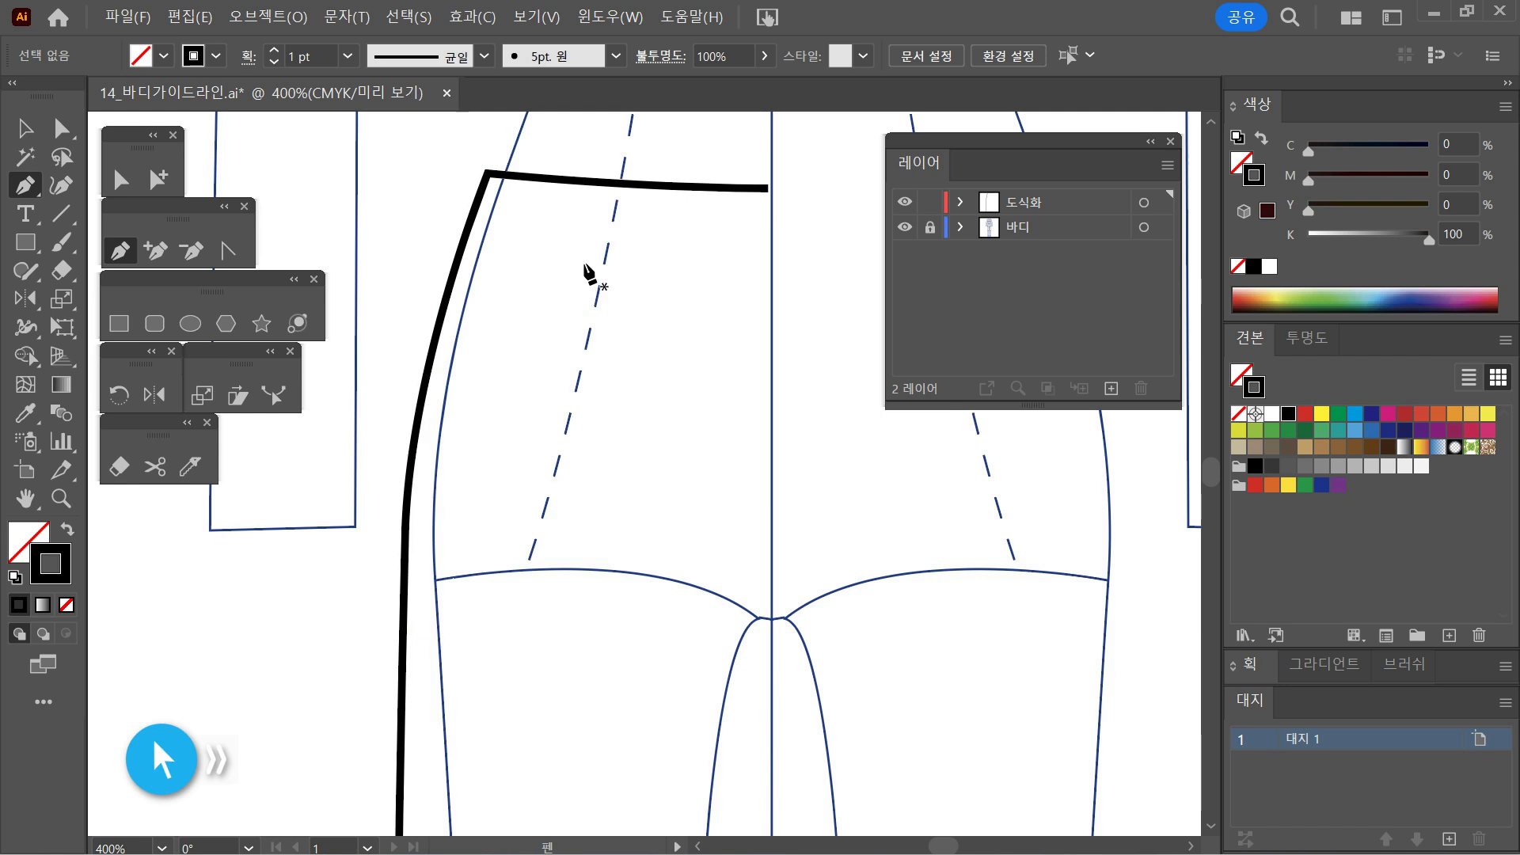
pyautogui.click(607, 185)
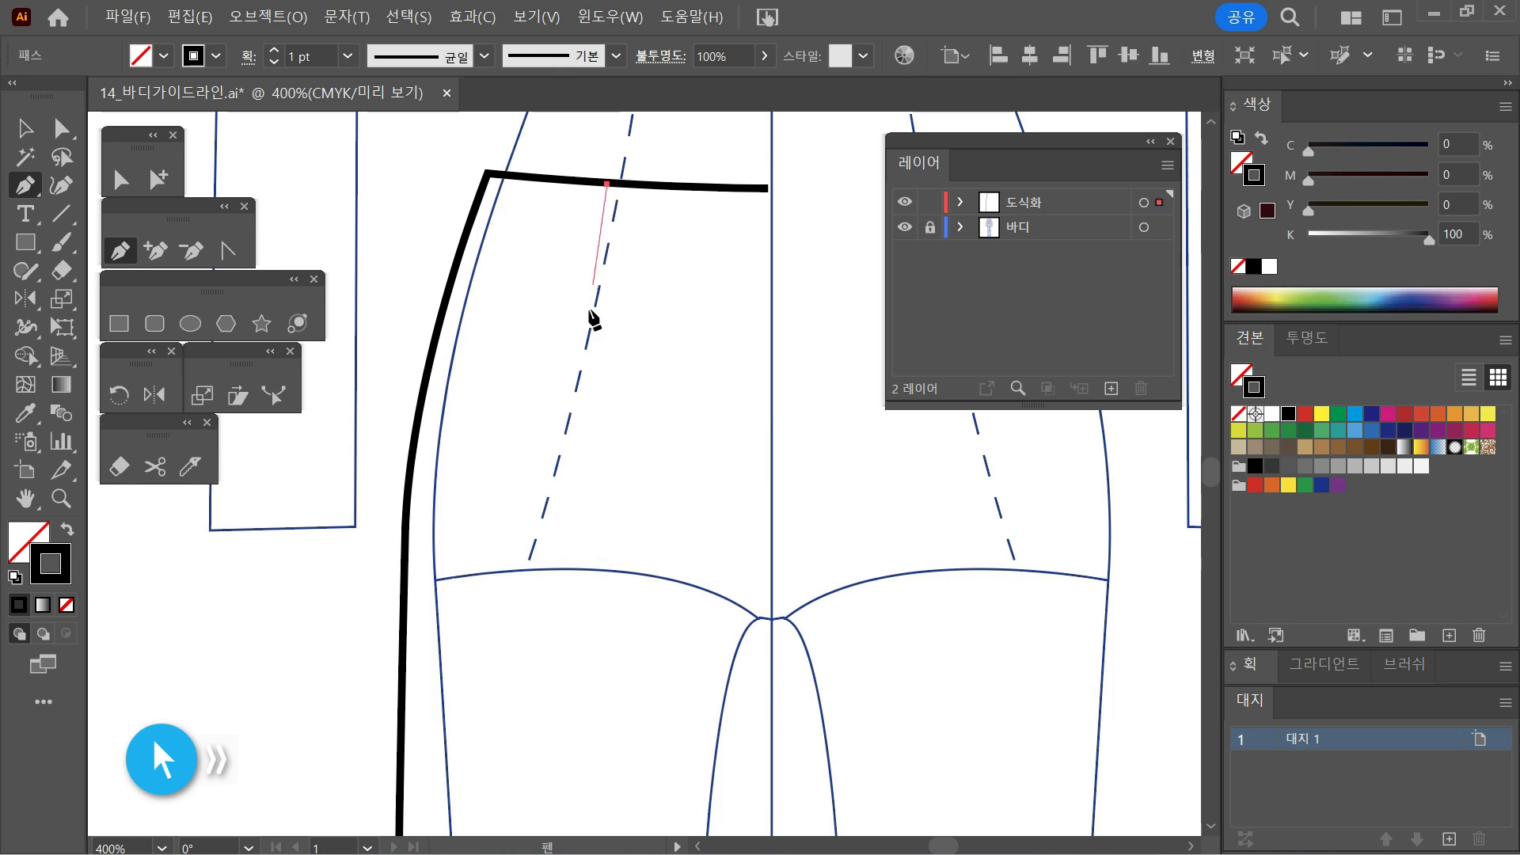
pyautogui.click(565, 363)
pyautogui.moveTo(563, 368); pyautogui.dragTo(549, 425)
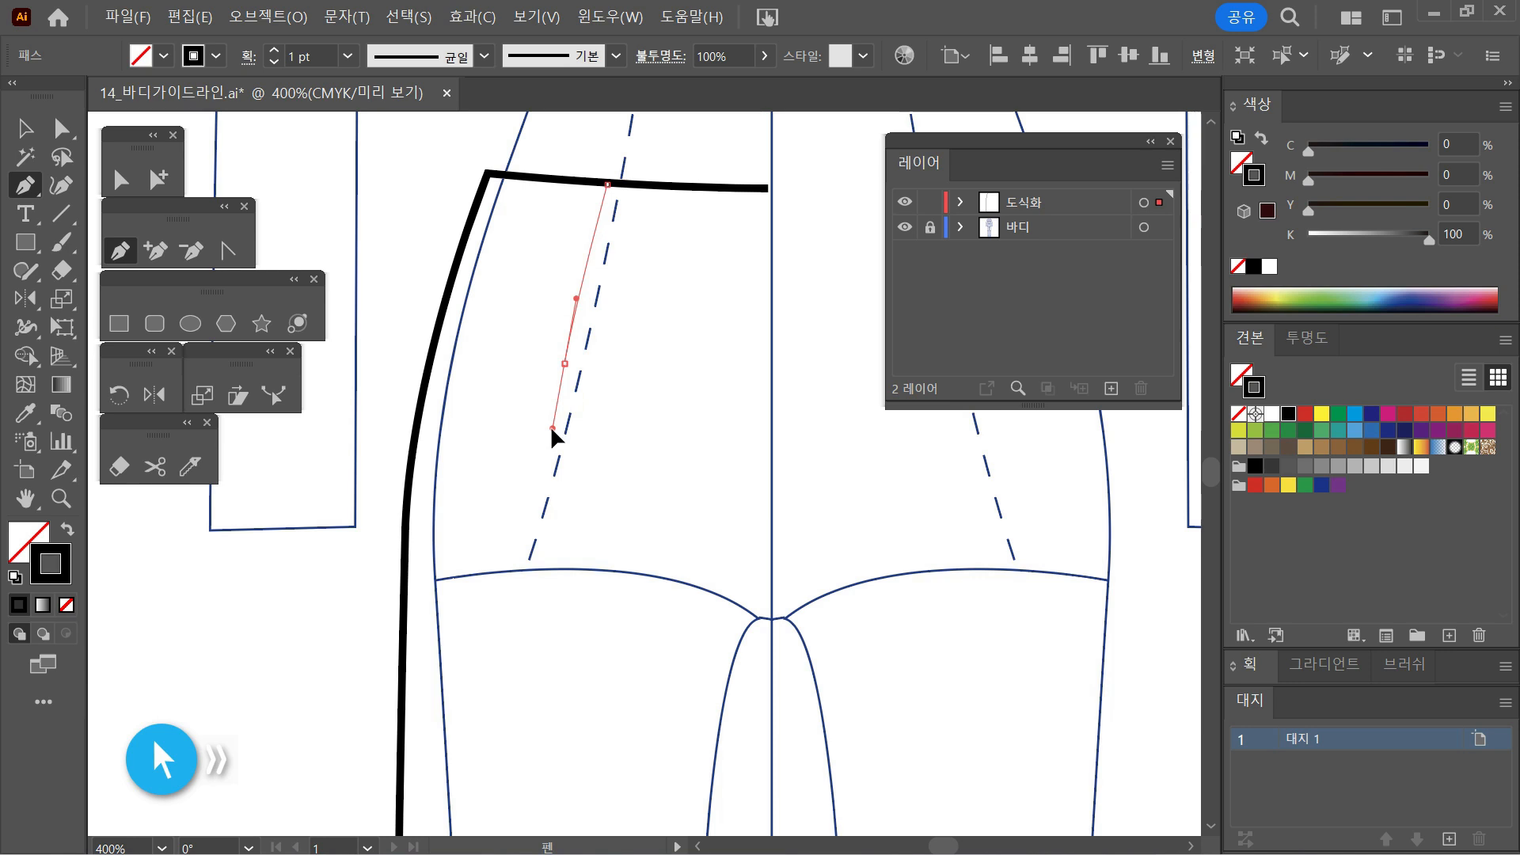
pyautogui.moveTo(550, 425); pyautogui.dragTo(549, 425)
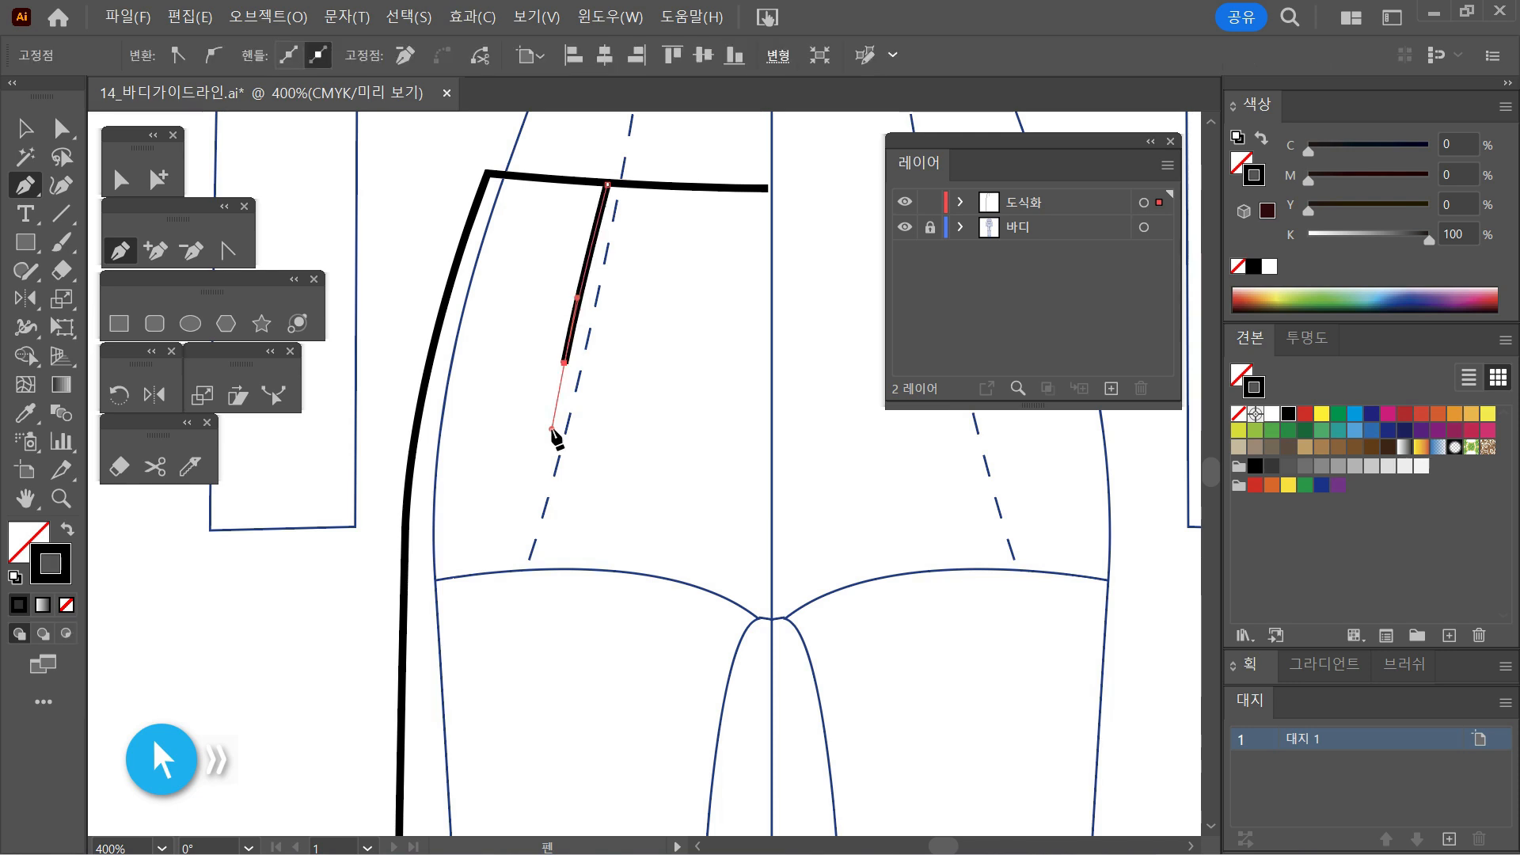
pyautogui.click(565, 363)
pyautogui.click(559, 355)
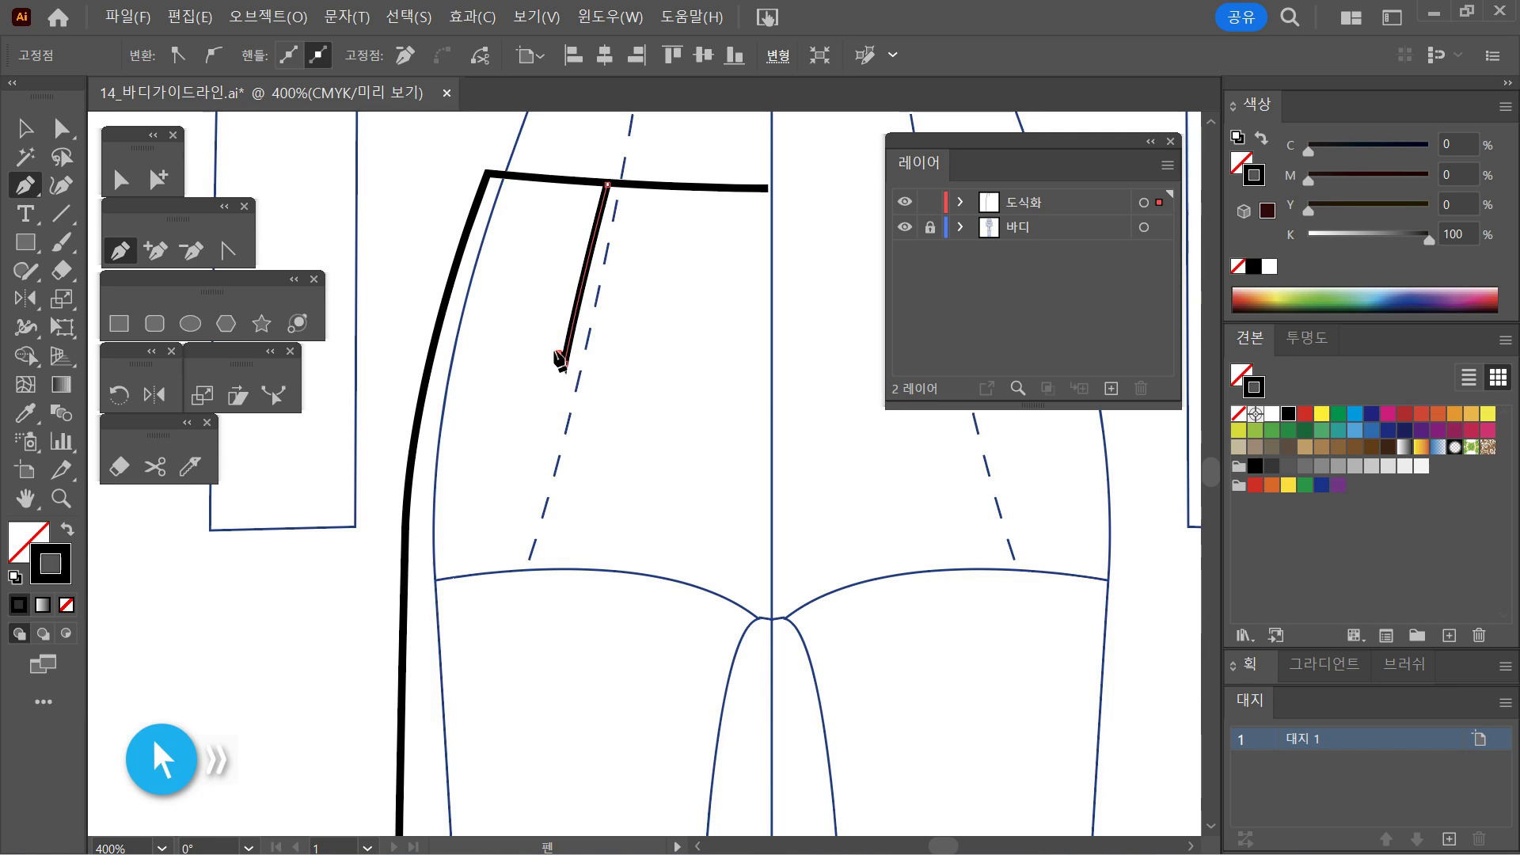
# Step: Select the dart line, set its stroke weight to 0.5 pt and deselect it
pyautogui.press('v')
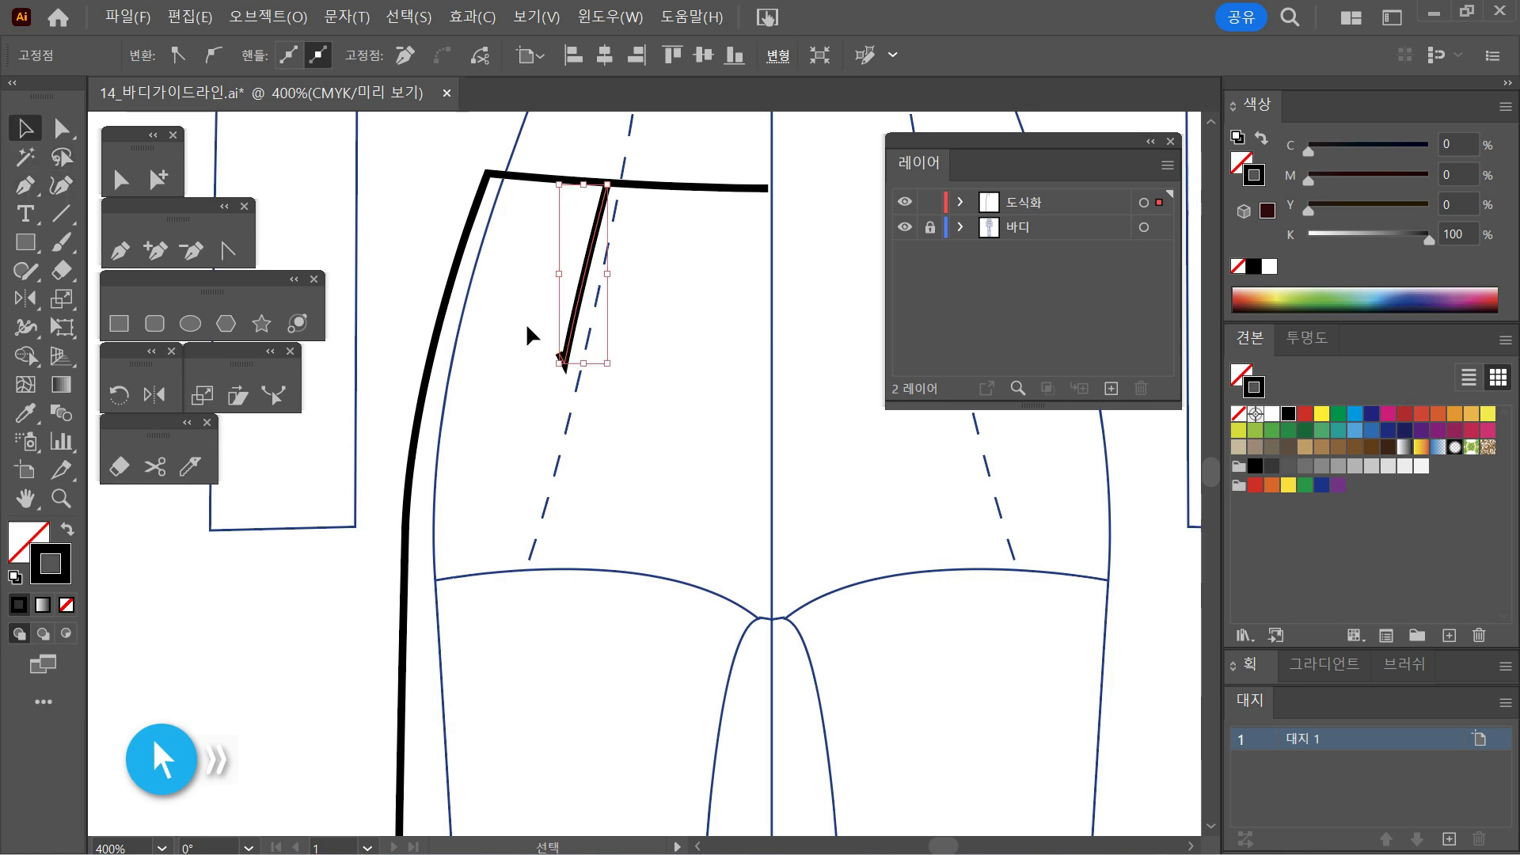
pyautogui.click(663, 349)
pyautogui.click(583, 275)
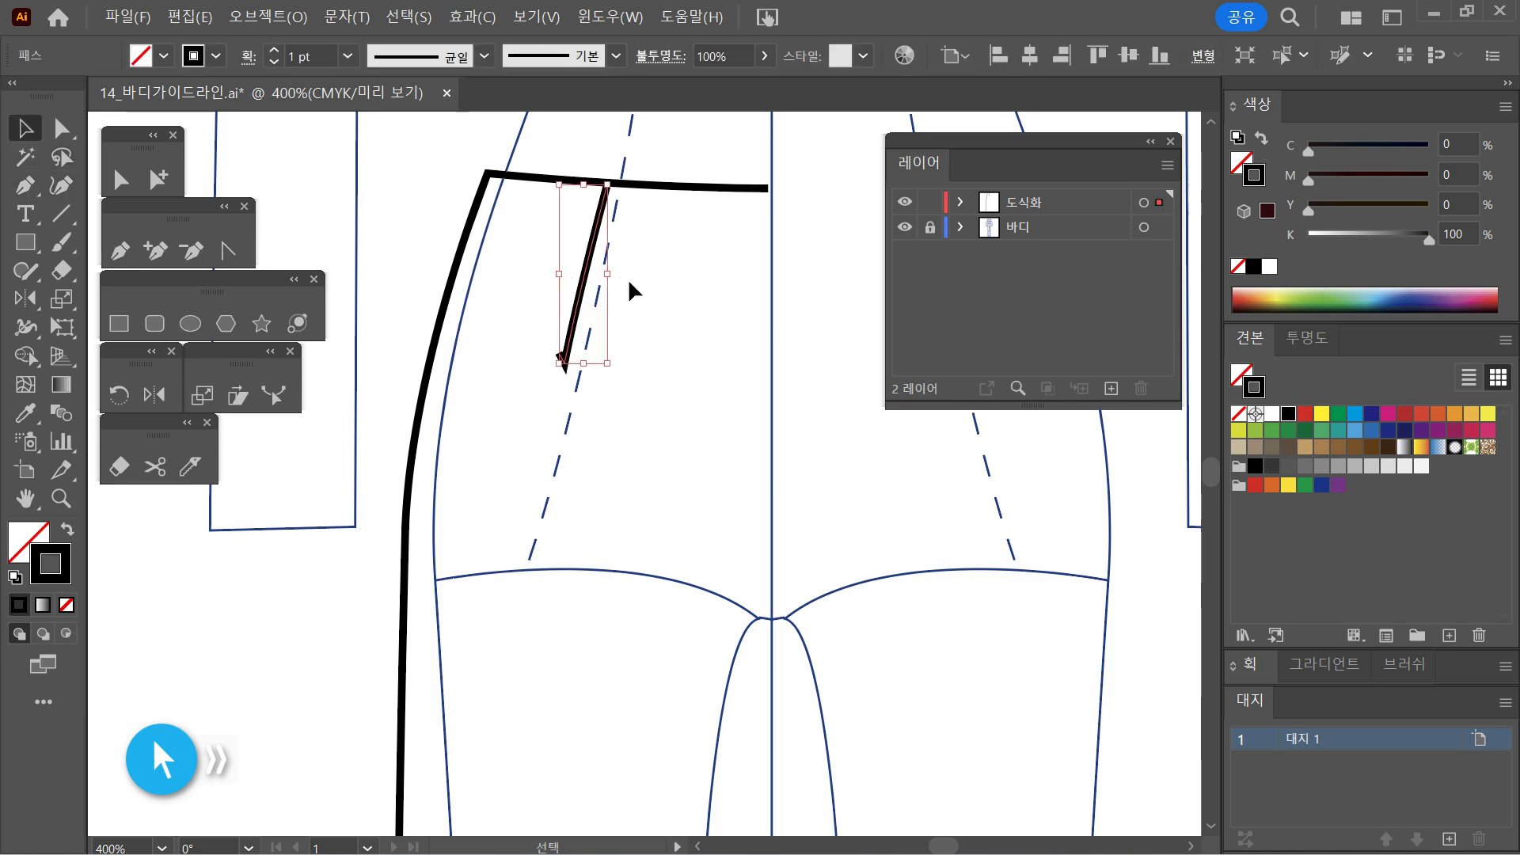
pyautogui.click(349, 57)
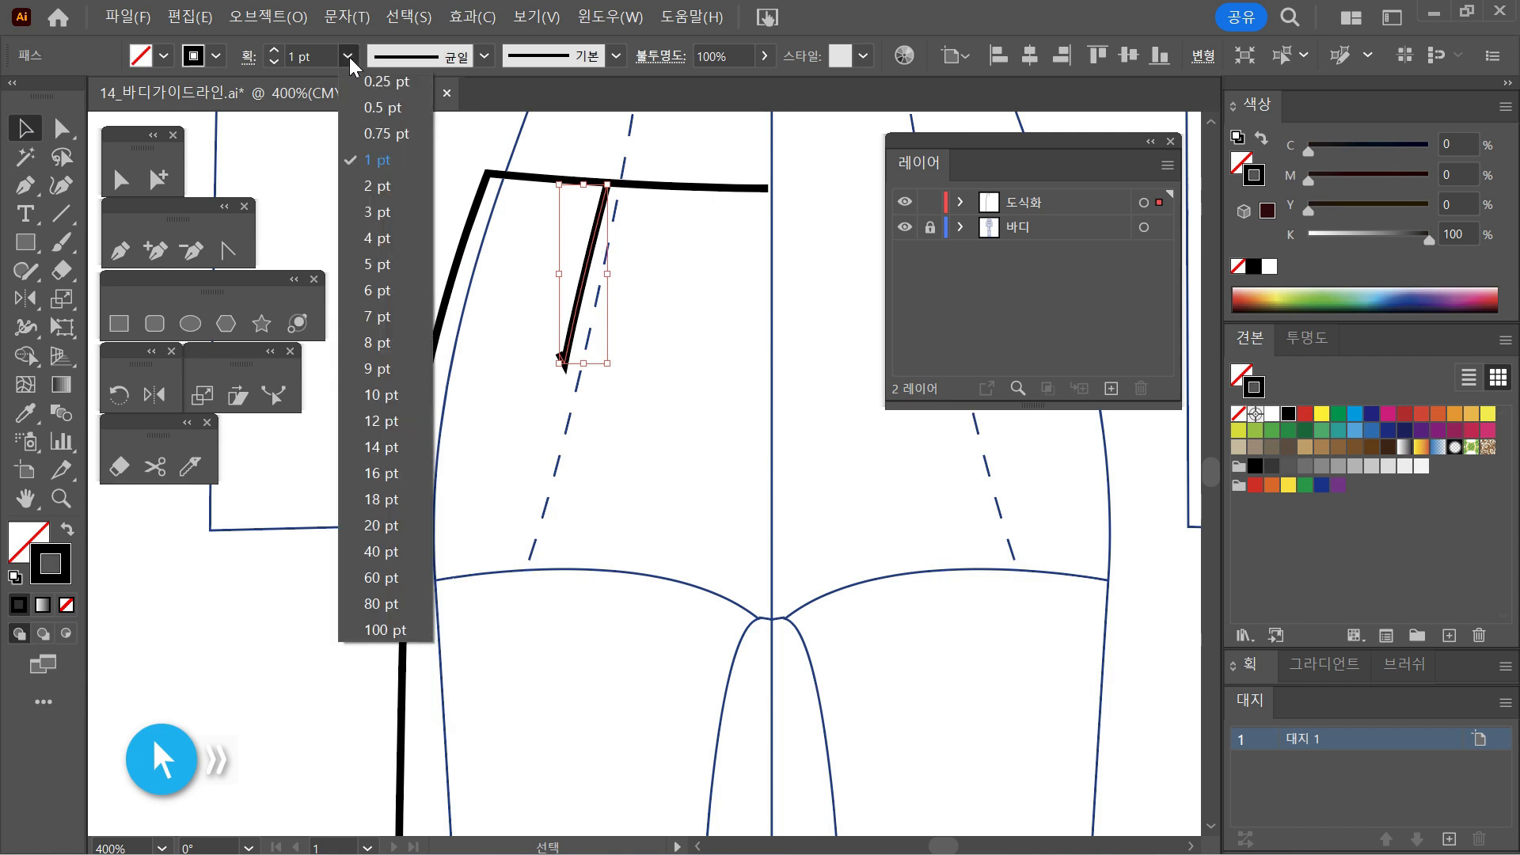
pyautogui.click(384, 110)
pyautogui.click(672, 325)
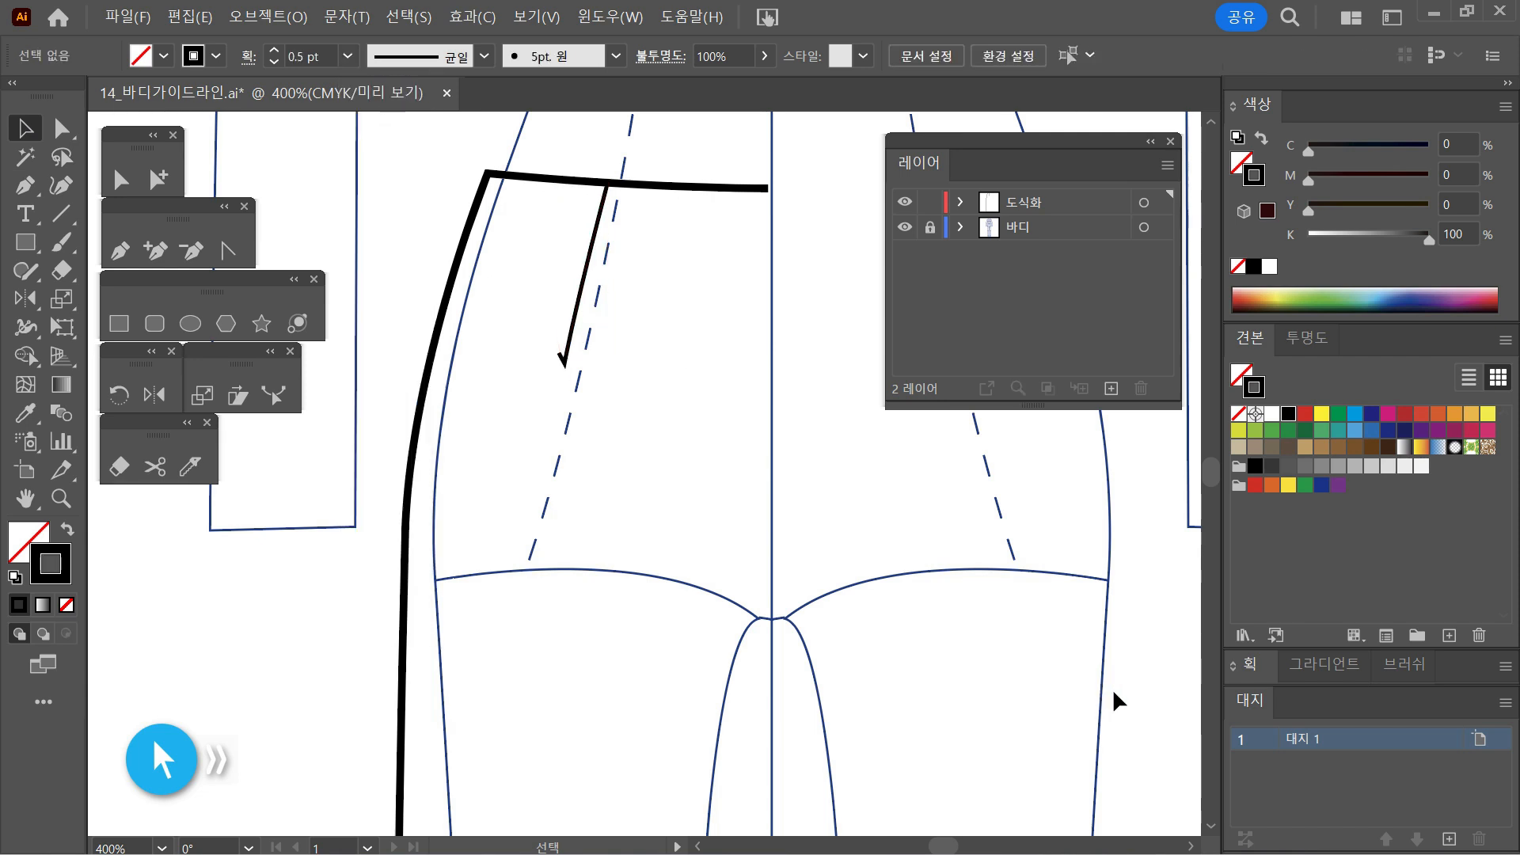
# Step: Show the detailed stroke settings and apply the 0.5 pt stroke weight to the reselected dart line
pyautogui.click(1256, 670)
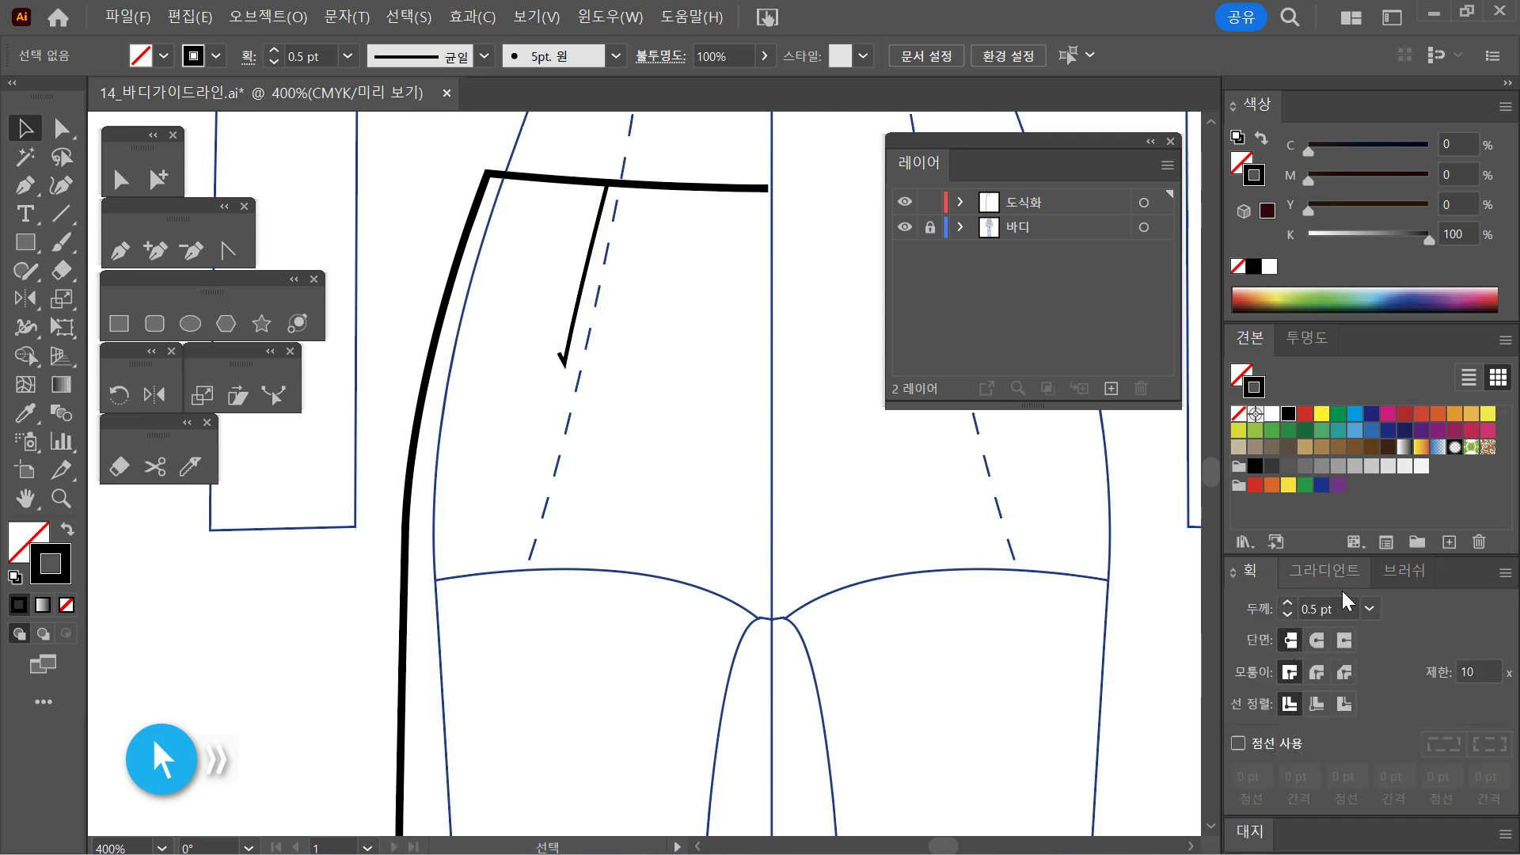
pyautogui.moveTo(682, 333); pyautogui.dragTo(536, 216)
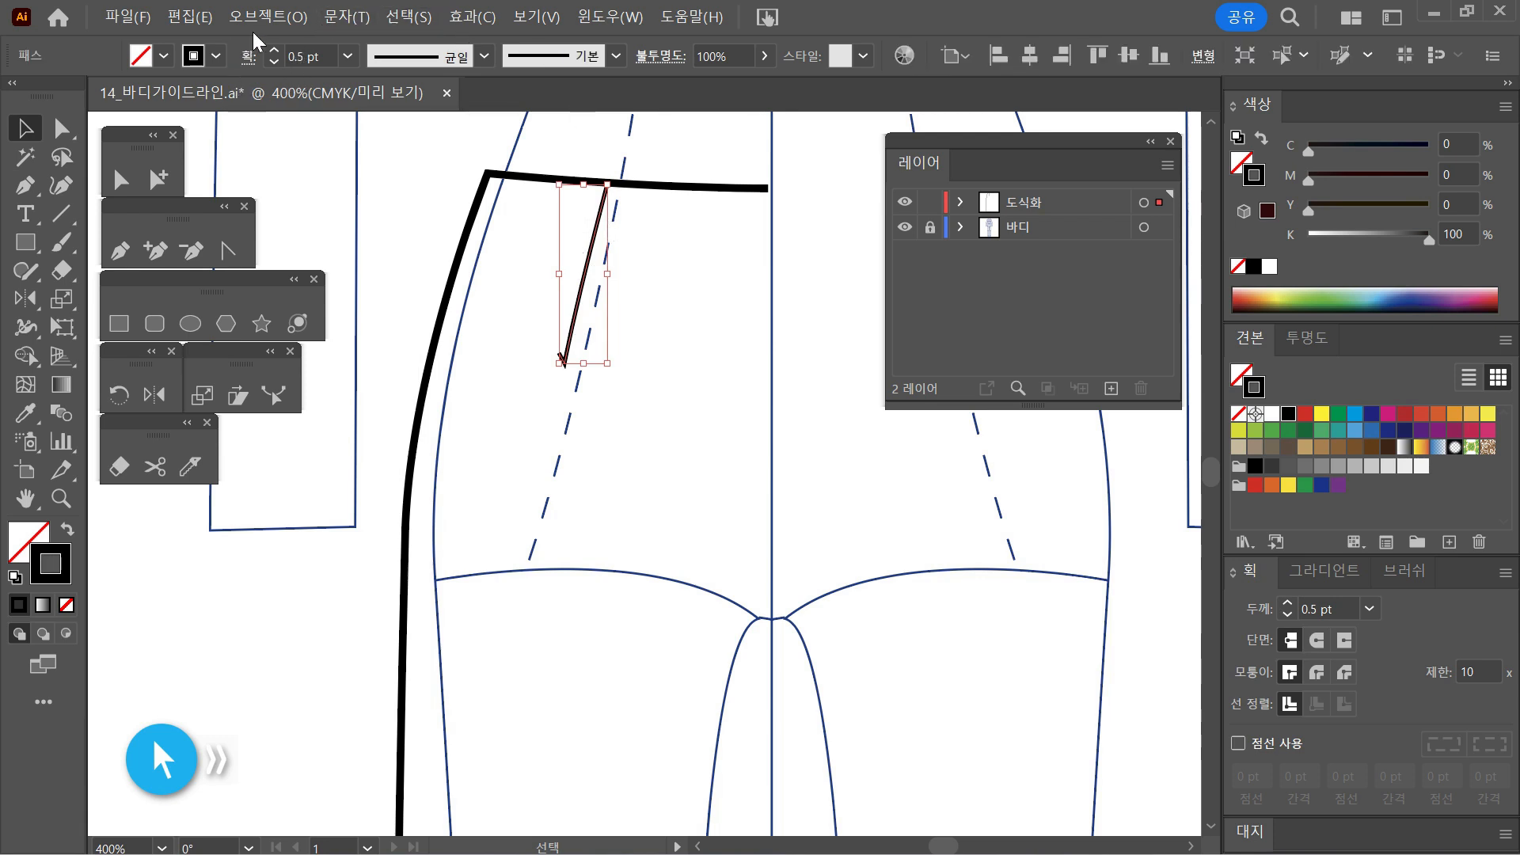
pyautogui.click(347, 56)
pyautogui.click(369, 108)
pyautogui.click(723, 396)
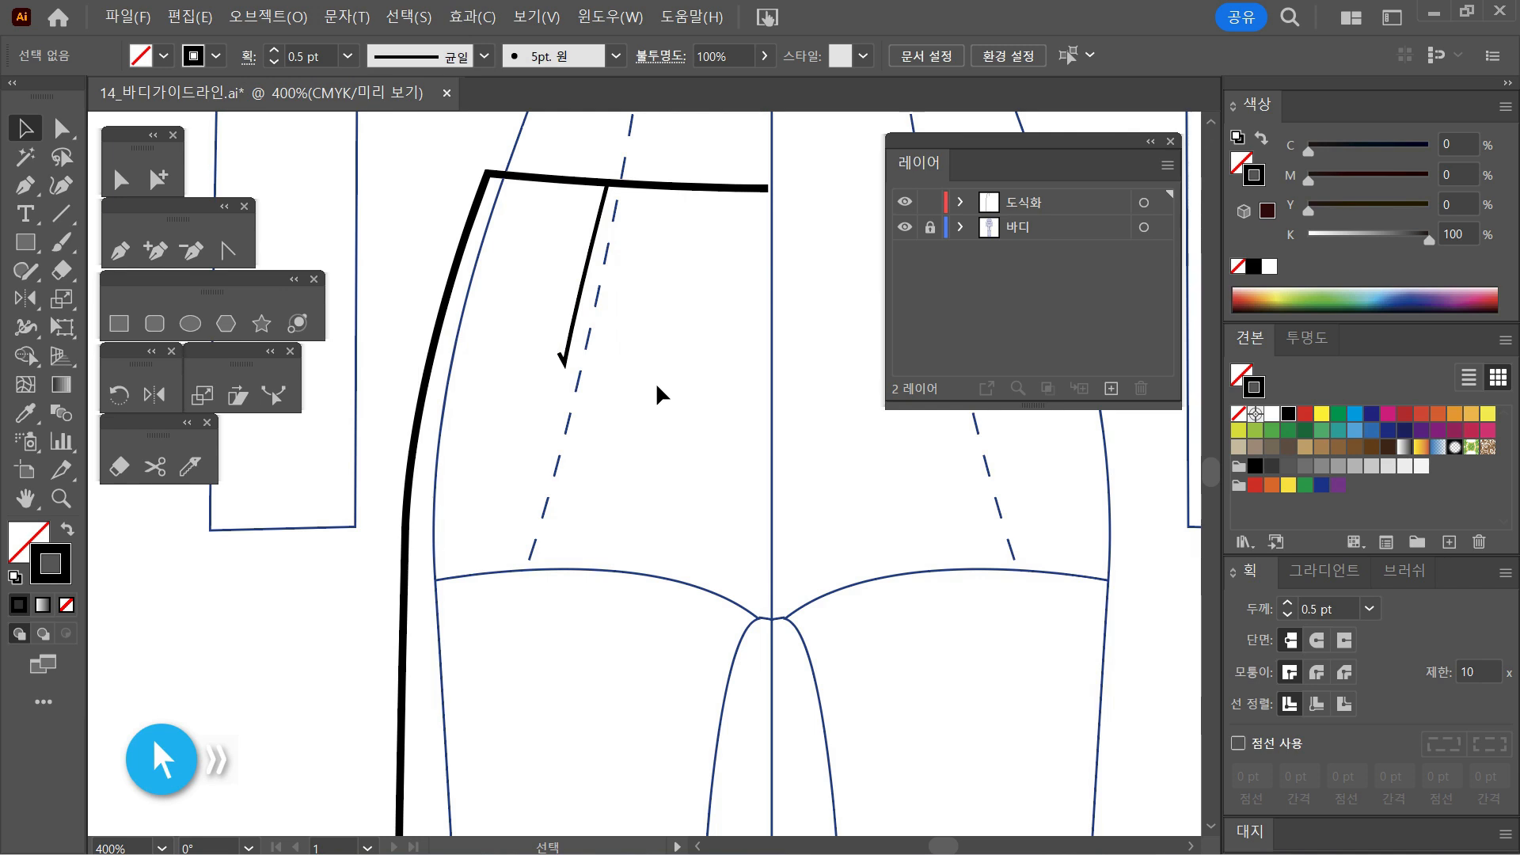
pyautogui.hotkey('ctrl', '-')
pyautogui.hotkey('ctrl', '-')
pyautogui.hotkey('ctrl', '-')
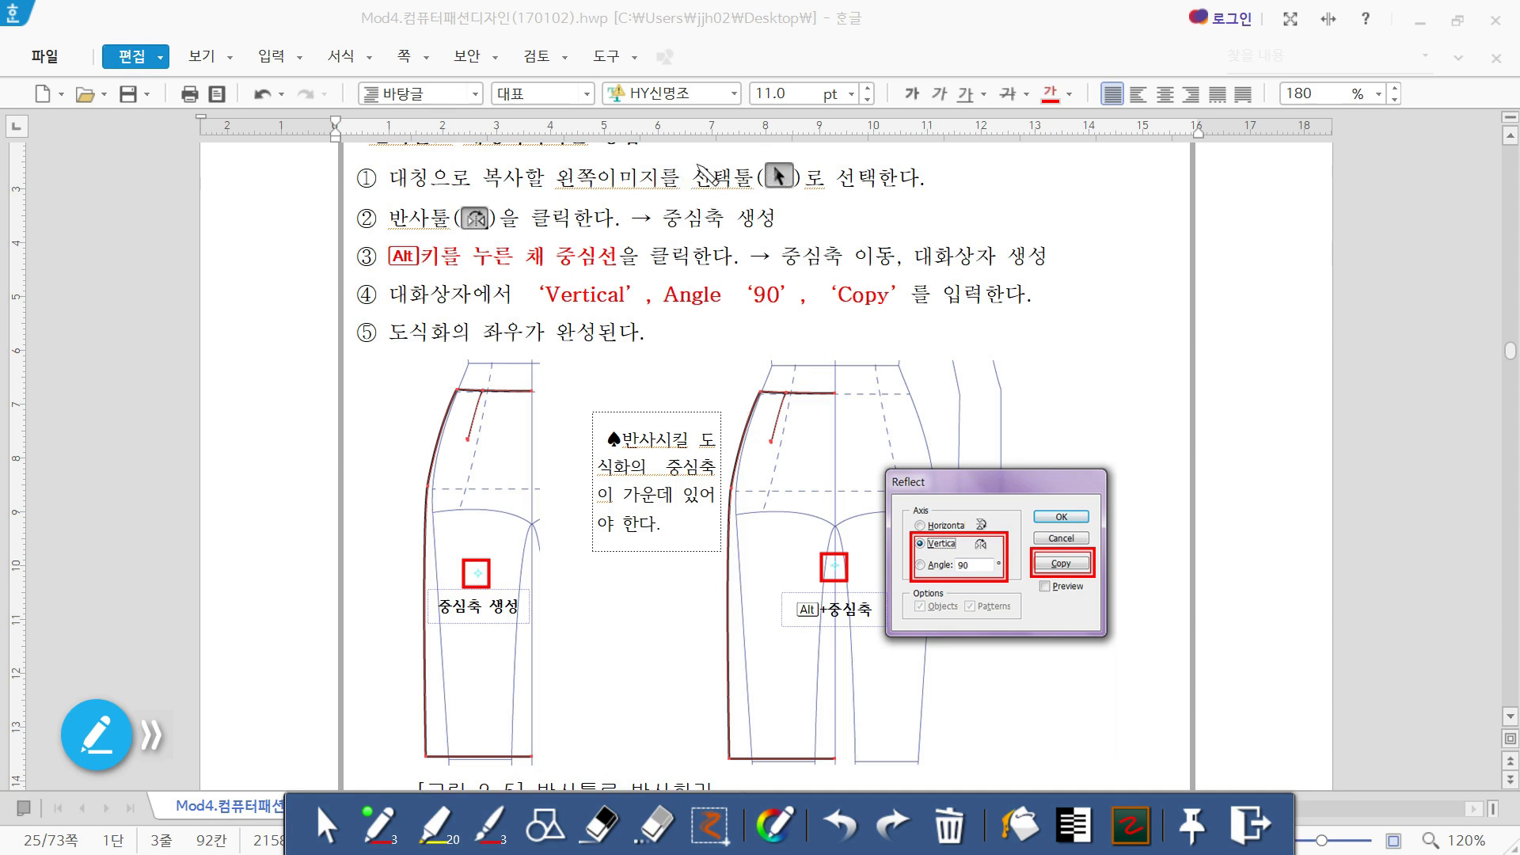
# Step: Switch to the Hangul lesson document and mark the Reflect tool instructions about creating and moving the centre axis
pyautogui.moveTo(402, 240); pyautogui.dragTo(570, 234)
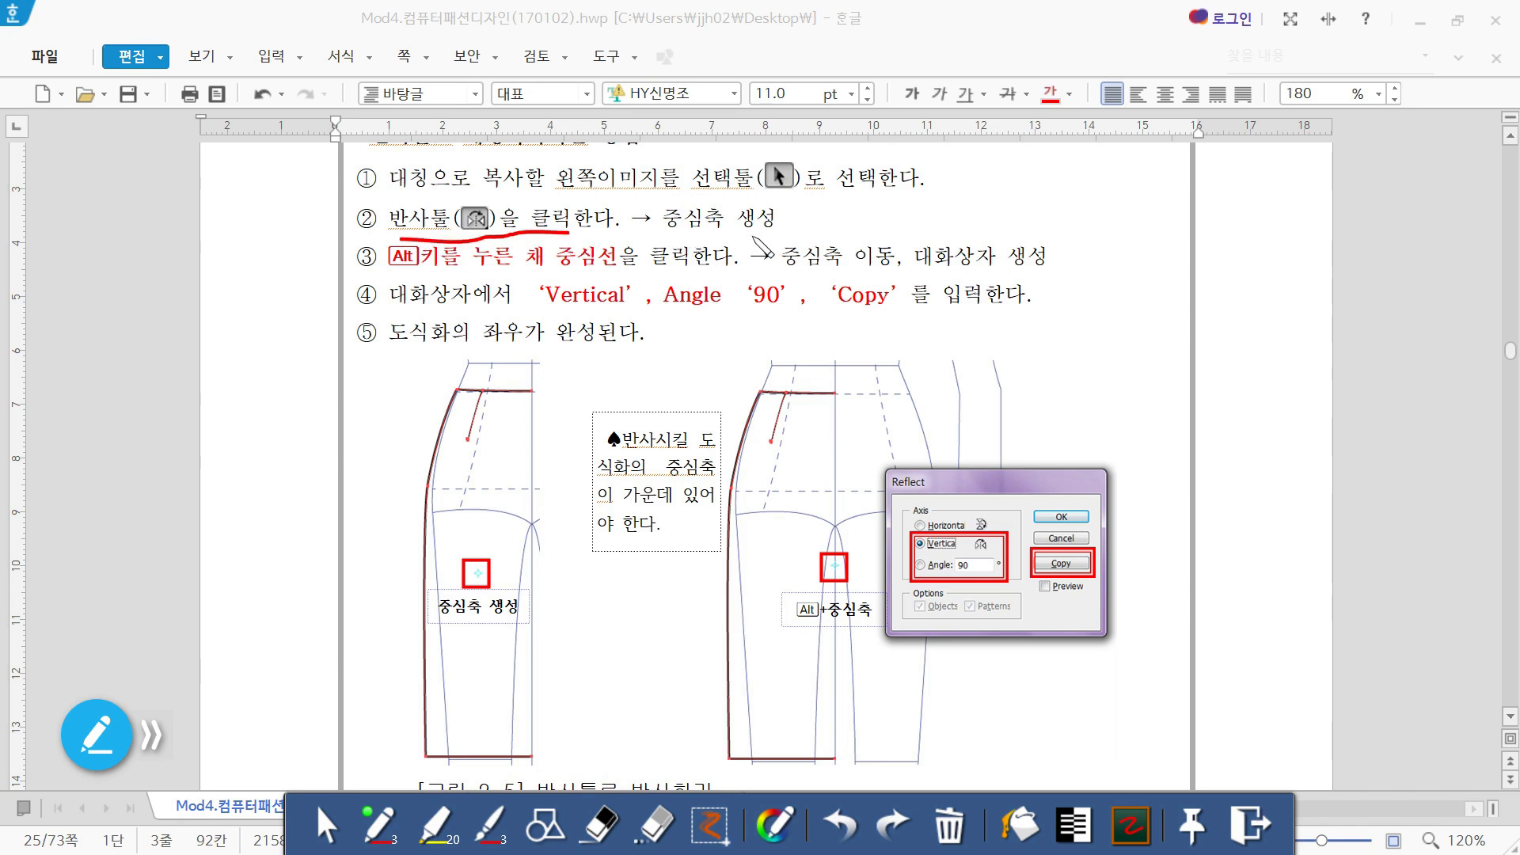
pyautogui.moveTo(663, 229); pyautogui.dragTo(718, 233)
pyautogui.moveTo(503, 587)
pyautogui.mouseDown()
pyautogui.moveTo(462, 540)
pyautogui.moveTo(490, 543)
pyautogui.moveTo(515, 623)
pyautogui.mouseUp()
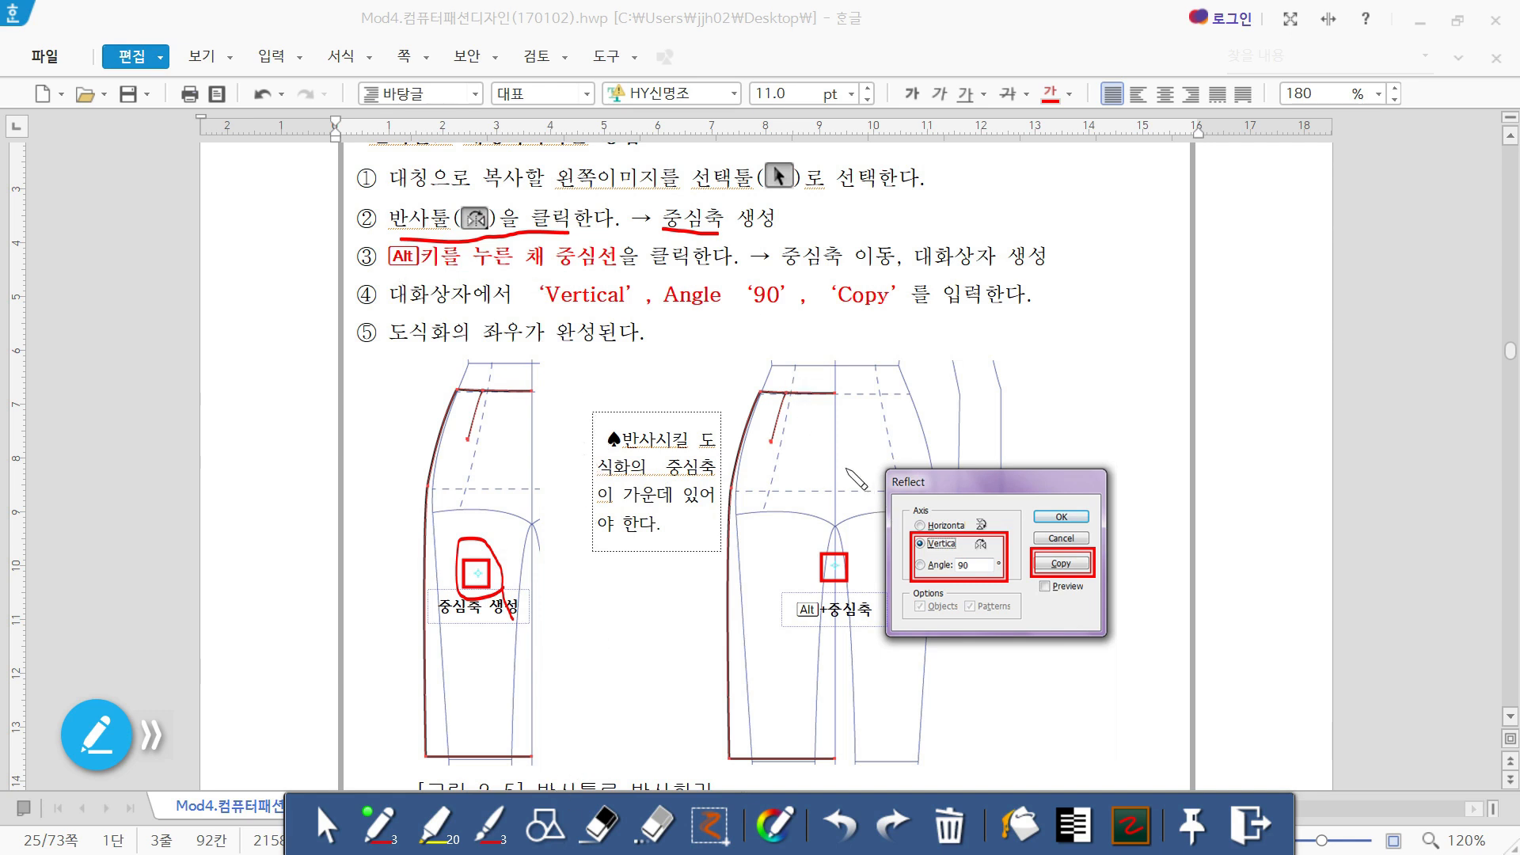
pyautogui.moveTo(829, 458)
pyautogui.mouseDown()
pyautogui.moveTo(843, 444)
pyautogui.moveTo(848, 465)
pyautogui.mouseUp()
pyautogui.moveTo(648, 269); pyautogui.dragTo(688, 268)
pyautogui.moveTo(865, 590)
pyautogui.mouseDown()
pyautogui.moveTo(837, 608)
pyautogui.moveTo(798, 575)
pyautogui.moveTo(823, 531)
pyautogui.moveTo(872, 589)
pyautogui.mouseUp()
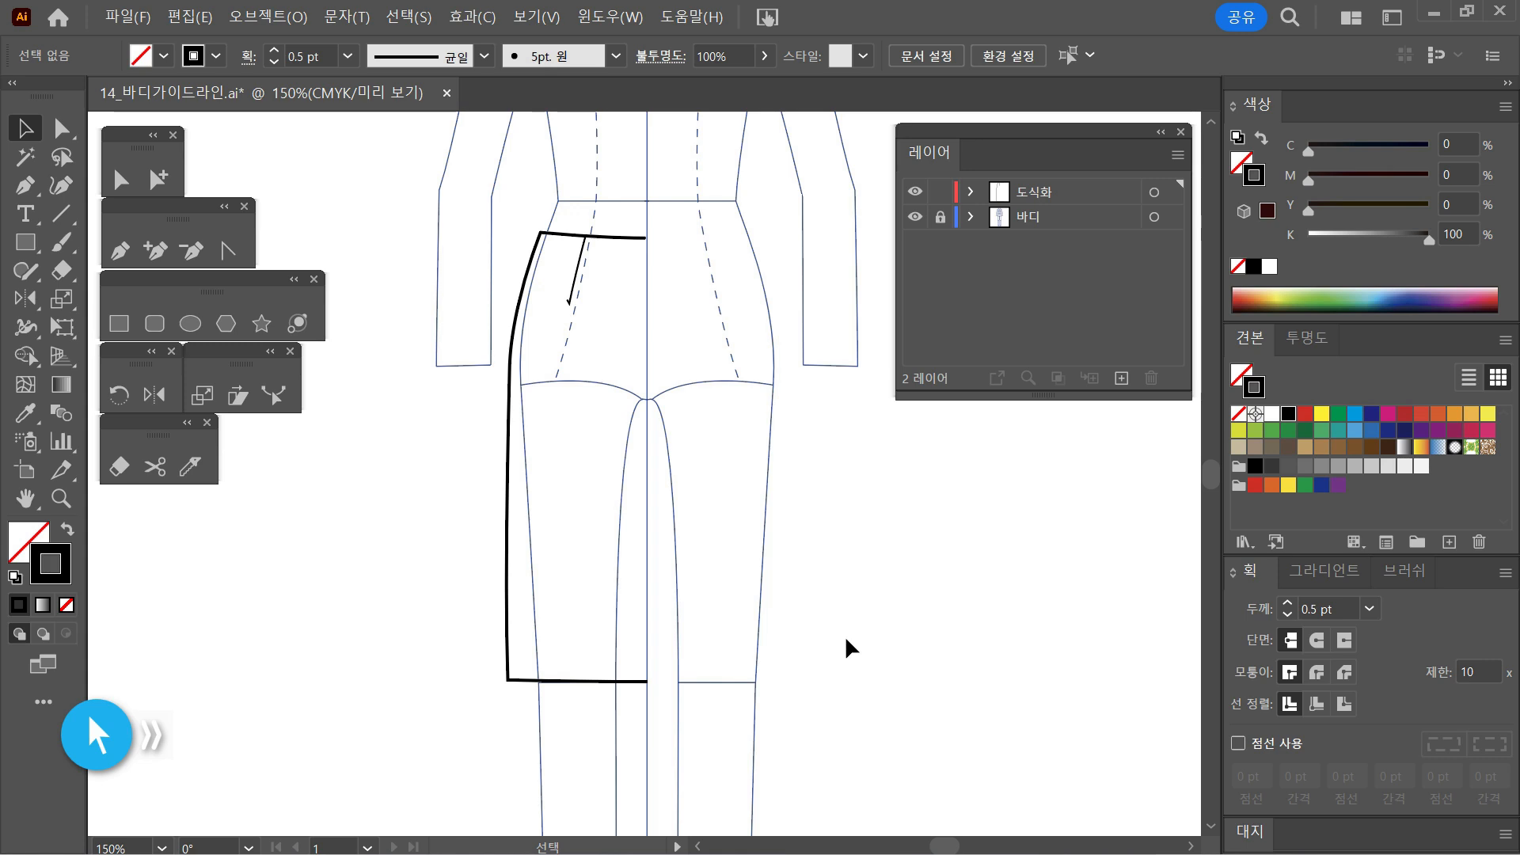
# Step: In Illustrator, try reflecting a copy of the half outline and dart vertically at 90° about their own centre
pyautogui.moveTo(457, 244); pyautogui.dragTo(679, 791)
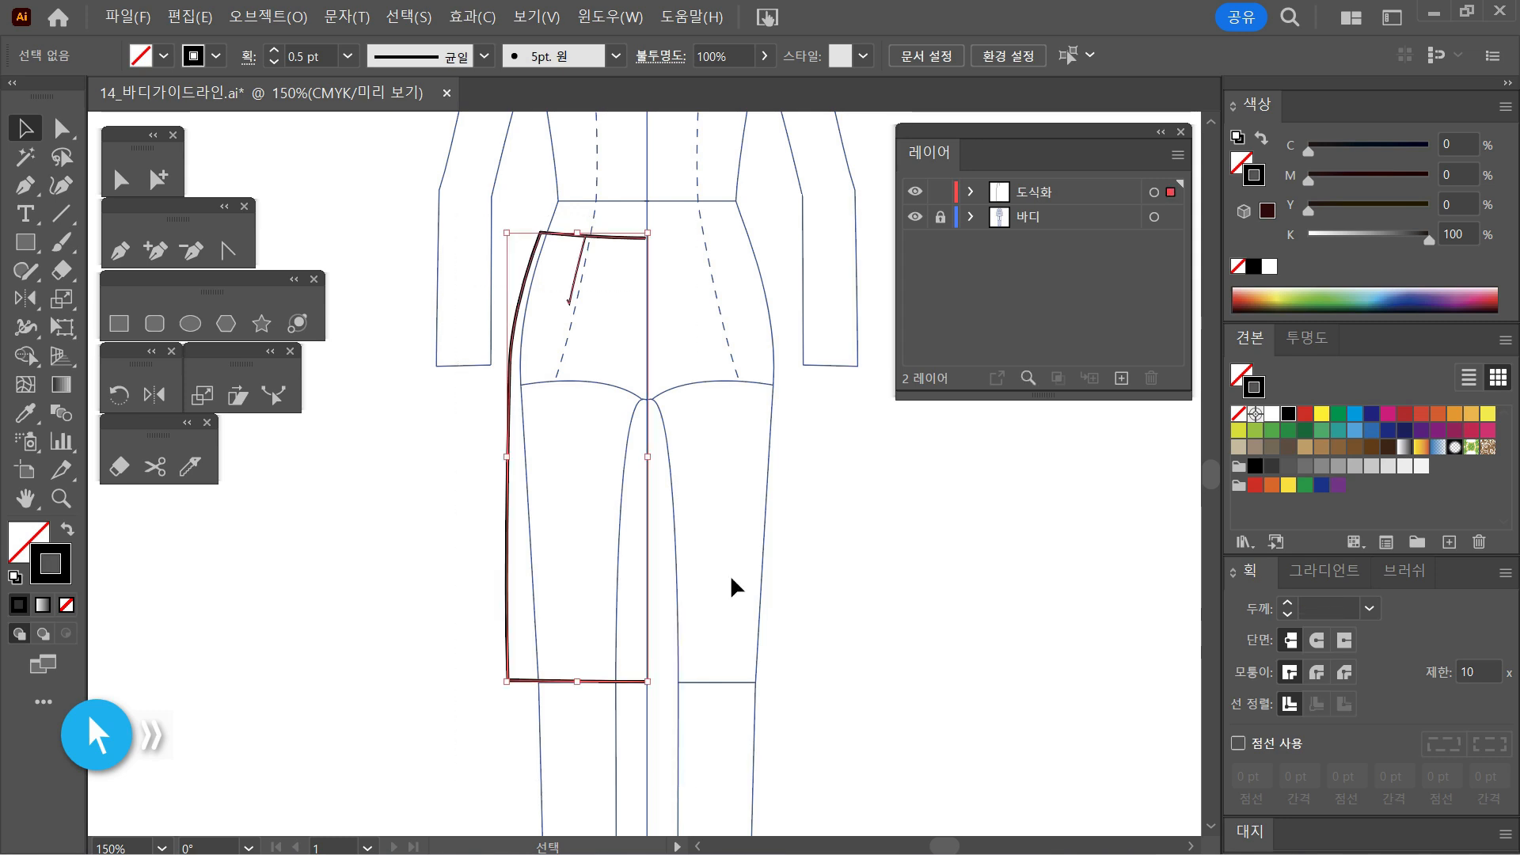
pyautogui.doubleClick(155, 395)
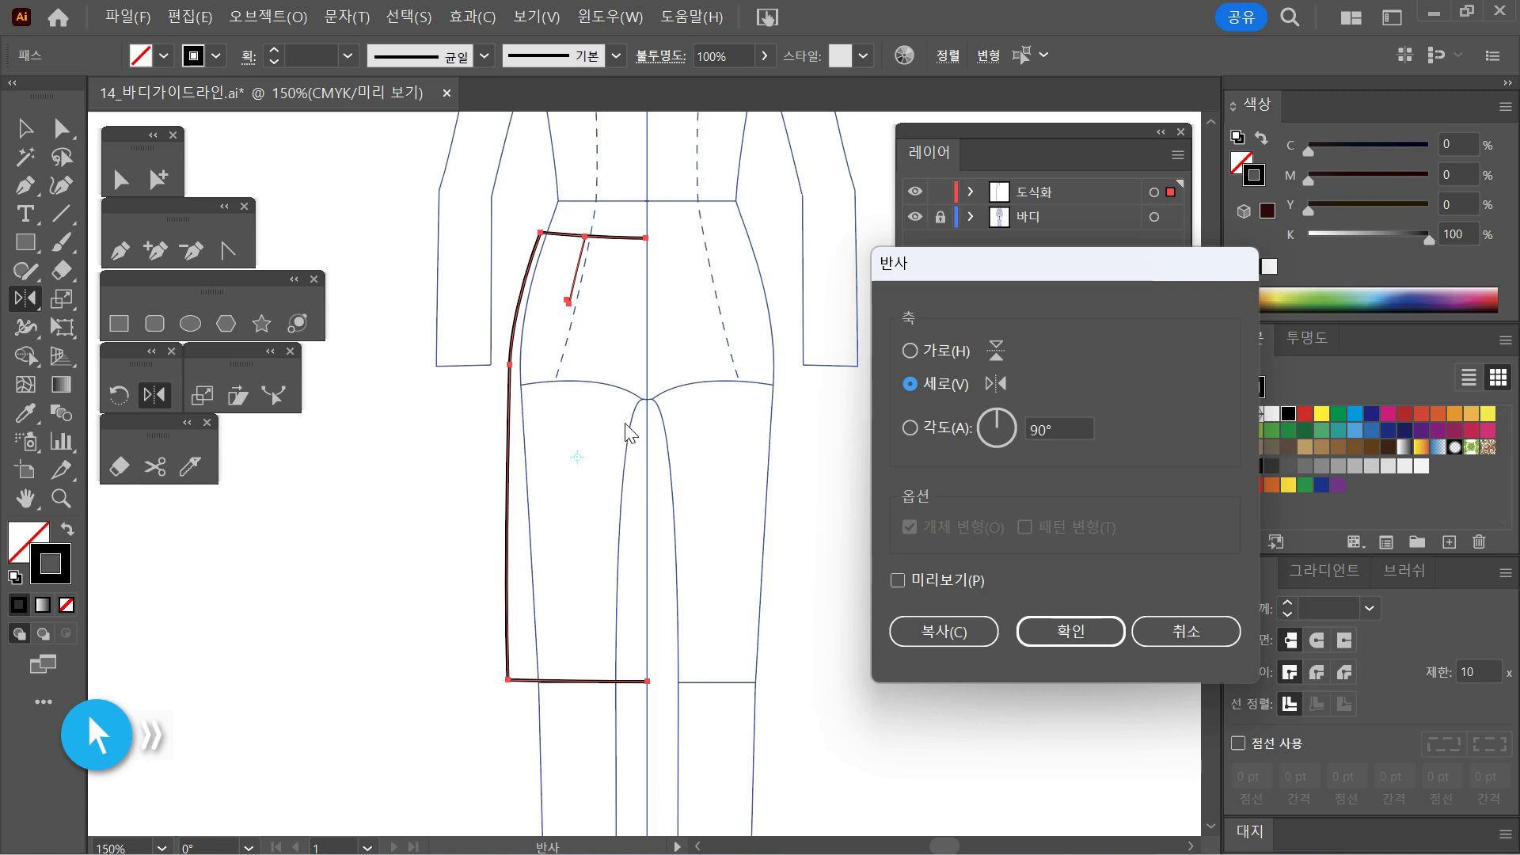
pyautogui.click(954, 638)
# Step: Nudge the mirrored copy sideways past the body's centre line to form the other half, and delete it
pyautogui.press('Right')
pyautogui.press('Right')
pyautogui.press('Right')
pyautogui.press('Right')
pyautogui.press('Right')
pyautogui.press('Right')
pyautogui.press('Right')
pyautogui.press('Right')
pyautogui.press('Right')
pyautogui.press('Right')
pyautogui.press('Right')
pyautogui.press('Right')
pyautogui.press('Right')
pyautogui.press('Right')
pyautogui.press('Right')
pyautogui.press('Right')
pyautogui.press('Right')
pyautogui.press('Right')
pyautogui.press('Right')
pyautogui.press('Right')
pyautogui.press('Right')
pyautogui.press('Right')
pyautogui.press('Right')
pyautogui.press('Right')
pyautogui.press('Right')
pyautogui.press('Right')
pyautogui.press('Right')
pyautogui.press('Right')
pyautogui.press('Right')
pyautogui.press('Right')
pyautogui.press('Right')
pyautogui.press('Right')
pyautogui.press('Right')
pyautogui.press('Right')
pyautogui.press('Right')
pyautogui.press('Right')
pyautogui.press('Right')
pyautogui.press('Right')
pyautogui.press('Right')
pyautogui.press('Right')
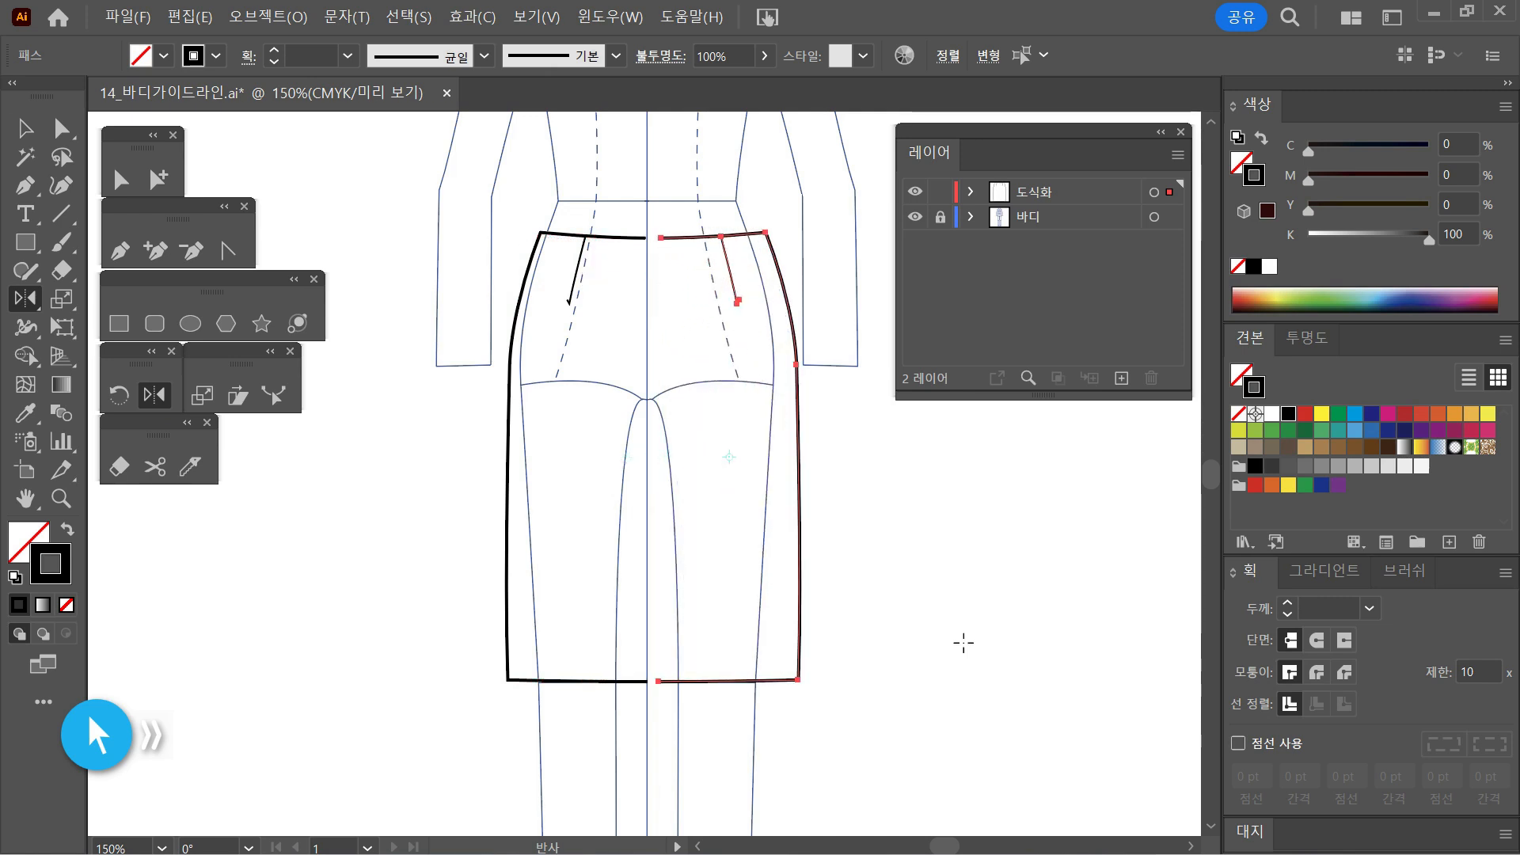
pyautogui.press('Delete')
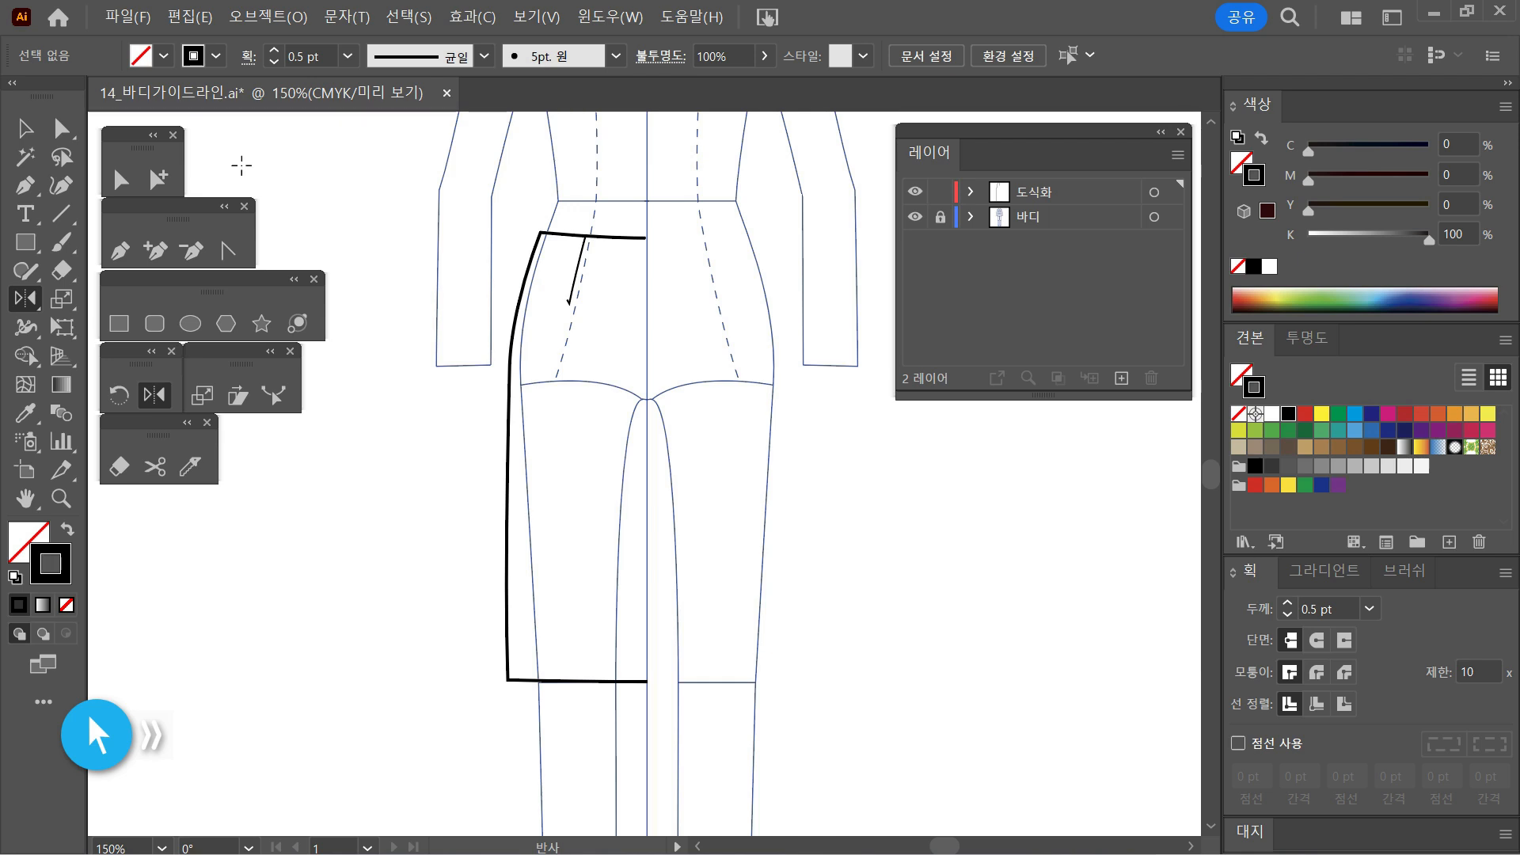
# Step: Reflect a copy of the left skirt outline and dart vertically at 90° about the body's centre line to form the right half
pyautogui.click(25, 128)
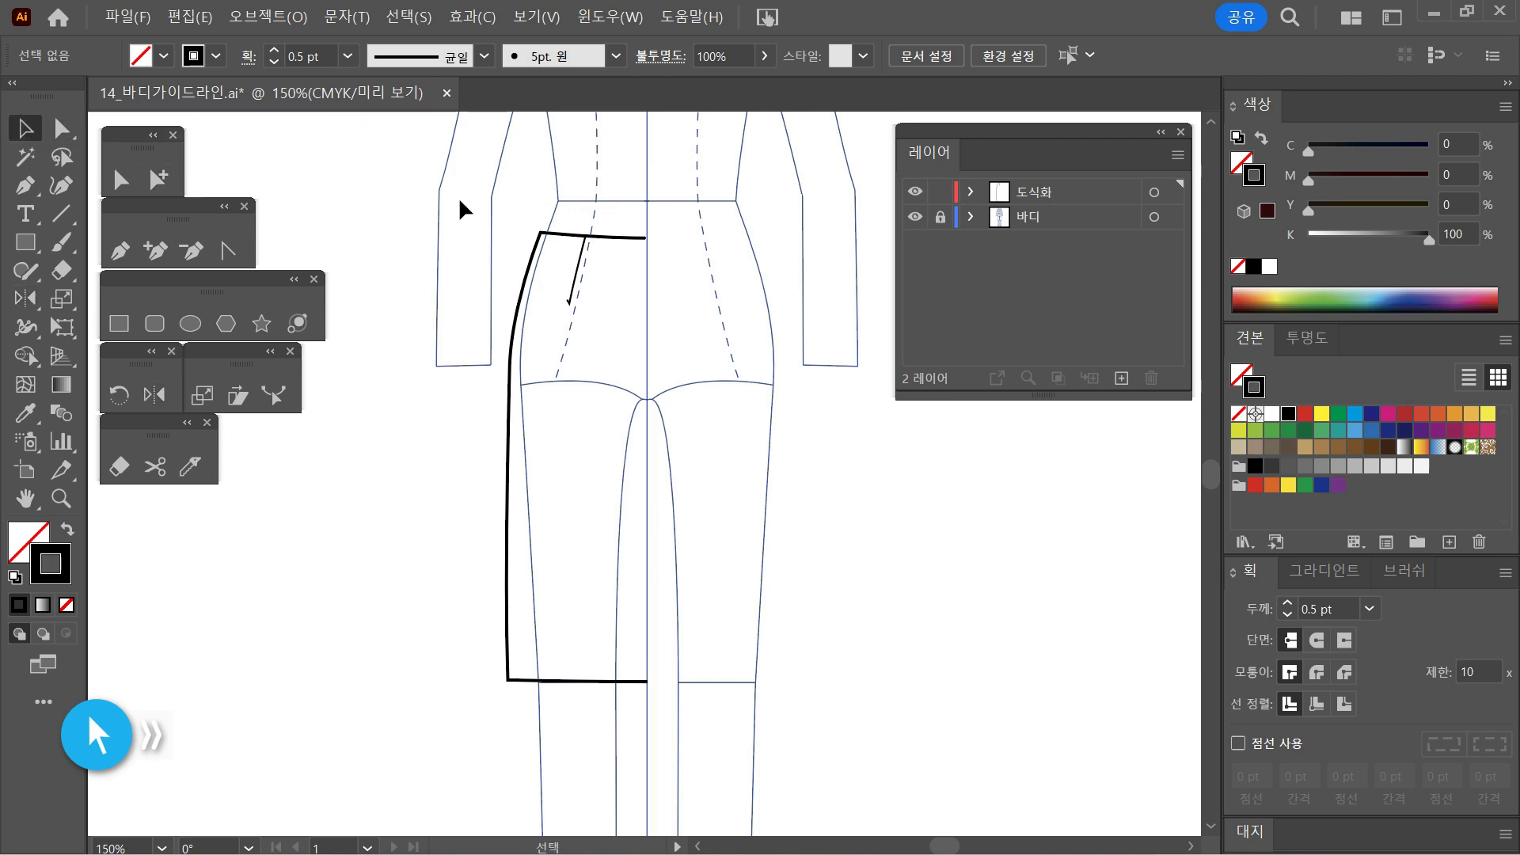
pyautogui.moveTo(462, 207); pyautogui.dragTo(678, 782)
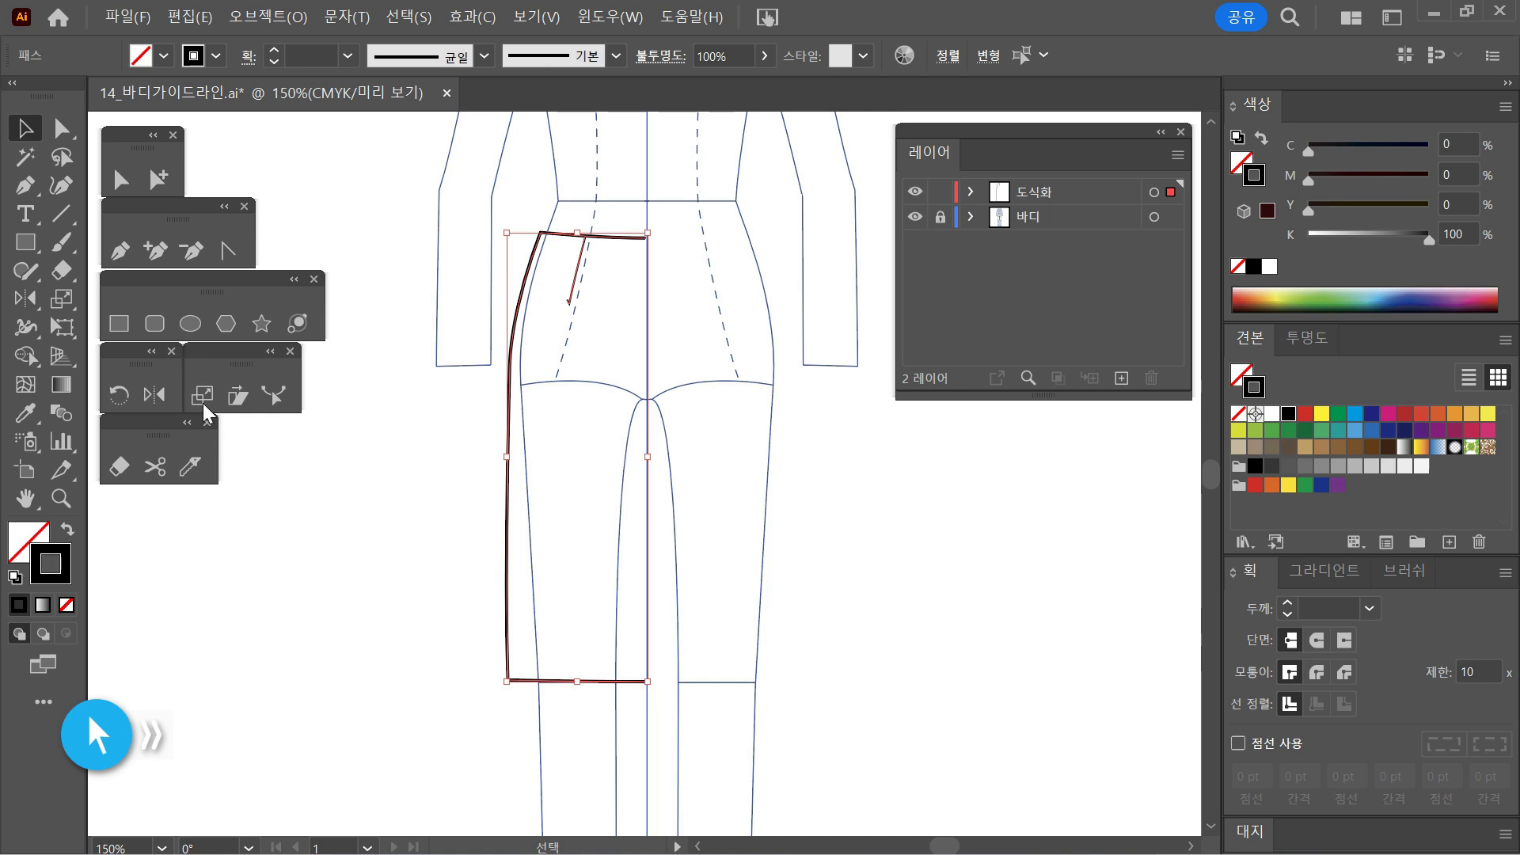
pyautogui.click(157, 395)
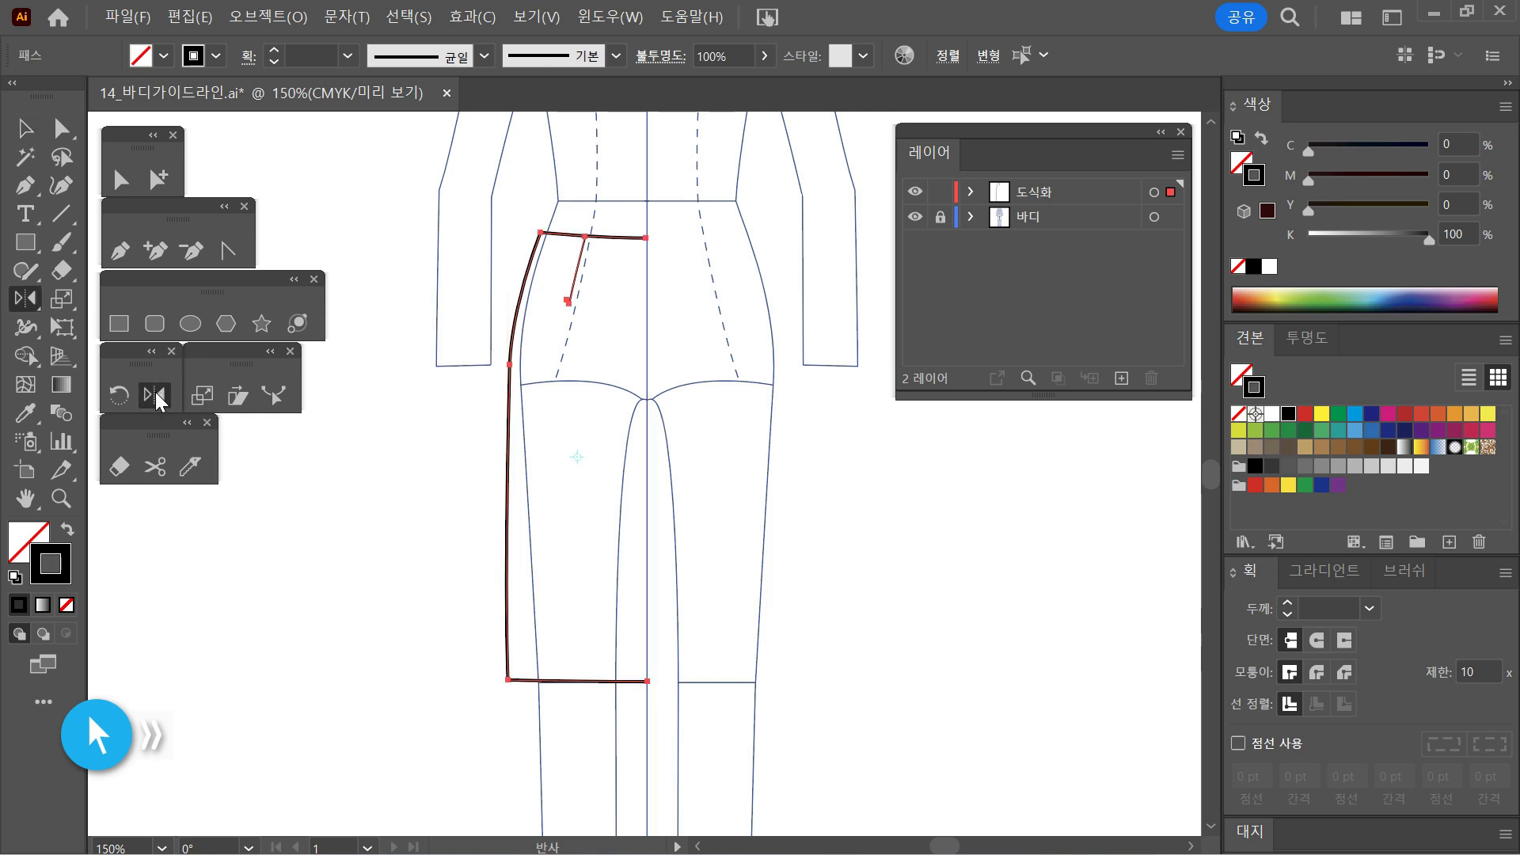
pyautogui.doubleClick(157, 395)
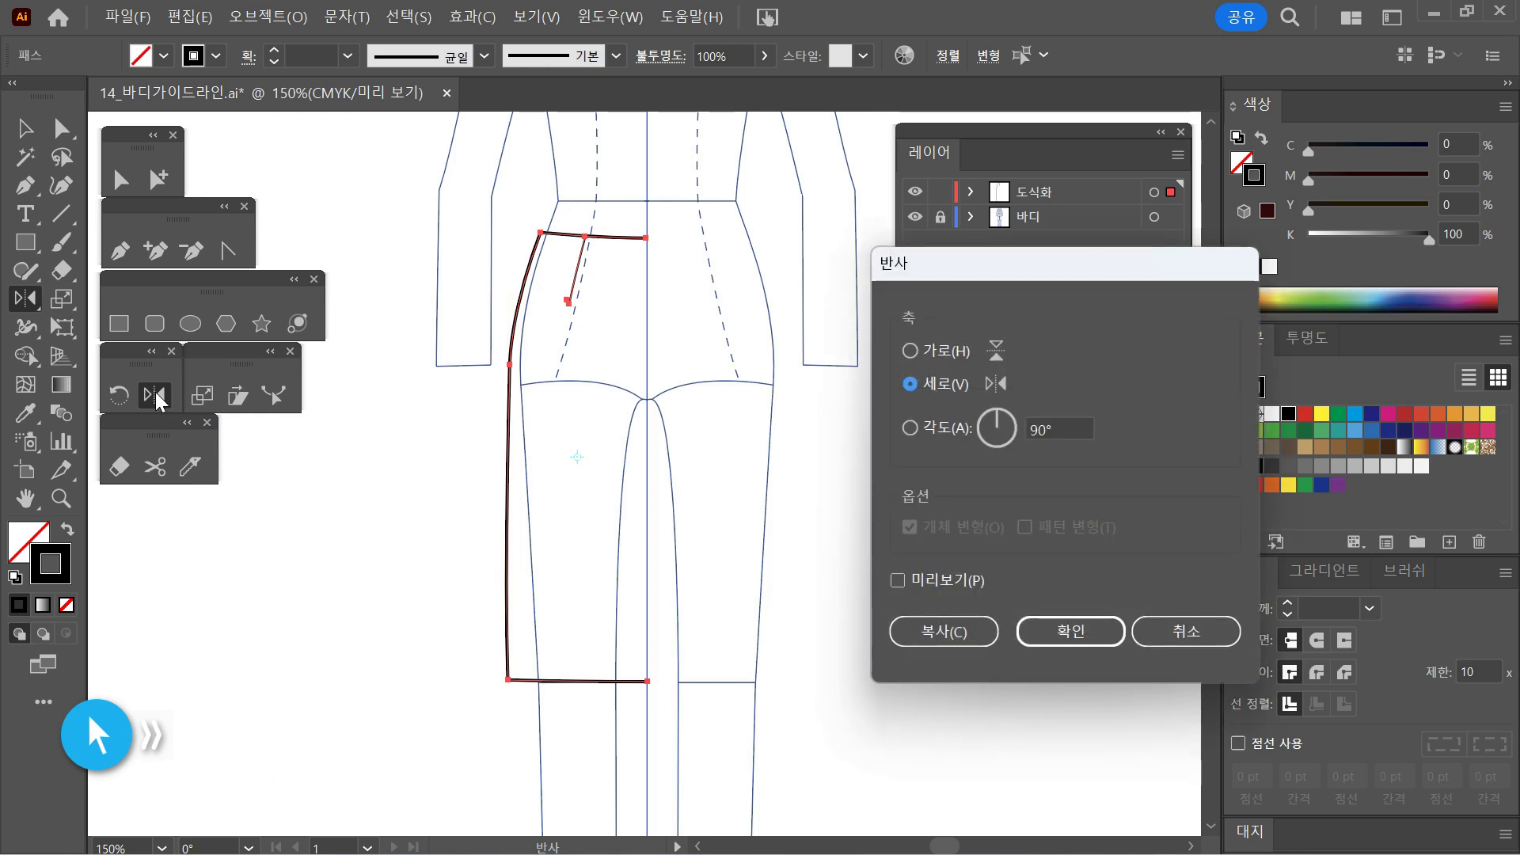
pyautogui.click(1164, 633)
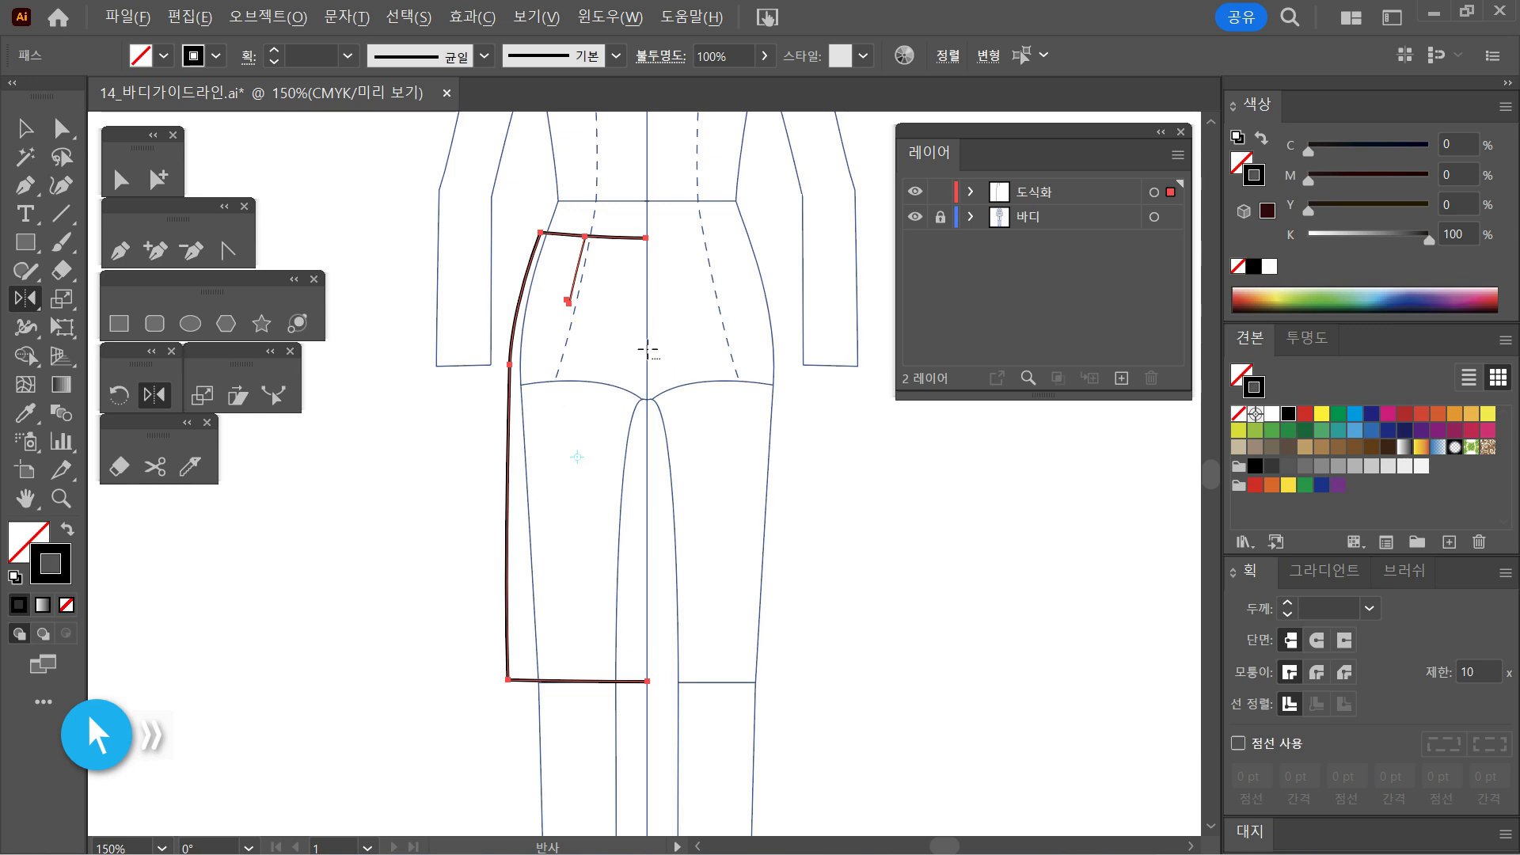
pyautogui.keyDown('alt'); pyautogui.click(647, 349); pyautogui.keyUp('alt')
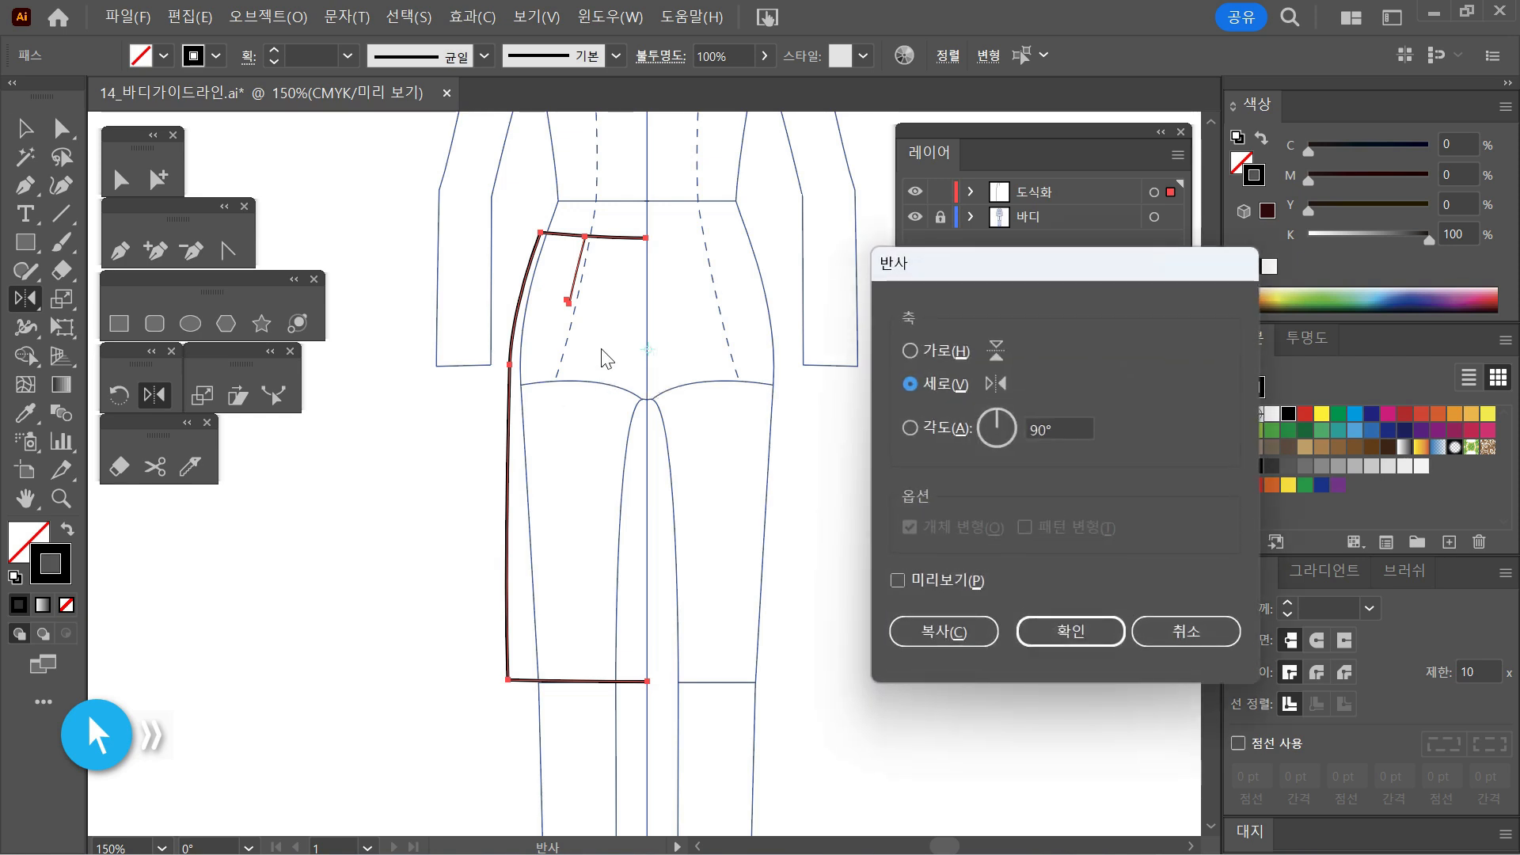
pyautogui.moveTo(990, 270); pyautogui.dragTo(918, 270)
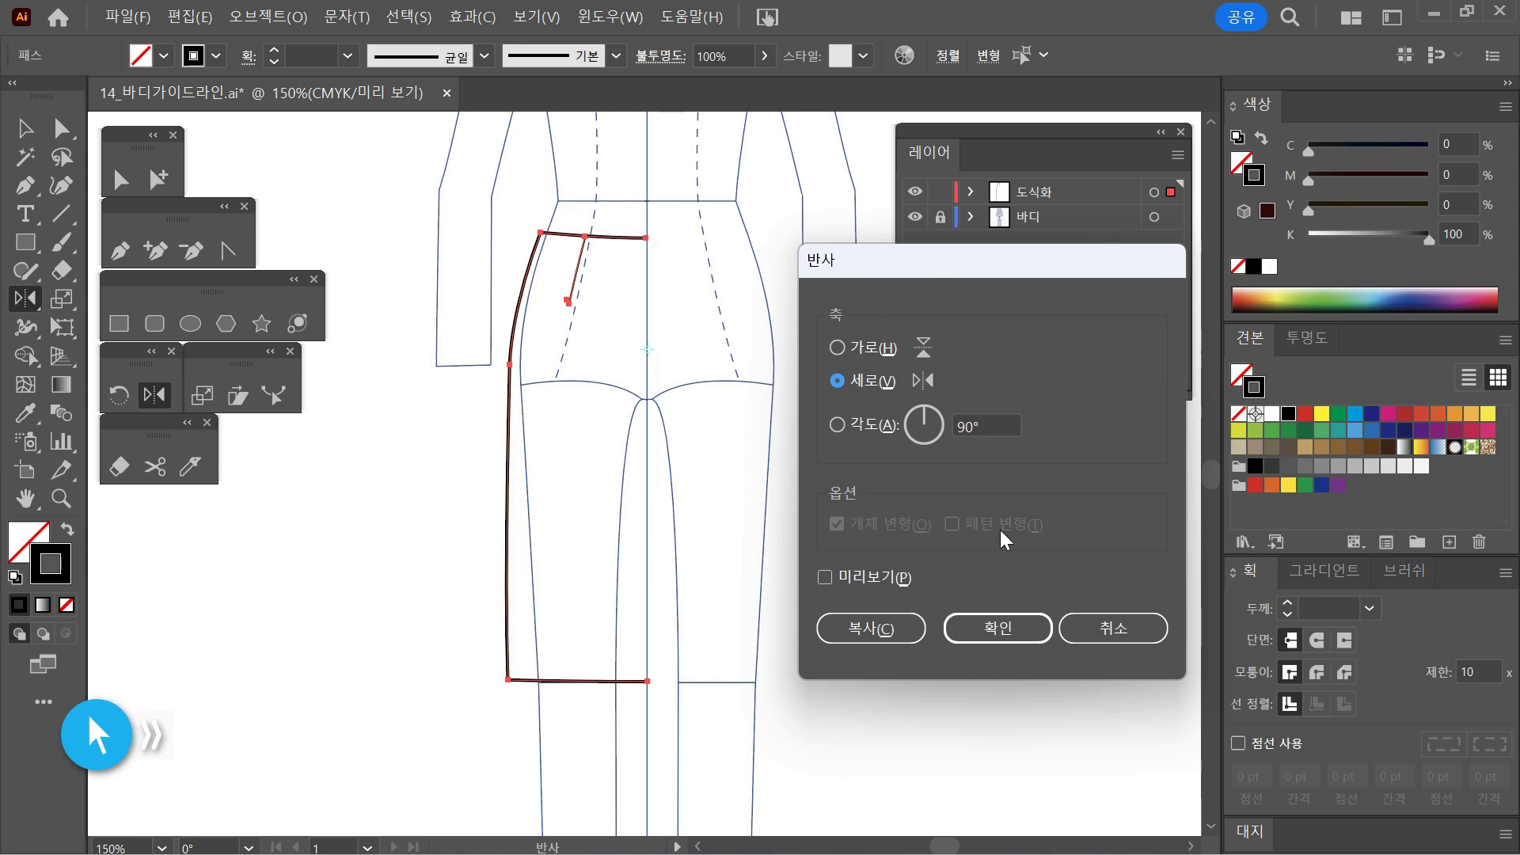
pyautogui.click(824, 578)
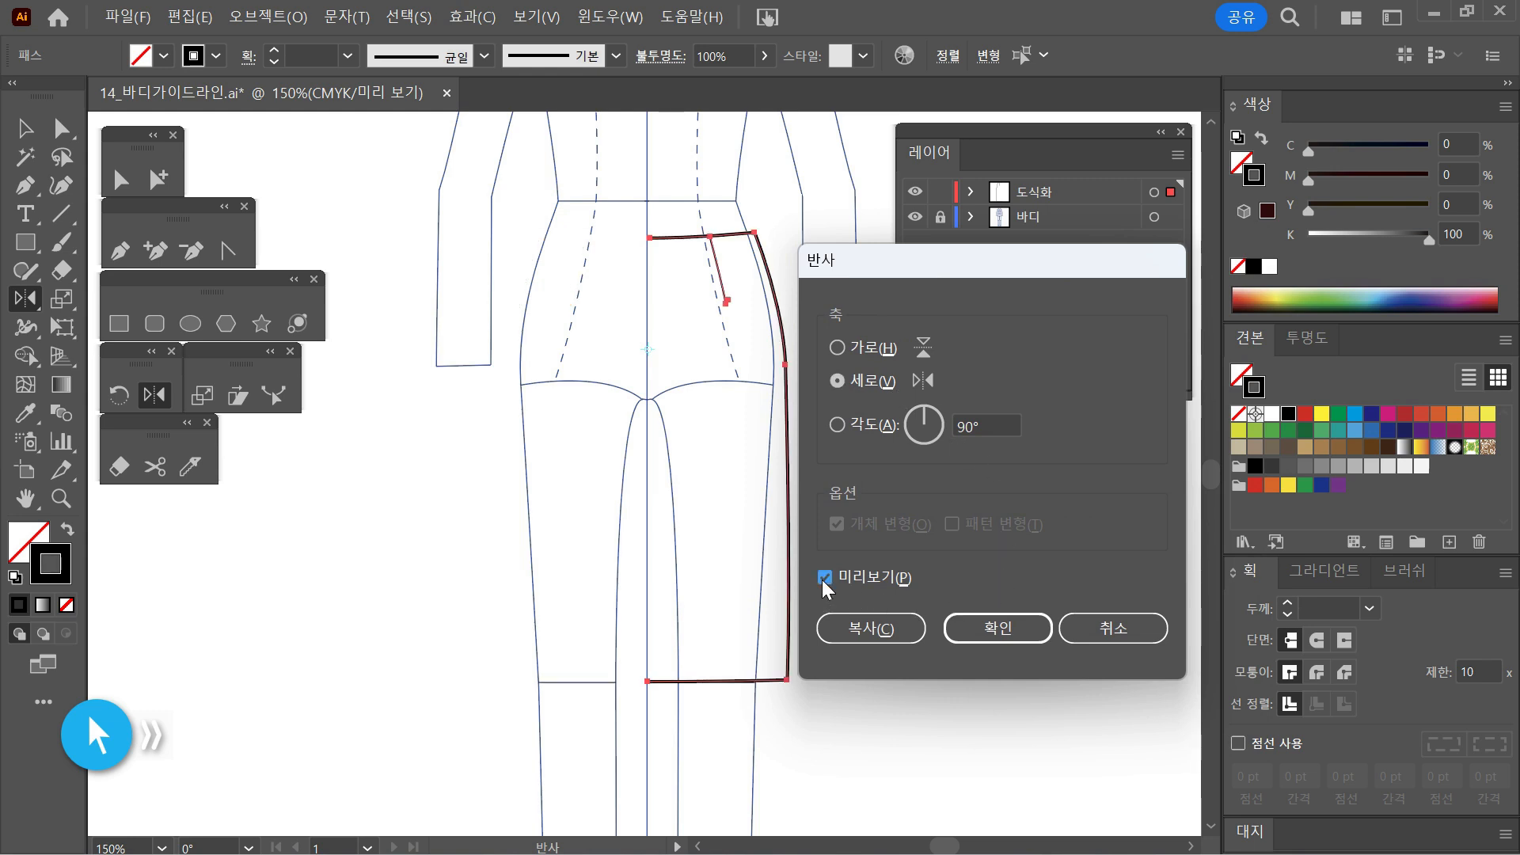
pyautogui.click(824, 577)
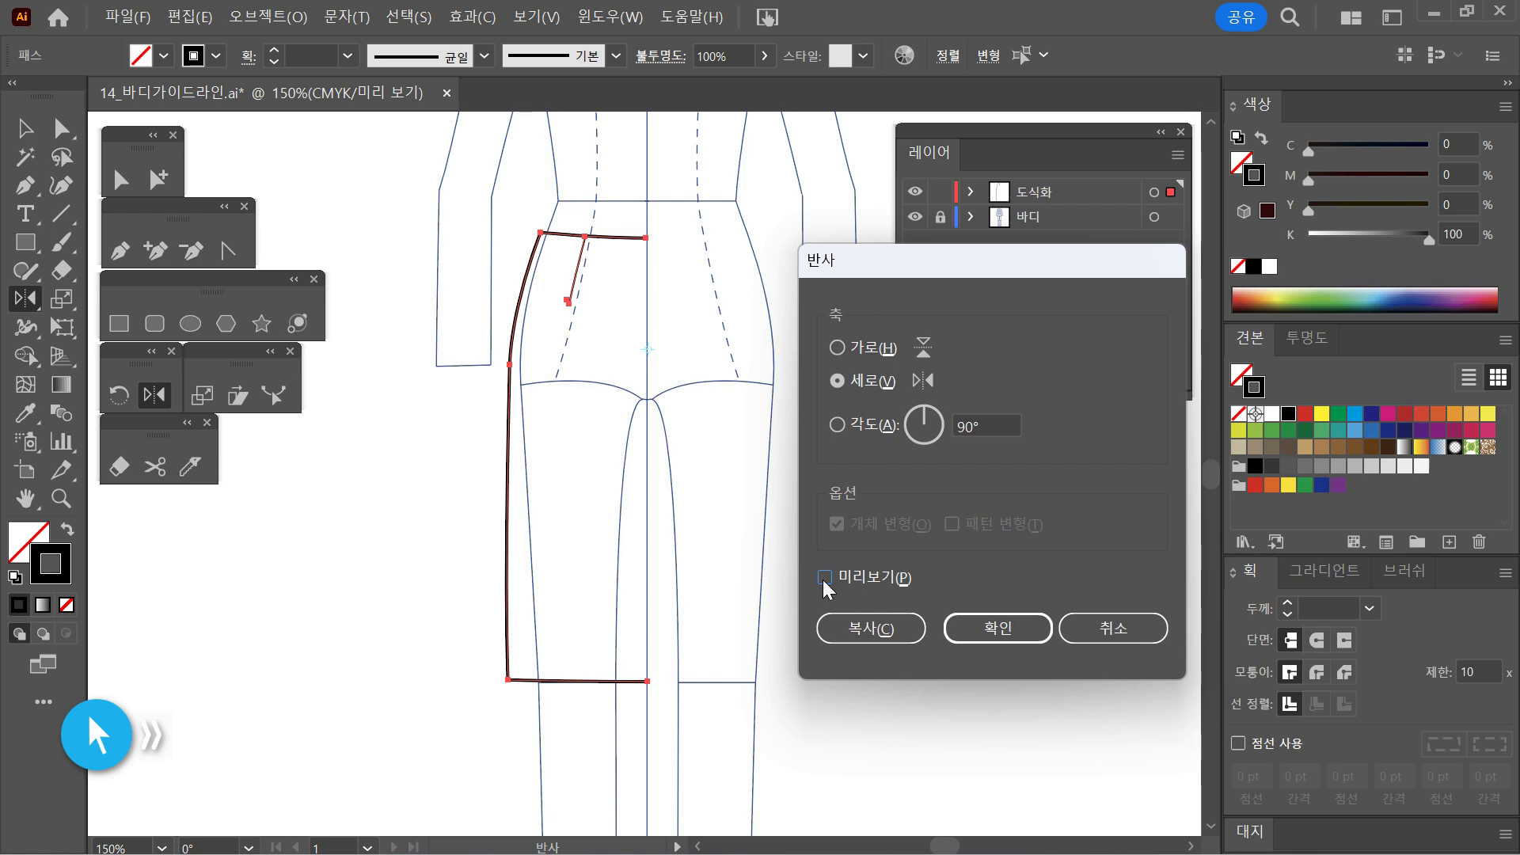
pyautogui.click(893, 629)
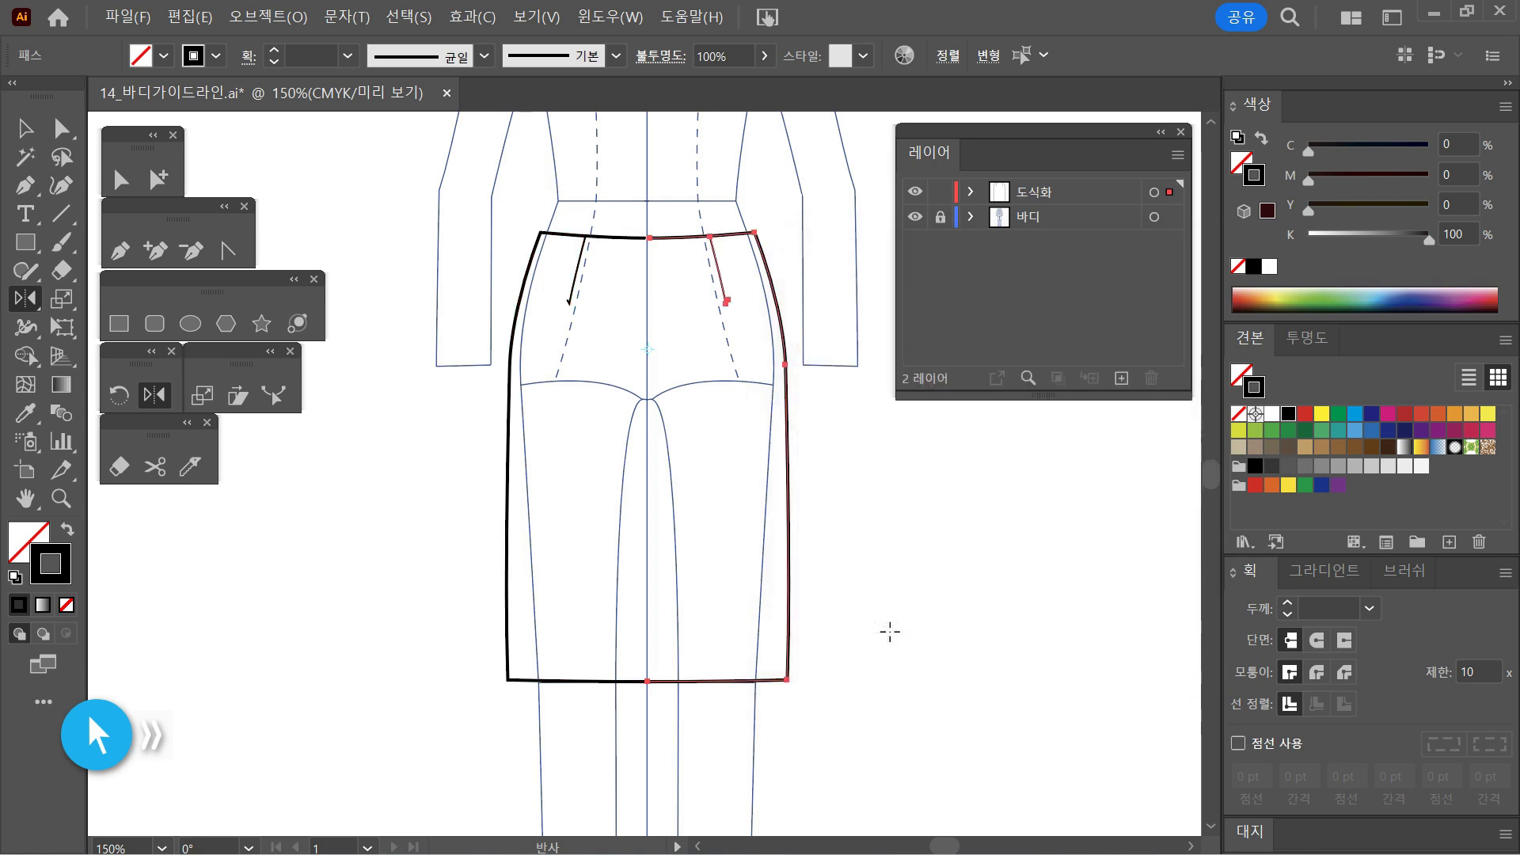
# Step: Deselect the skirt and temporarily hide the 바디 layer to check the flat sketch on its own
pyautogui.click(21, 133)
pyautogui.click(377, 164)
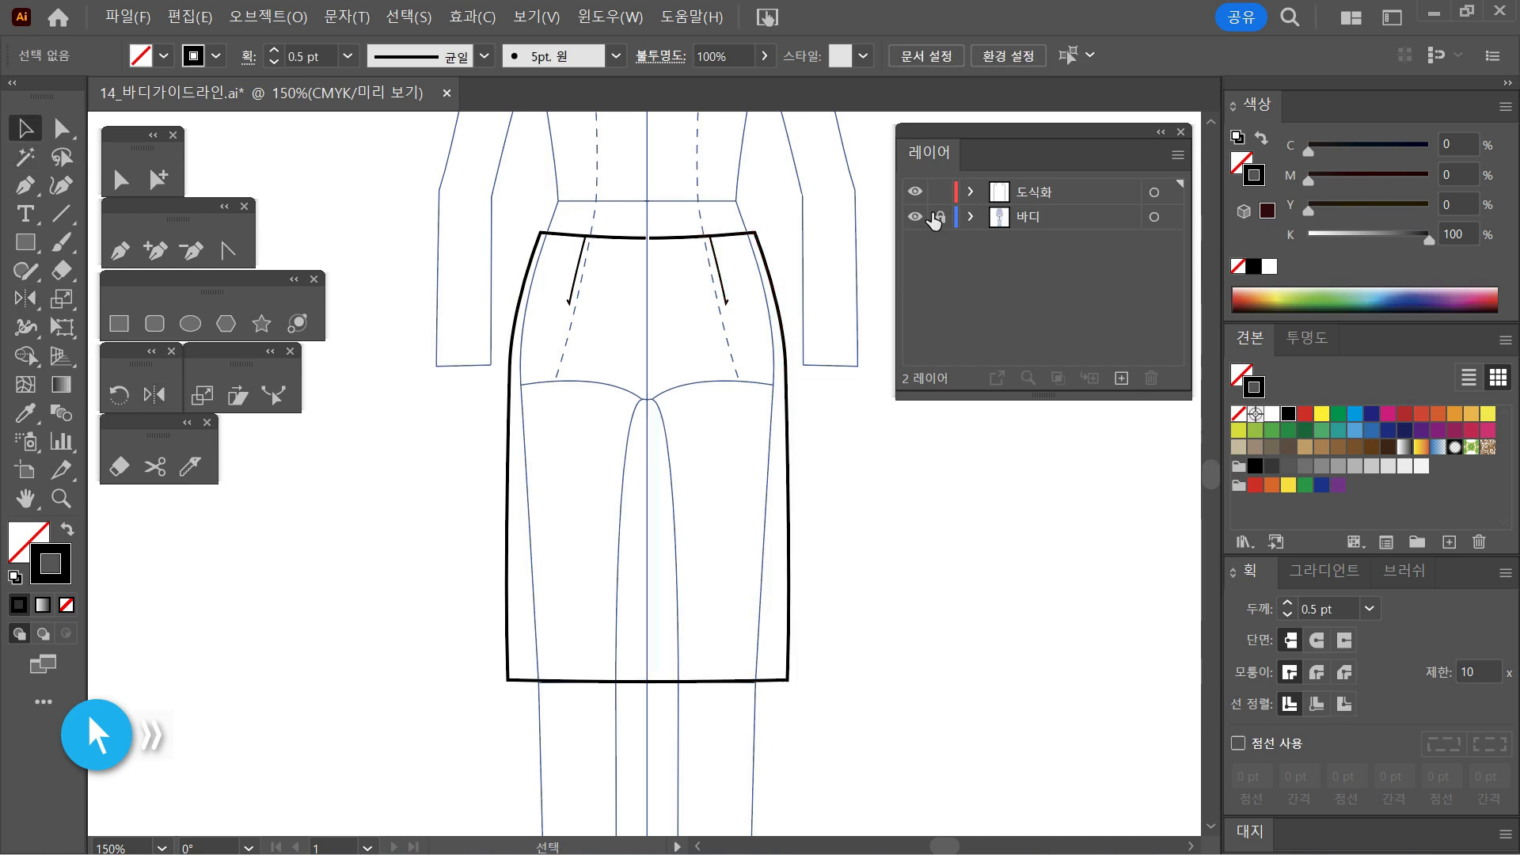
pyautogui.click(916, 218)
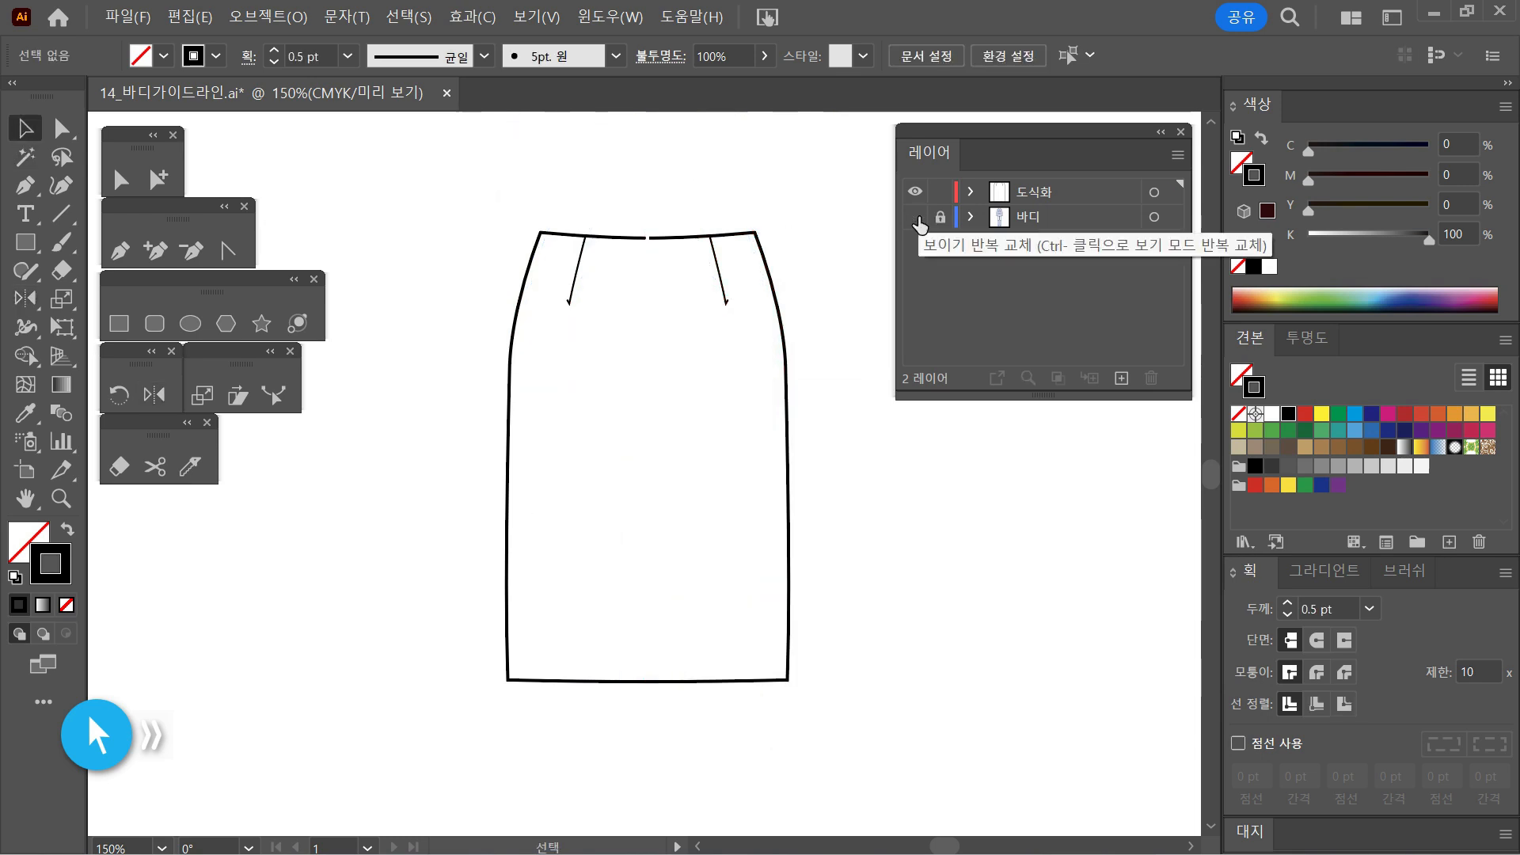
pyautogui.click(915, 217)
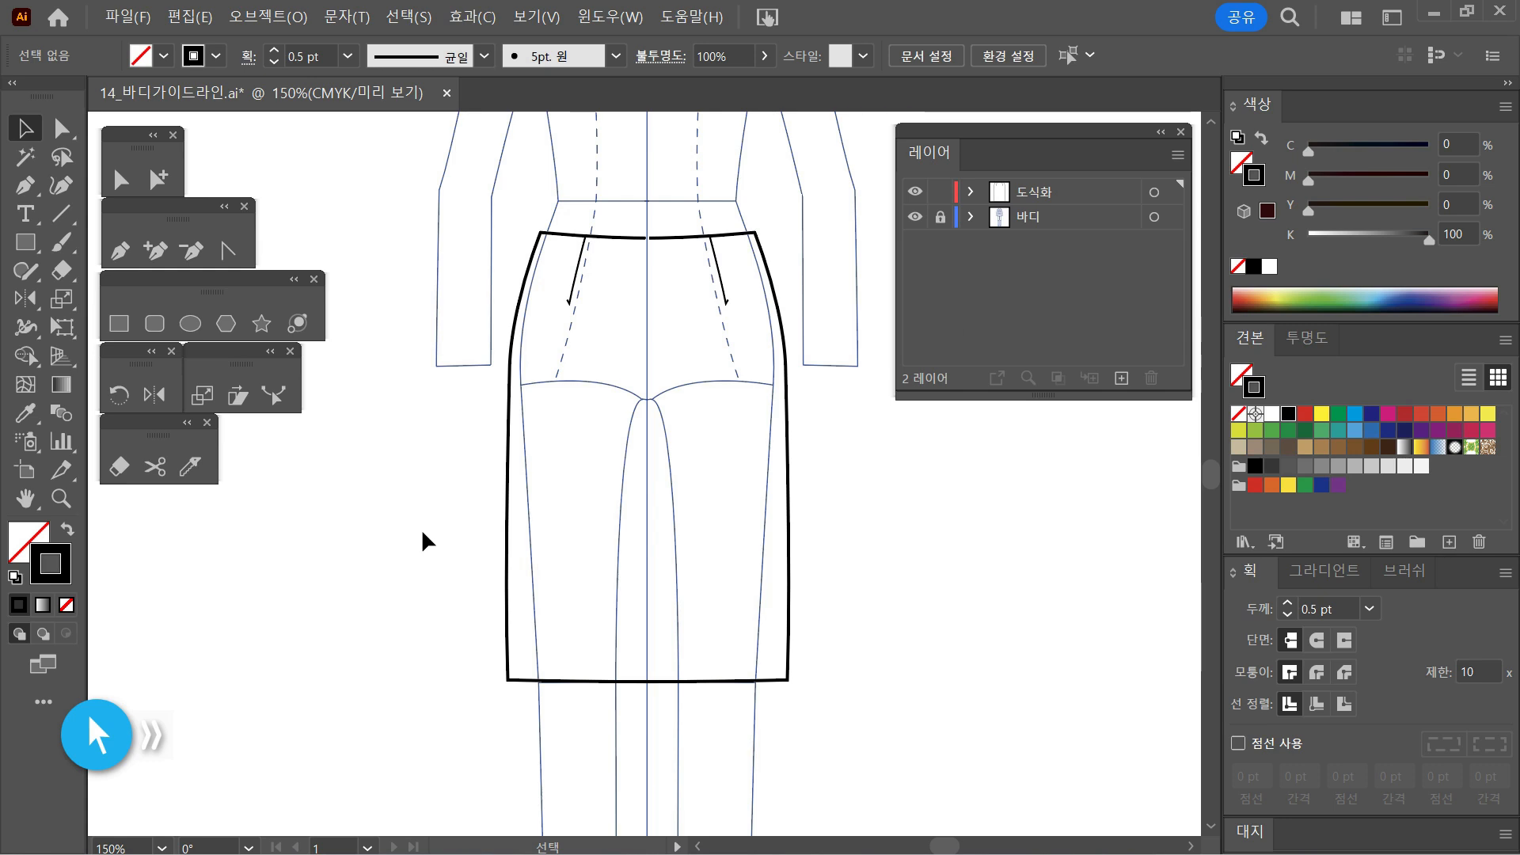
# Step: Select the skirt's left half outline to examine it as a path separate from the right half
pyautogui.moveTo(445, 470); pyautogui.dragTo(519, 516)
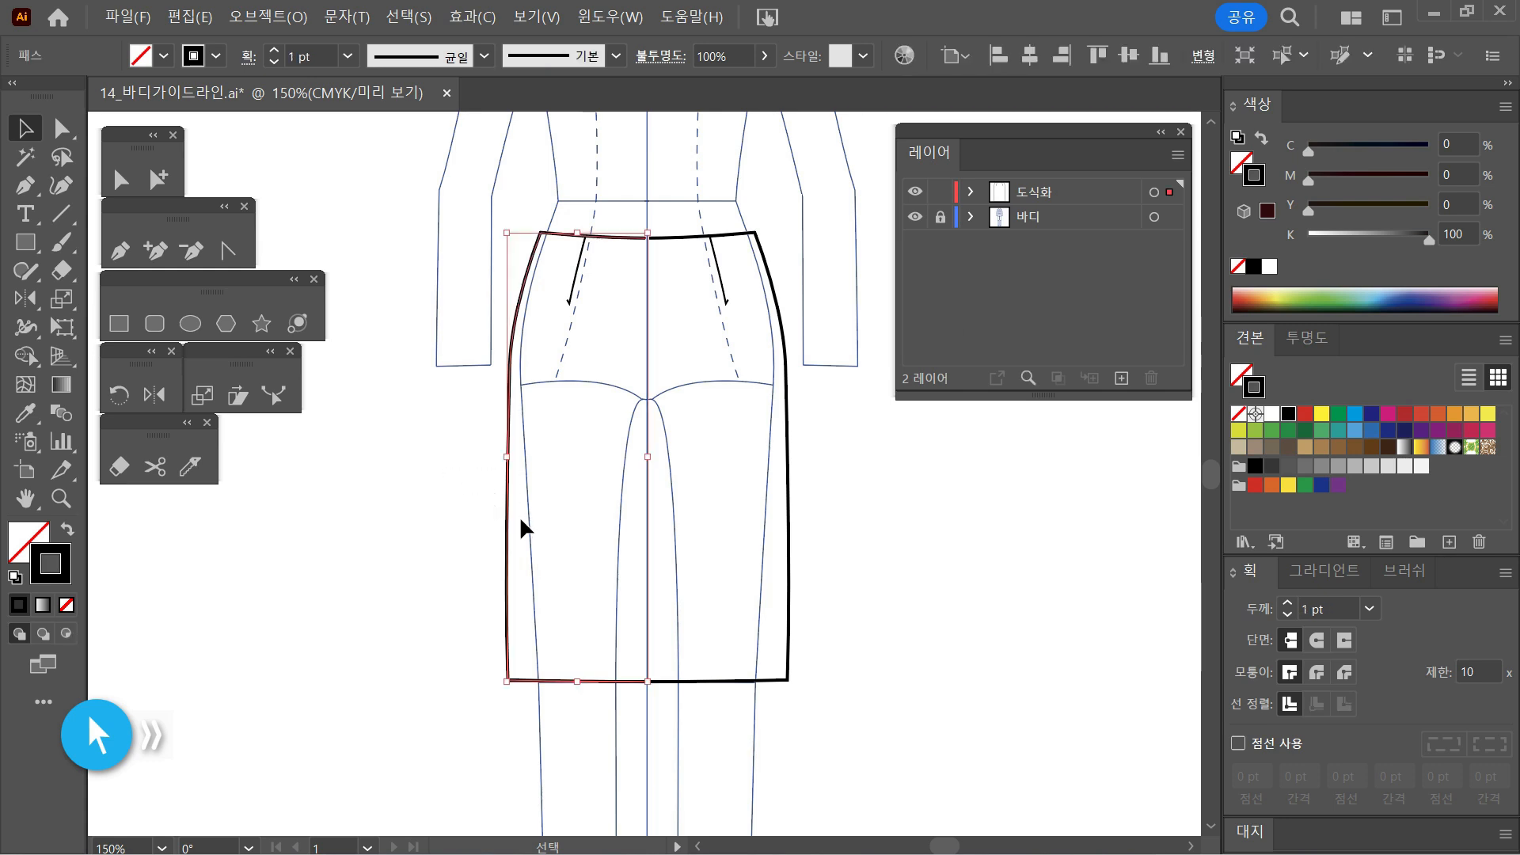
pyautogui.moveTo(443, 522); pyautogui.dragTo(521, 539)
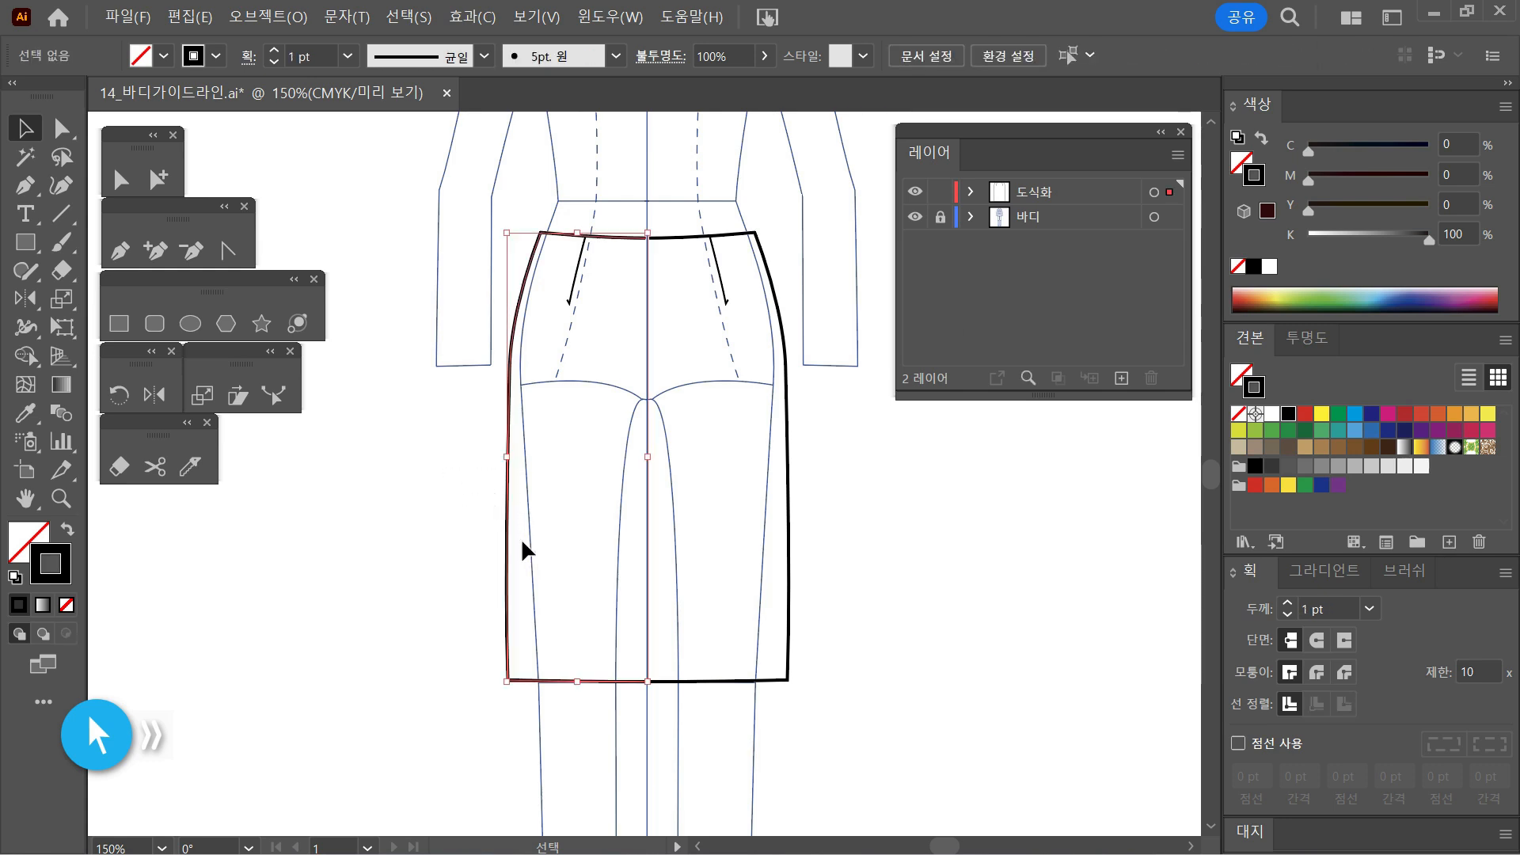
pyautogui.click(457, 552)
pyautogui.moveTo(511, 549); pyautogui.dragTo(533, 567)
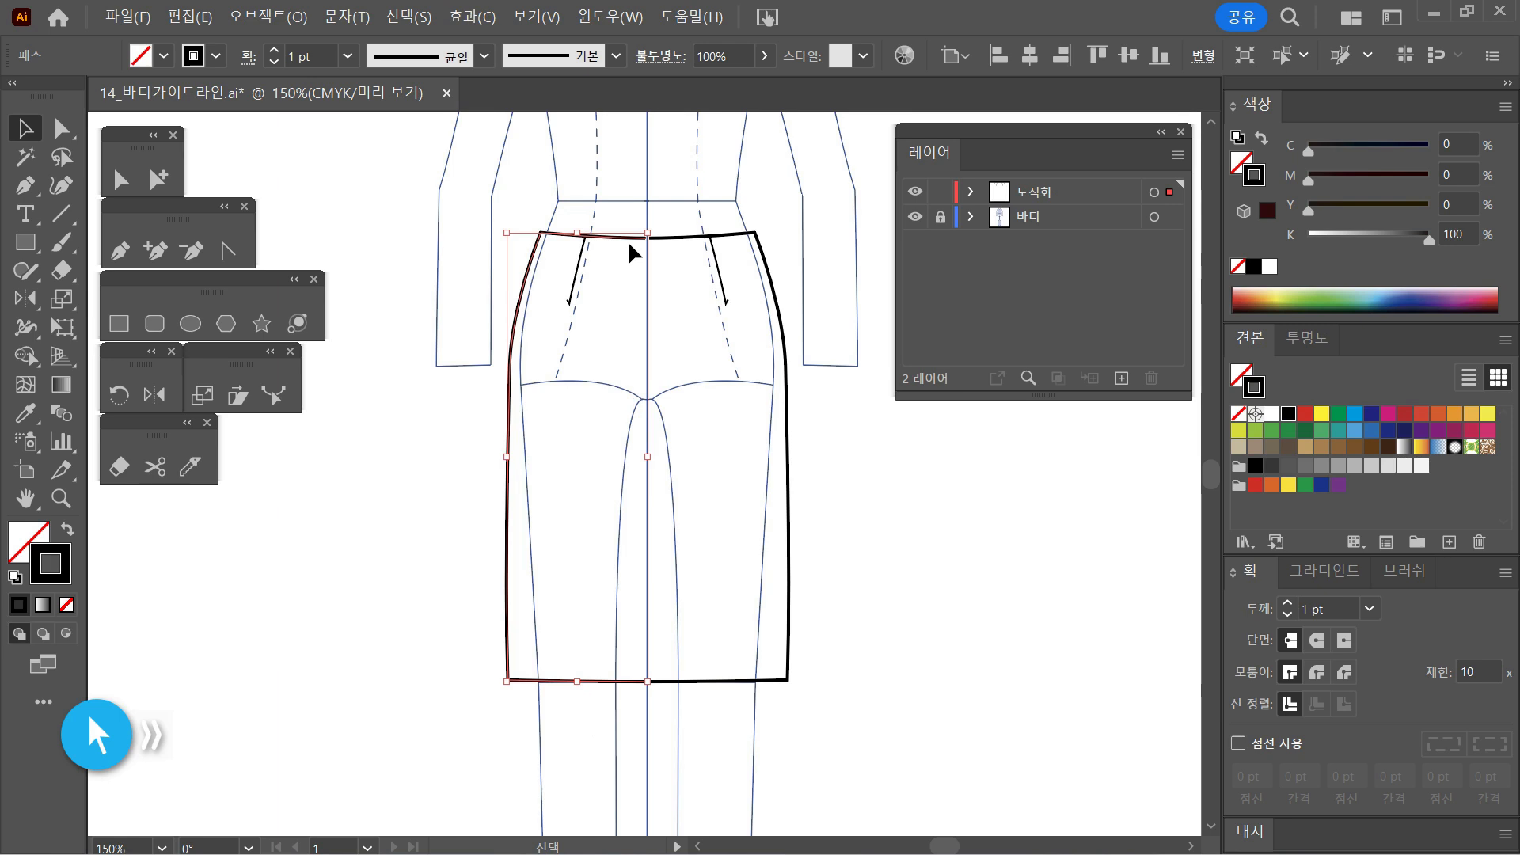
pyautogui.click(606, 424)
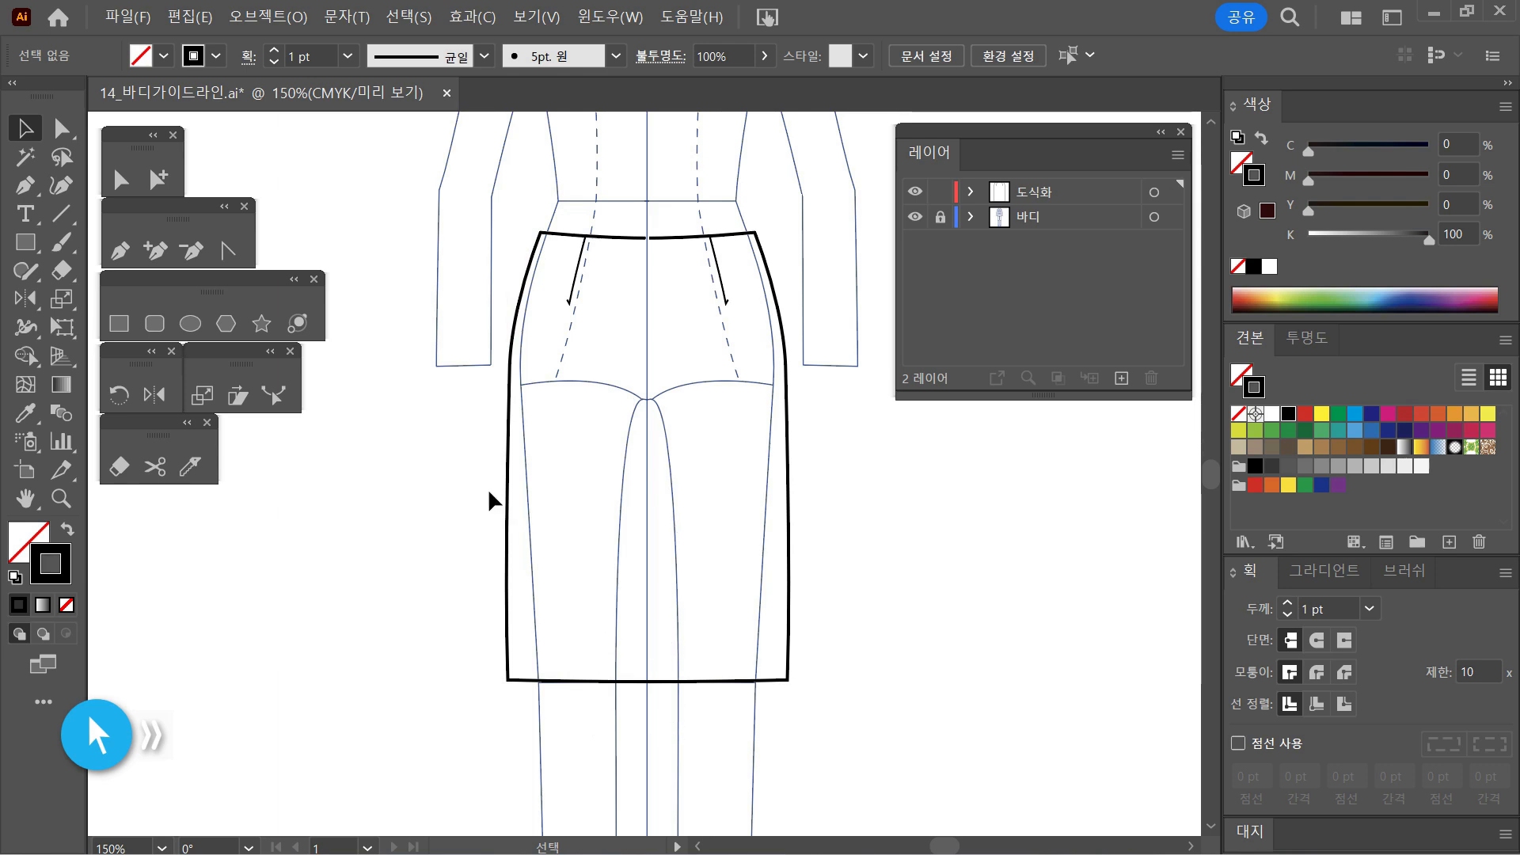
# Step: Fill the skirt's left half with yellow and its right half with blue
pyautogui.moveTo(530, 478); pyautogui.dragTo(530, 477)
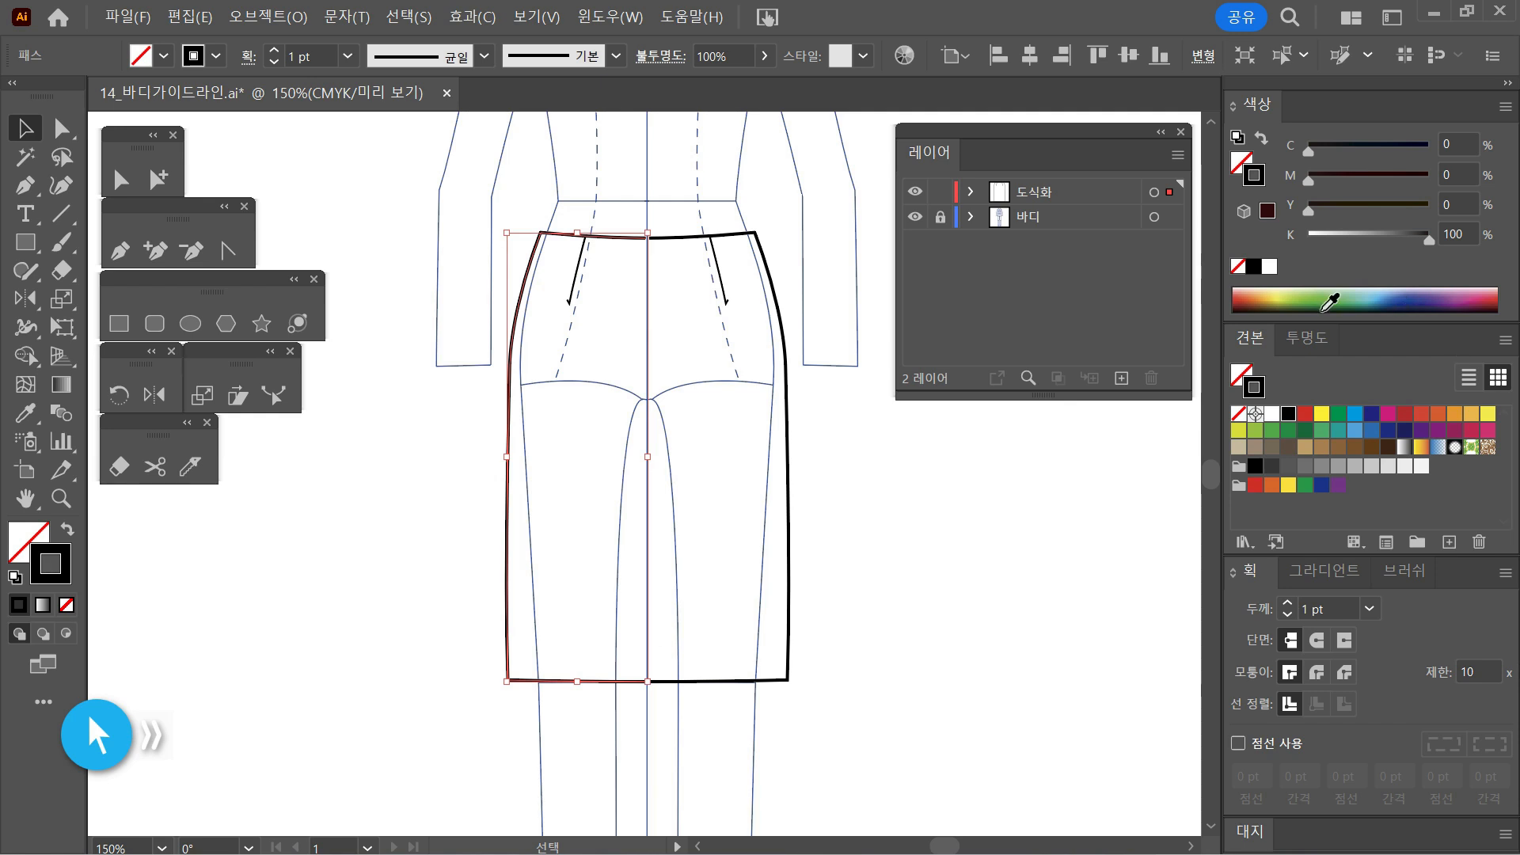
pyautogui.click(1241, 374)
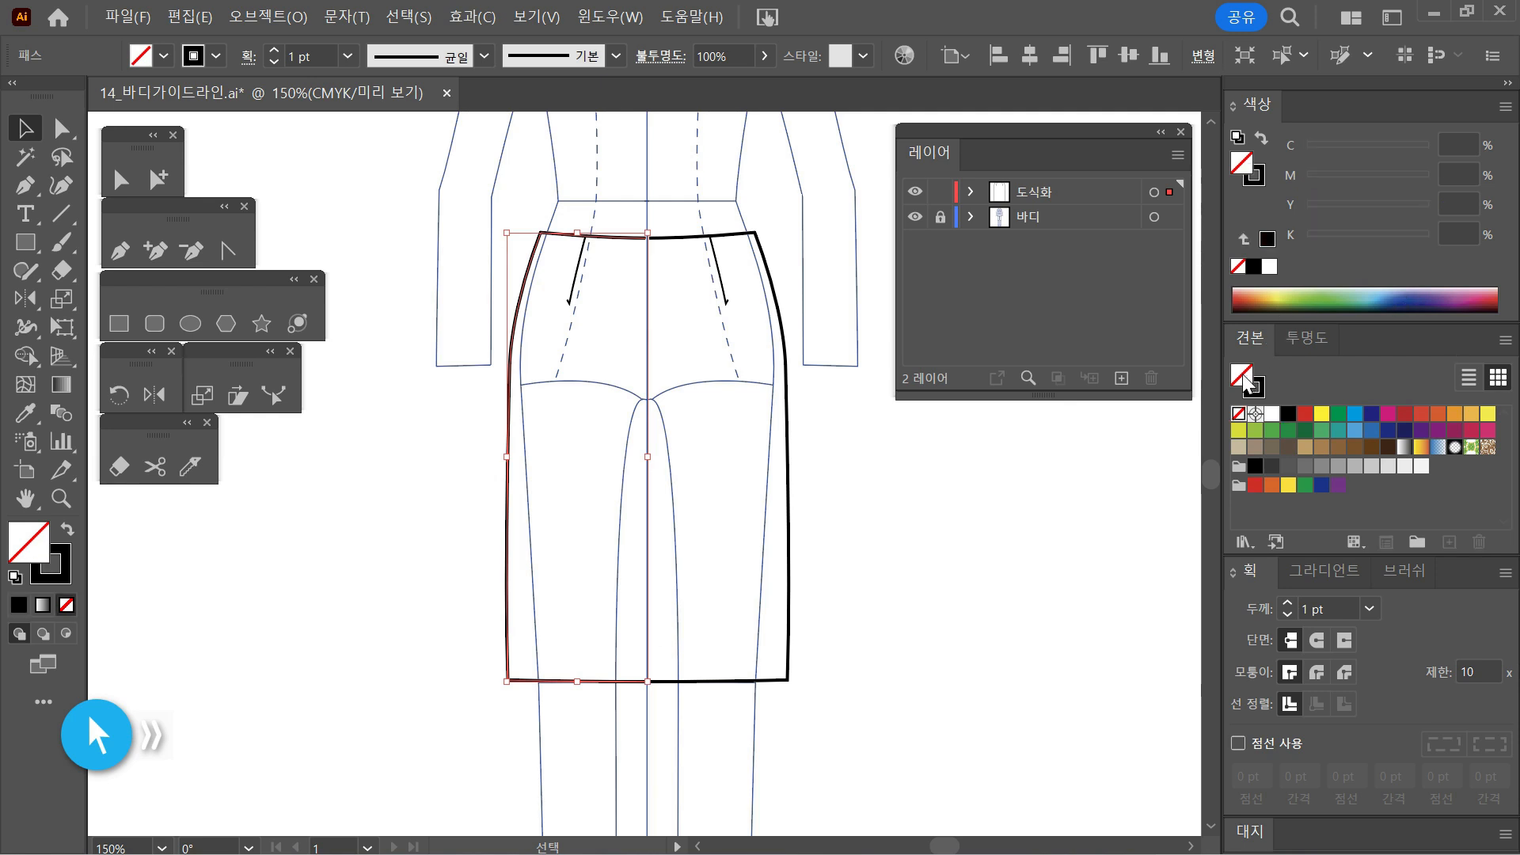
pyautogui.click(1322, 413)
pyautogui.click(861, 554)
pyautogui.moveTo(850, 561); pyautogui.dragTo(781, 465)
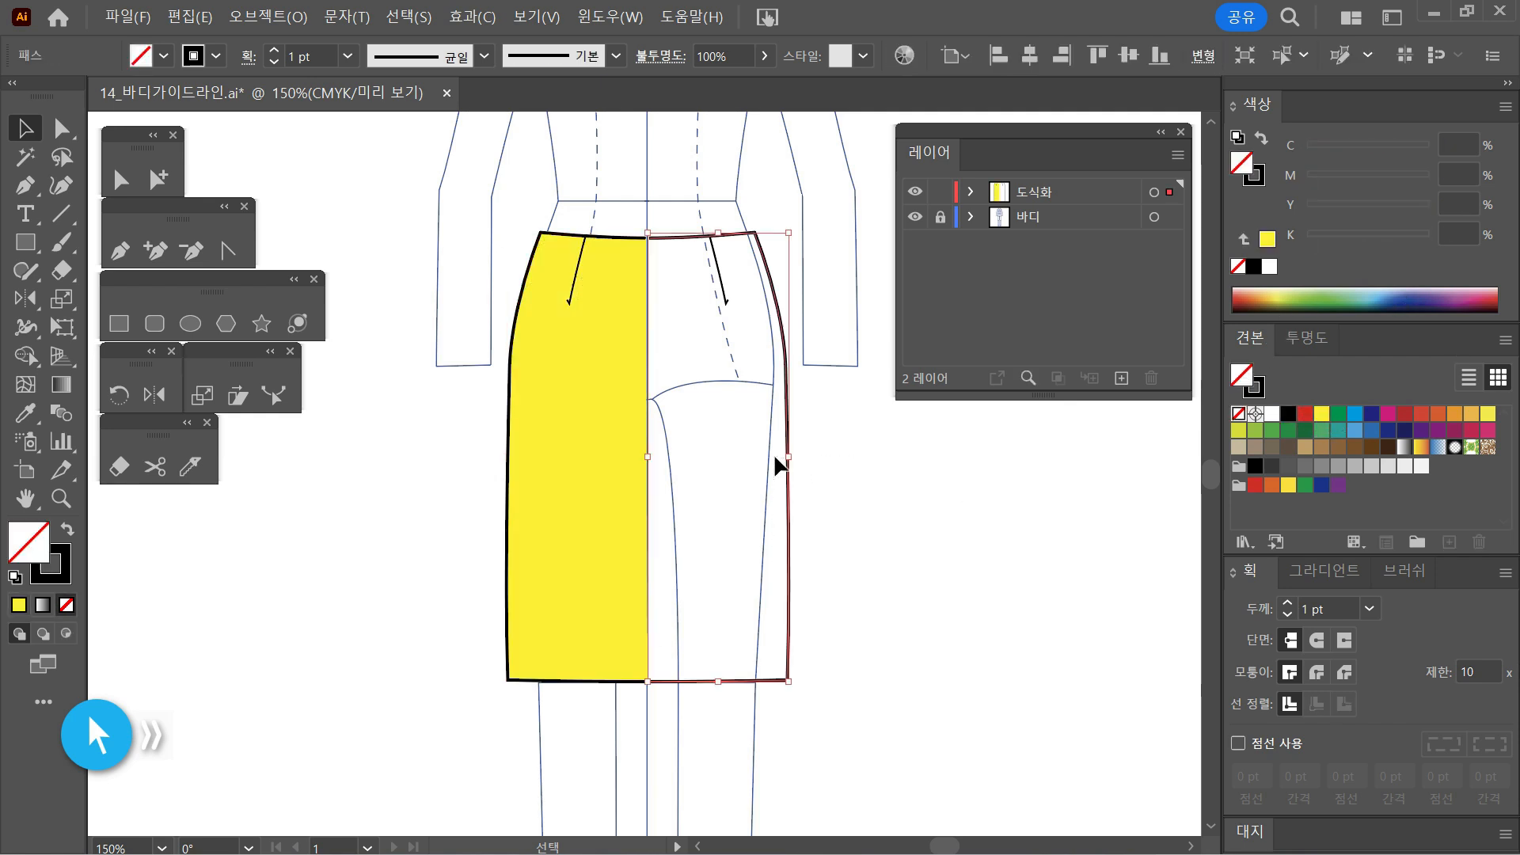
pyautogui.click(1354, 413)
pyautogui.click(947, 620)
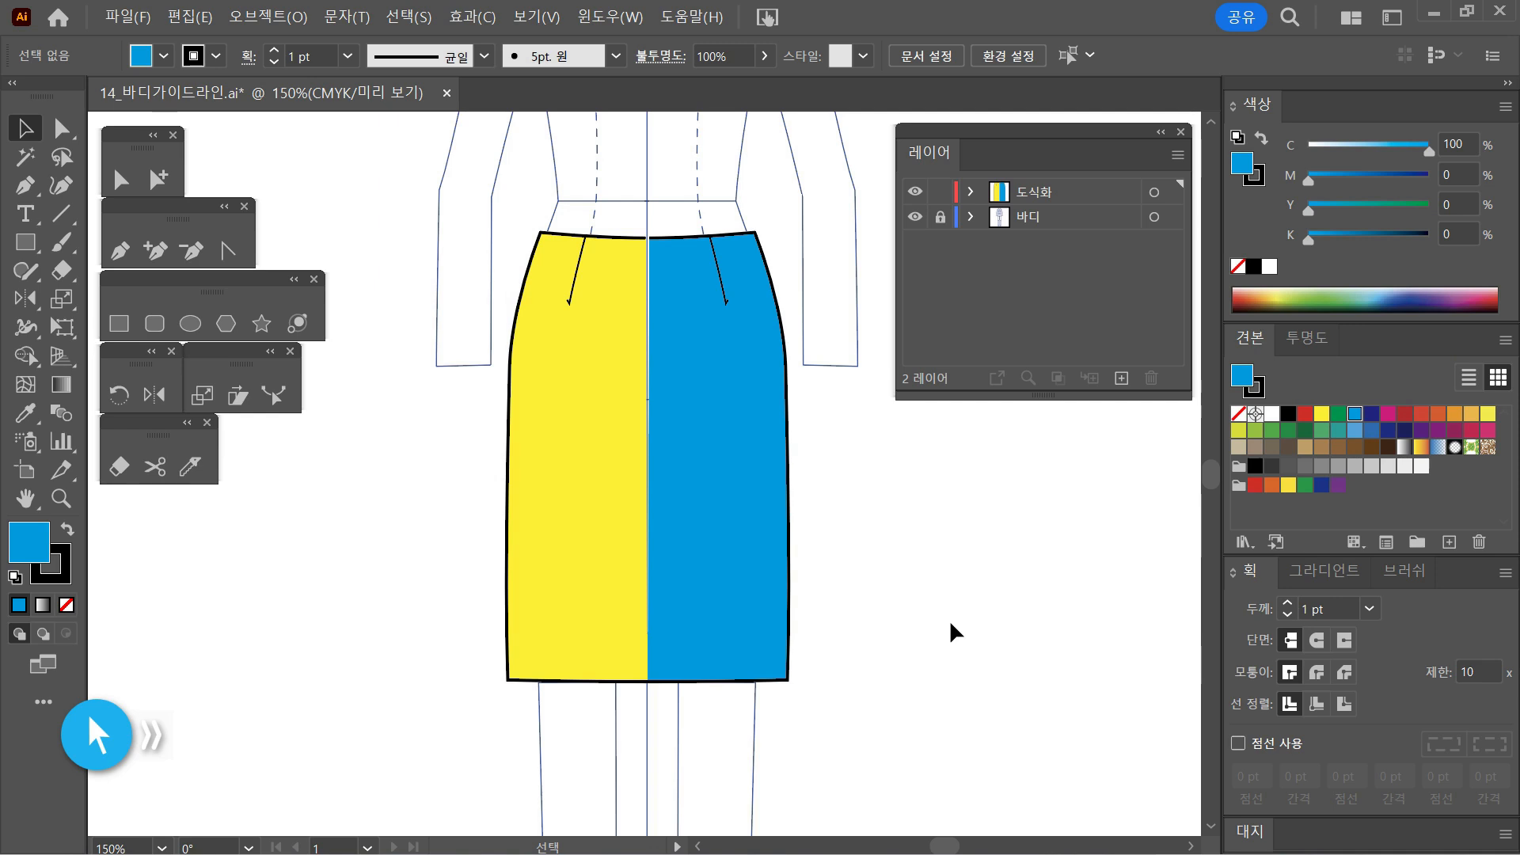
# Step: Nudge the yellow skirt half sideways away from the blue half to open a gap at the centre
pyautogui.click(609, 556)
pyautogui.press('Left')
pyautogui.press('Left')
pyautogui.press('Left')
pyautogui.press('Left')
pyautogui.press('Left')
pyautogui.press('Left')
pyautogui.press('Left')
pyautogui.press('Left')
pyautogui.press('Left')
pyautogui.press('Left')
pyautogui.press('Left')
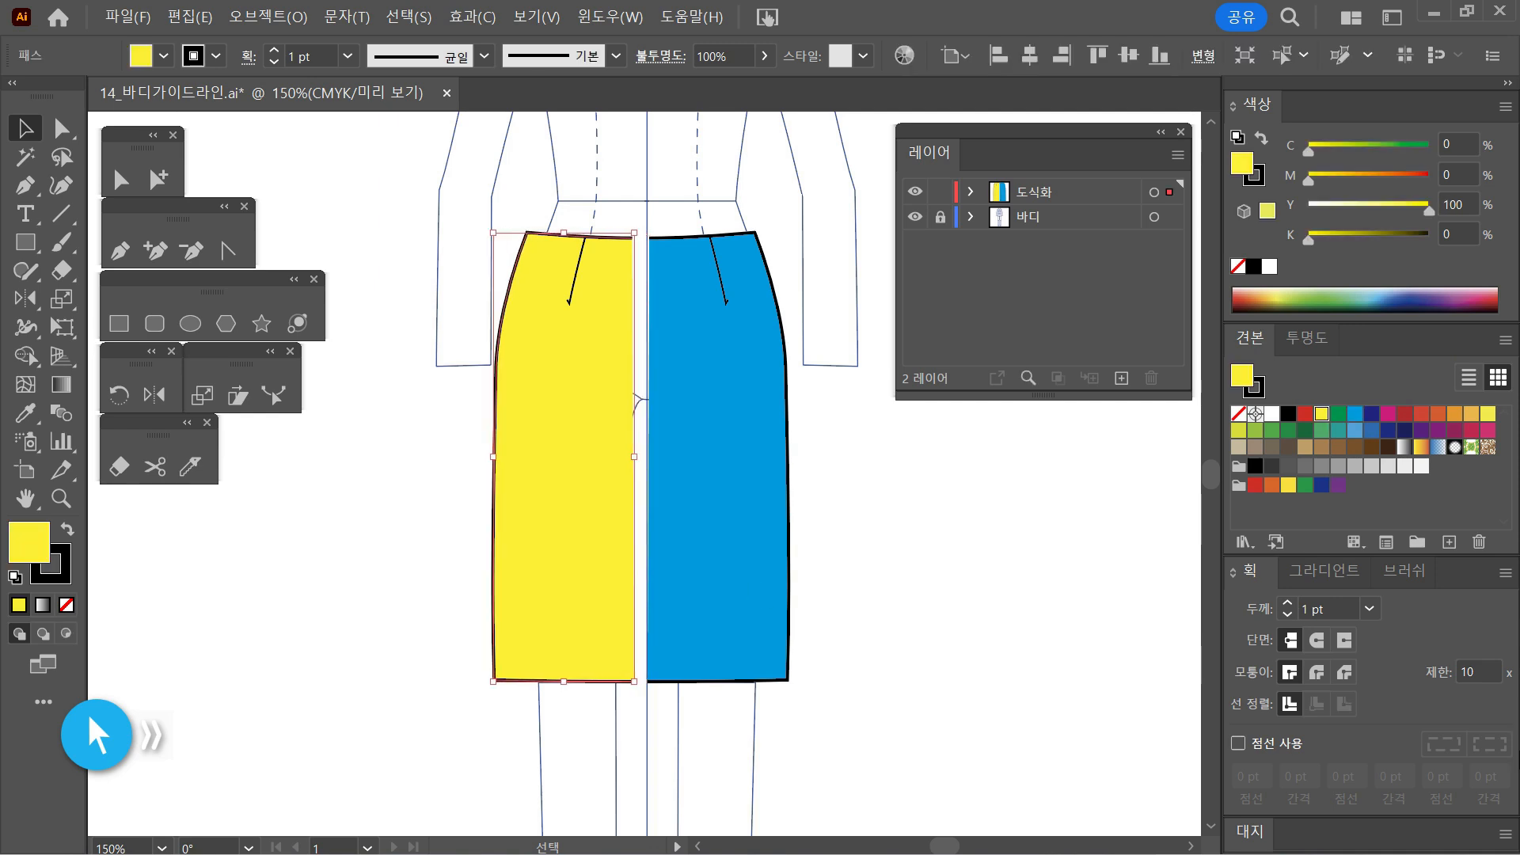
pyautogui.click(1049, 670)
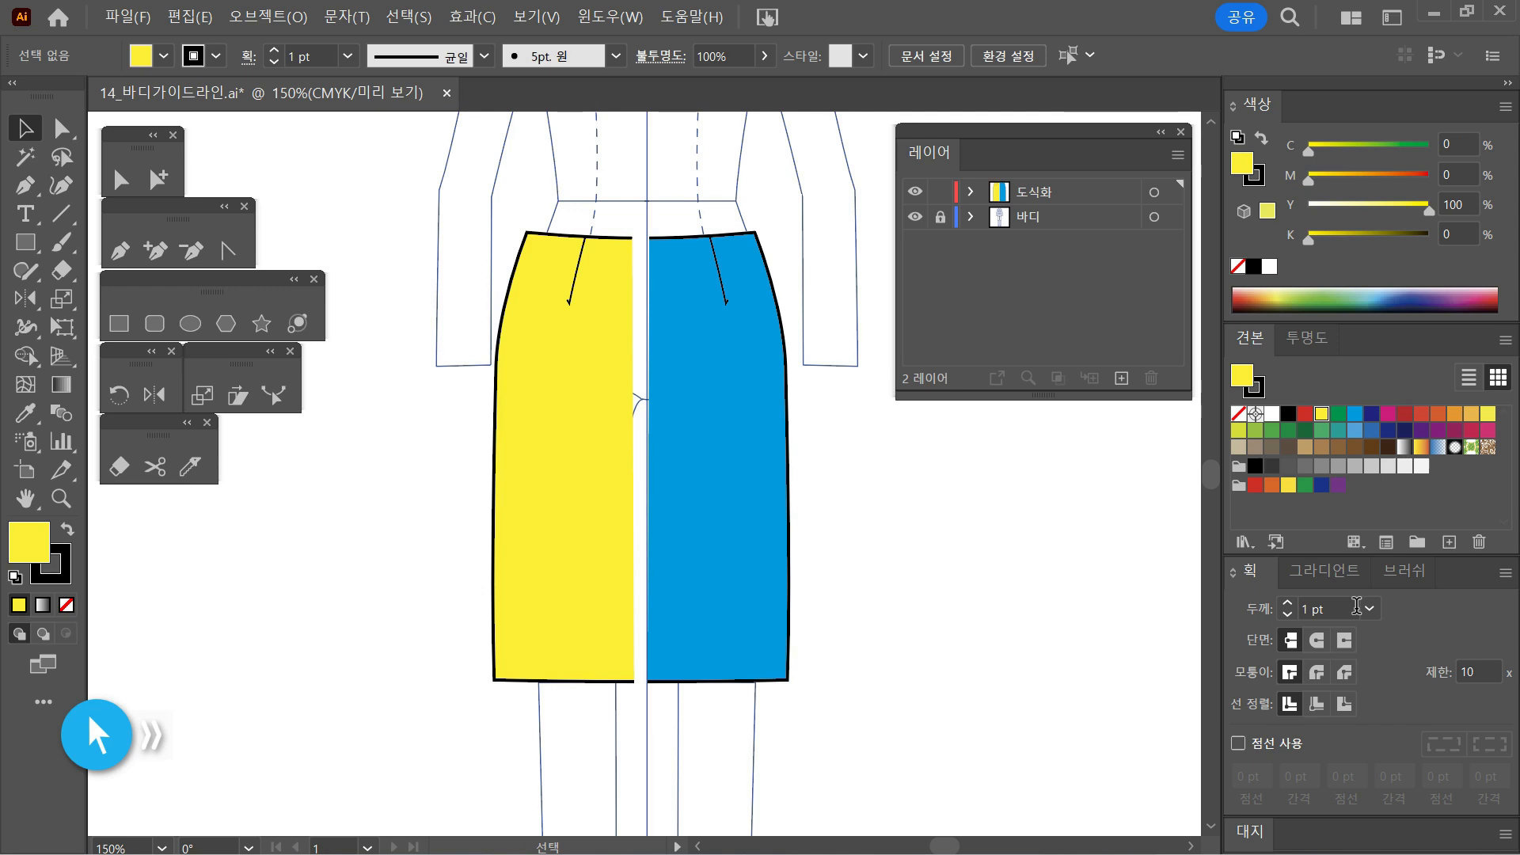
# Step: Undo the sideways nudges of the yellow half and deselect it
pyautogui.hotkey('ctrl', 'z')
pyautogui.hotkey('ctrl', 'z')
pyautogui.hotkey('ctrl', 'z')
pyautogui.hotkey('ctrl', 'z')
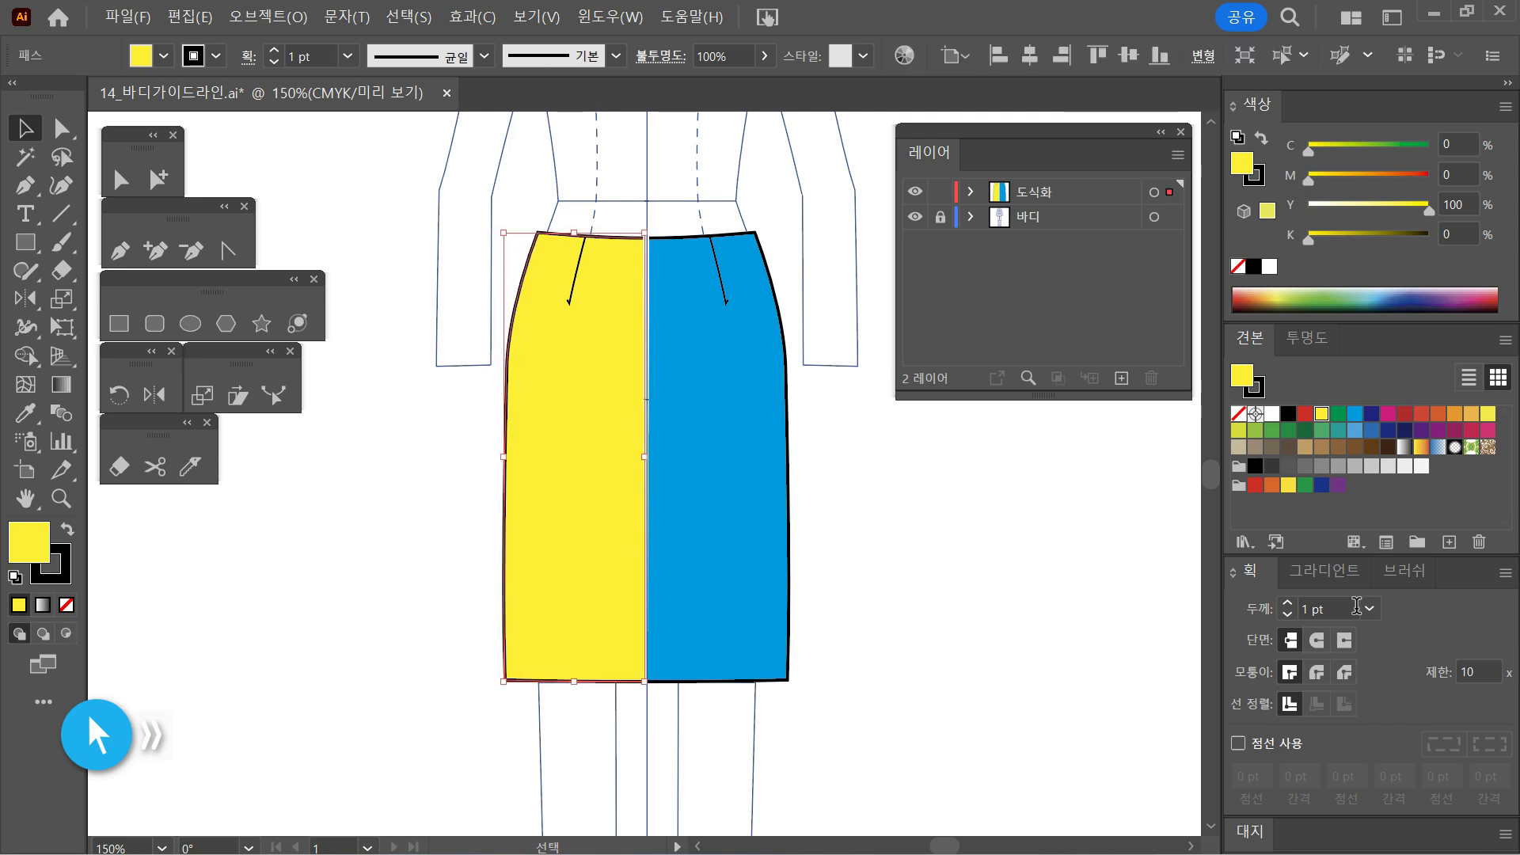
pyautogui.hotkey('ctrl', 'z')
pyautogui.click(1021, 559)
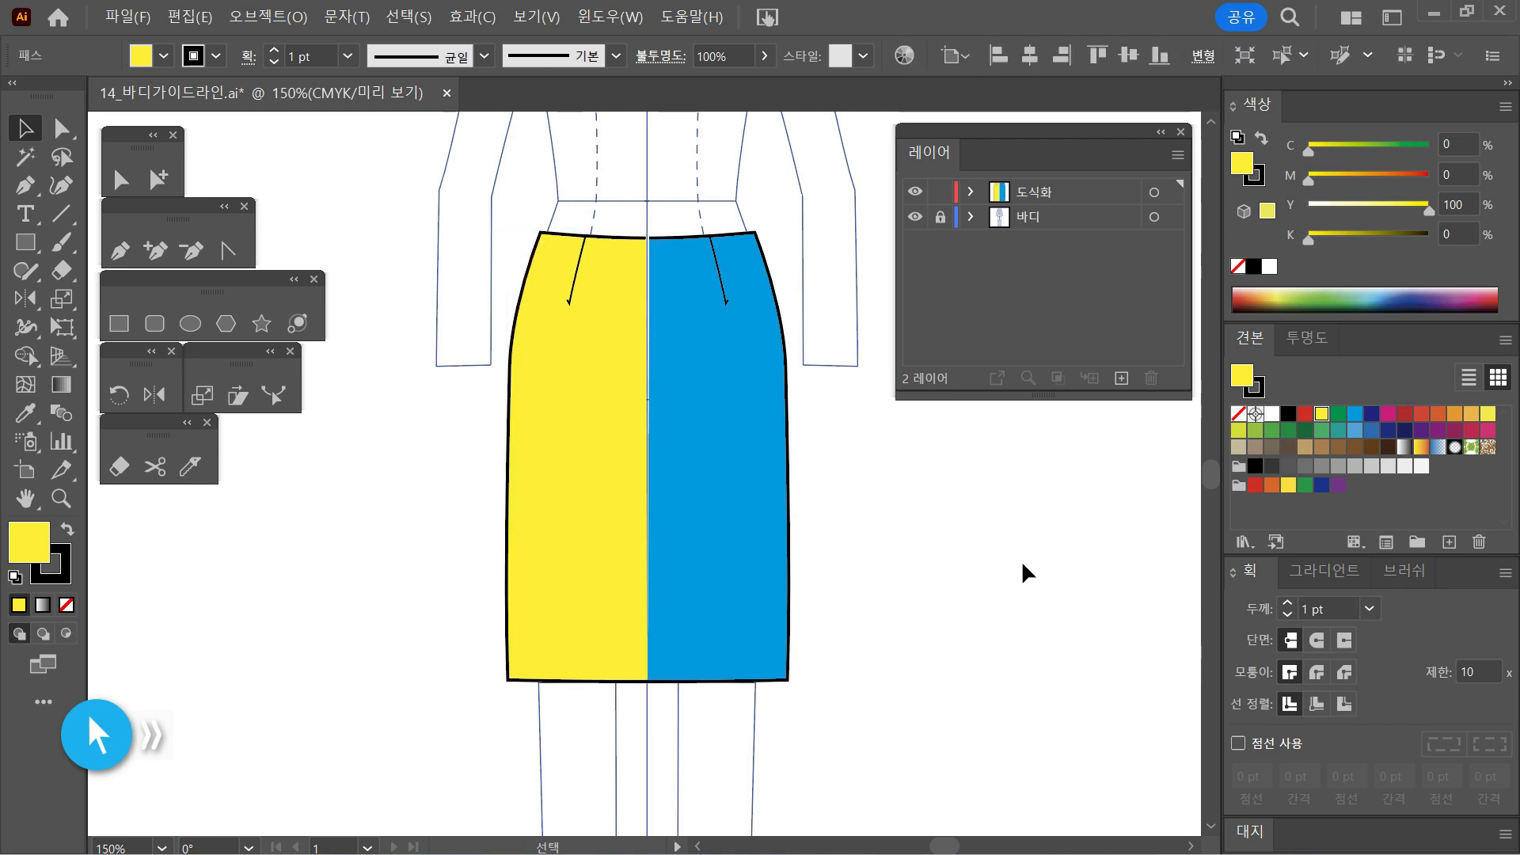
# Step: Remove the yellow and blue fills from the two skirt halves, setting both to no fill
pyautogui.click(552, 513)
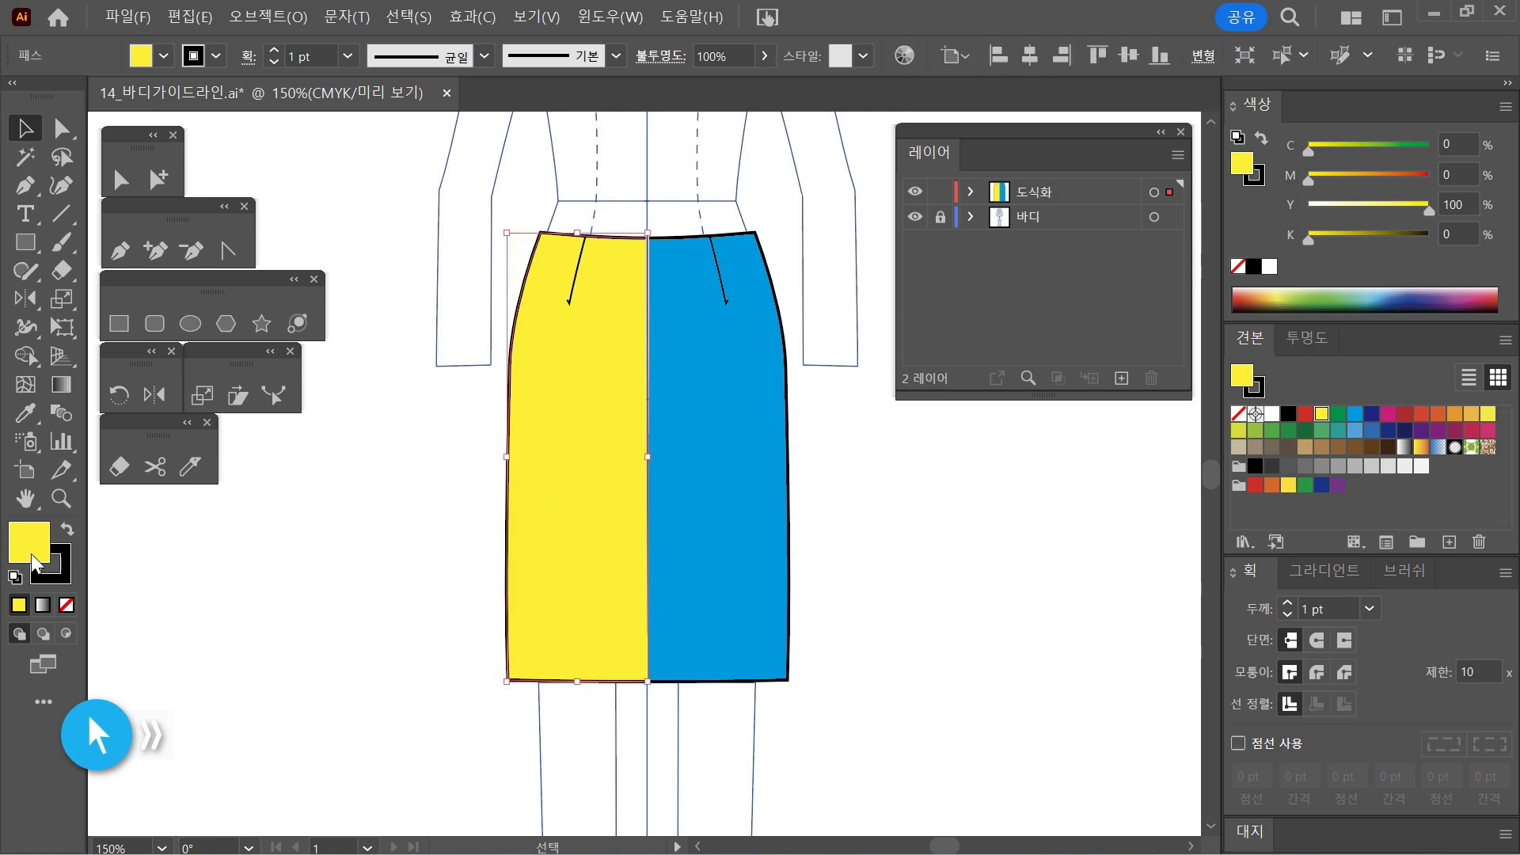
pyautogui.click(68, 605)
pyautogui.click(730, 559)
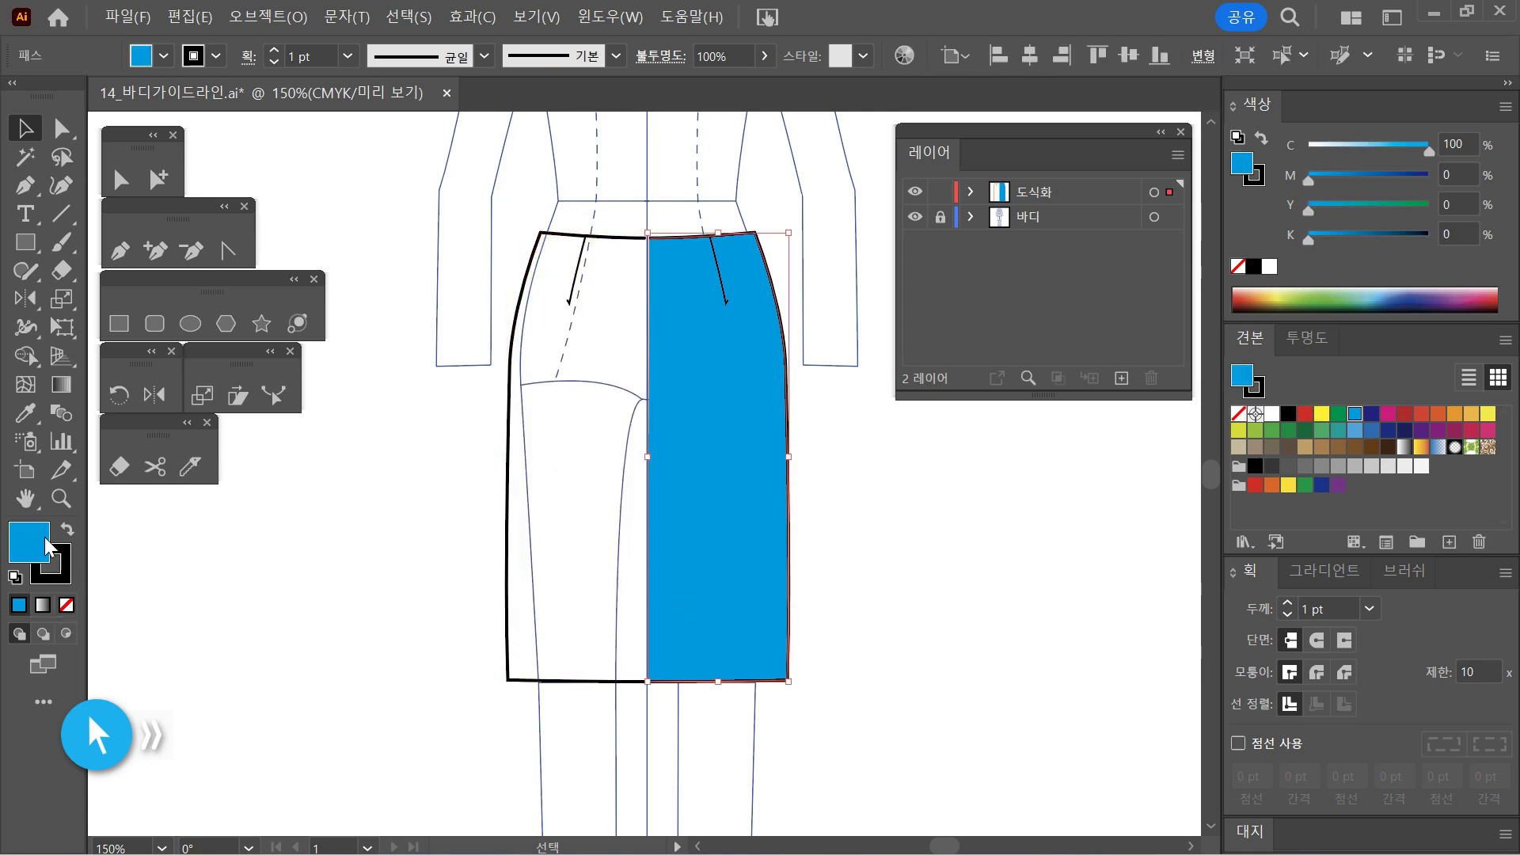
pyautogui.click(66, 606)
pyautogui.click(1004, 620)
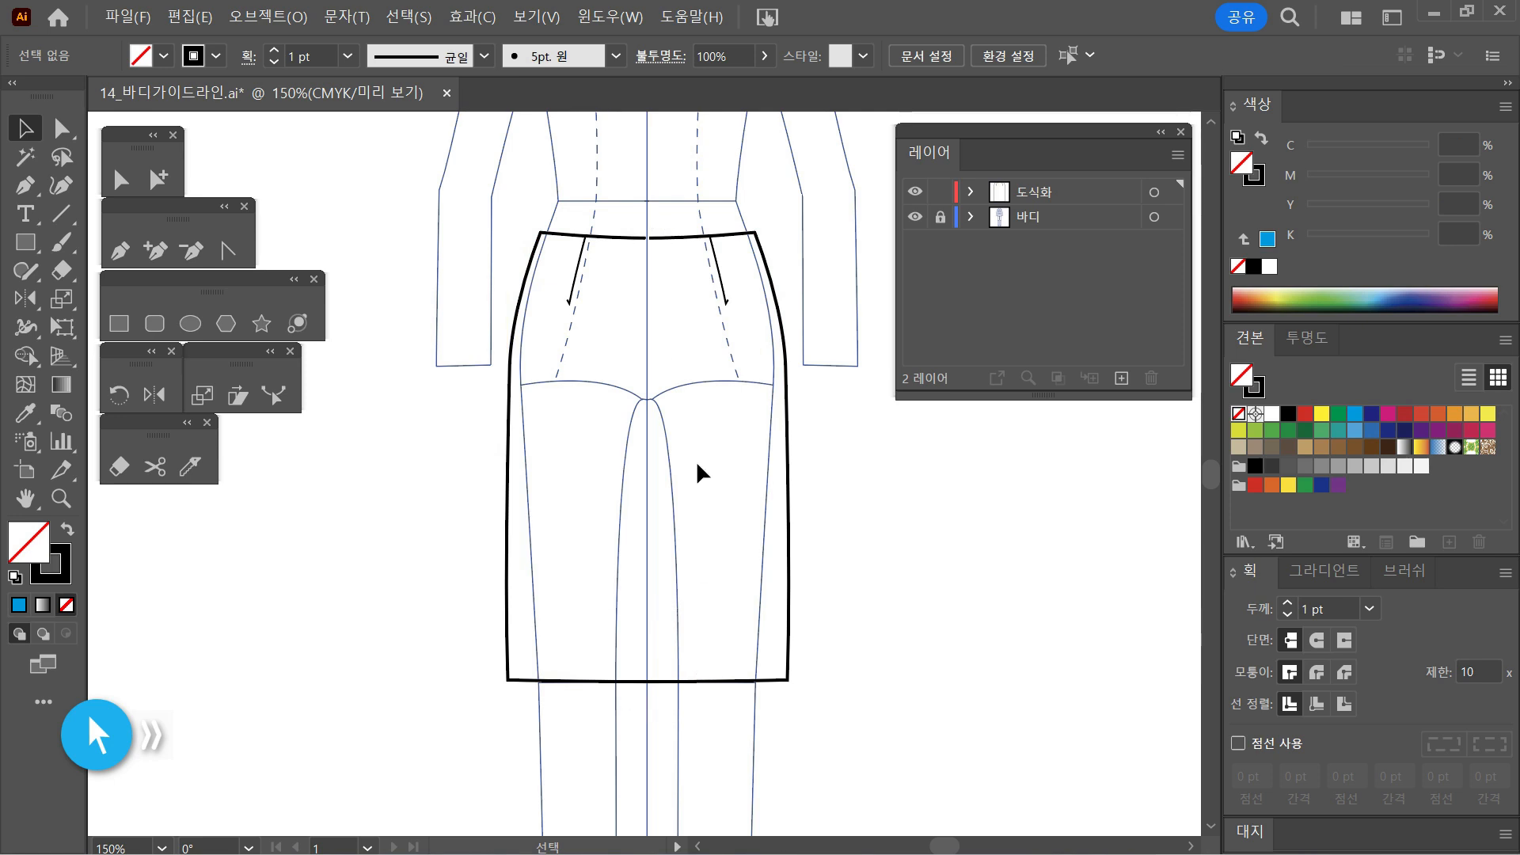
# Step: Zoom in on the waistline's centre gap and directly select the facing end anchor points of both halves to inspect them
pyautogui.keyDown('ctrl'); pyautogui.click(661, 269); pyautogui.keyUp('ctrl')
pyautogui.keyDown('ctrl'); pyautogui.click(635, 502); pyautogui.keyUp('ctrl')
pyautogui.keyDown('ctrl'); pyautogui.click(641, 478); pyautogui.keyUp('ctrl')
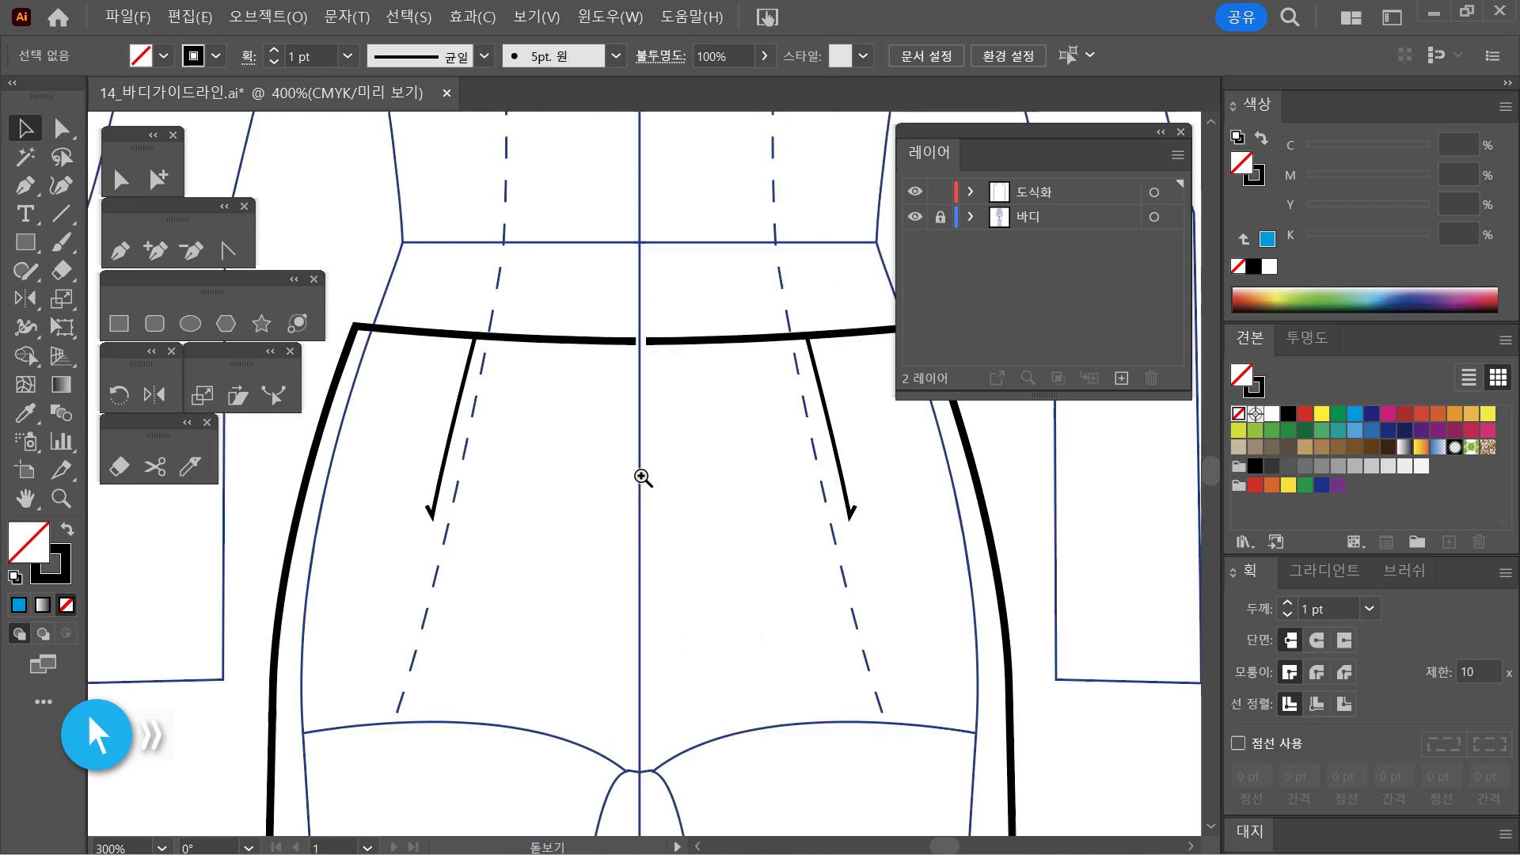
pyautogui.moveTo(691, 416); pyautogui.dragTo(686, 438)
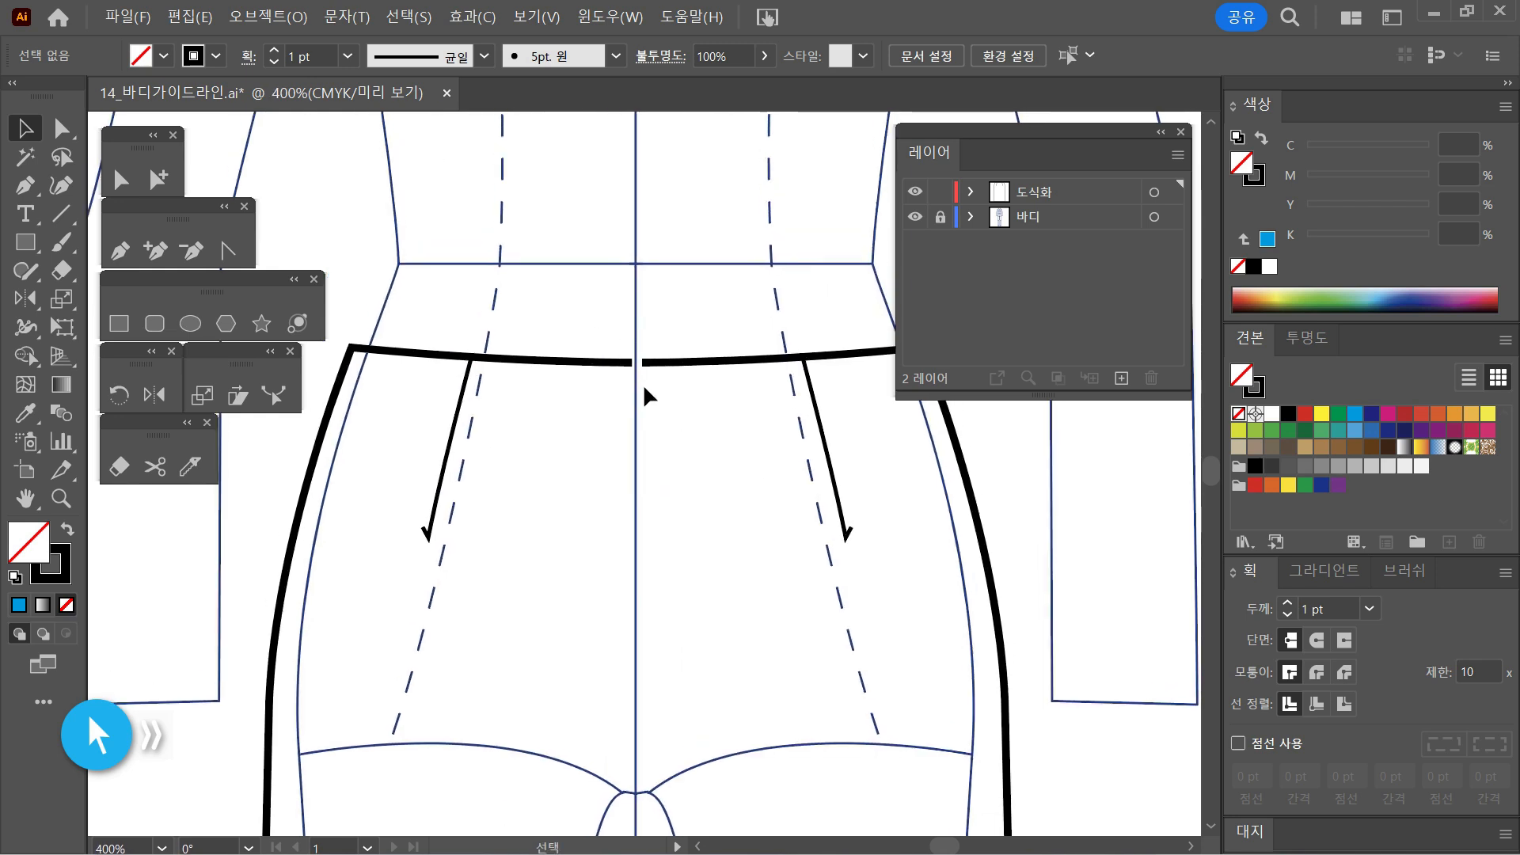
pyautogui.click(118, 179)
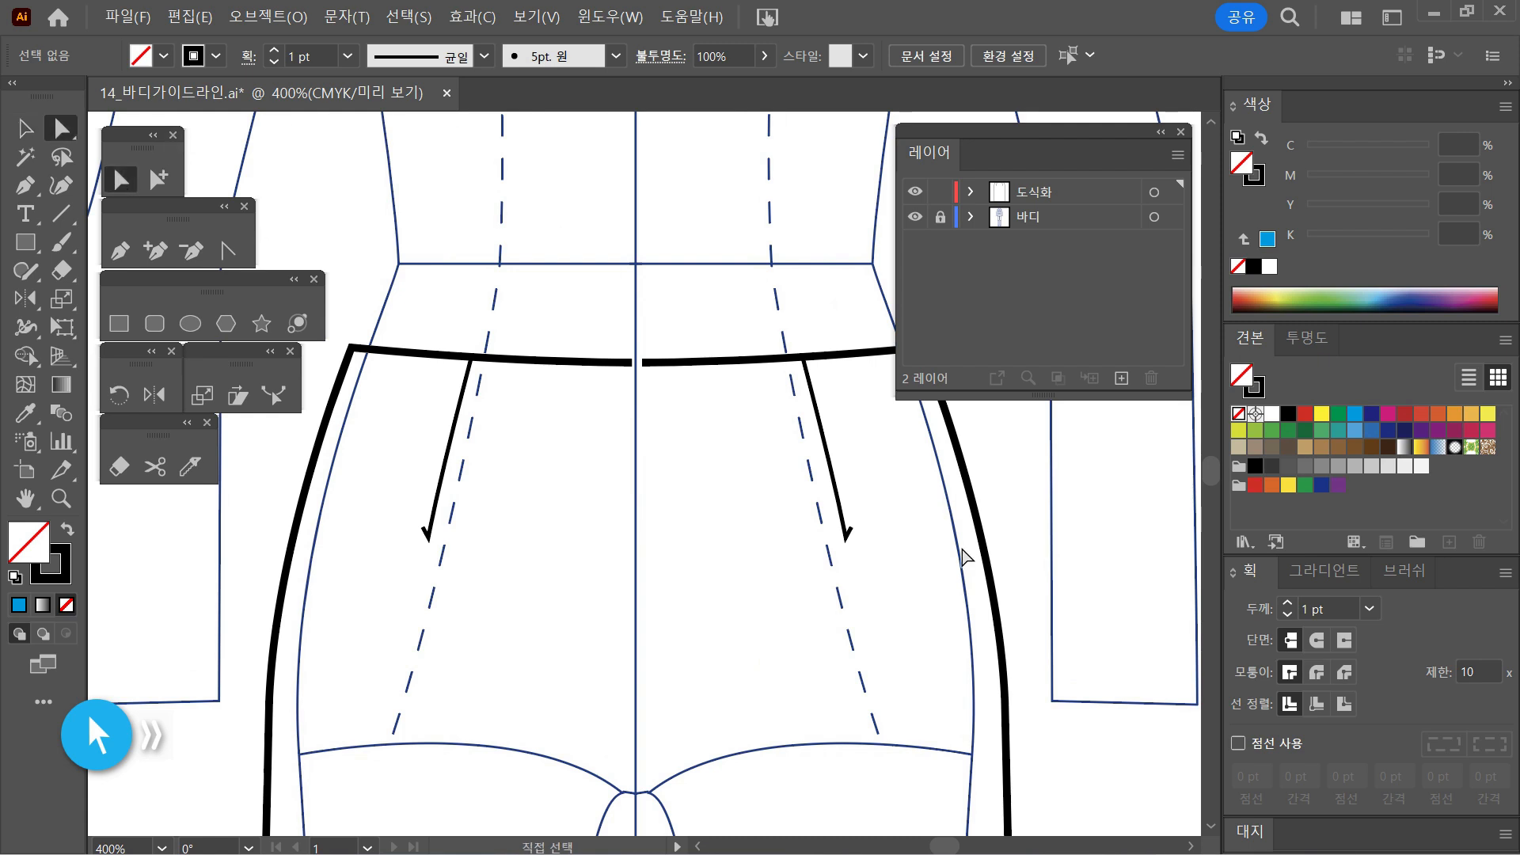
pyautogui.click(631, 360)
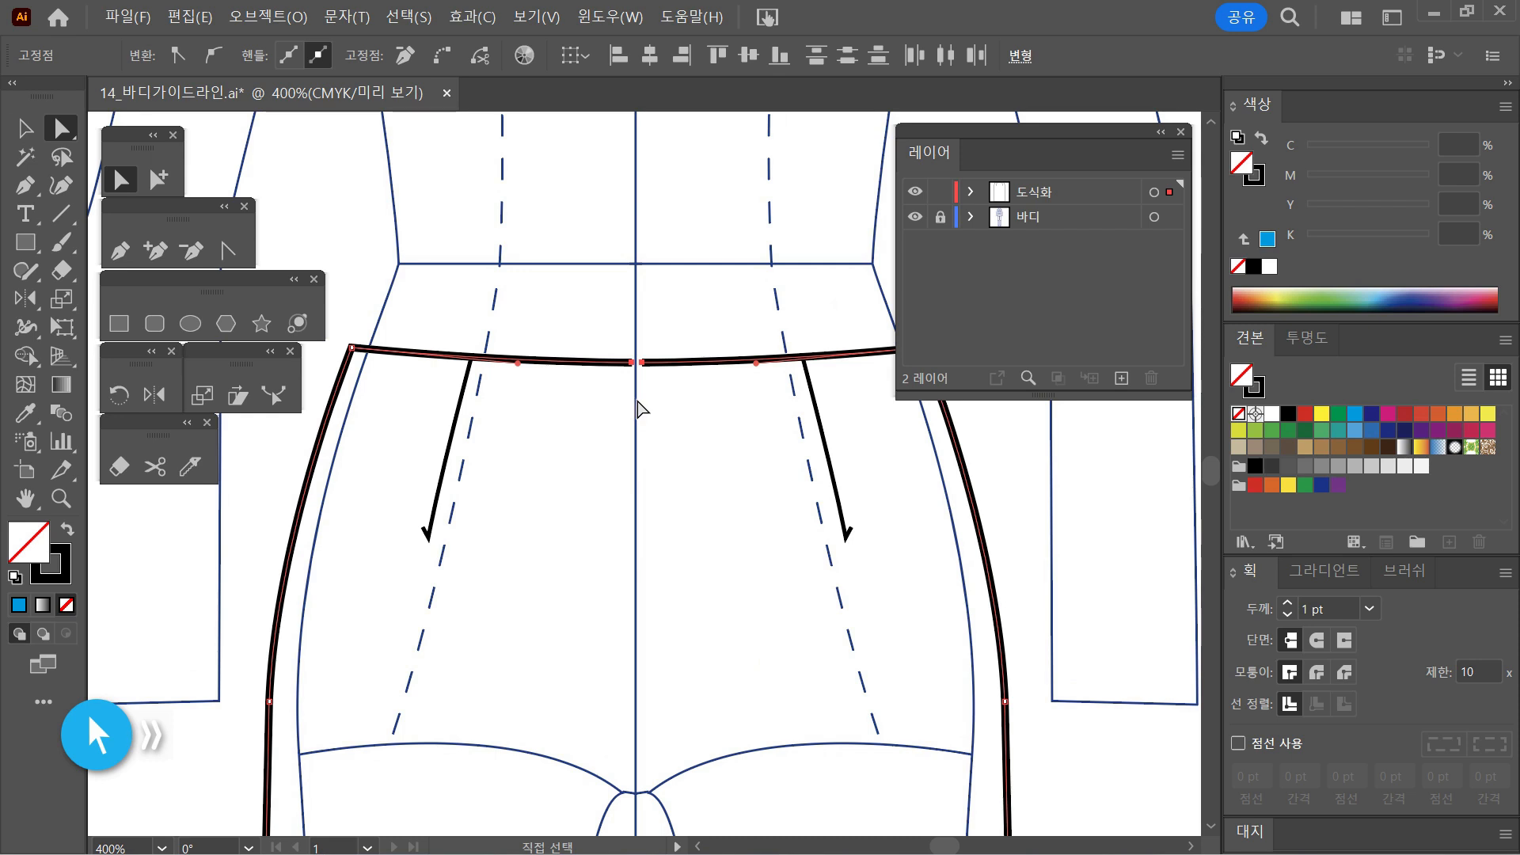
pyautogui.moveTo(616, 315); pyautogui.dragTo(587, 326)
pyautogui.click(657, 324)
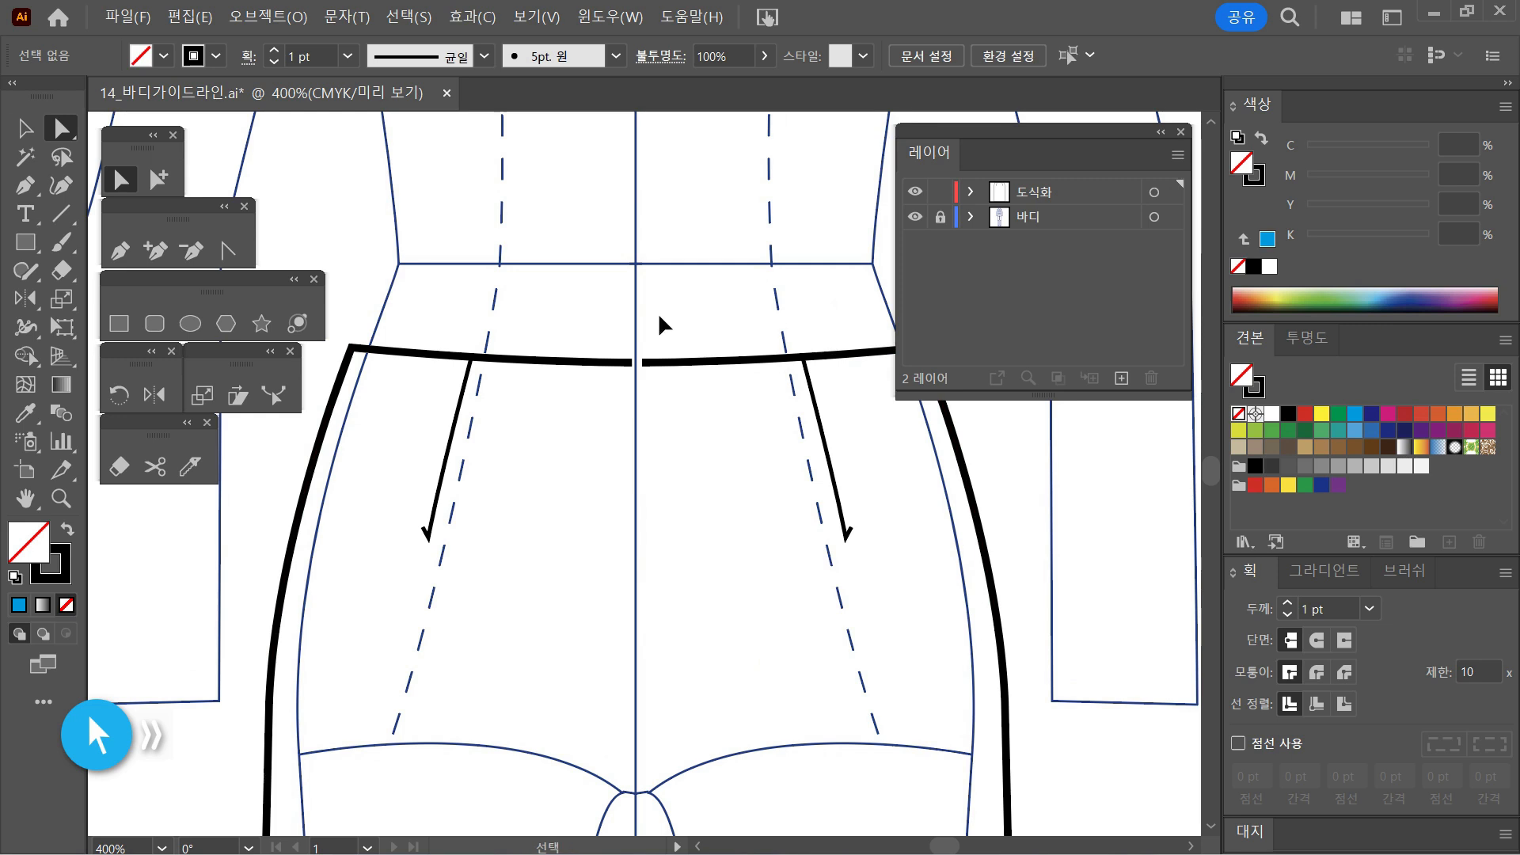
# Step: Undo the fill removal on the right skirt half and move that half's outline up above the left waistline
pyautogui.hotkey('ctrl', 'z')
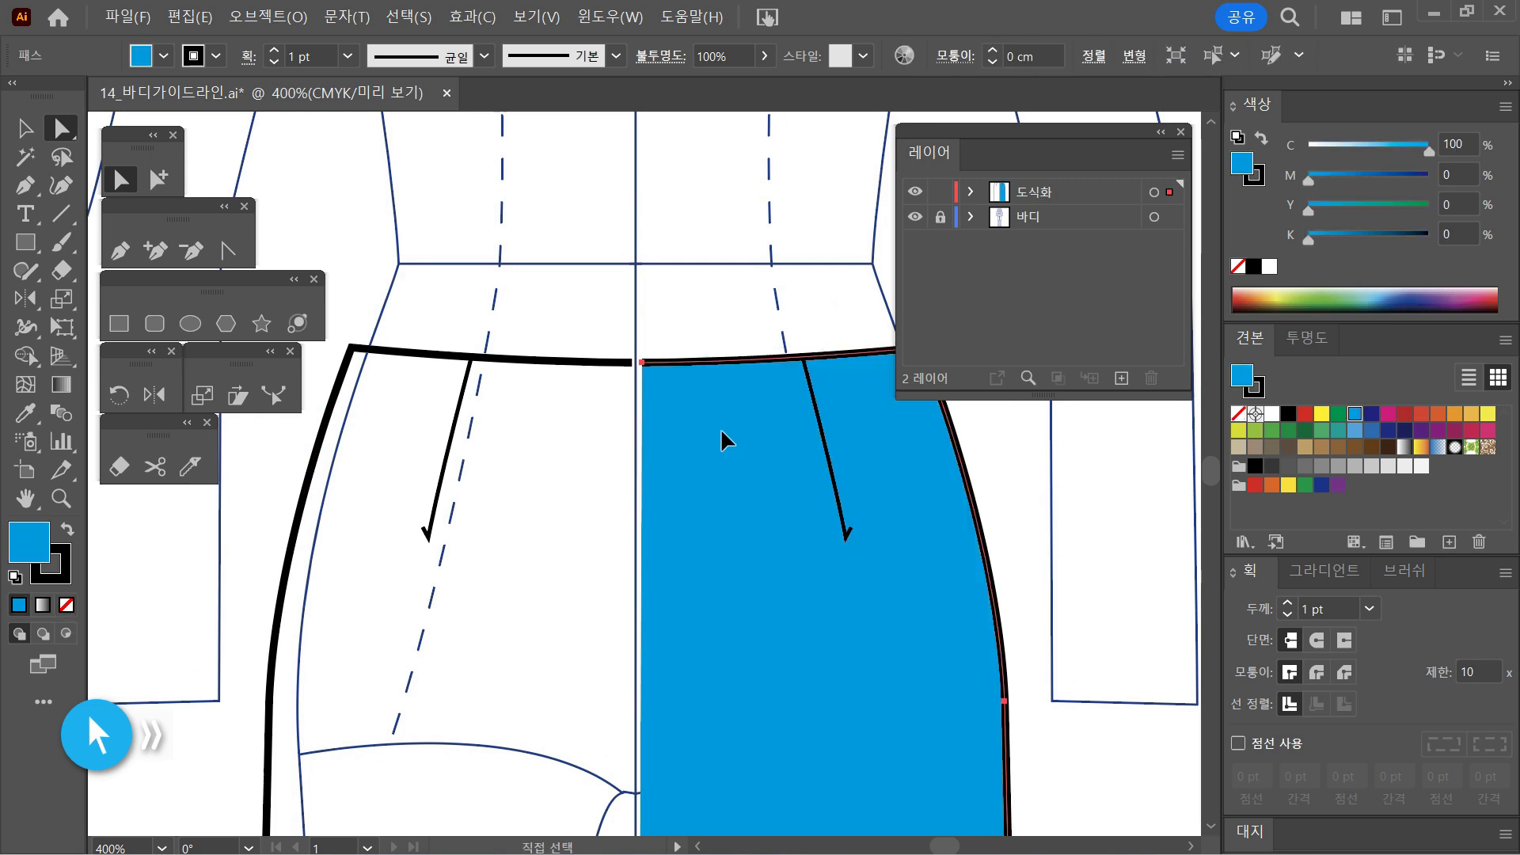
pyautogui.moveTo(721, 432); pyautogui.dragTo(711, 308)
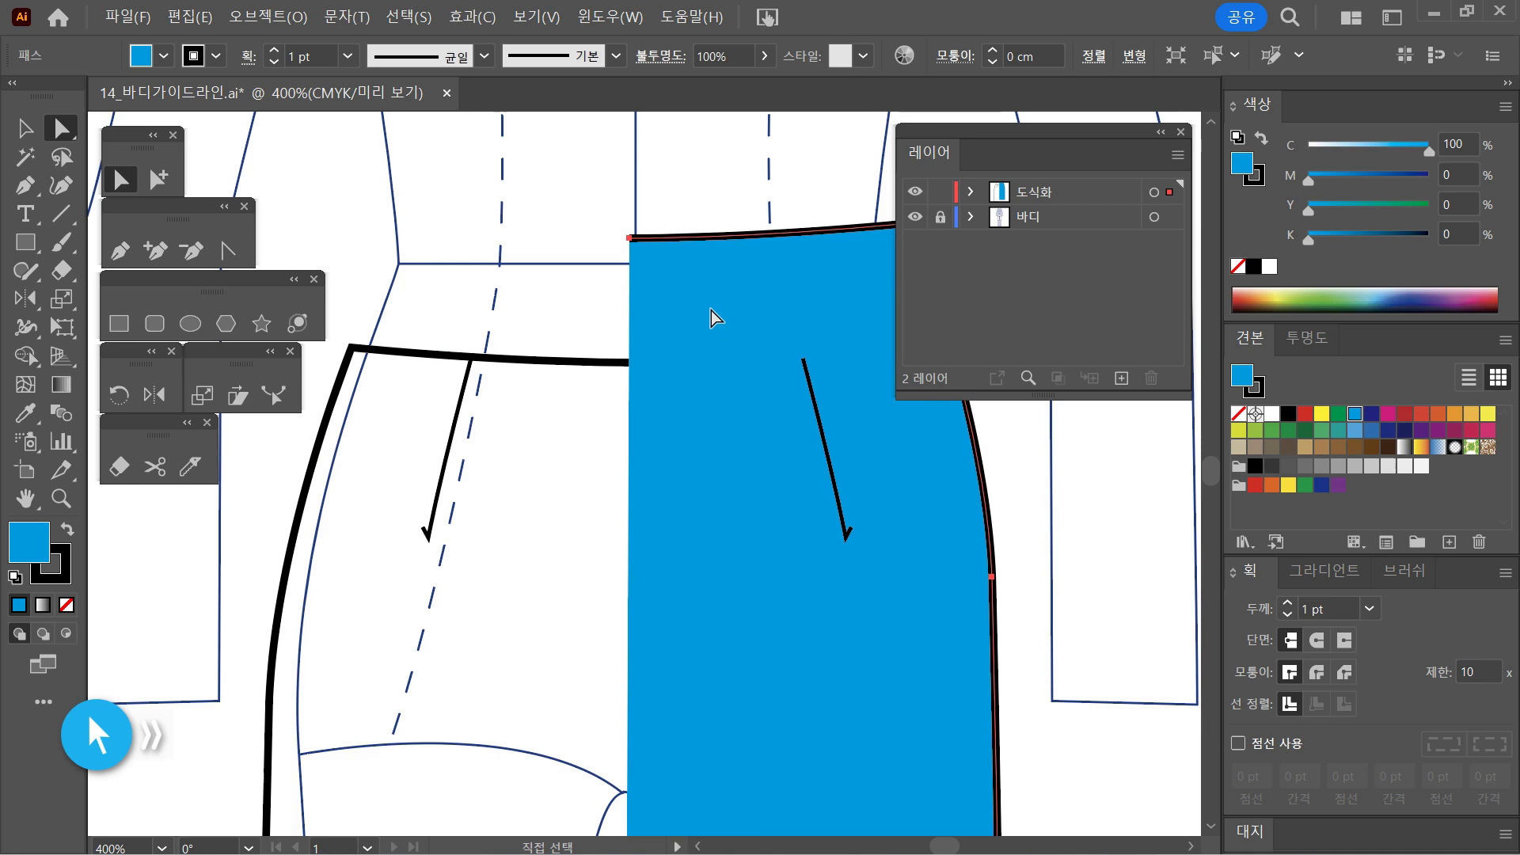
# Step: Undo the move of the right skirt half, remove its blue fill and deselect it
pyautogui.press('ctrl')
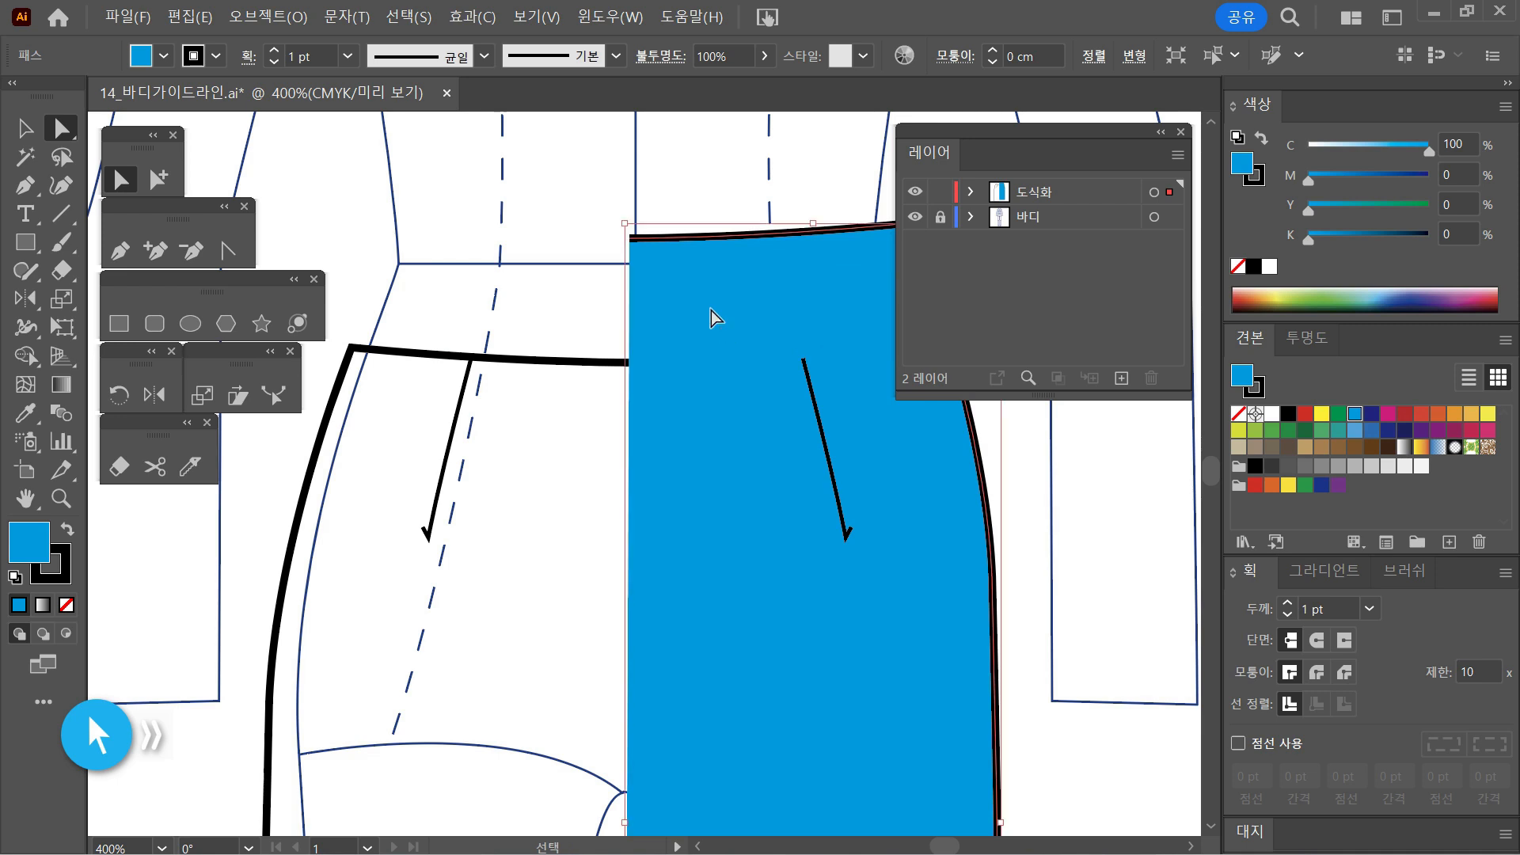
pyautogui.hotkey('ctrl', 'z')
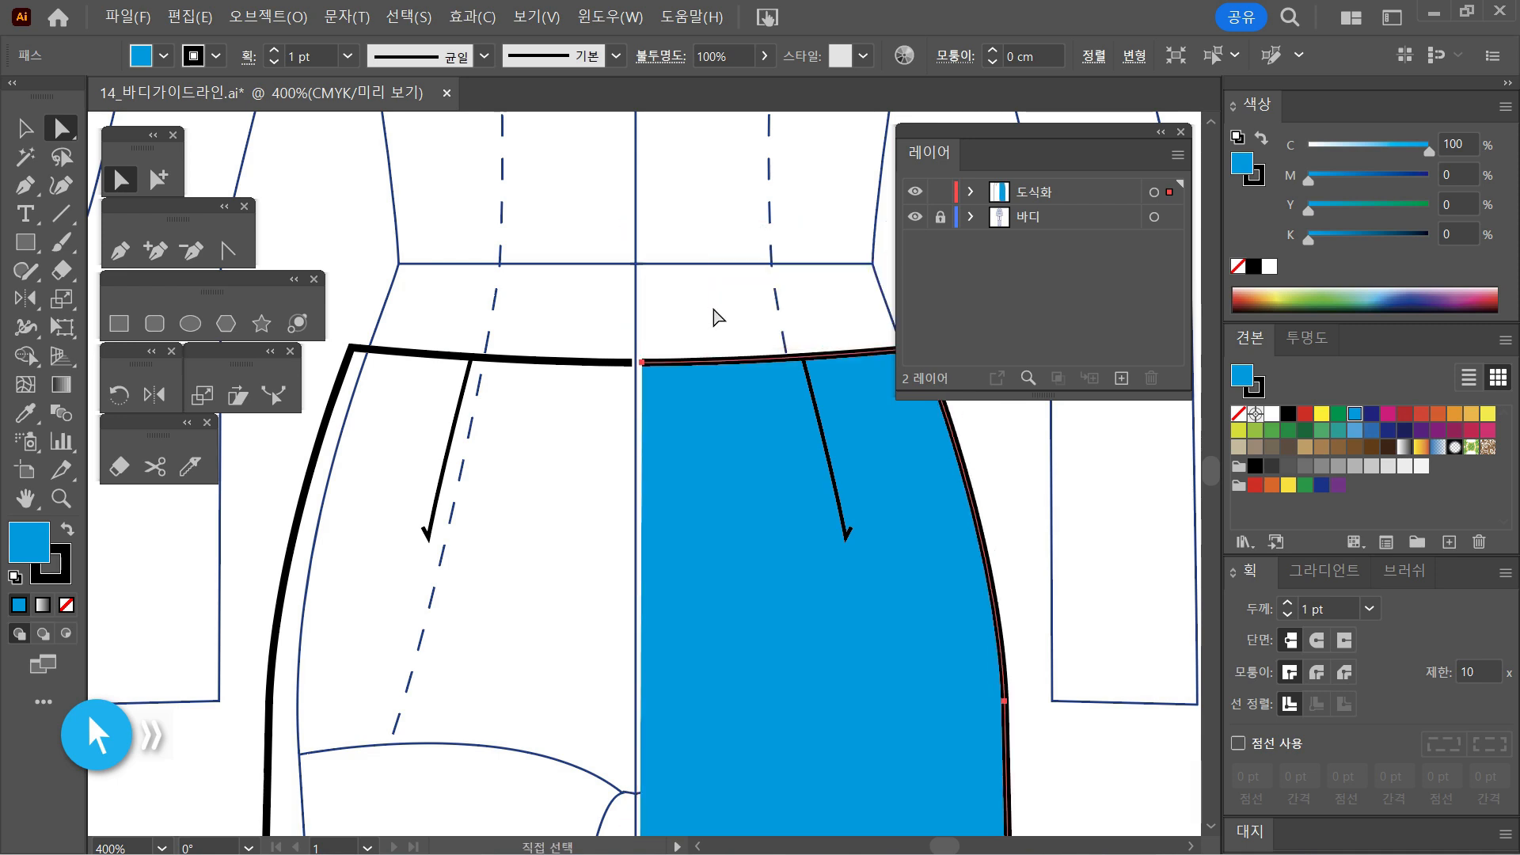
pyautogui.click(66, 605)
pyautogui.click(685, 490)
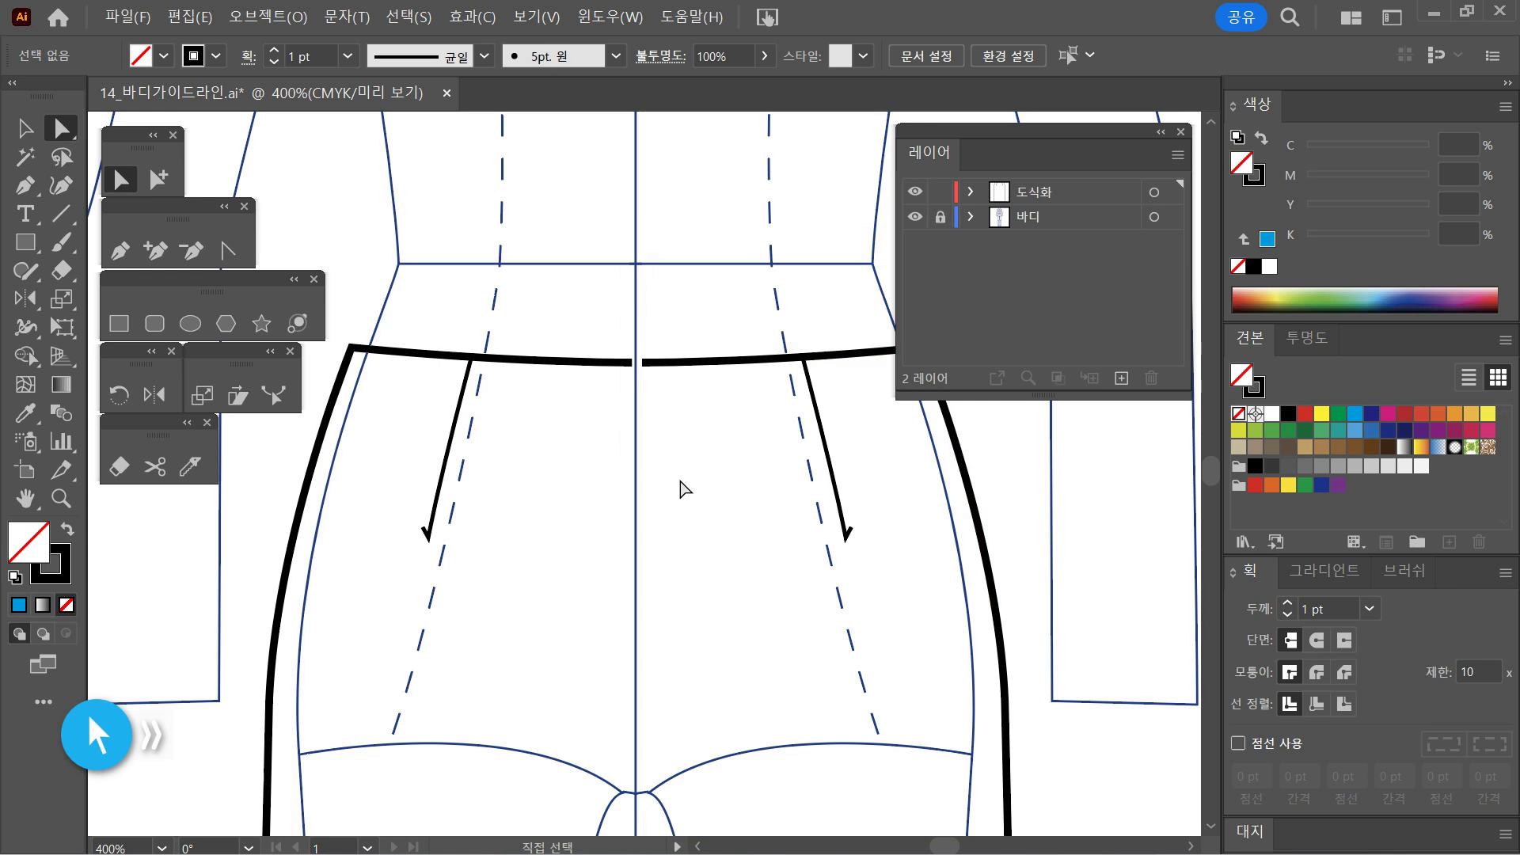
# Step: Directly select the facing end anchor points at the waistline's centre, join them with the Join command and deselect the outline
pyautogui.moveTo(657, 376); pyautogui.dragTo(611, 342)
pyautogui.click(678, 413)
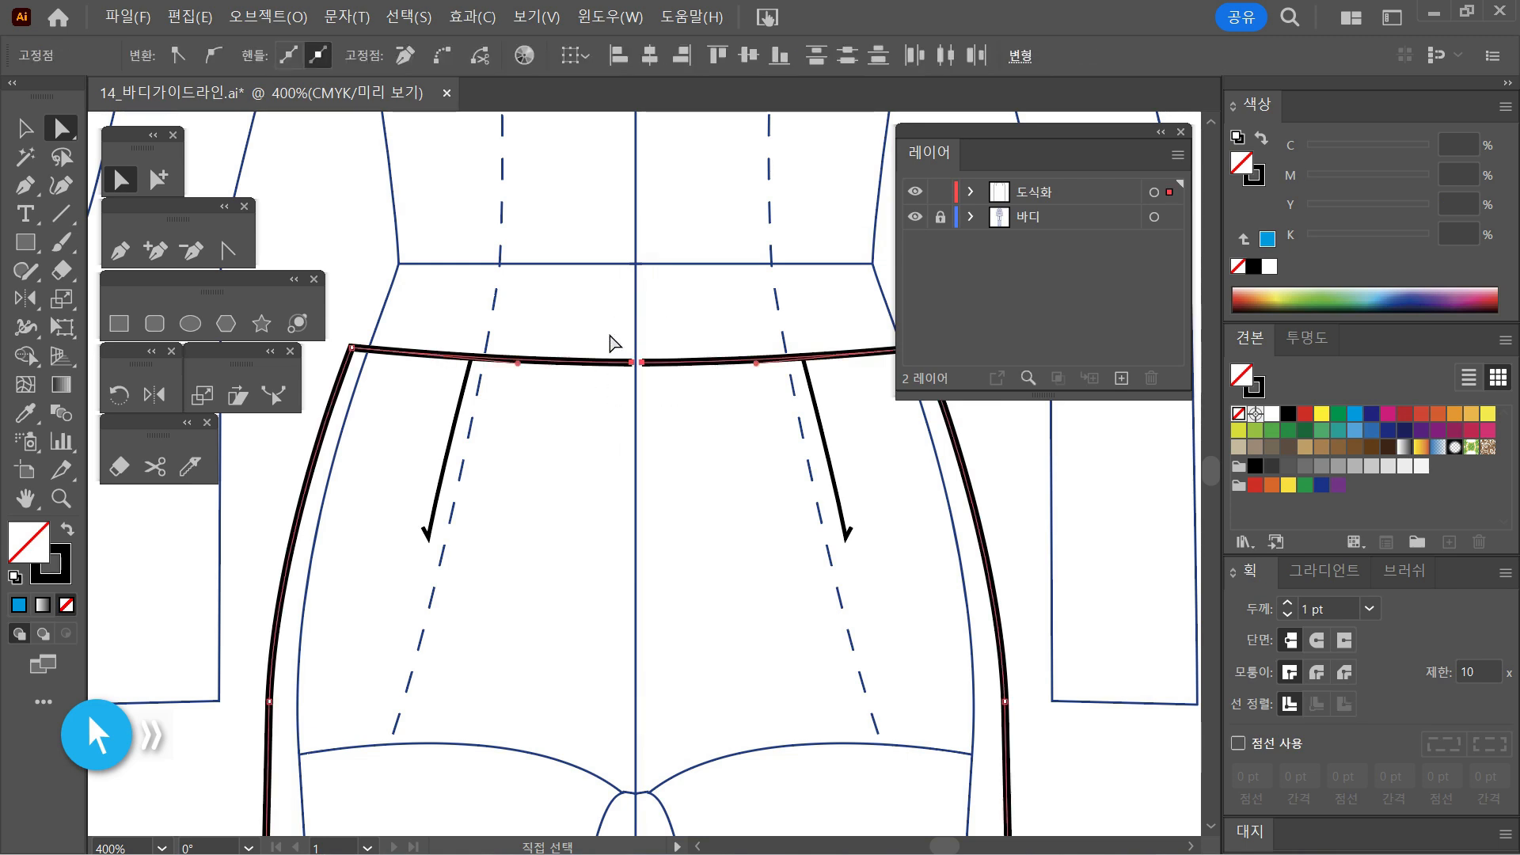
pyautogui.moveTo(607, 498); pyautogui.dragTo(557, 554)
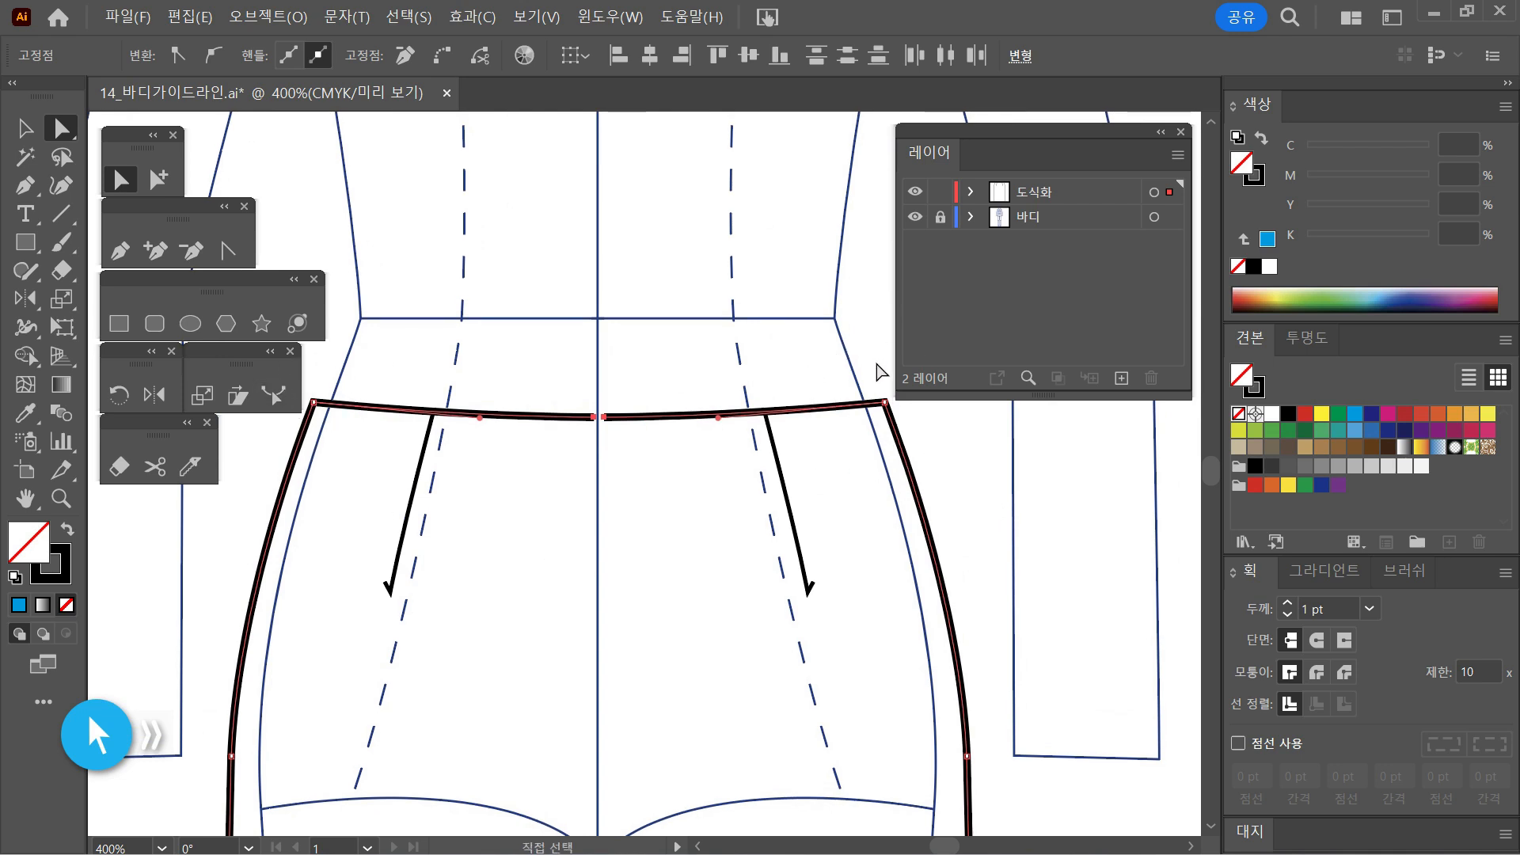
pyautogui.click(623, 459)
pyautogui.moveTo(619, 450); pyautogui.dragTo(583, 394)
pyautogui.rightClick(617, 356)
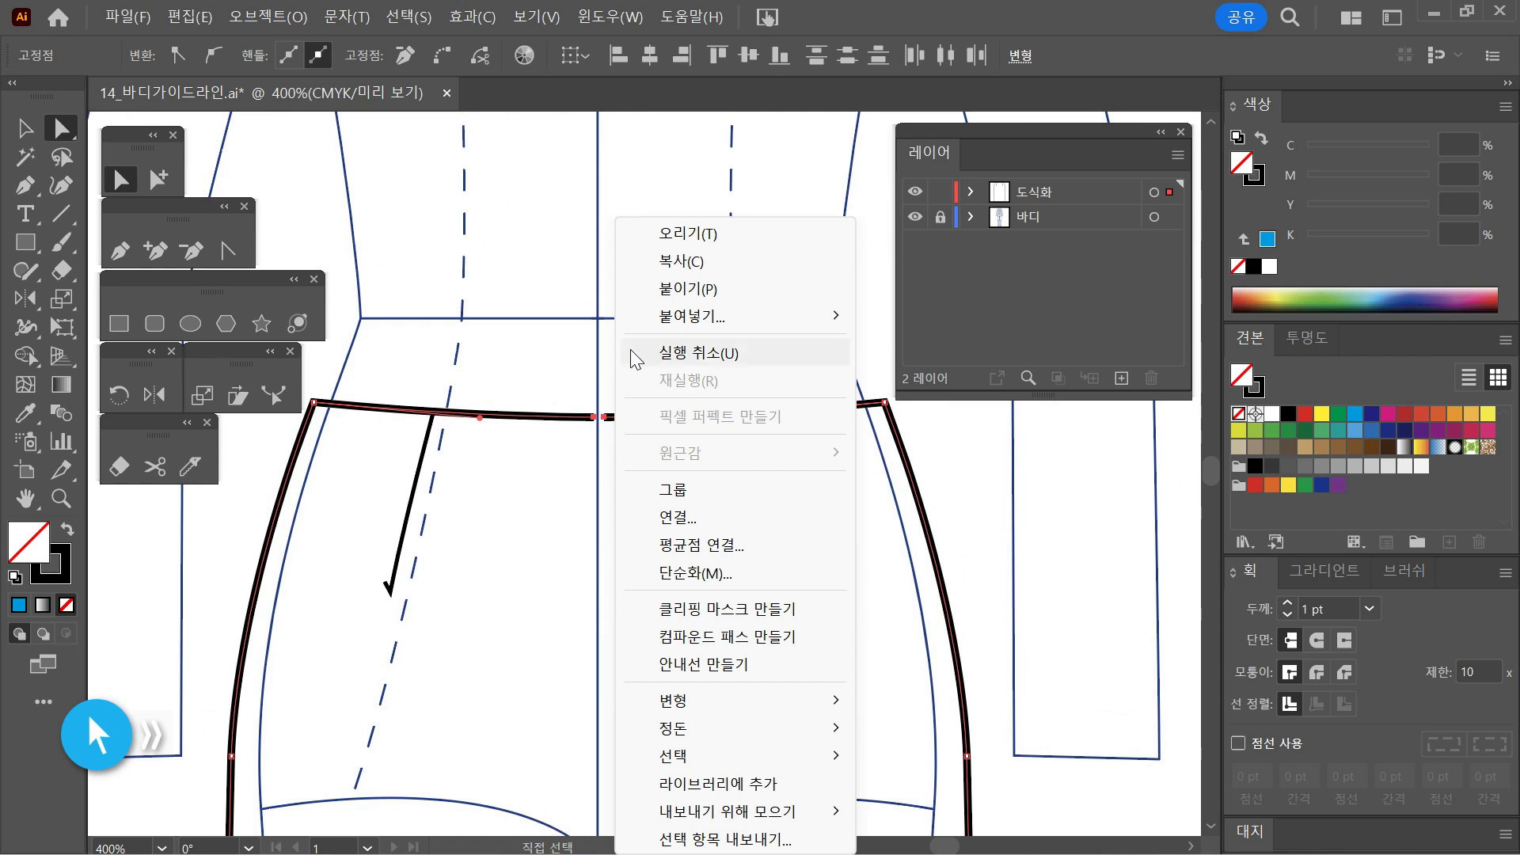
pyautogui.click(801, 521)
pyautogui.click(696, 668)
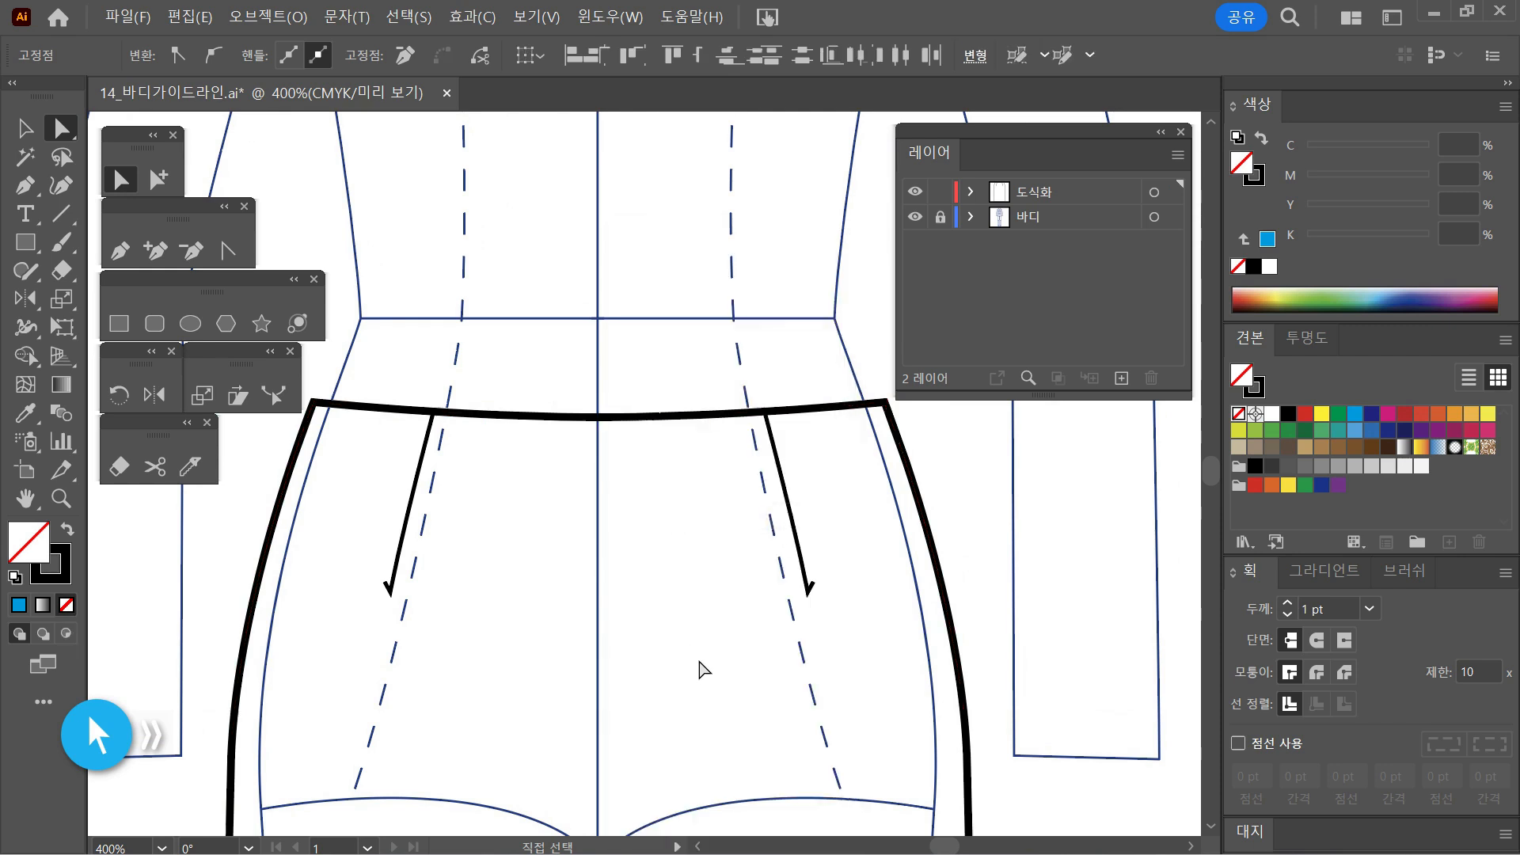
# Step: Try to close the hem's centre gap by moving the right half's end anchor point over the left half's end
pyautogui.scroll(-15, 699, 668)
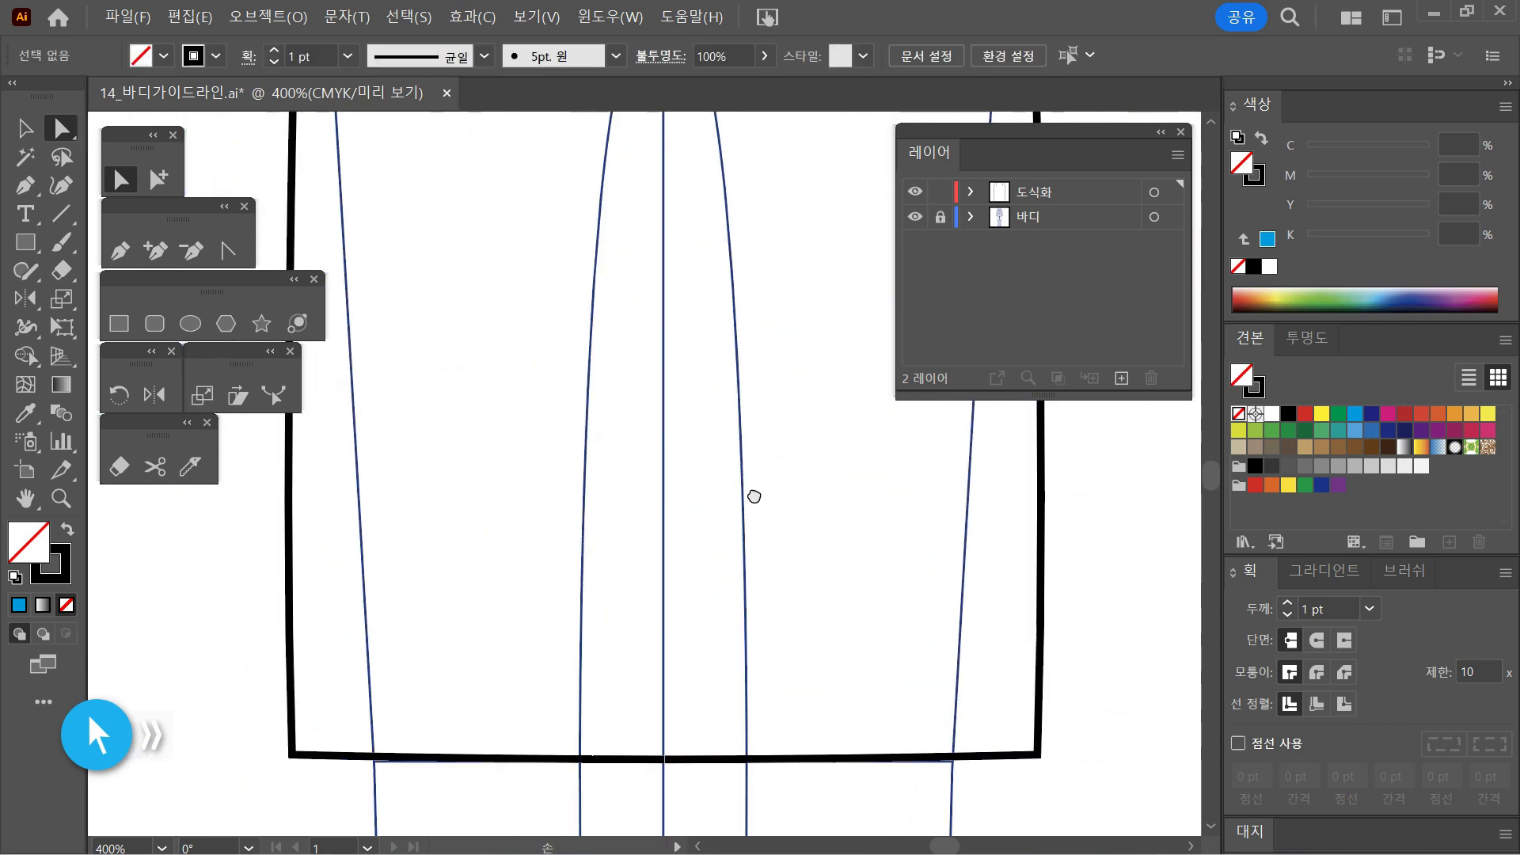
pyautogui.moveTo(743, 564); pyautogui.dragTo(748, 495)
pyautogui.keyDown('ctrl'); pyautogui.click(719, 562); pyautogui.keyUp('ctrl')
pyautogui.keyDown('ctrl'); pyautogui.click(661, 440); pyautogui.keyUp('ctrl')
pyautogui.moveTo(616, 547); pyautogui.dragTo(712, 524)
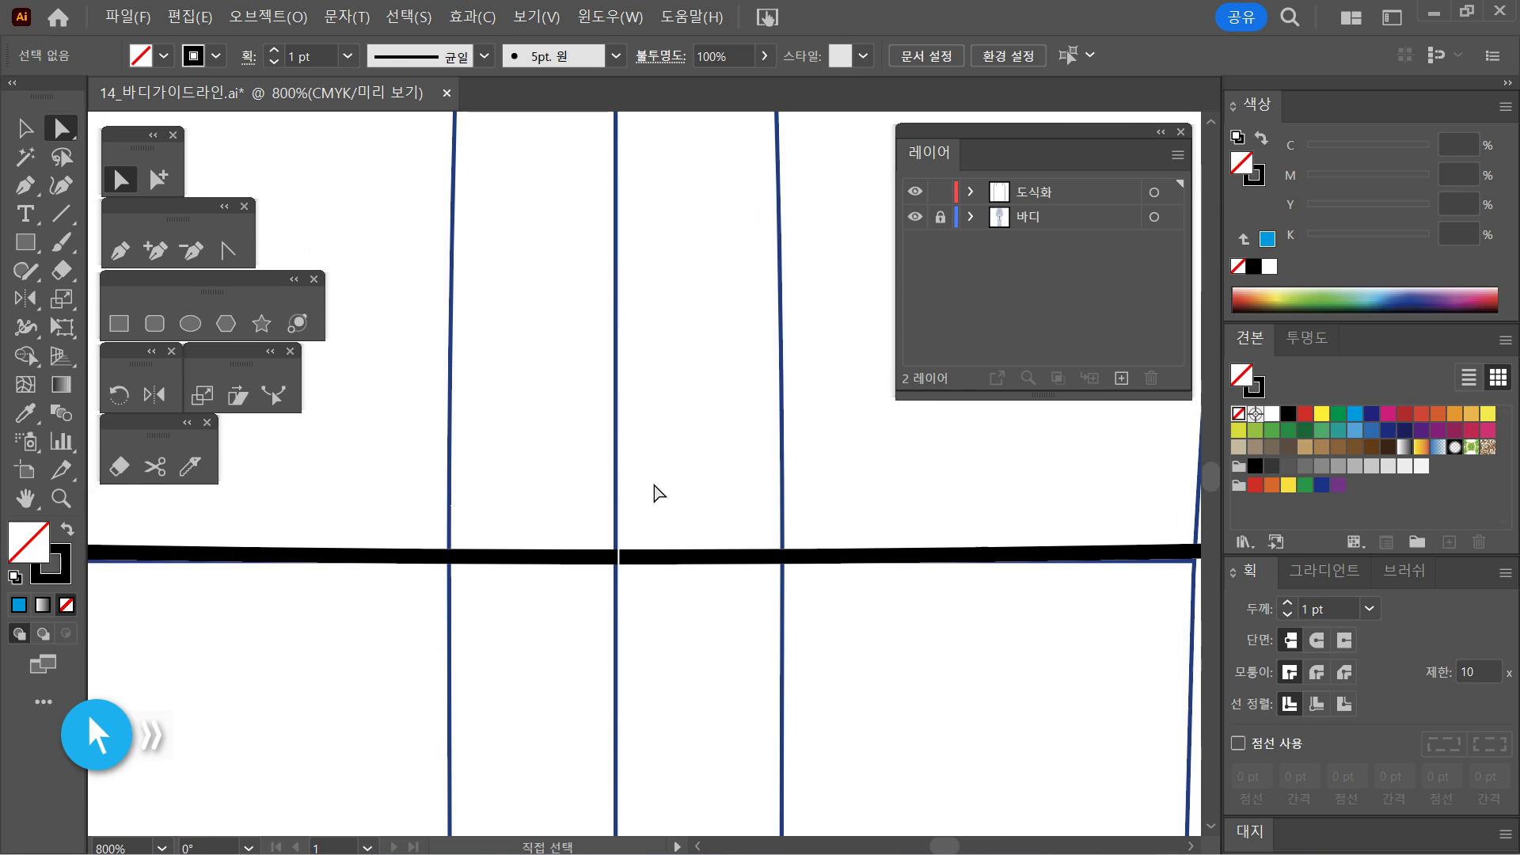
pyautogui.click(627, 560)
pyautogui.moveTo(621, 564); pyautogui.dragTo(648, 539)
pyautogui.click(777, 653)
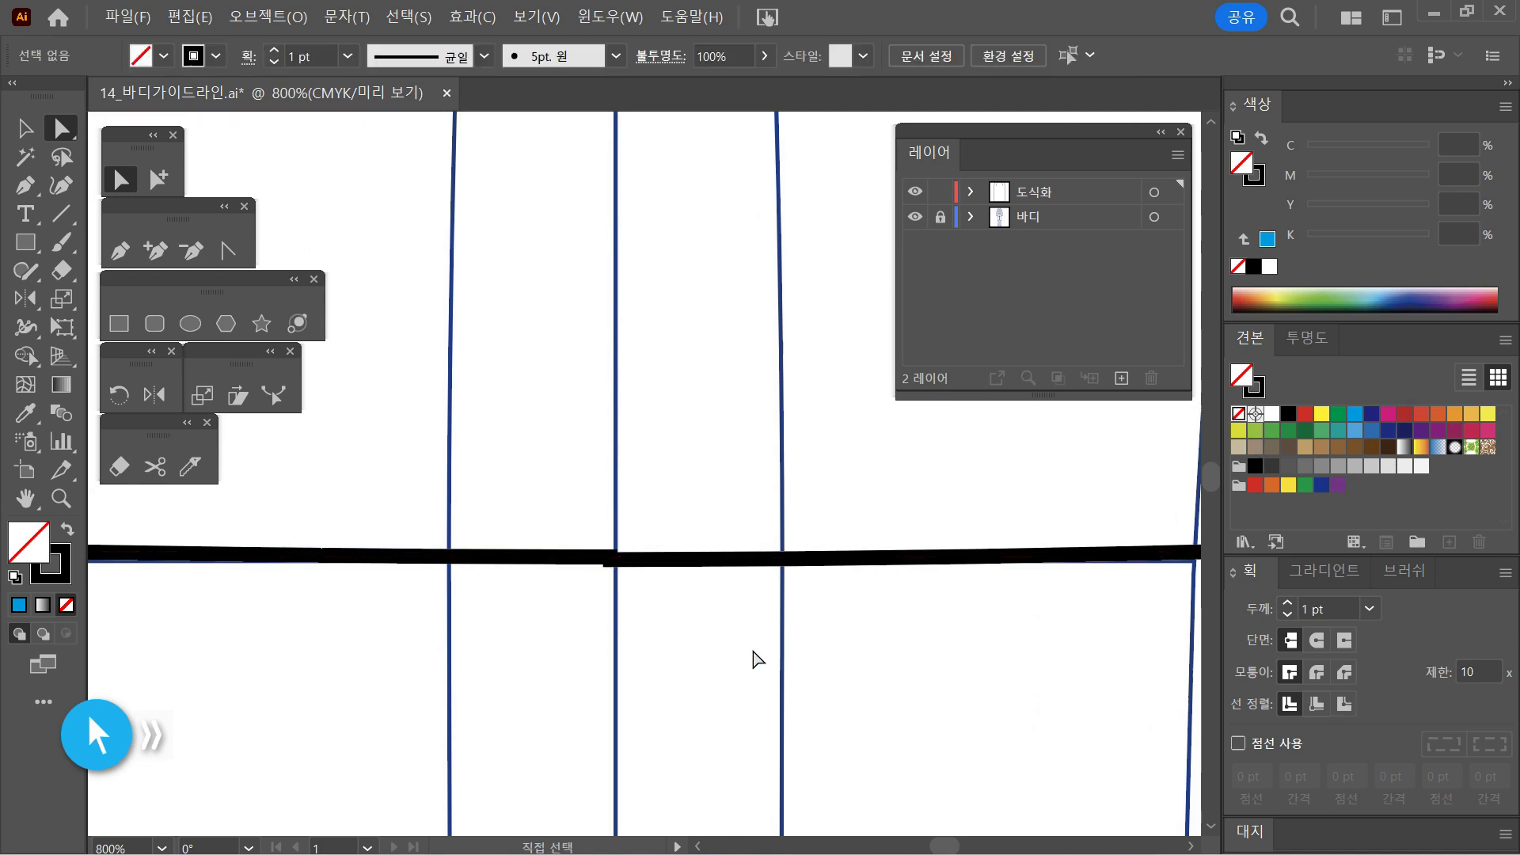
# Step: Pull the right half's overlapping hem anchor down away from the left end and undo the moves of that anchor
pyautogui.click(665, 564)
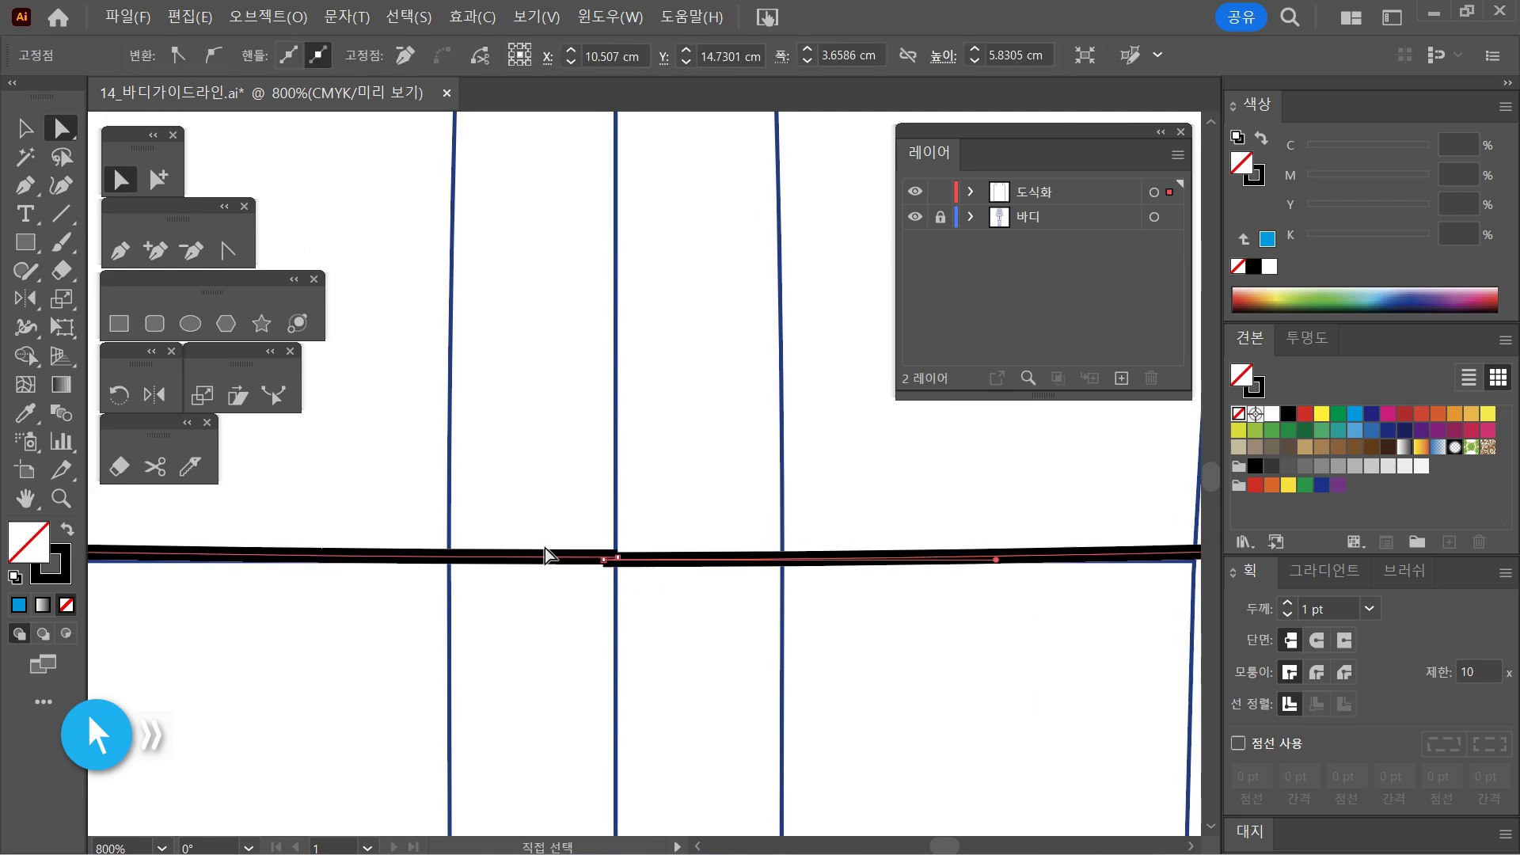
pyautogui.moveTo(605, 560); pyautogui.dragTo(604, 605)
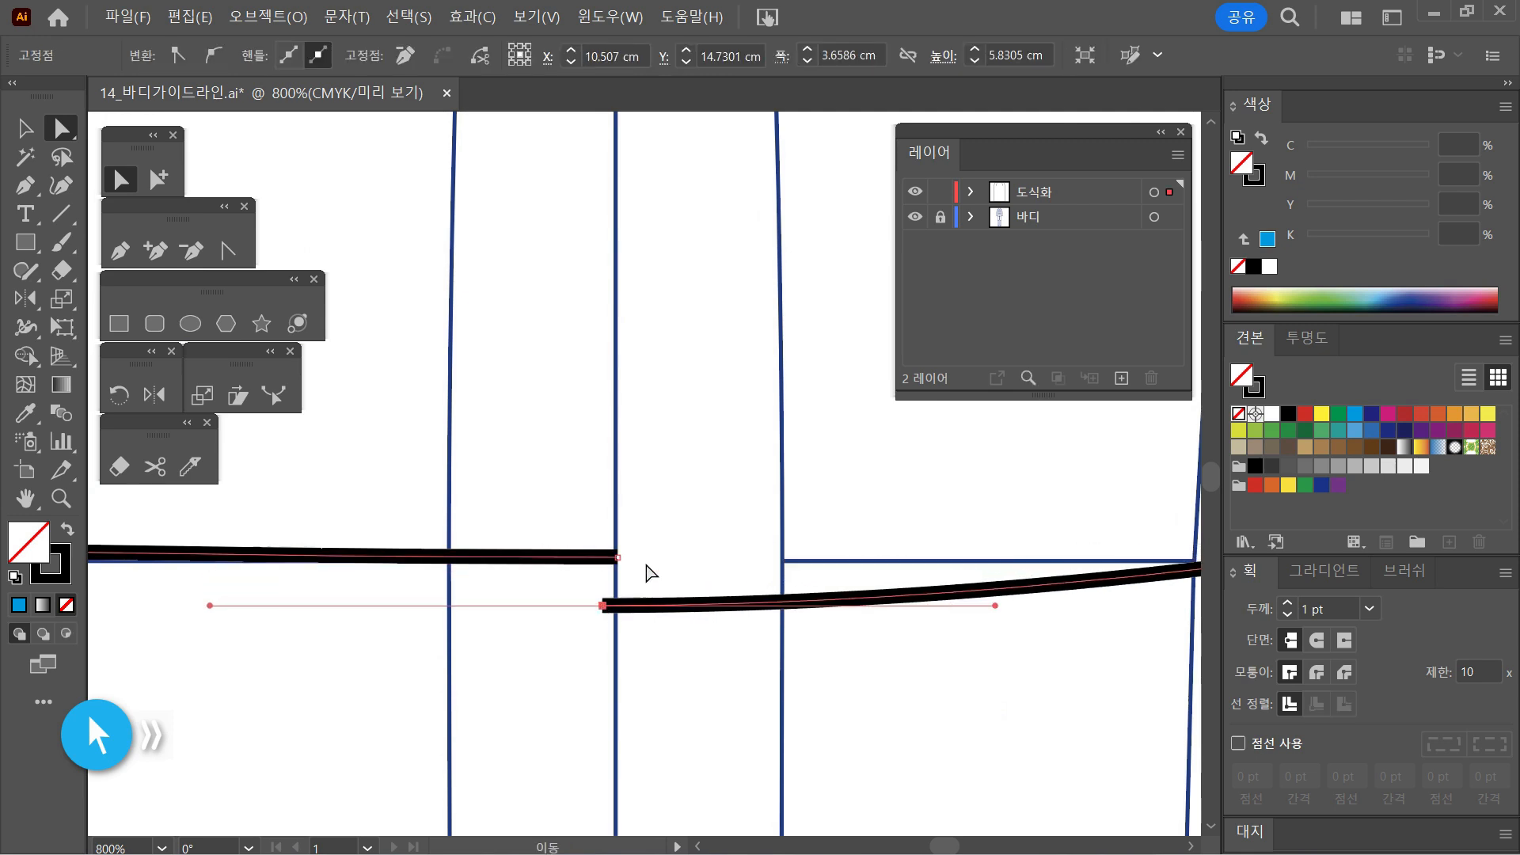
pyautogui.press('ctrl')
pyautogui.hotkey('ctrl', 'z')
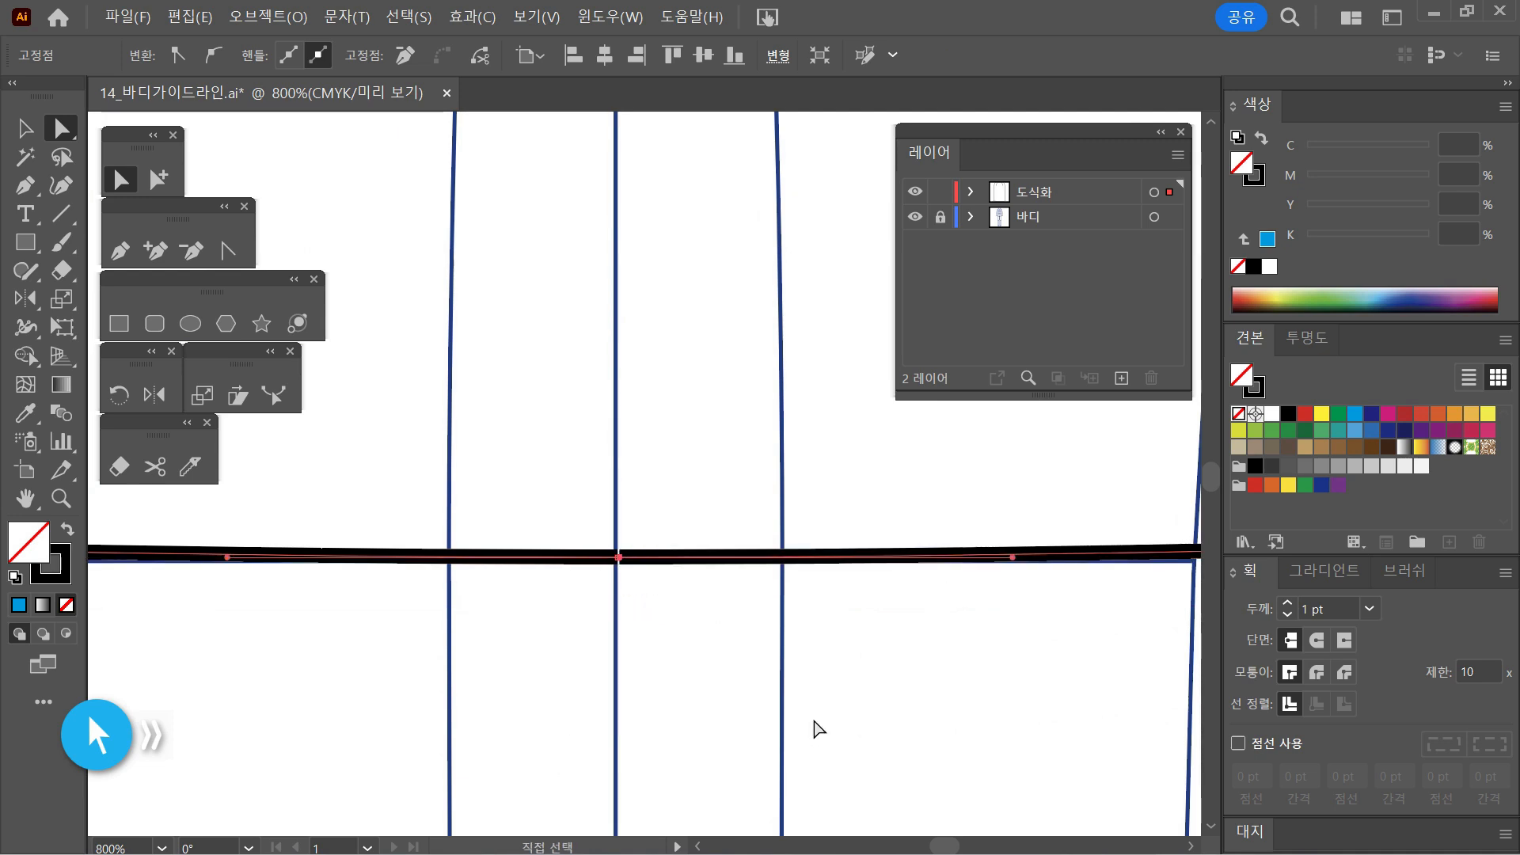
# Step: Directly select both end anchor points at the hem's centre gap and connect them with the Join path command
pyautogui.click(841, 702)
pyautogui.moveTo(546, 453); pyautogui.dragTo(675, 620)
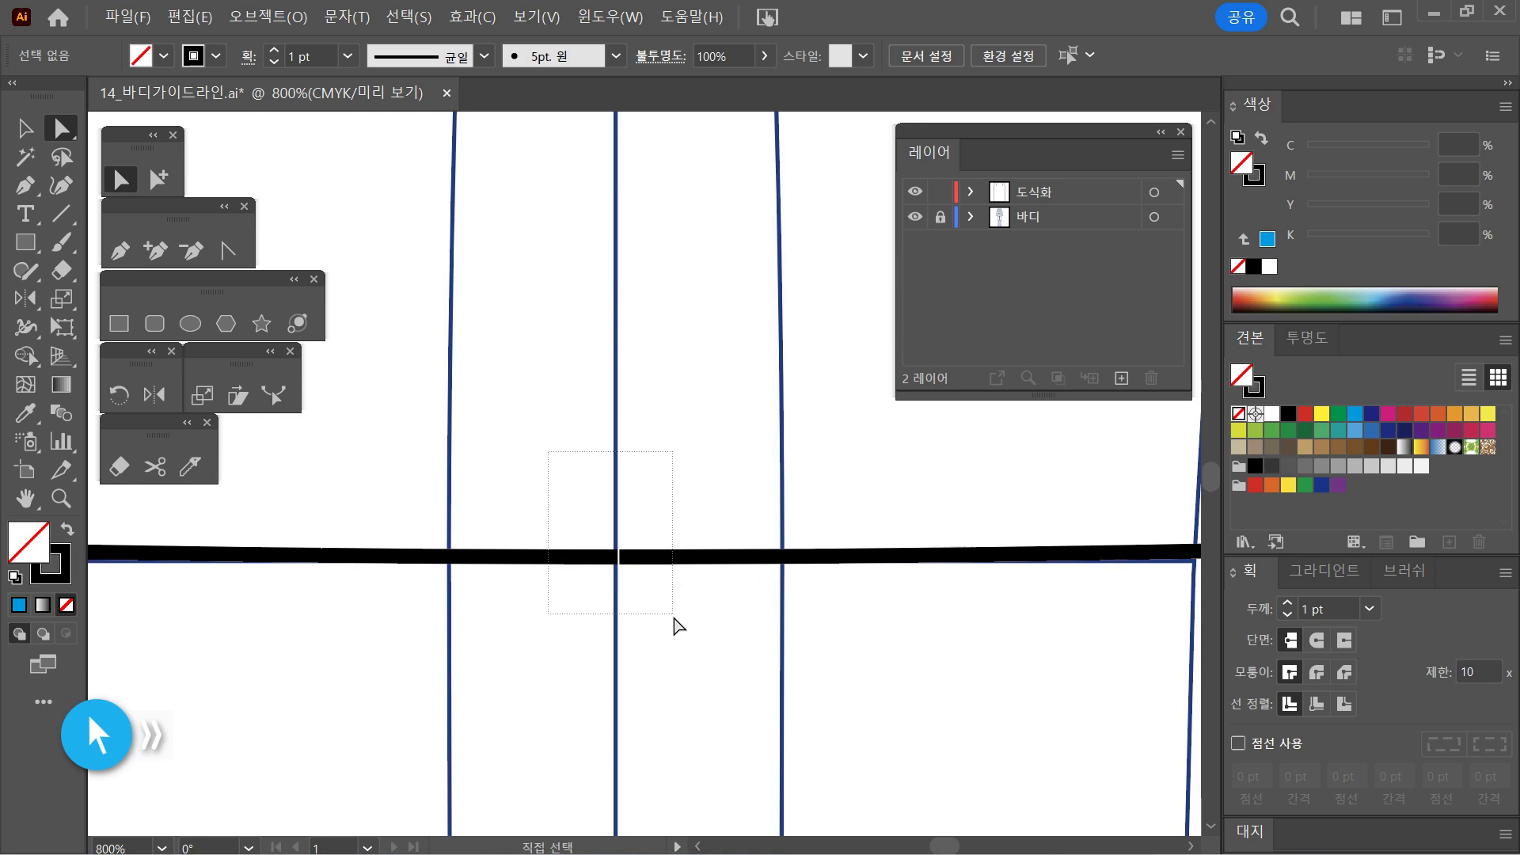
pyautogui.click(271, 21)
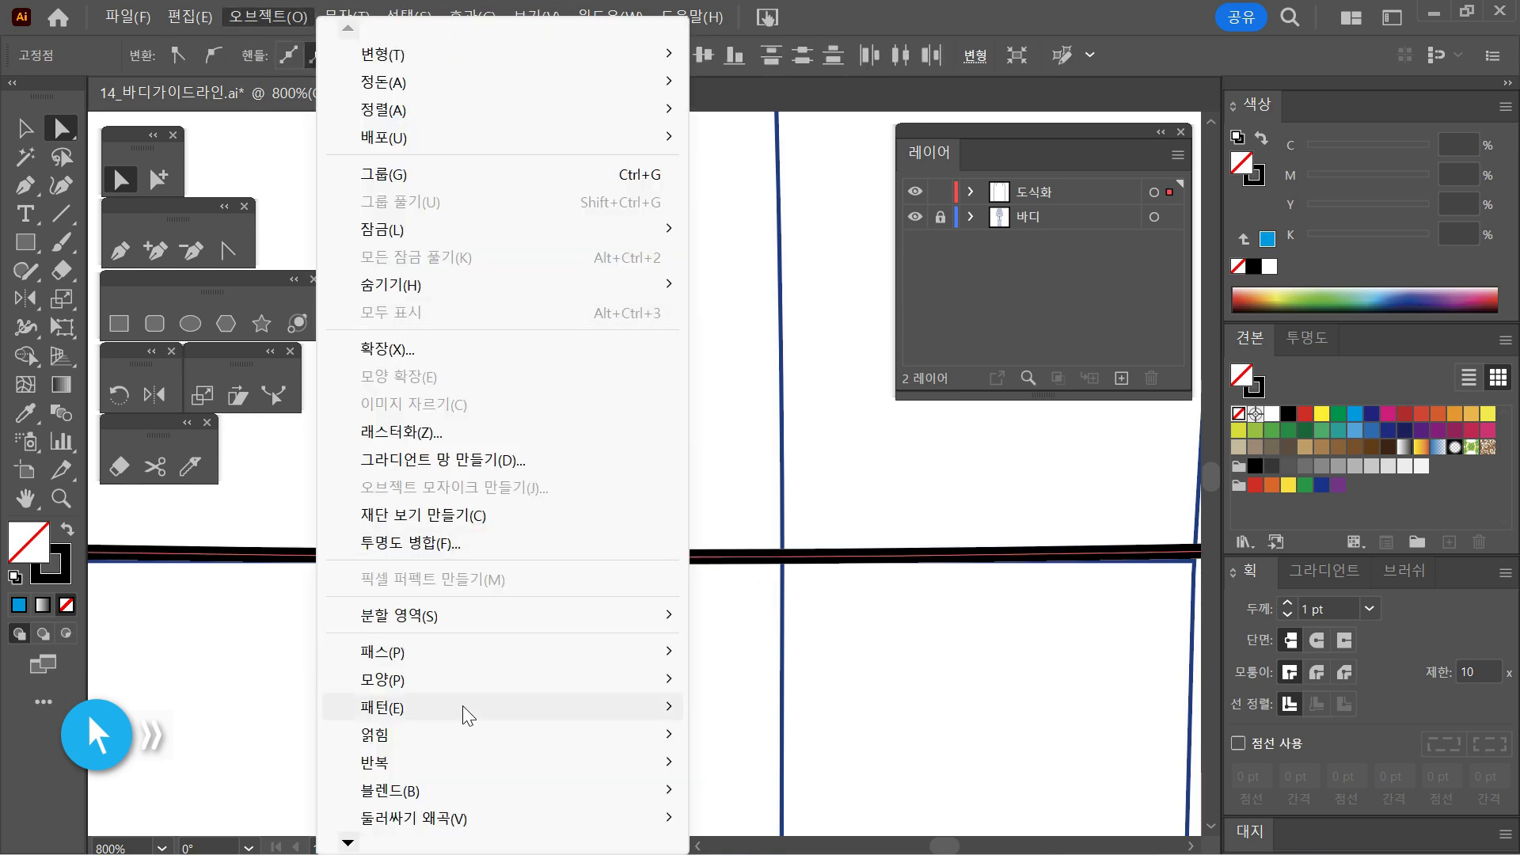
pyautogui.moveTo(478, 645)
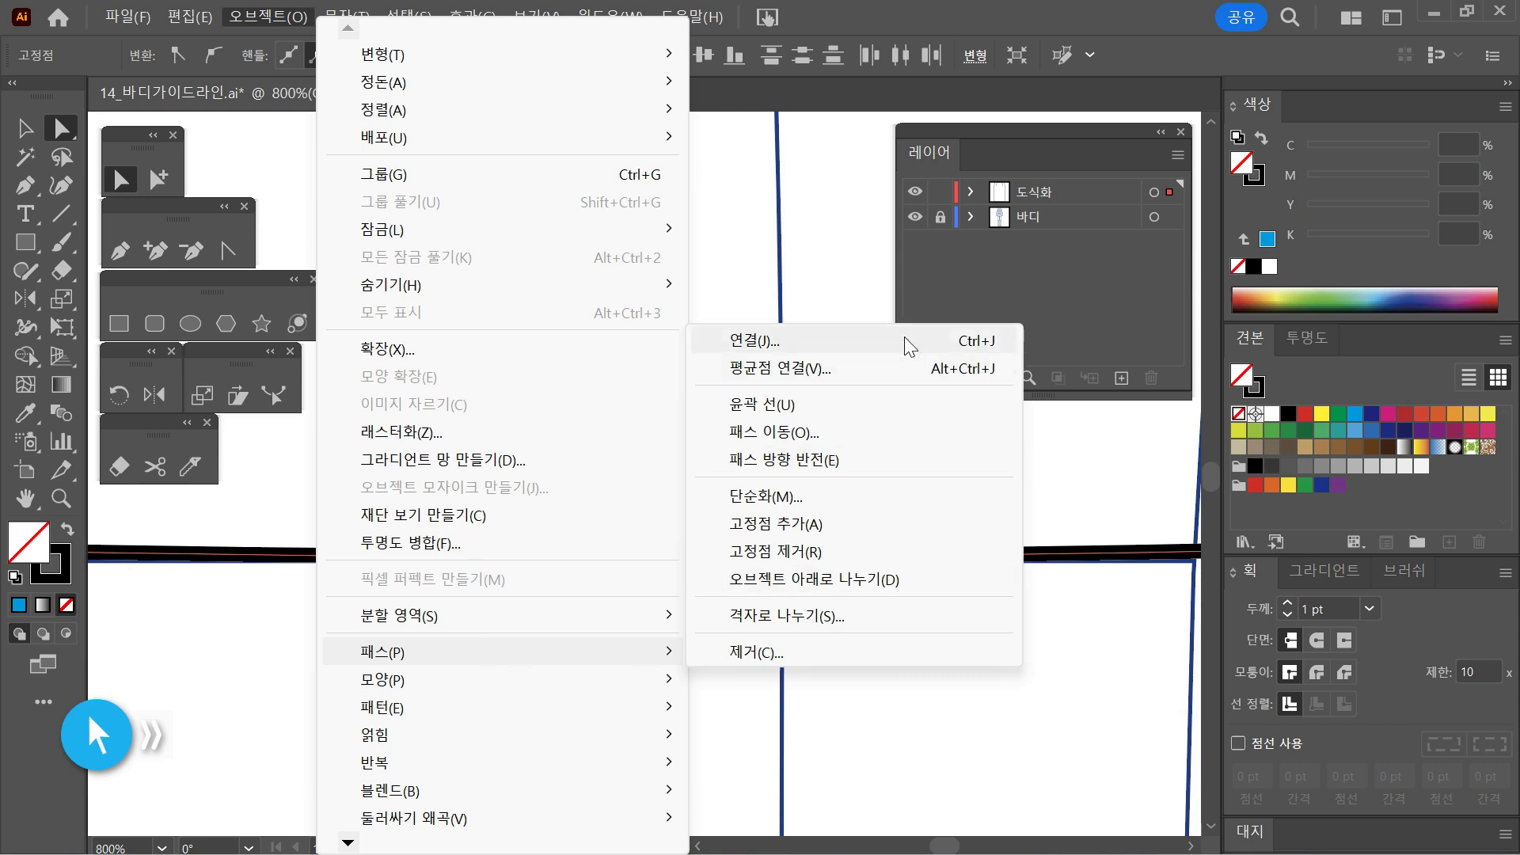
pyautogui.click(929, 342)
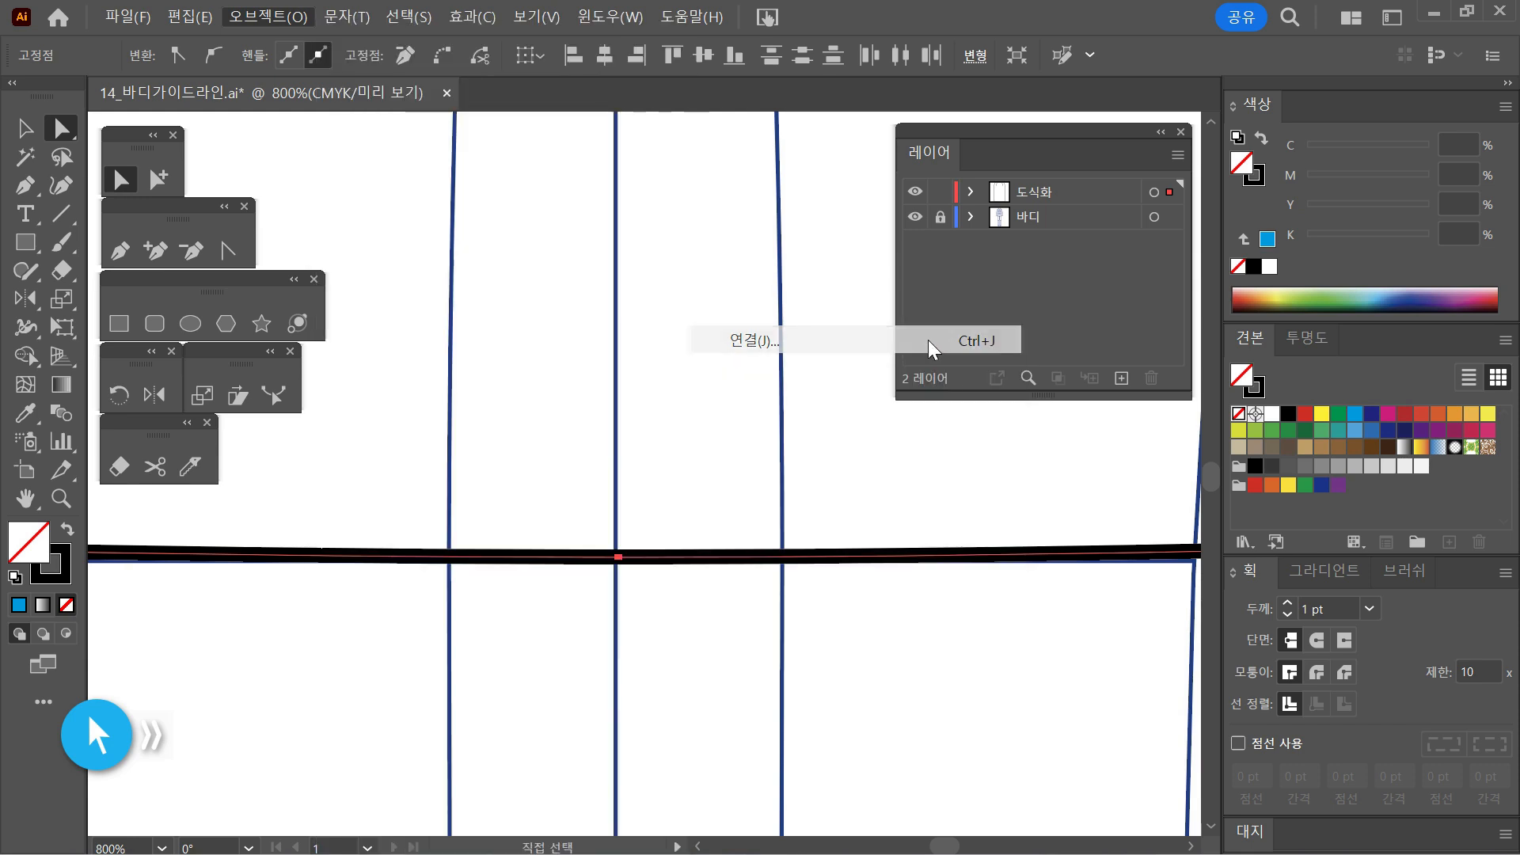
# Step: Select the whole skirt outline and fill it with yellow to check that it is one closed shape
pyautogui.keyDown('ctrl'); pyautogui.keyDown('alt'); pyautogui.click(630, 409); pyautogui.keyUp('alt'); pyautogui.keyUp('ctrl')
pyautogui.keyDown('ctrl'); pyautogui.keyDown('alt'); pyautogui.click(631, 409); pyautogui.keyUp('alt'); pyautogui.keyUp('ctrl')
pyautogui.keyDown('ctrl'); pyautogui.keyDown('alt'); pyautogui.click(631, 409); pyautogui.keyUp('alt'); pyautogui.keyUp('ctrl')
pyautogui.keyDown('ctrl'); pyautogui.keyDown('alt'); pyautogui.click(630, 408); pyautogui.keyUp('alt'); pyautogui.keyUp('ctrl')
pyautogui.moveTo(722, 323); pyautogui.dragTo(664, 473)
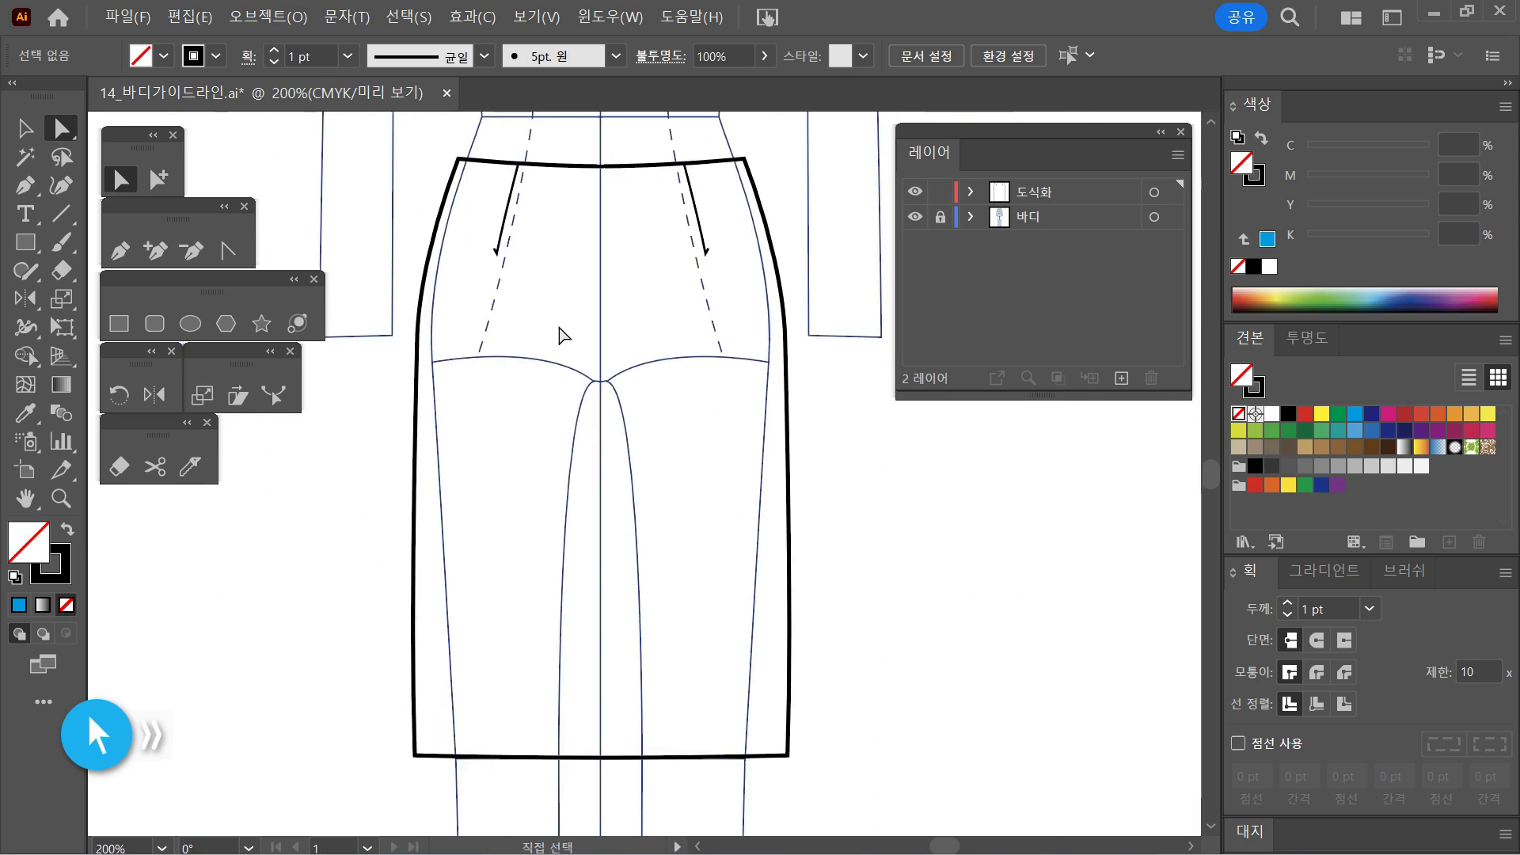
pyautogui.click(24, 133)
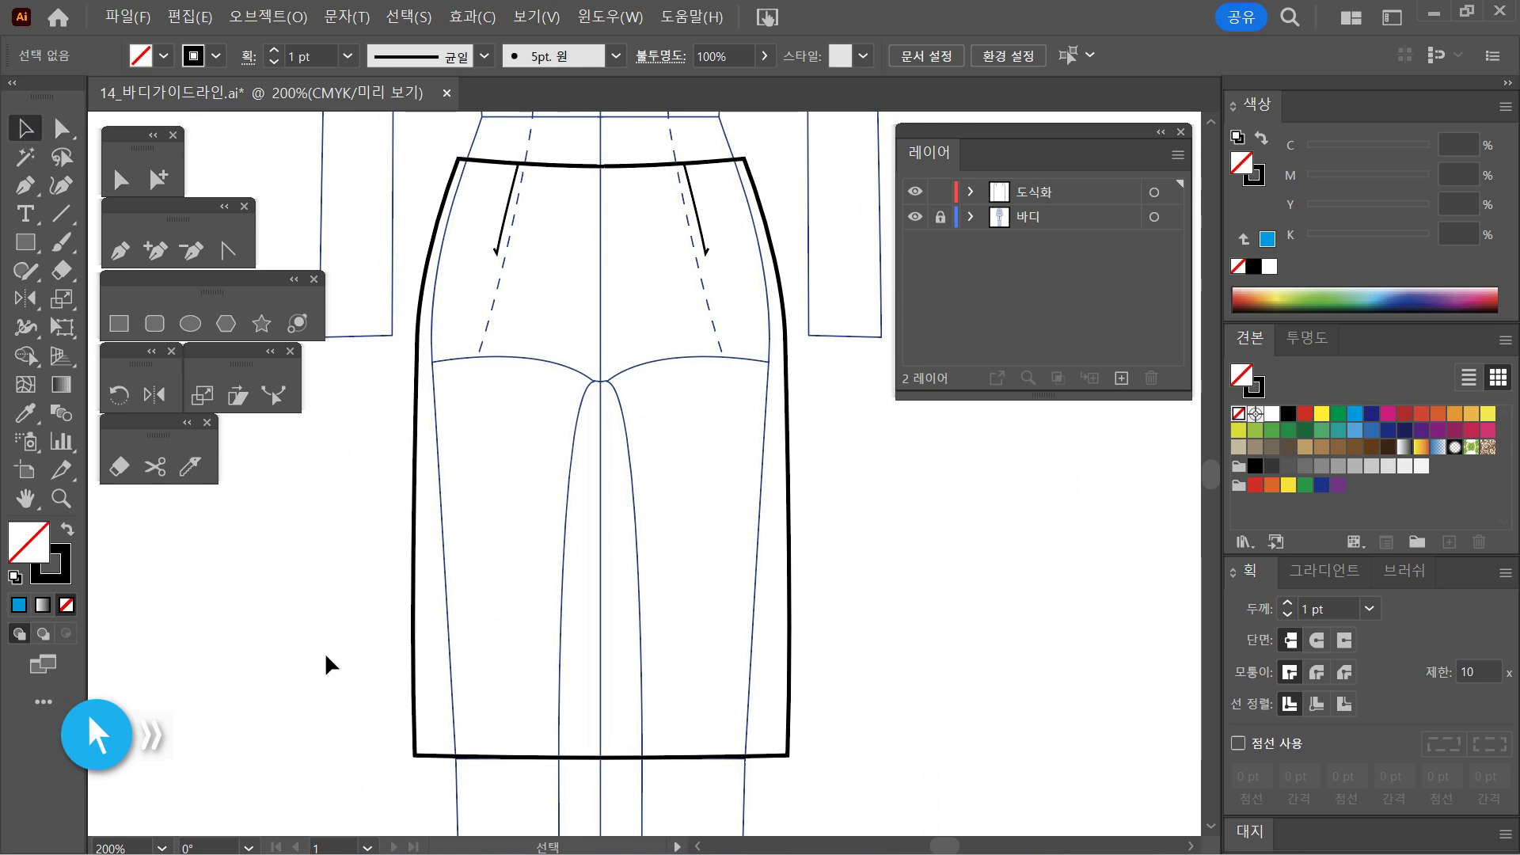
pyautogui.moveTo(403, 597); pyautogui.dragTo(431, 620)
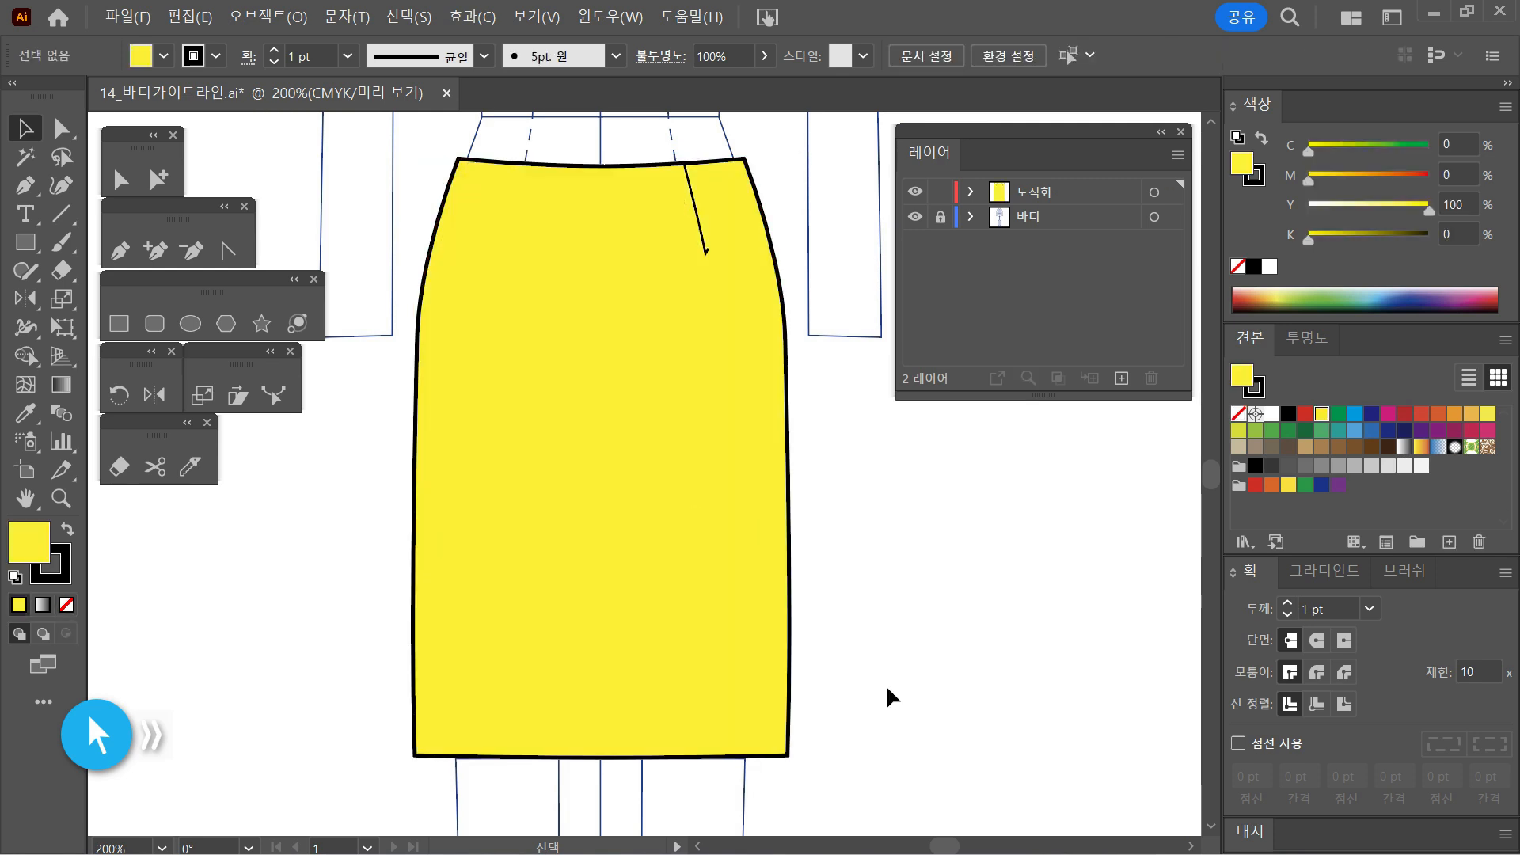
# Step: Select the yellow skirt shape, set its fill to none and deselect it
pyautogui.click(739, 649)
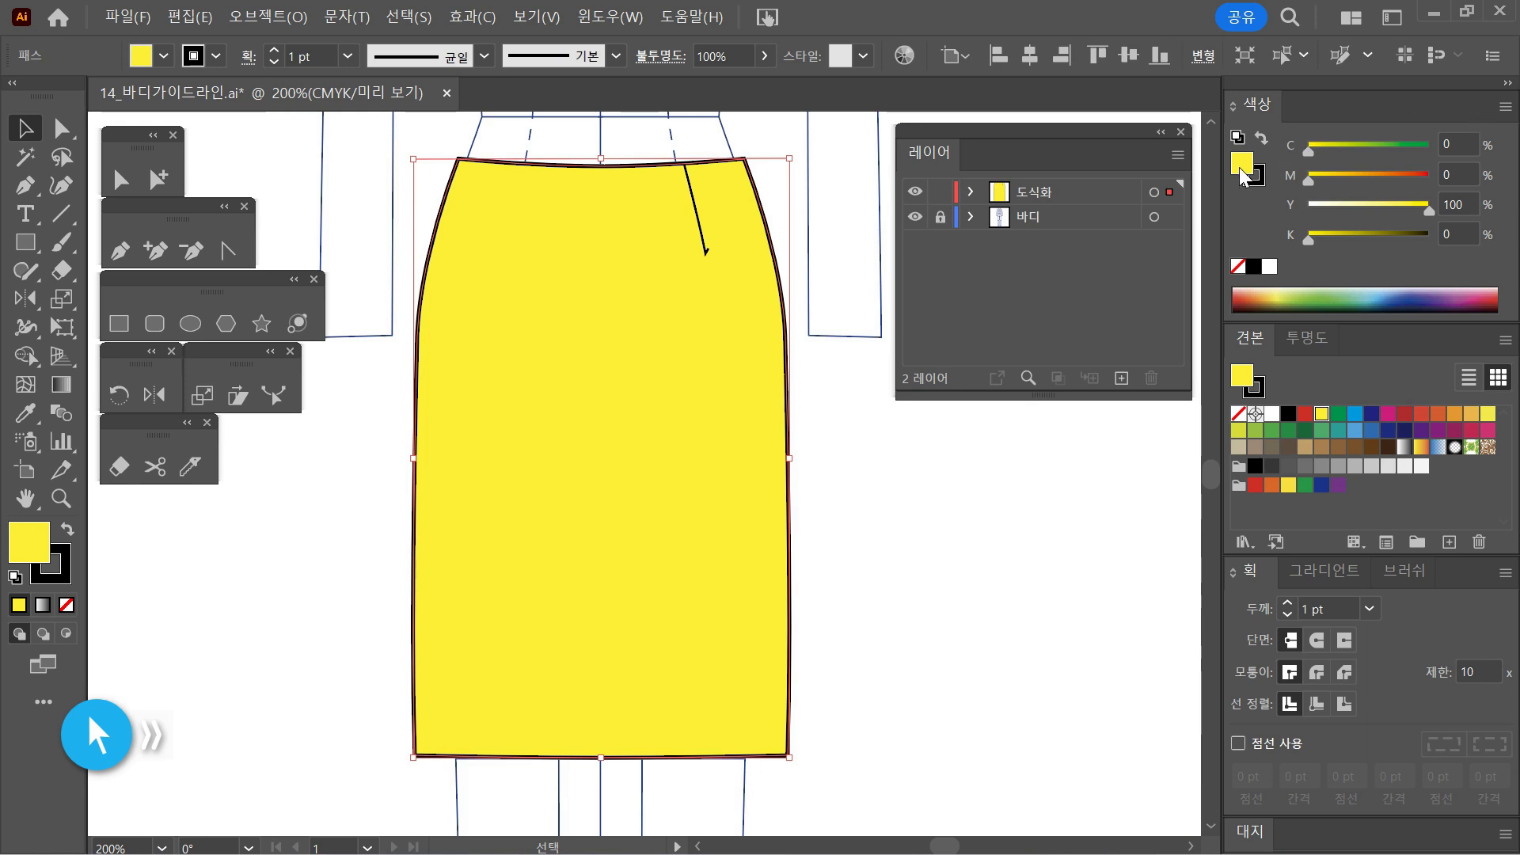
pyautogui.click(1238, 266)
pyautogui.click(950, 677)
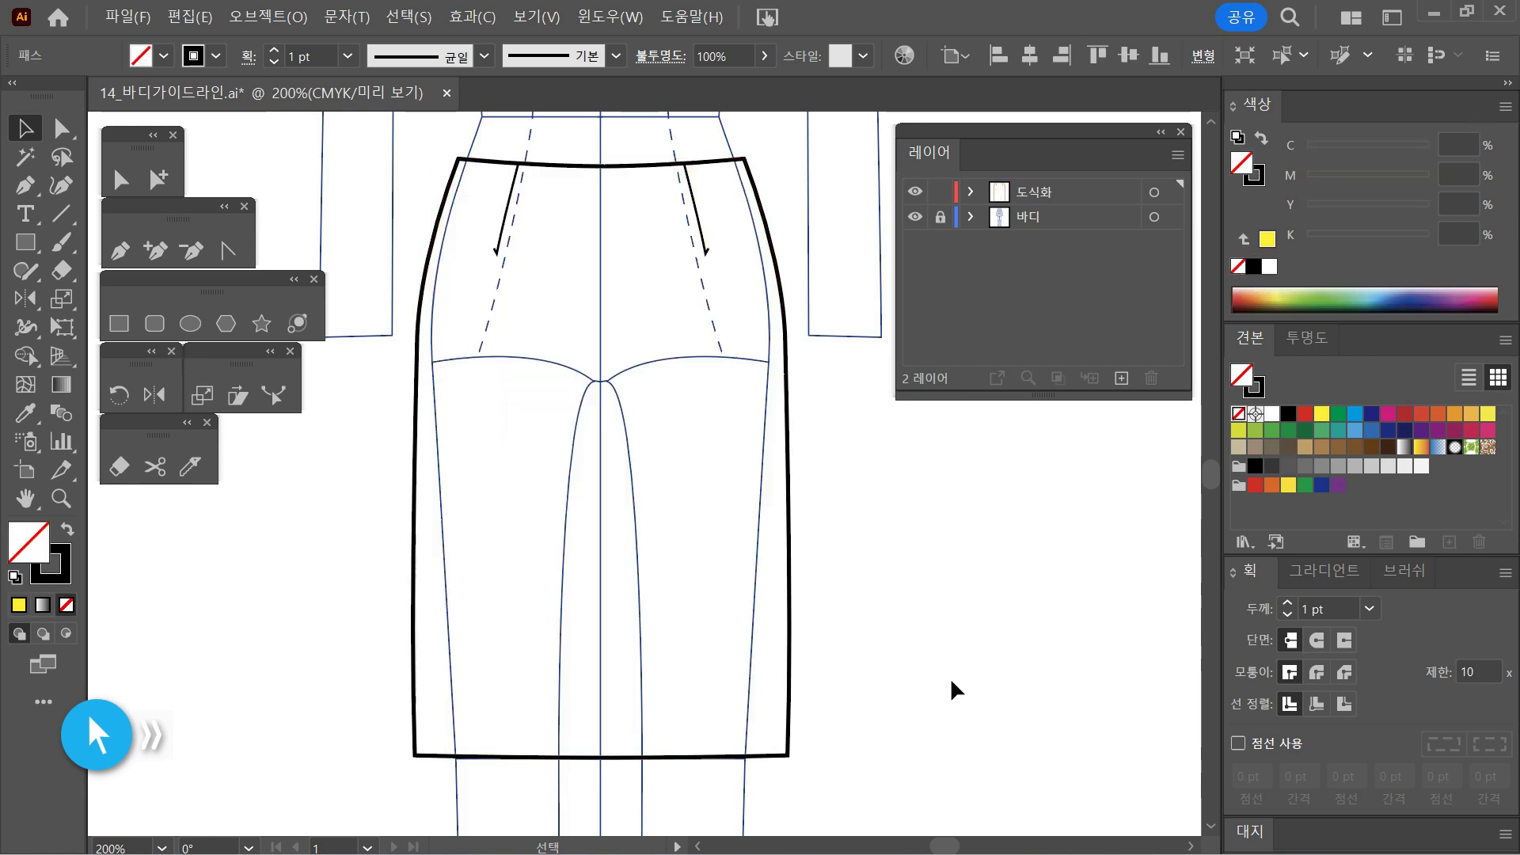